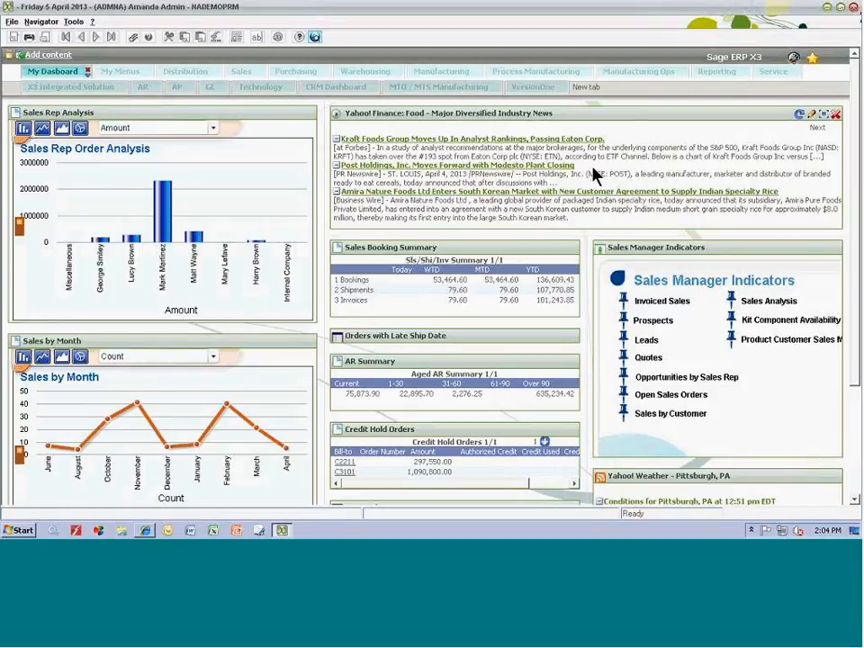
# - Switch from the desktop client to the Internet Explorer session of Sage ERP X3, maximize it and display it full screen
pyautogui.click(851, 8)
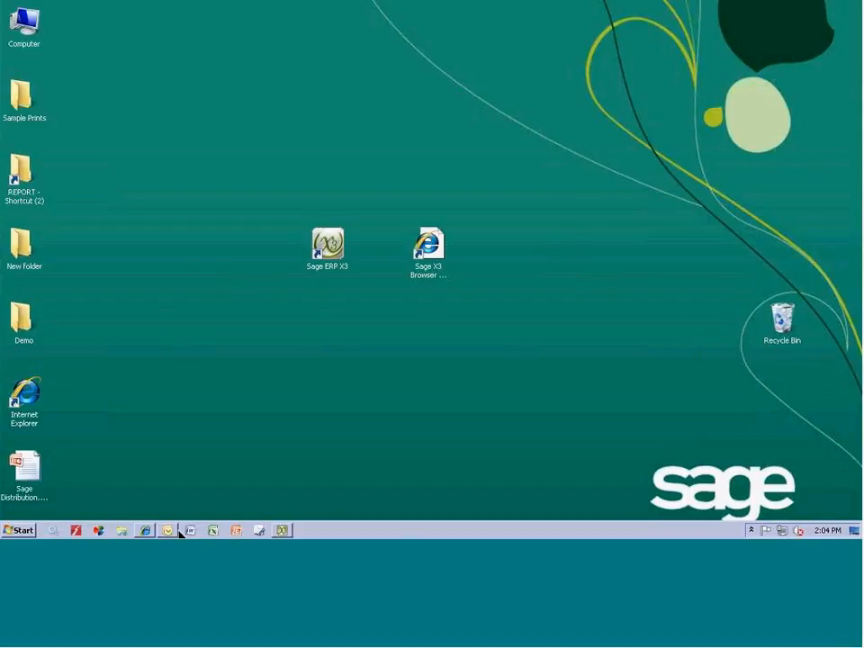
pyautogui.click(145, 530)
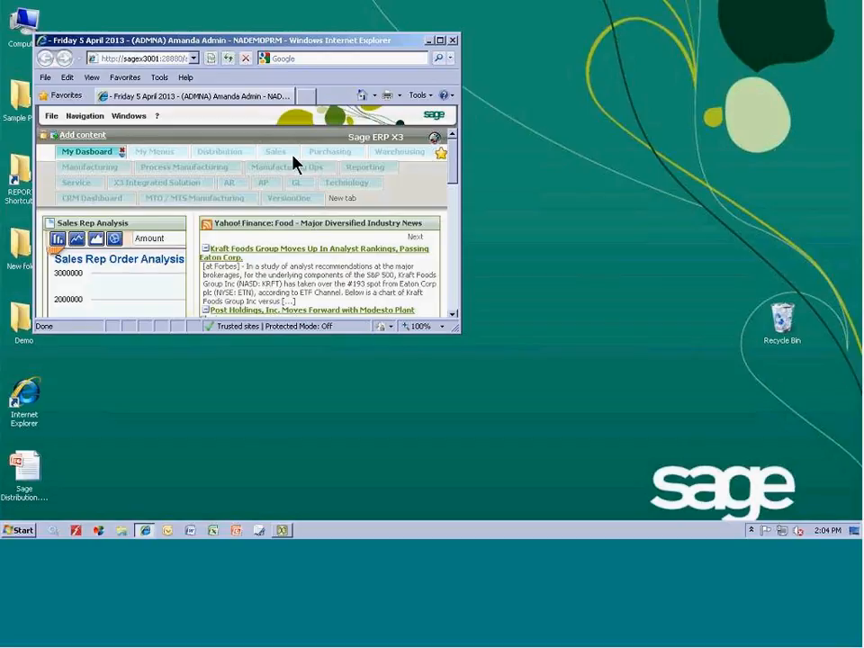
pyautogui.doubleClick(279, 42)
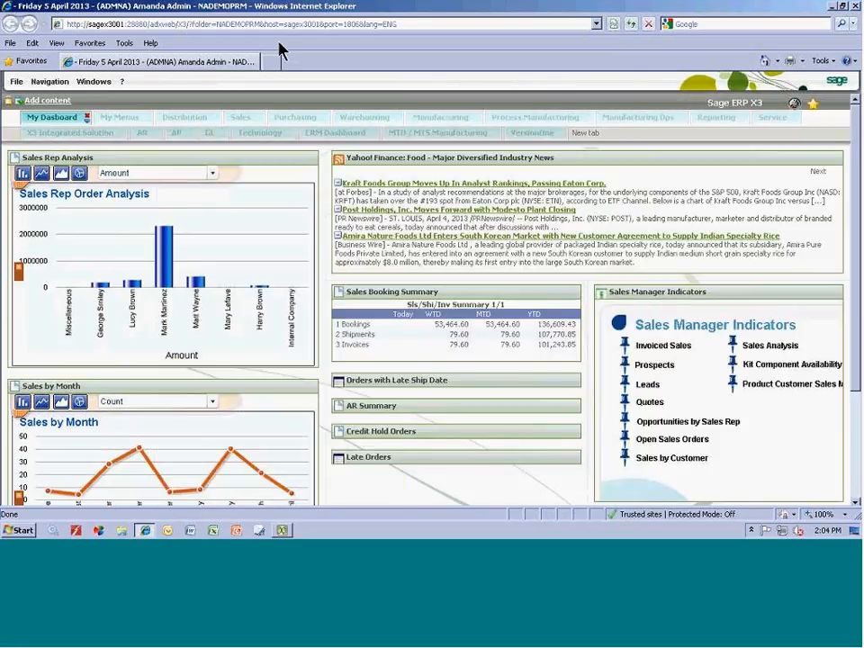
pyautogui.click(57, 43)
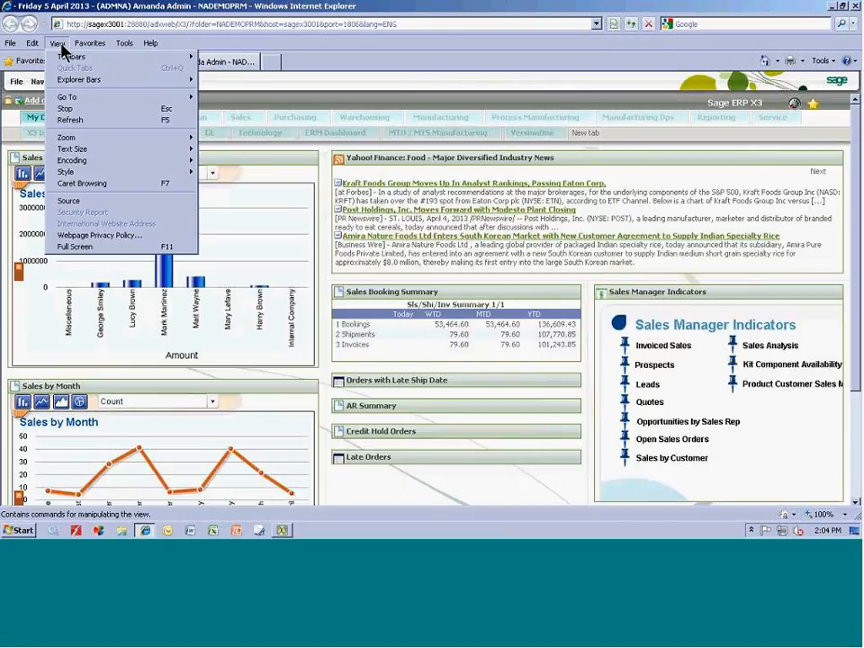
pyautogui.click(90, 246)
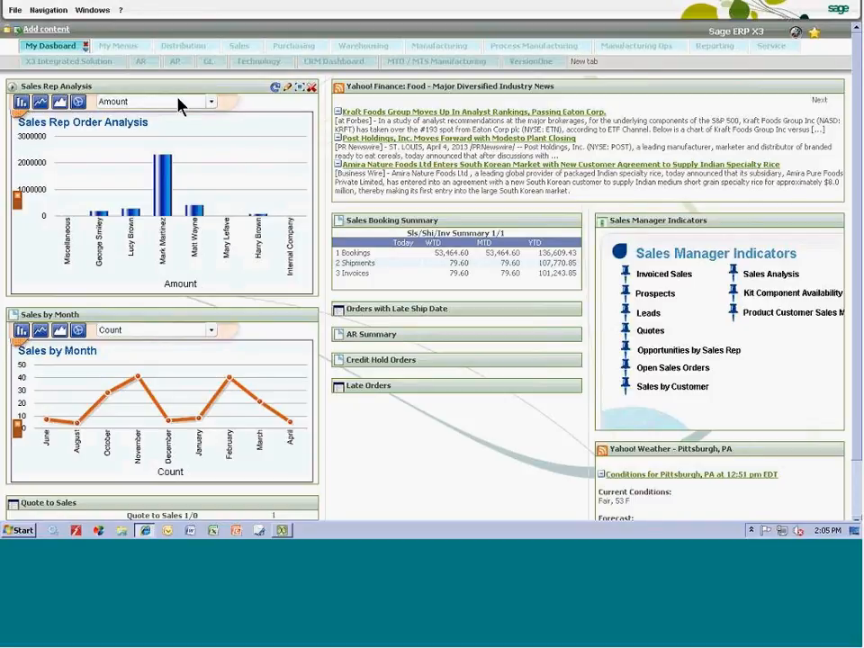
# - Look over the My Menus page and return to My Dashboard
pyautogui.click(118, 52)
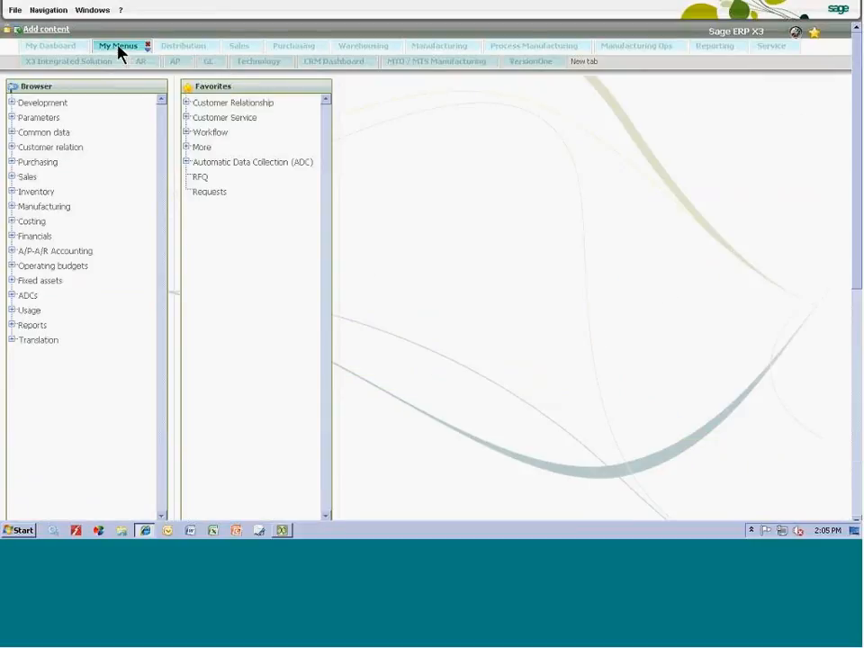
pyautogui.click(70, 50)
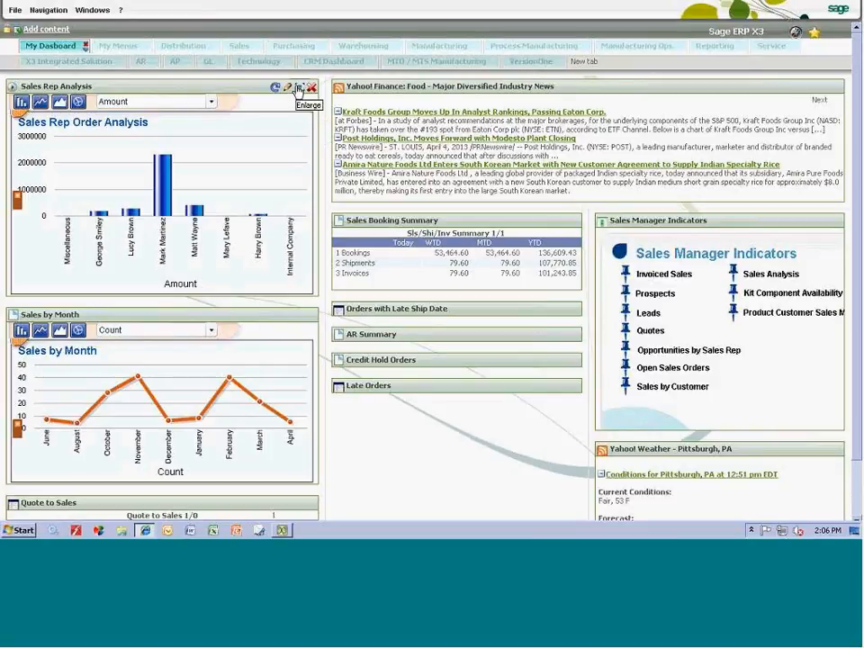
# - Enlarge the Sales Rep Analysis chart and plot it by line margin, followed by quantity
pyautogui.click(298, 88)
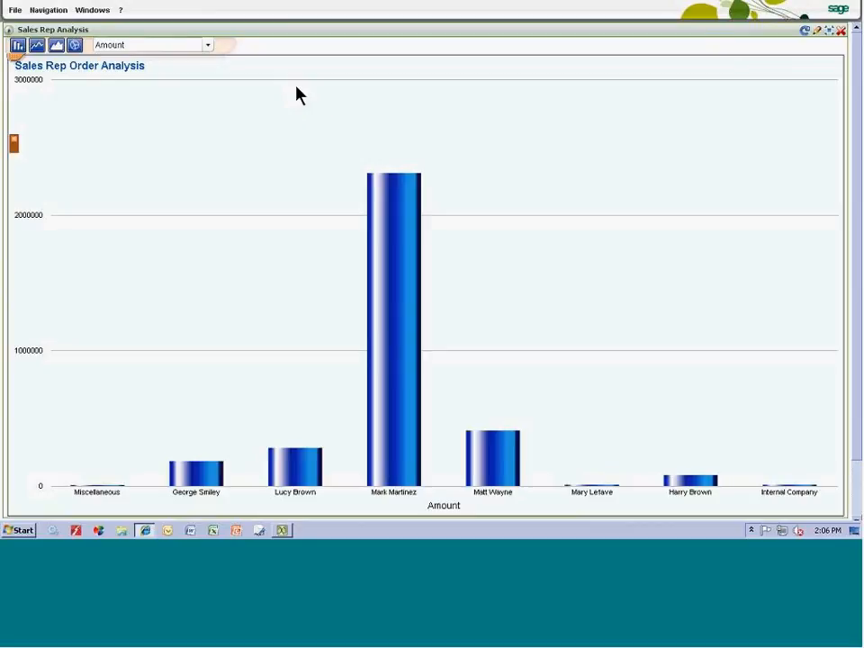
pyautogui.click(207, 52)
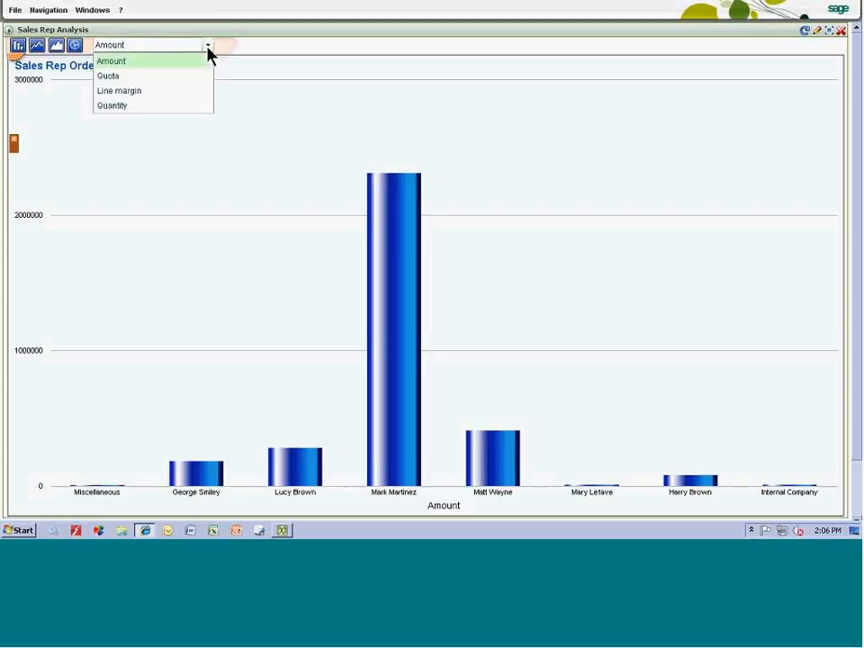
pyautogui.click(162, 96)
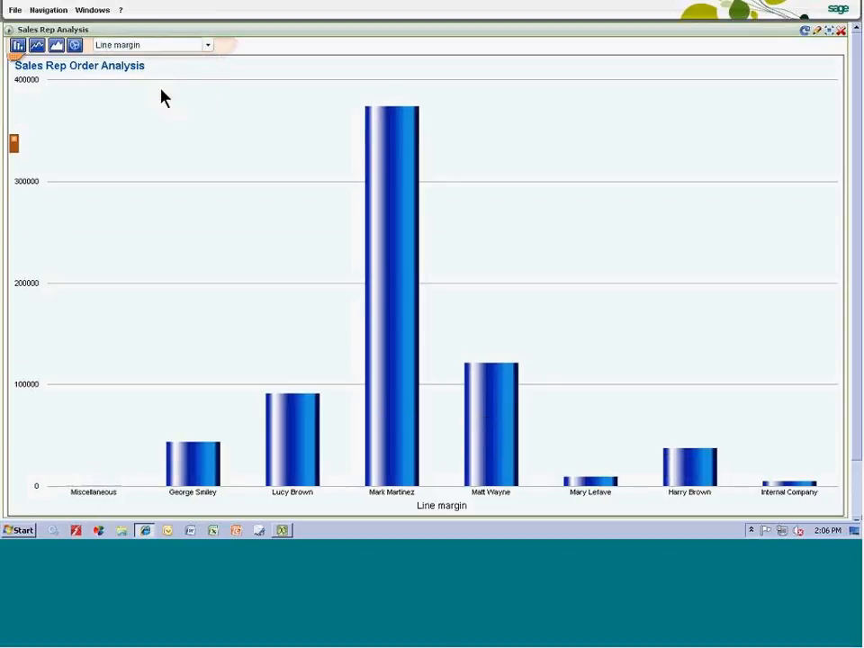
pyautogui.click(208, 47)
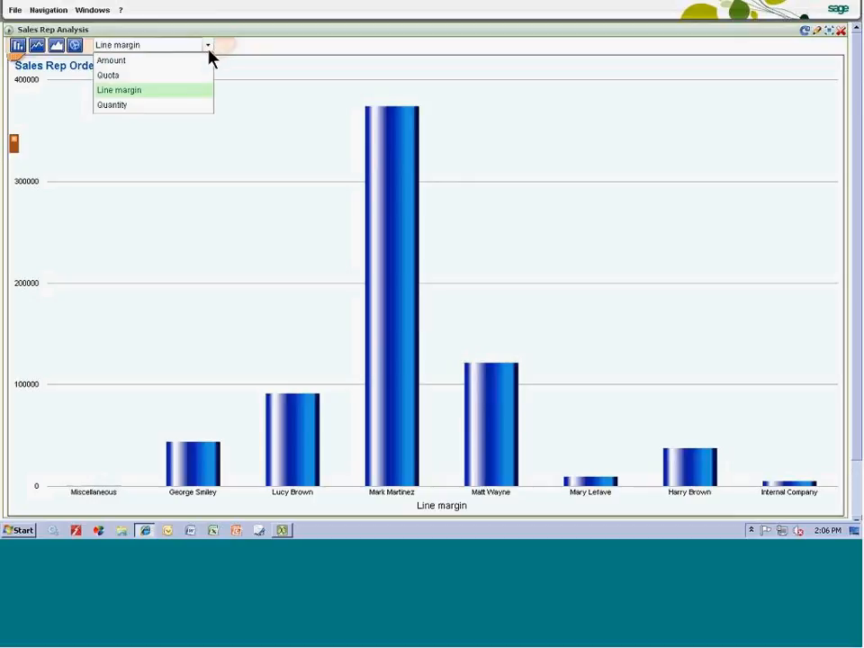
pyautogui.click(166, 106)
# - Show the quantity chart as a pie and switch it back to bars
pyautogui.click(79, 46)
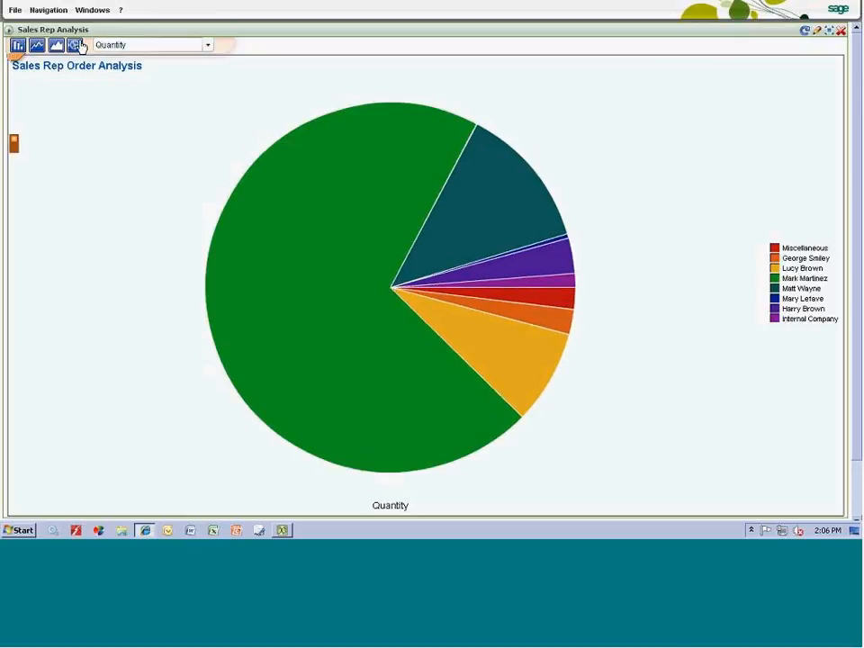
pyautogui.click(22, 45)
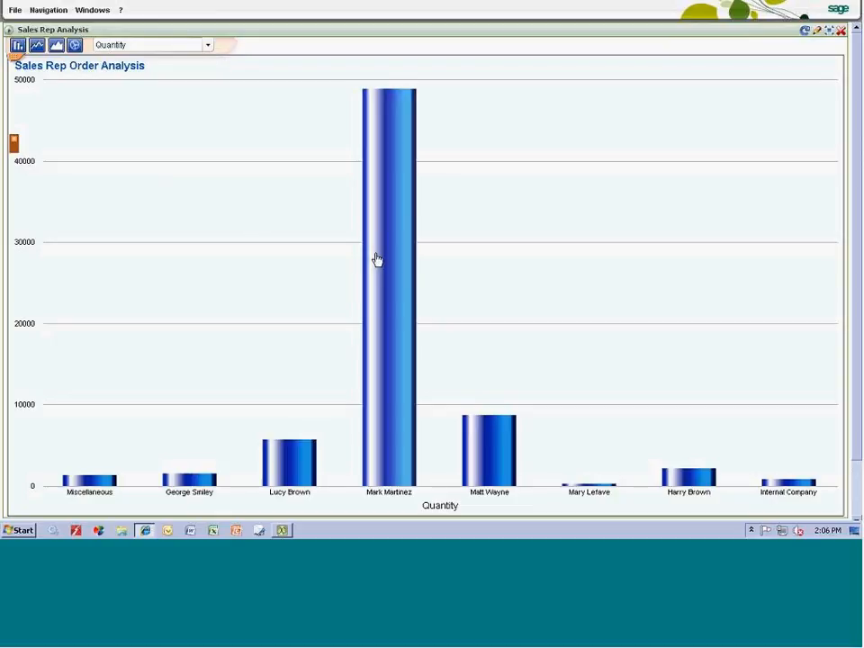
# - Drill from the sales rep with the tallest bar into the Wagon class and its first Red Wagon product, and restore the chart's size
pyautogui.moveTo(383, 261)
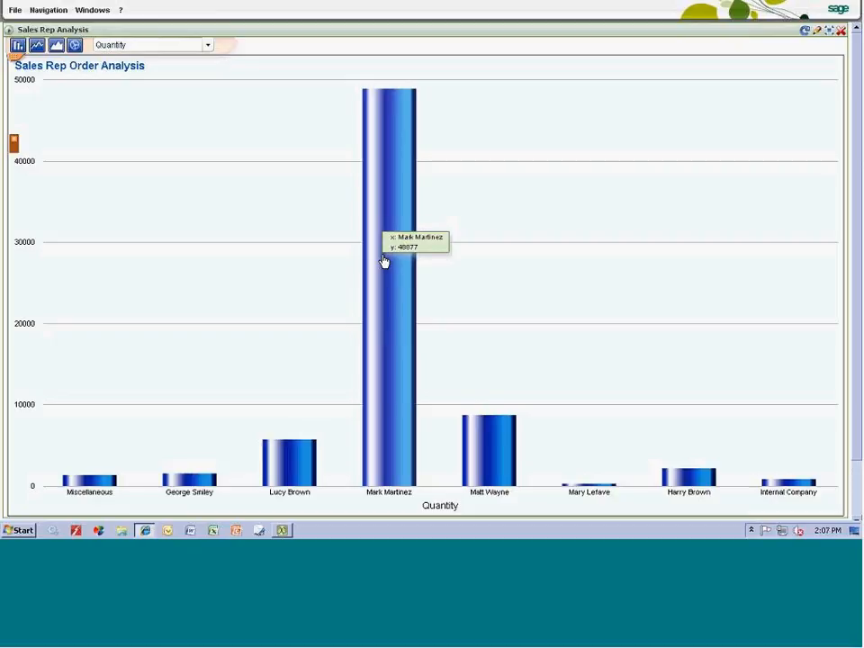
pyautogui.click(396, 268)
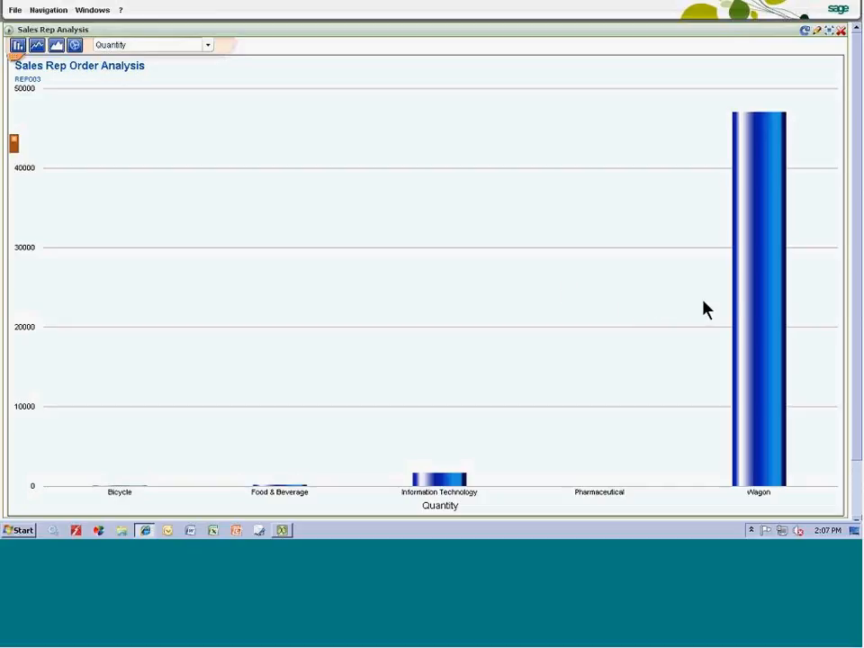
pyautogui.click(754, 307)
pyautogui.click(757, 323)
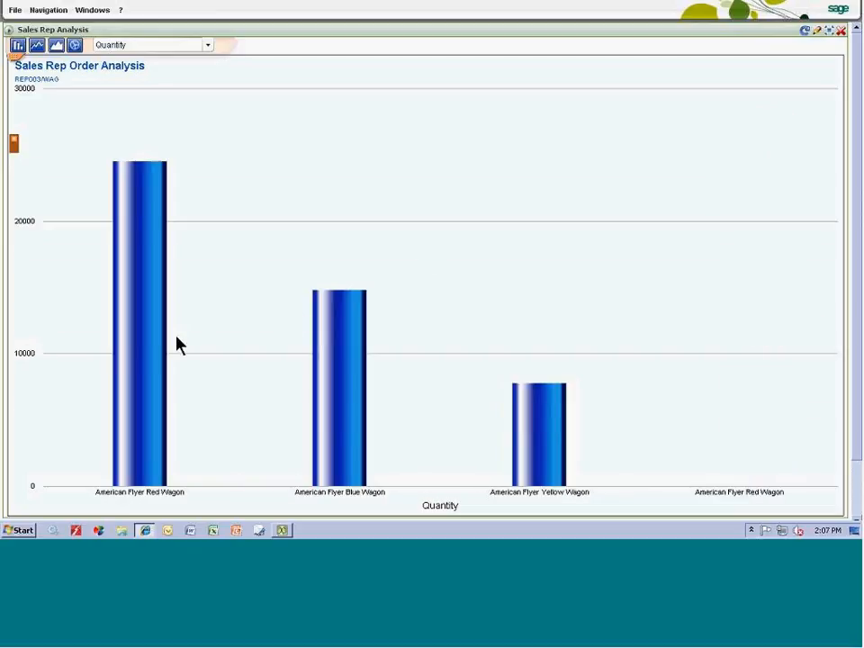
pyautogui.click(141, 353)
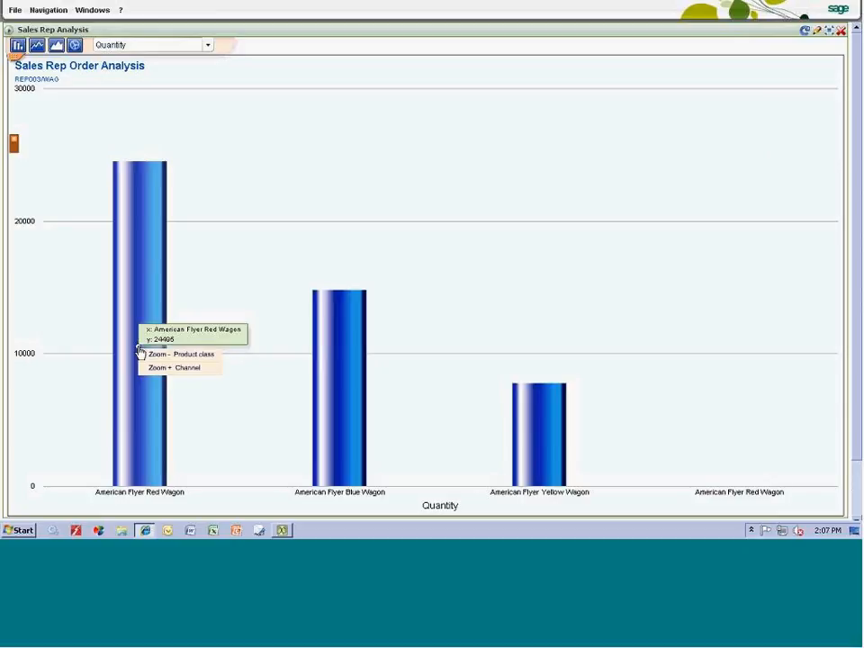
pyautogui.click(829, 30)
# - Expand the collapsed AR Summary and Orders with Late Ship Date sections on the dashboard
pyautogui.moveTo(163, 185)
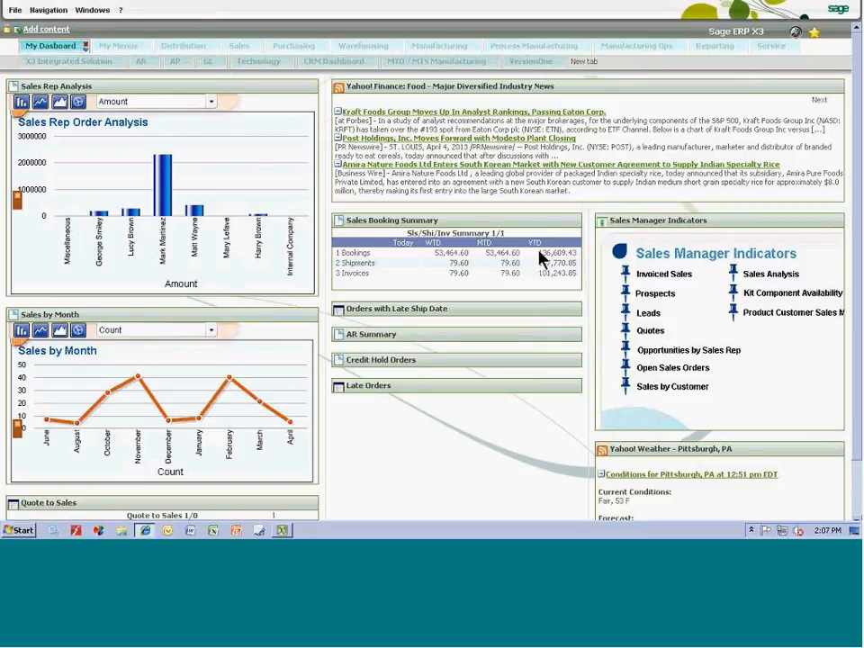
pyautogui.click(338, 336)
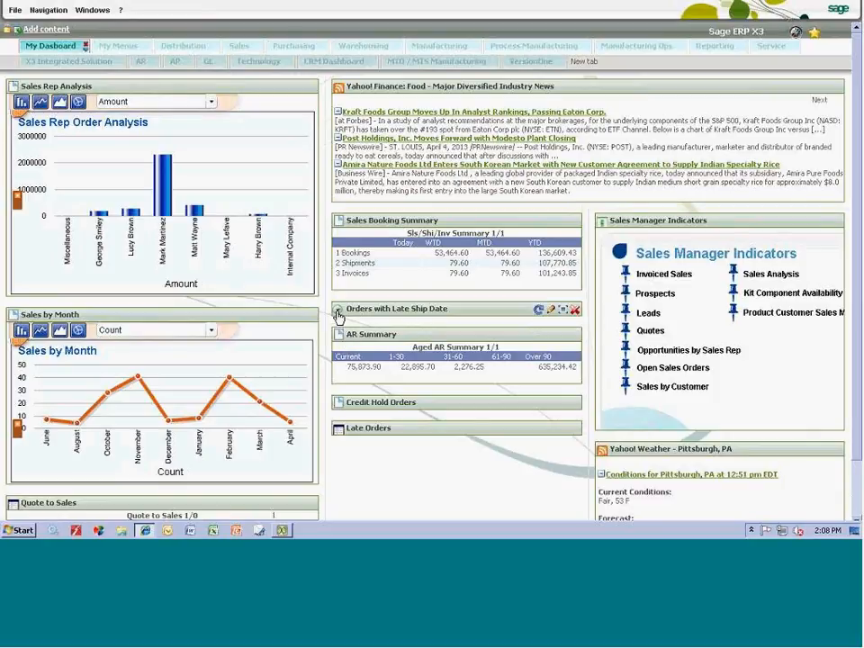
pyautogui.click(339, 313)
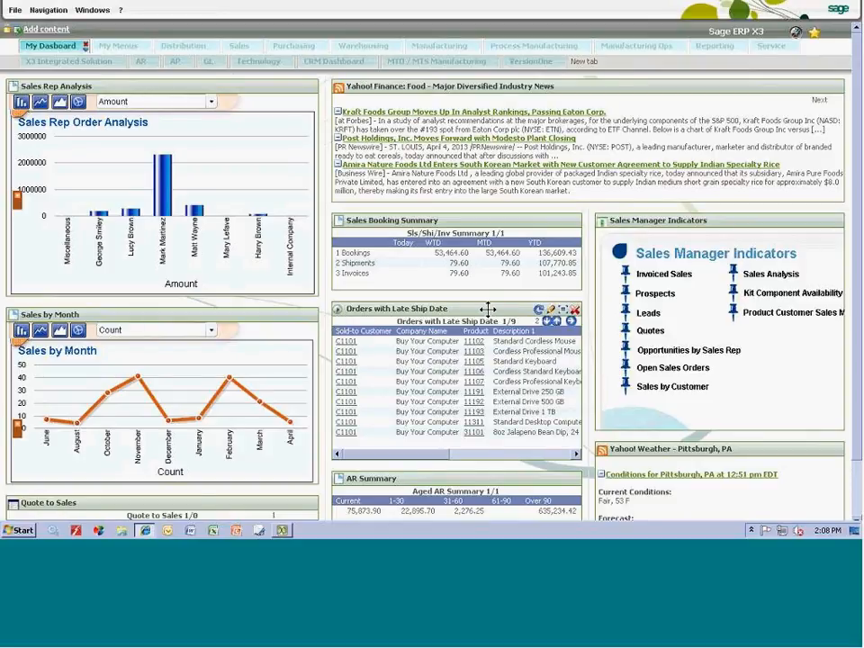
# - Enlarge Orders with Late Ship Date, drill down to detail level 5 with order numbers and shipping dates, and restore its size
pyautogui.click(564, 312)
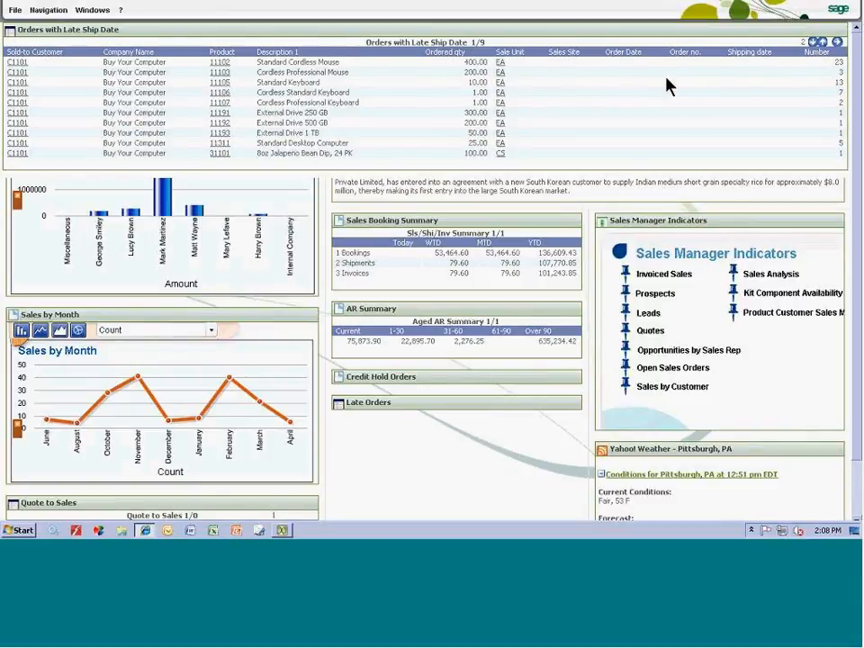
pyautogui.click(812, 42)
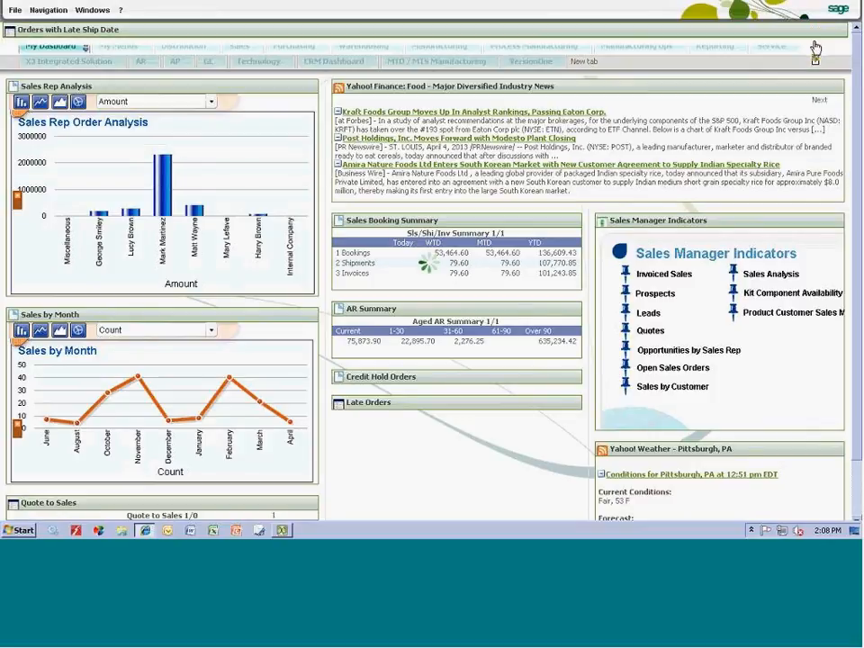
pyautogui.click(814, 44)
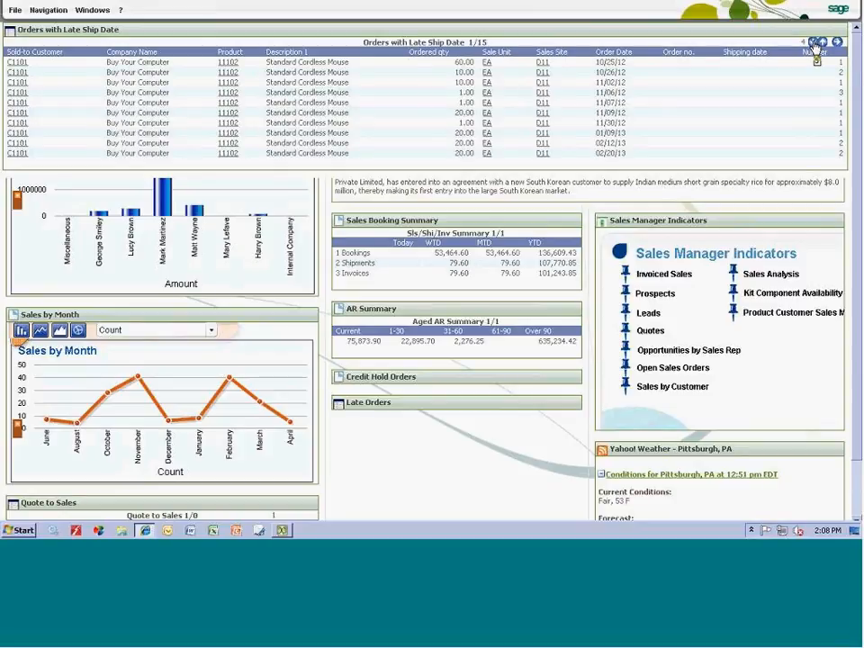
pyautogui.click(814, 43)
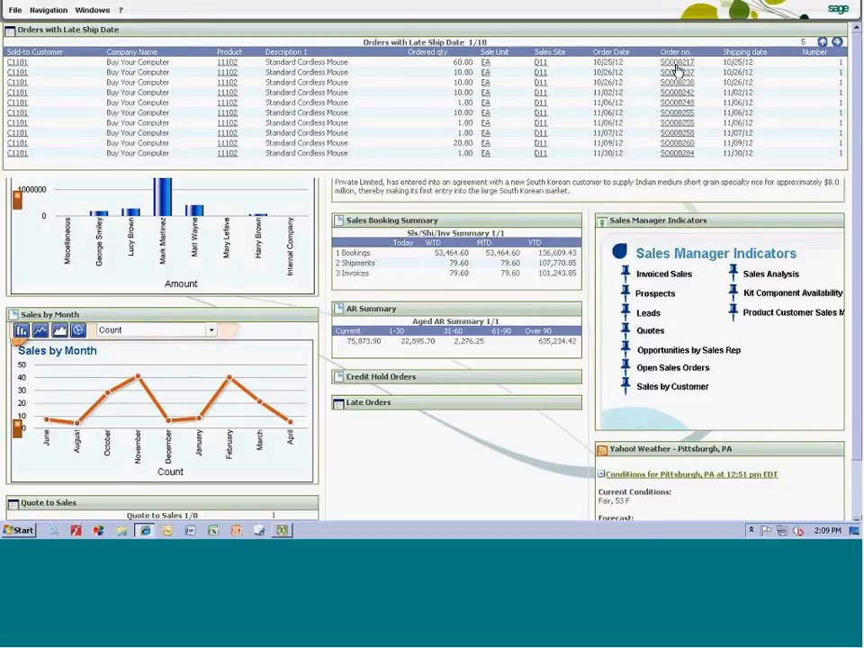
pyautogui.moveTo(826, 41)
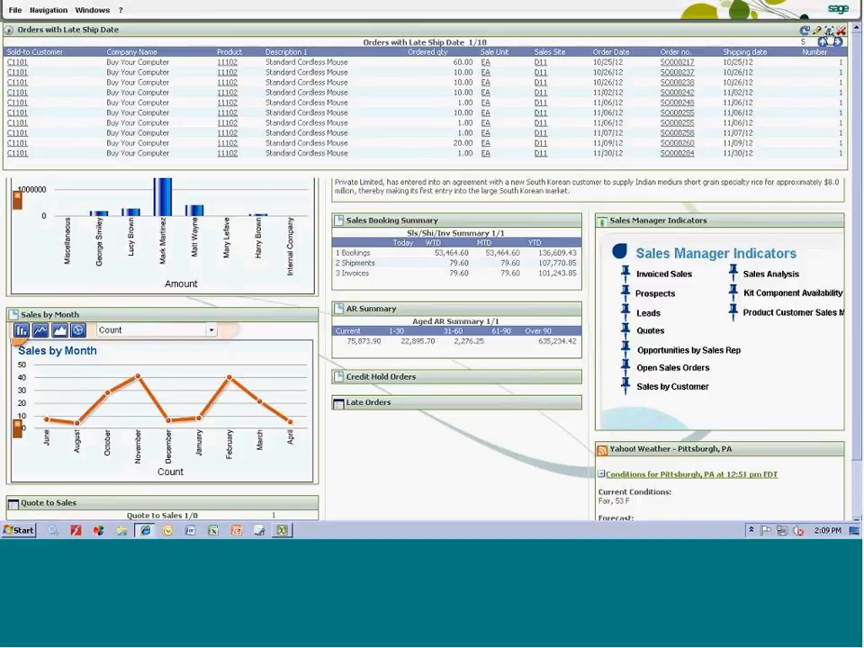
pyautogui.click(834, 36)
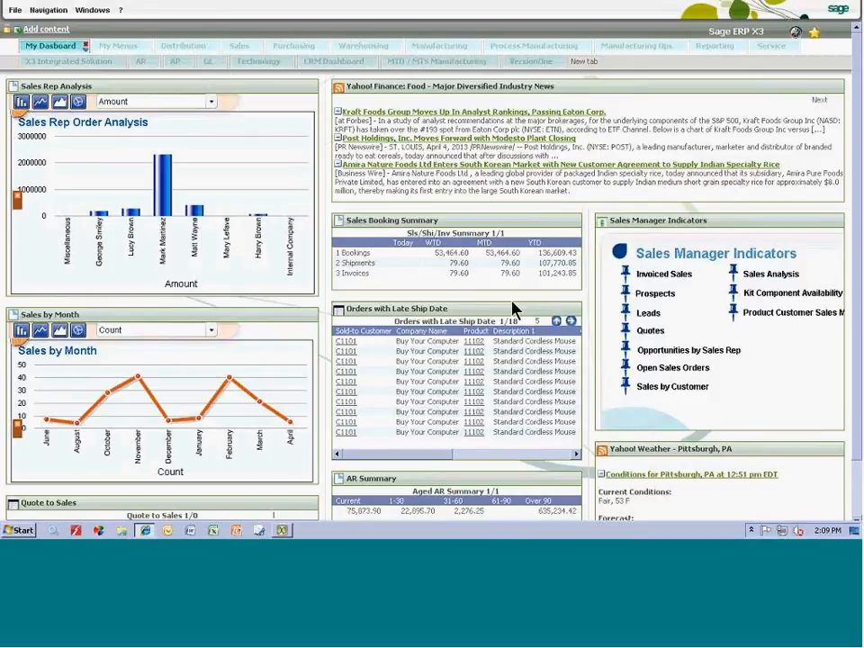
# - Open the Sales Analysis request from Sales Manager Indicators and inspect its filter criteria without changing them
pyautogui.click(734, 277)
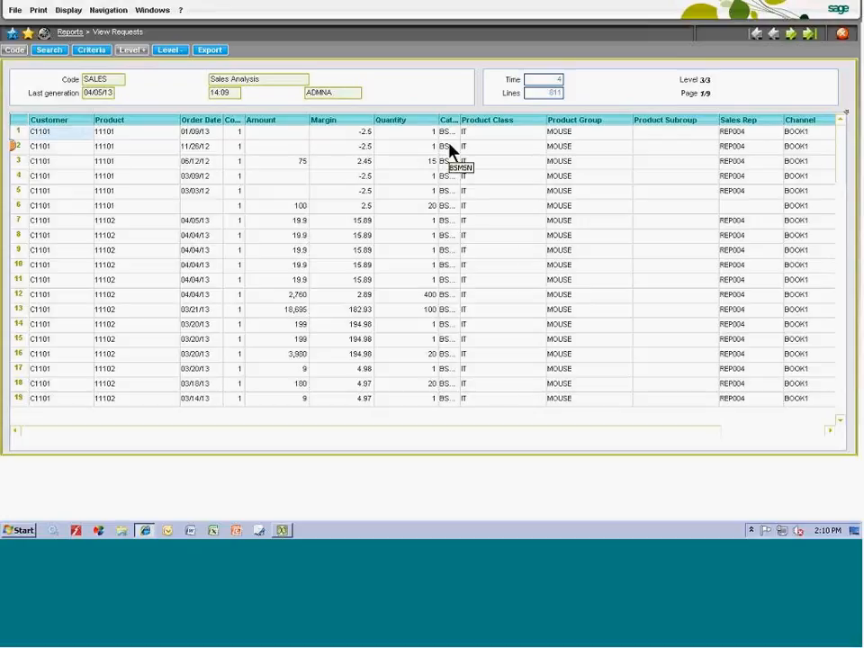
pyautogui.click(90, 51)
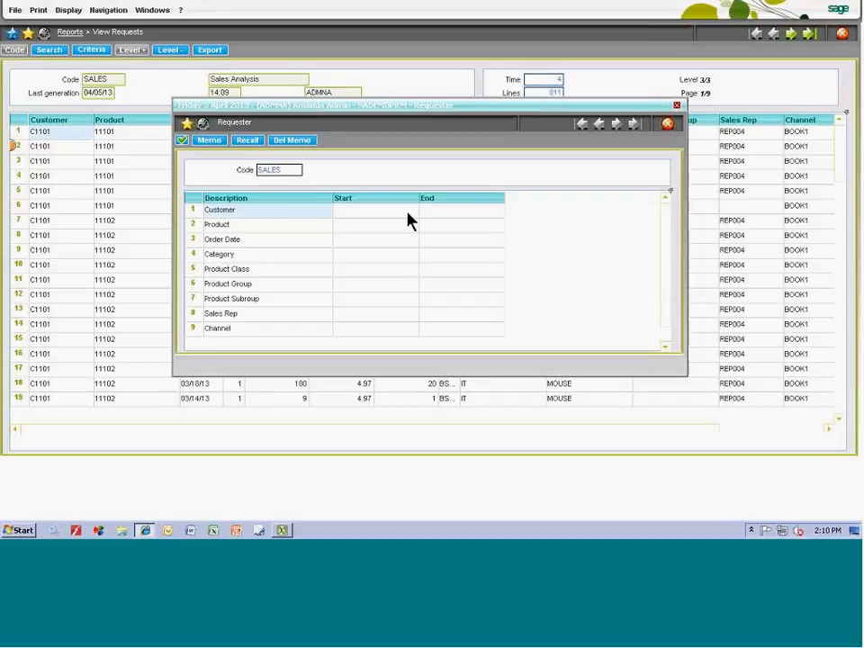
pyautogui.click(668, 129)
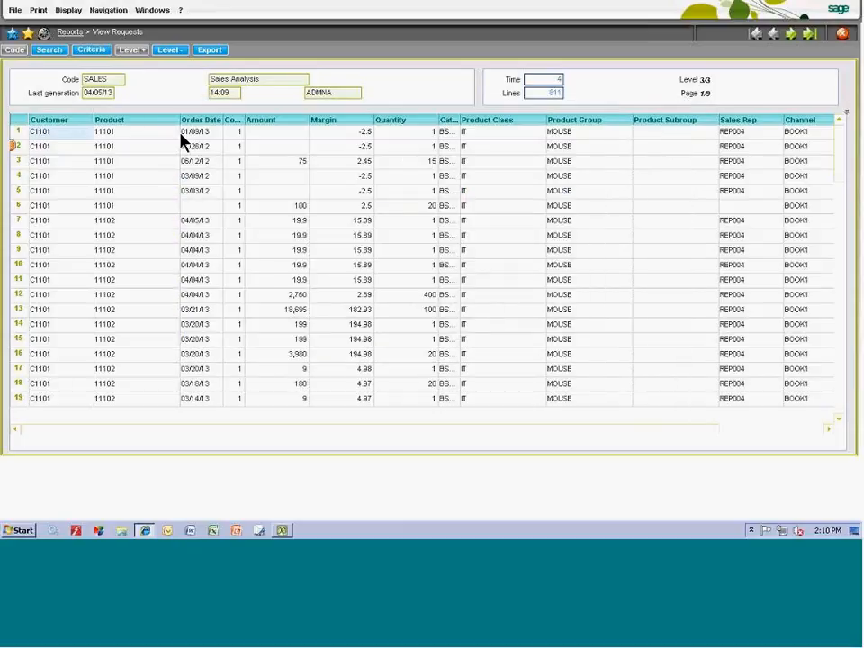
# - Summarize the Sales Analysis request to customer level 1 and sort it by amount in descending order
pyautogui.click(171, 53)
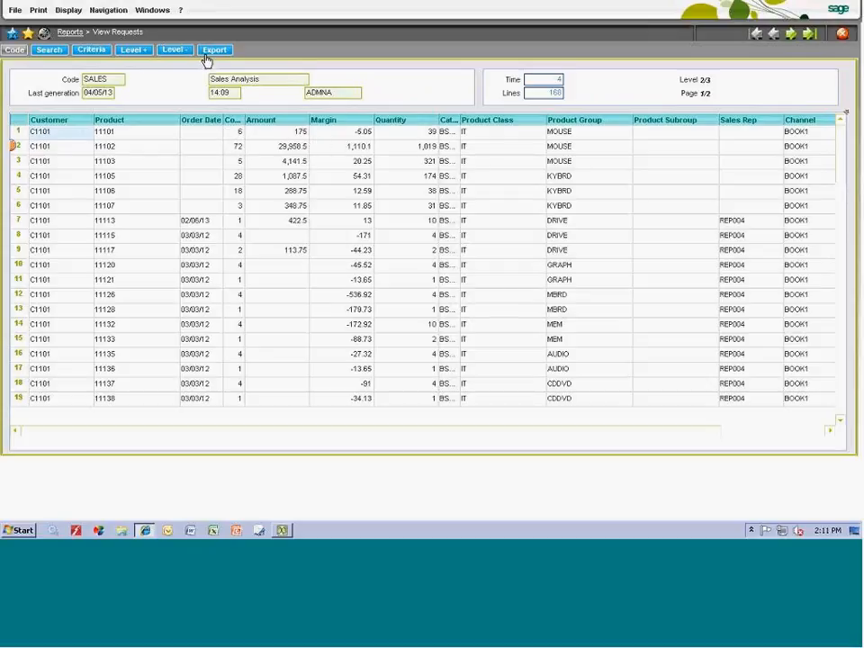
pyautogui.click(173, 52)
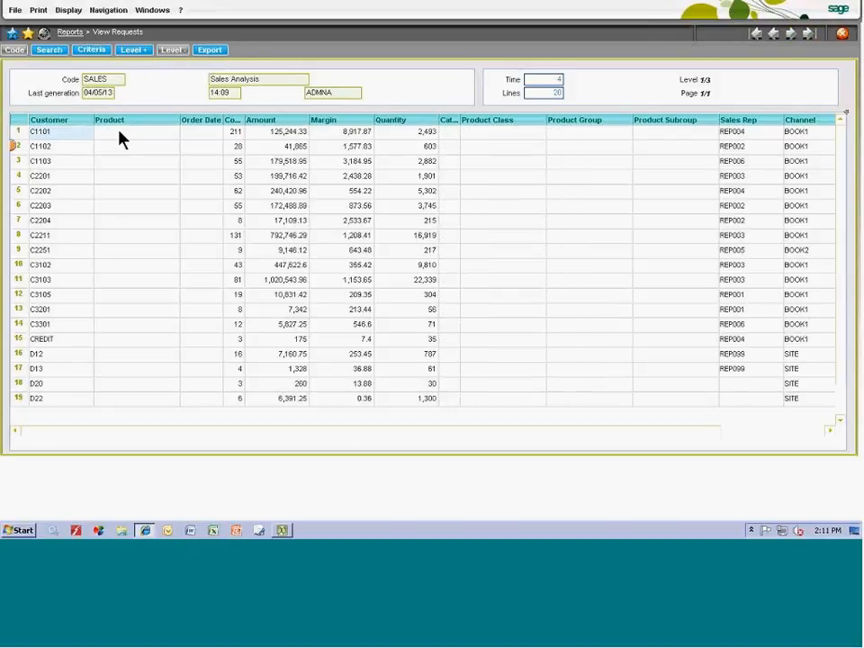
pyautogui.click(270, 123)
pyautogui.click(270, 124)
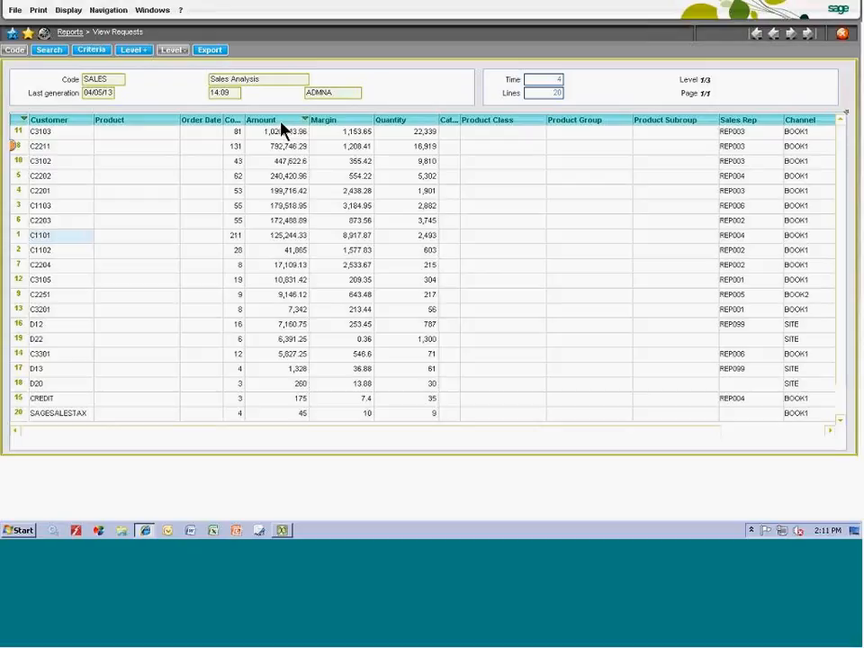
# - Display the sorted customer totals as a chart and close the request to return to the dashboard
pyautogui.click(14, 147)
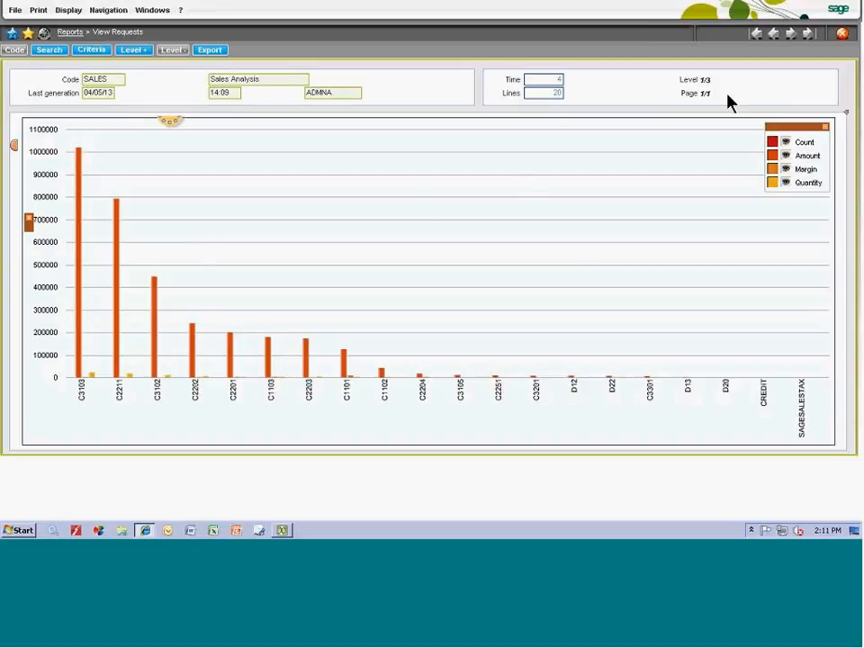
pyautogui.click(841, 34)
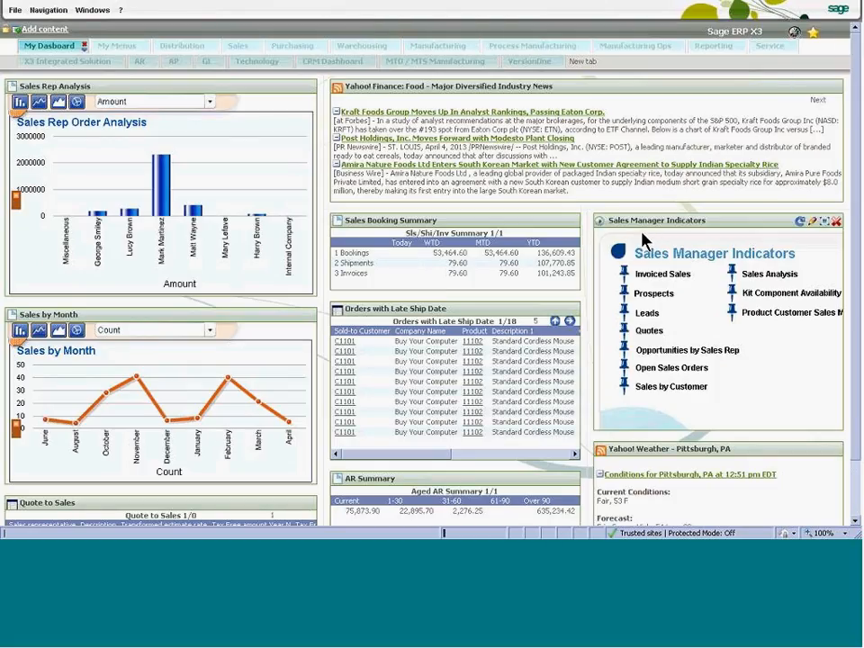
# - Open the Invoiced Sales inquiry from Sales Manager Indicators
pyautogui.click(625, 281)
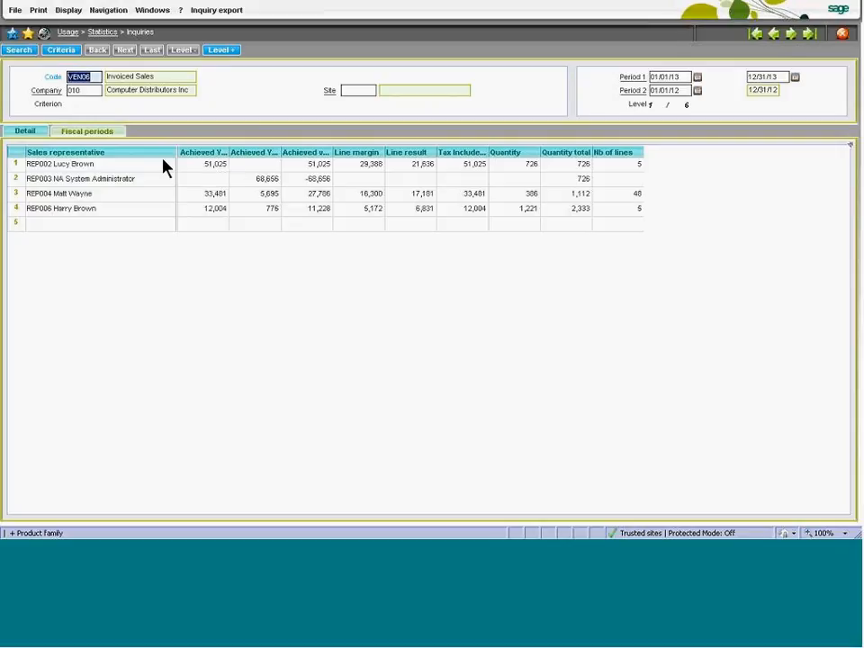
# - Look through the list of available statistical inquiry codes, including the VEN and W series, without choosing another one
pyautogui.rightClick(91, 78)
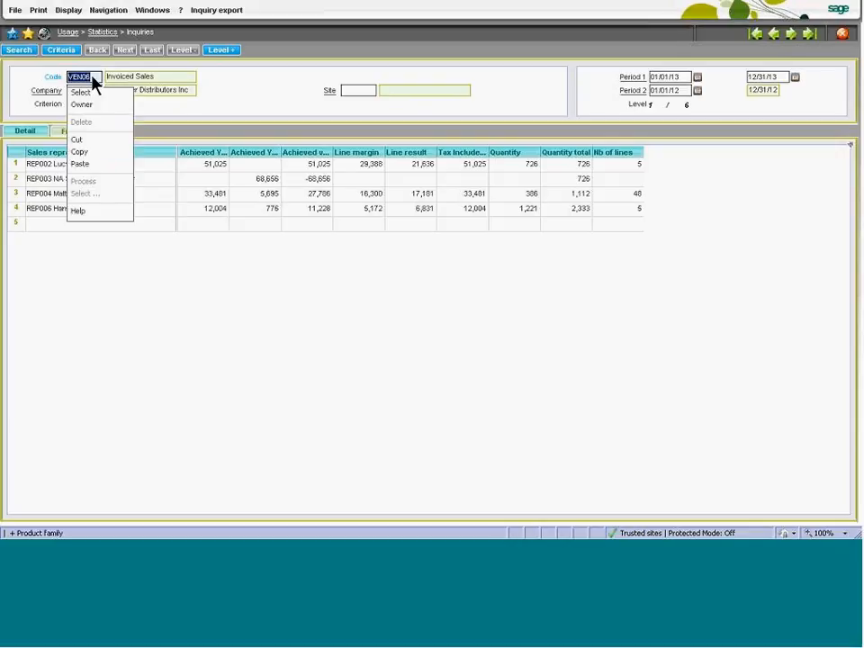
pyautogui.click(86, 92)
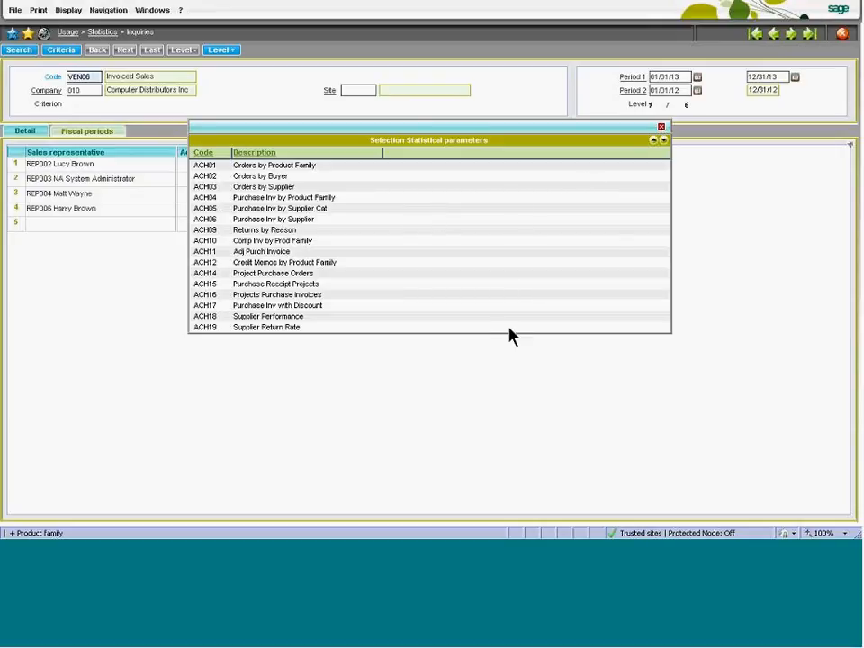
pyautogui.click(664, 141)
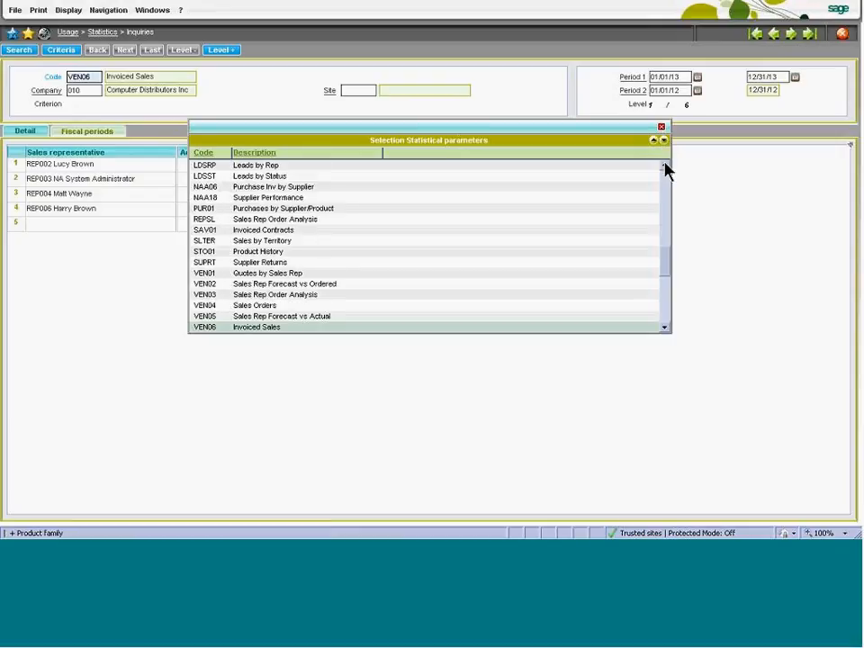
pyautogui.moveTo(666, 264); pyautogui.dragTo(665, 324)
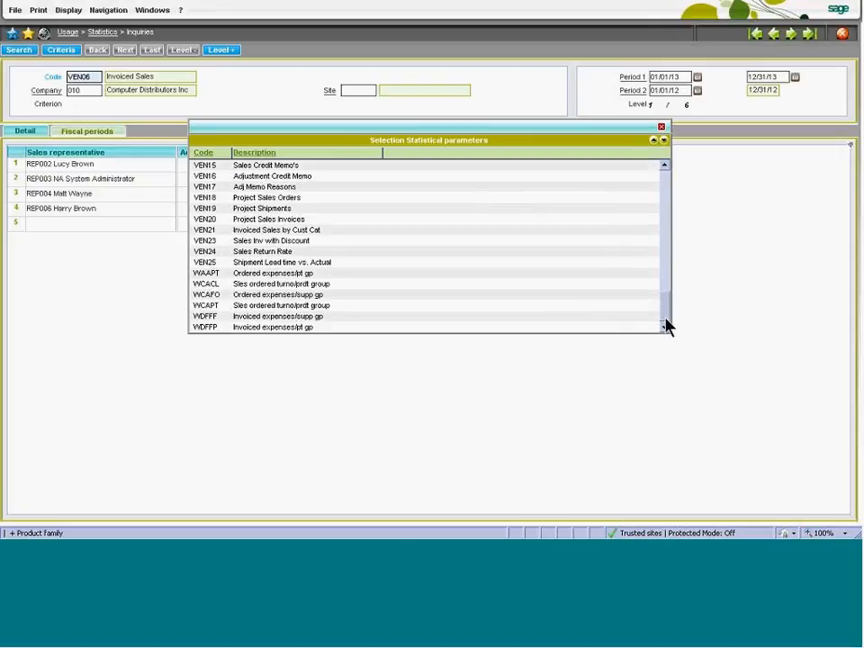
pyautogui.click(660, 128)
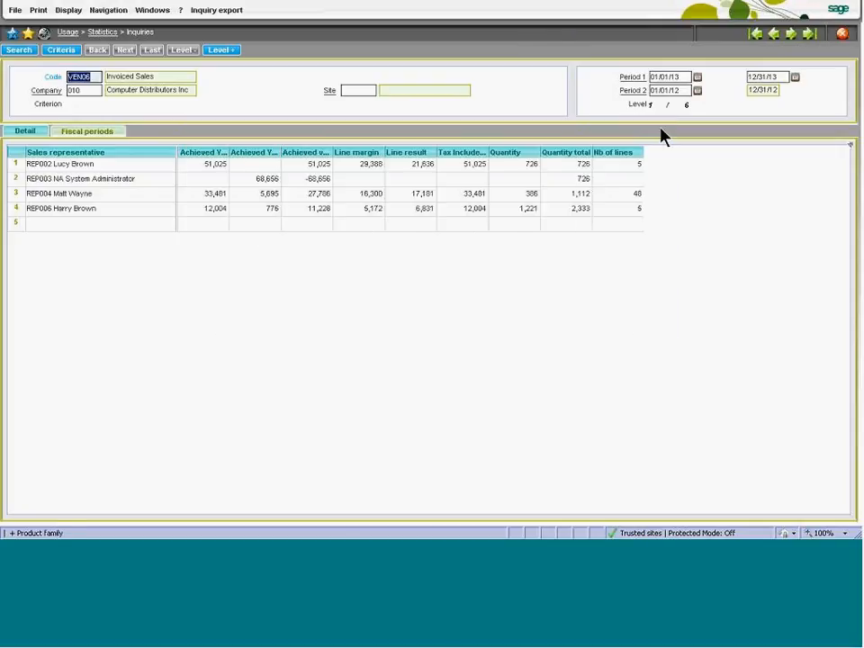
# - Rerun the Invoiced Sales inquiry with the Company field empty and review its fiscal period breakdown before returning to the detail
pyautogui.click(82, 93)
pyautogui.press('Tab')
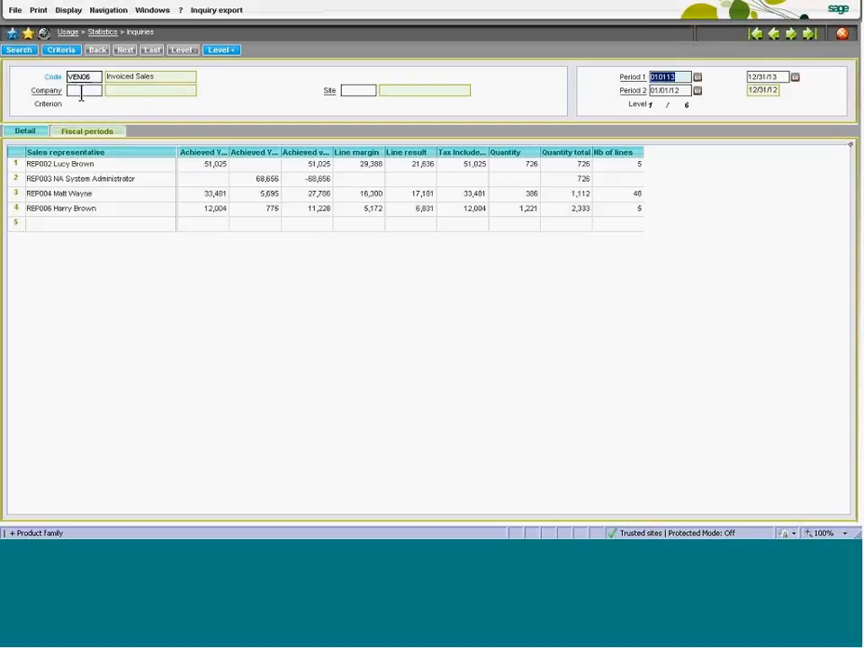
pyautogui.click(23, 53)
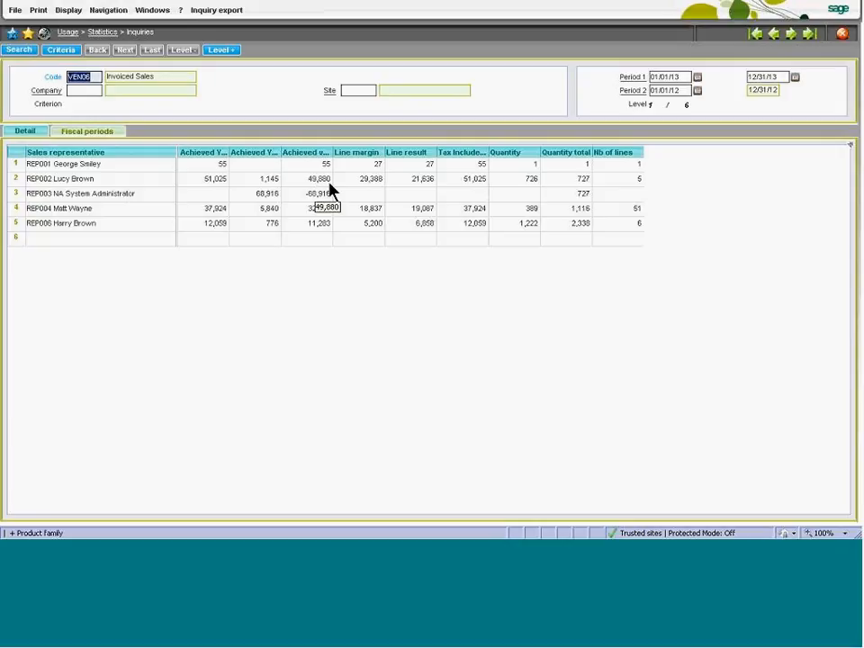
pyautogui.click(89, 133)
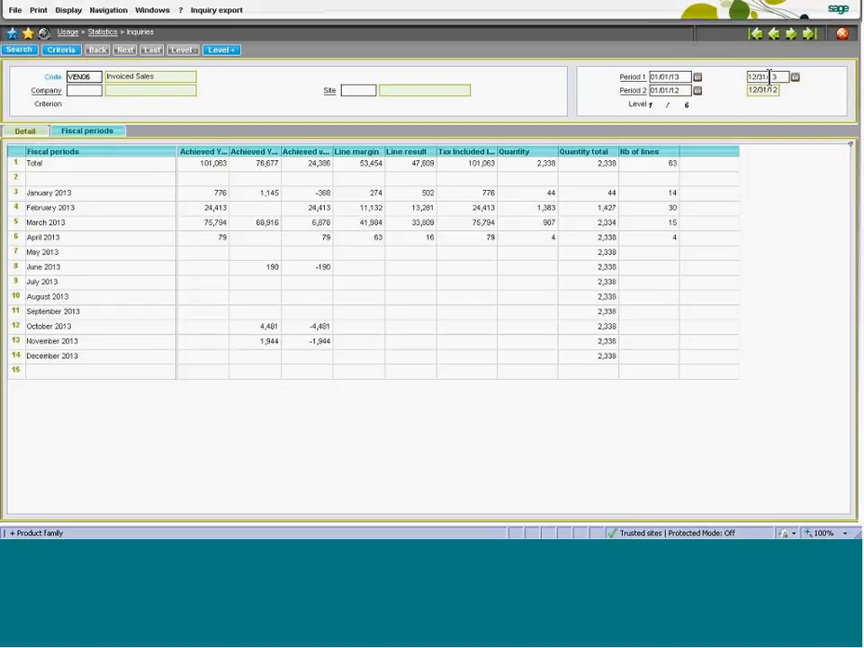
pyautogui.click(26, 131)
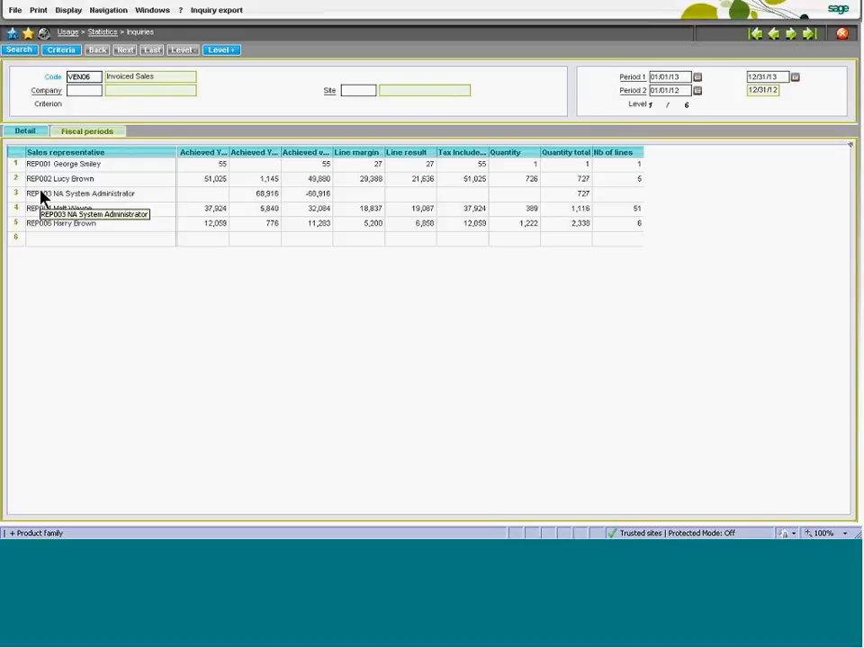
# - Reorder the inquiry criteria so Product family is 1 and Product is 2, and apply them
pyautogui.click(61, 51)
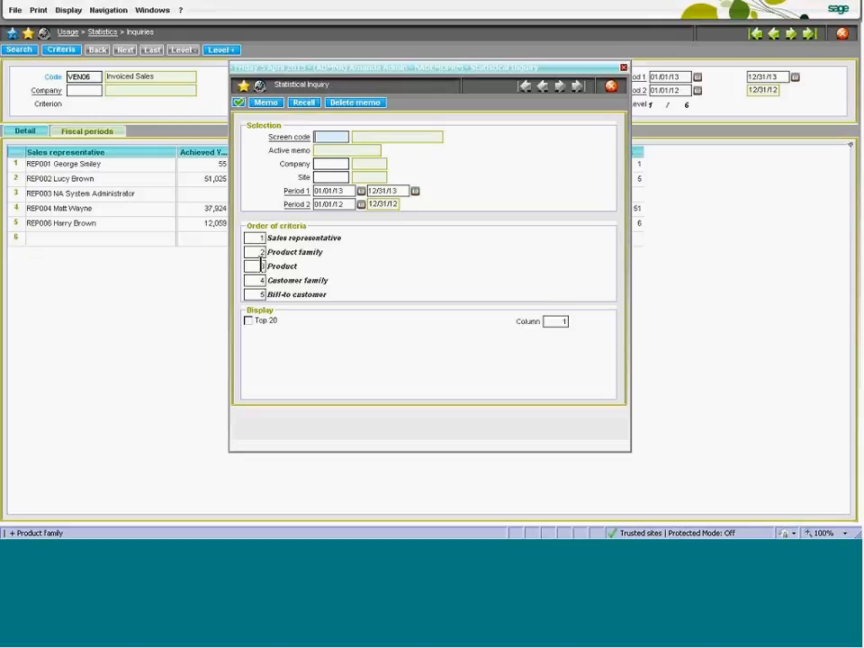
pyautogui.click(261, 253)
pyautogui.write('1')
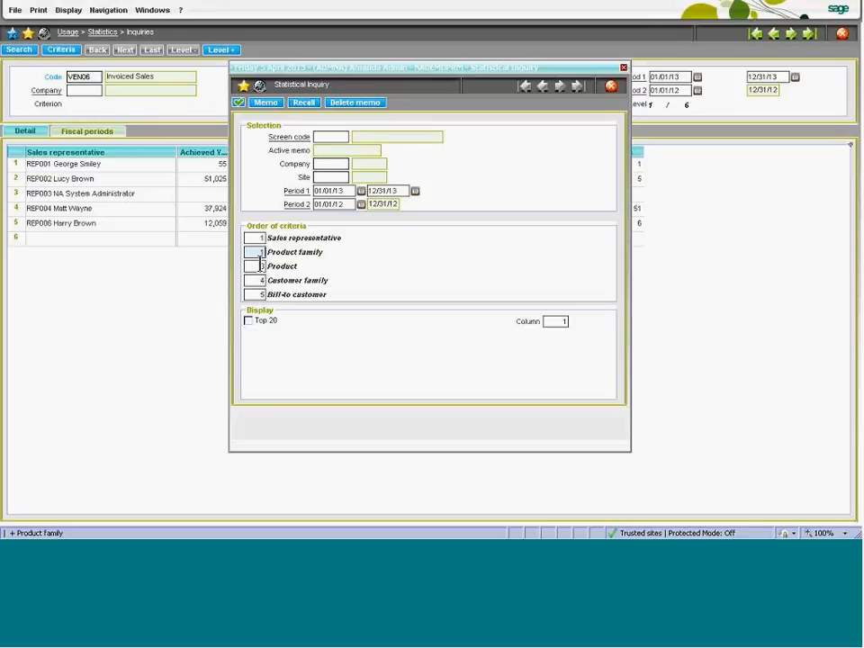
pyautogui.press('Tab')
pyautogui.write('2')
pyautogui.press('Tab')
pyautogui.click(238, 103)
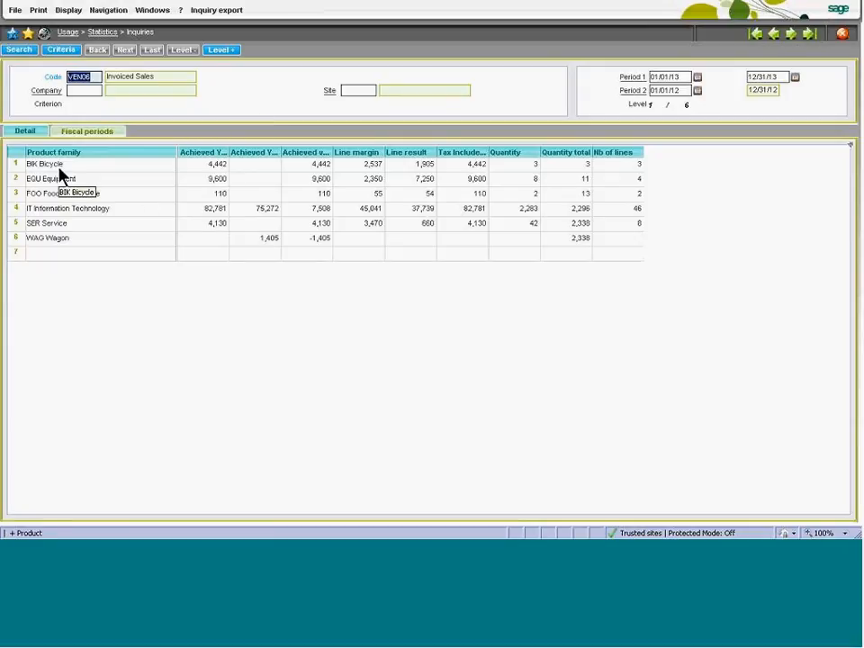
# - Drill down from the IT Information Technology family to its products and send the product table to Excel
pyautogui.click(50, 213)
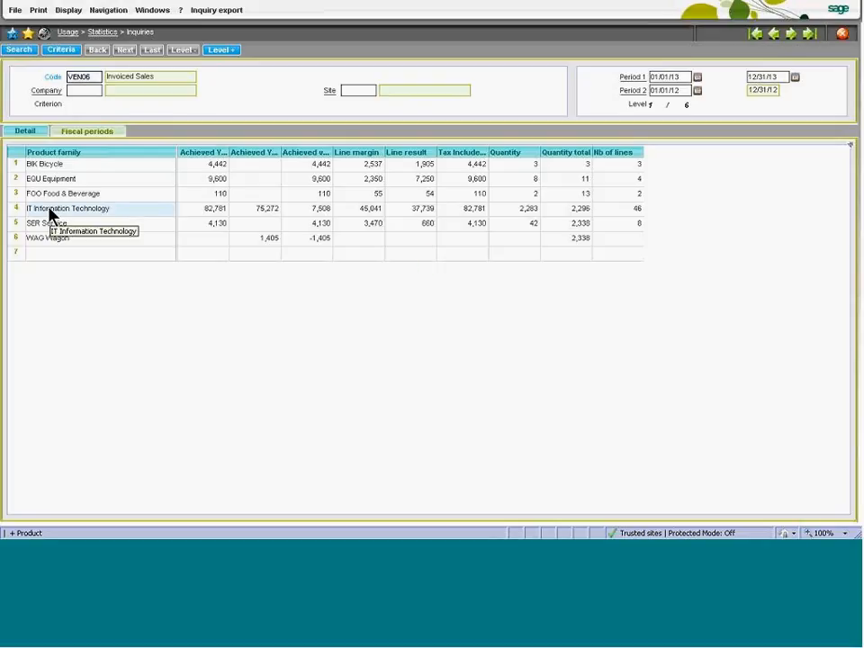
pyautogui.click(221, 50)
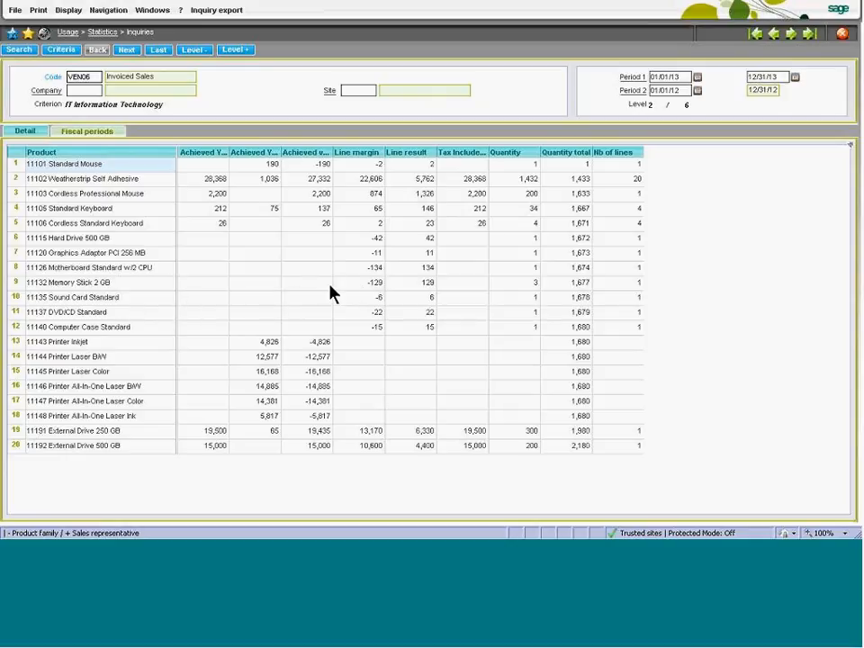
pyautogui.click(373, 285)
pyautogui.rightClick(375, 294)
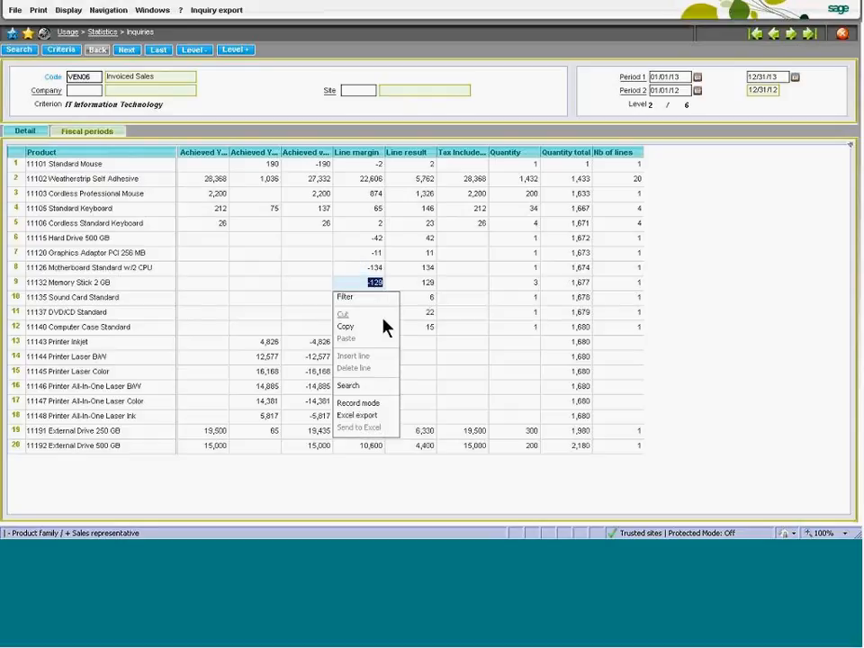
pyautogui.click(315, 214)
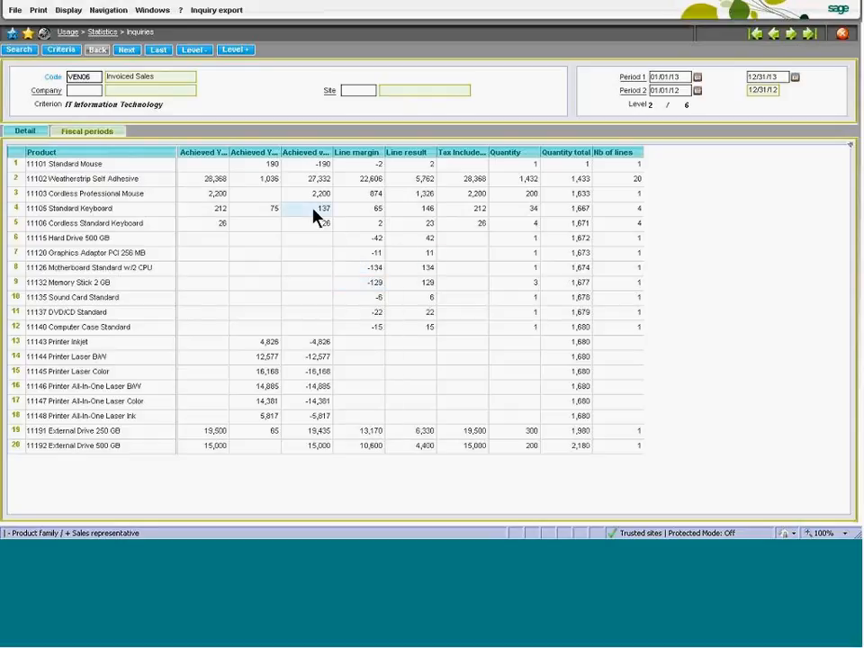
pyautogui.rightClick(314, 216)
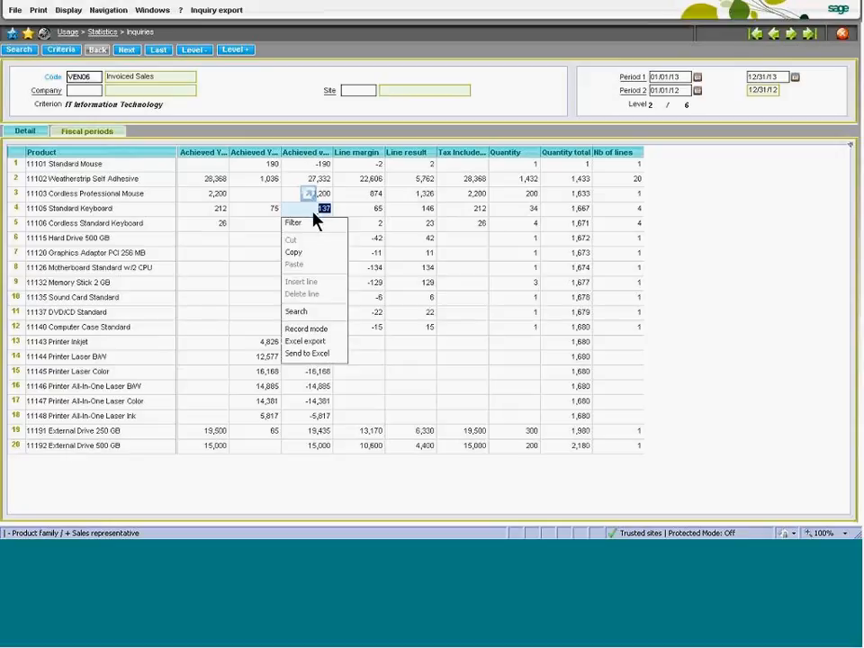
pyautogui.click(320, 358)
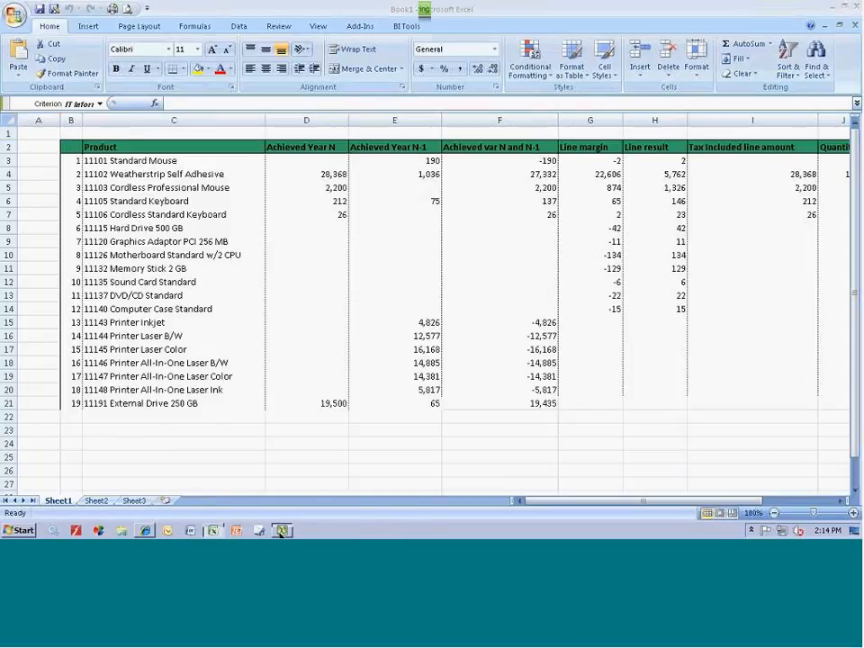
# - Switch from Excel to the Sage ERP X3 client window and display the Distribution process map
pyautogui.click(282, 531)
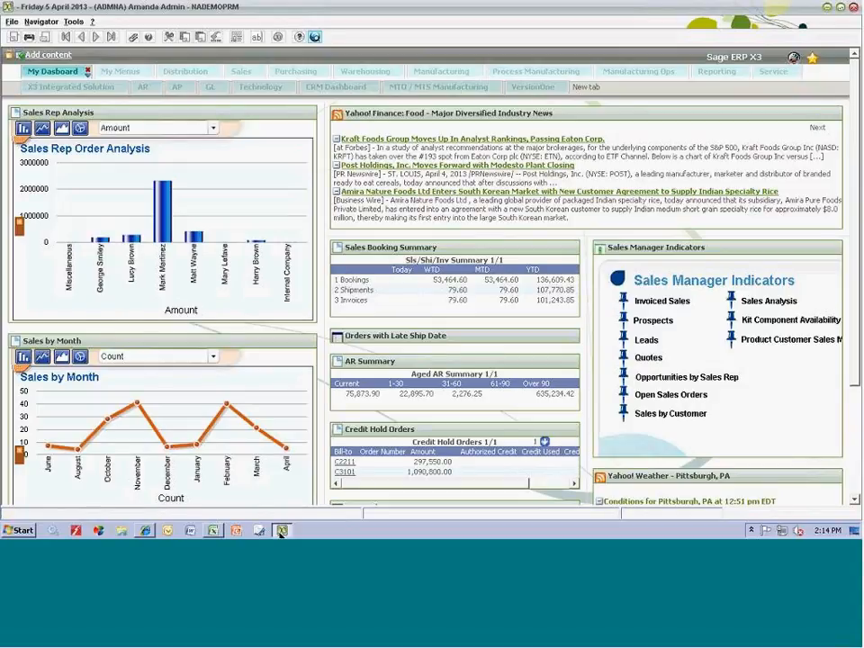
pyautogui.moveTo(342, 251)
pyautogui.moveTo(284, 532)
pyautogui.click(177, 76)
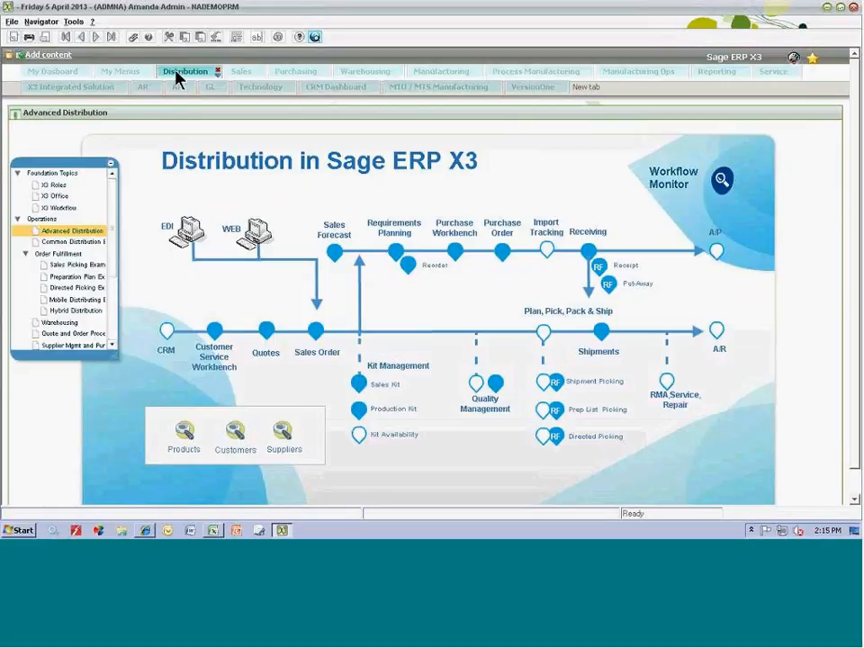
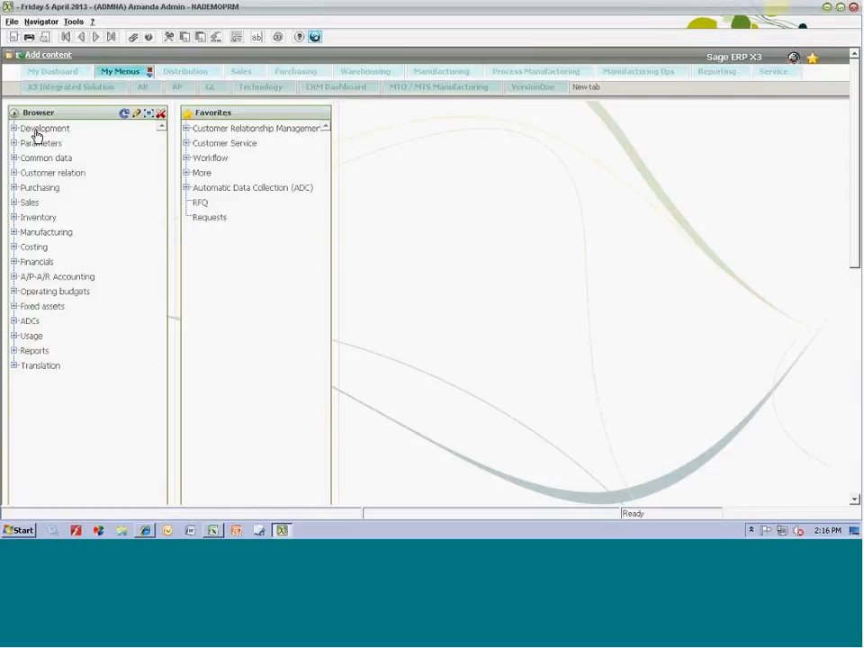
# - In My Menus, inspect the submenus of the Customer relation and Manufacturing modules, collapsing each one again
pyautogui.click(14, 173)
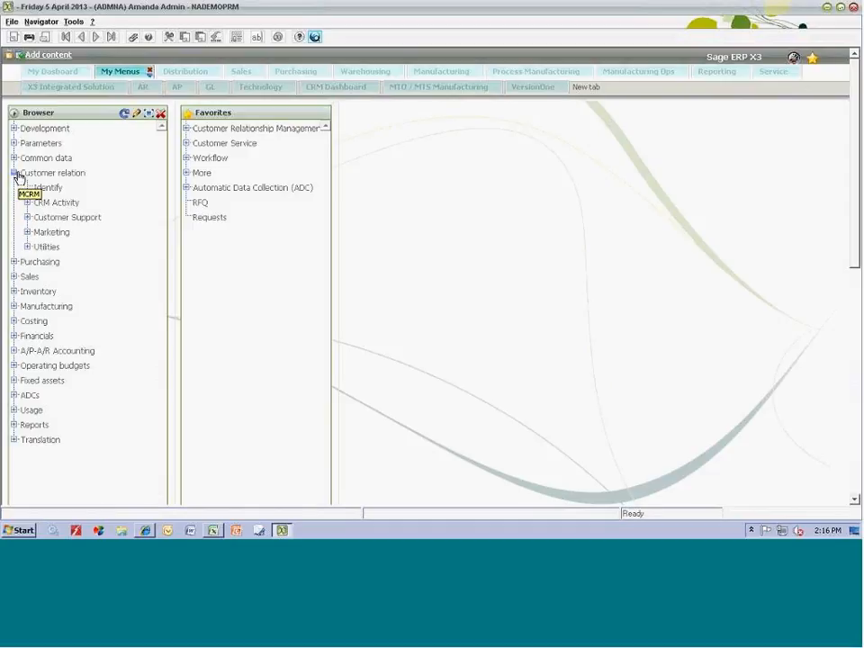
pyautogui.click(16, 174)
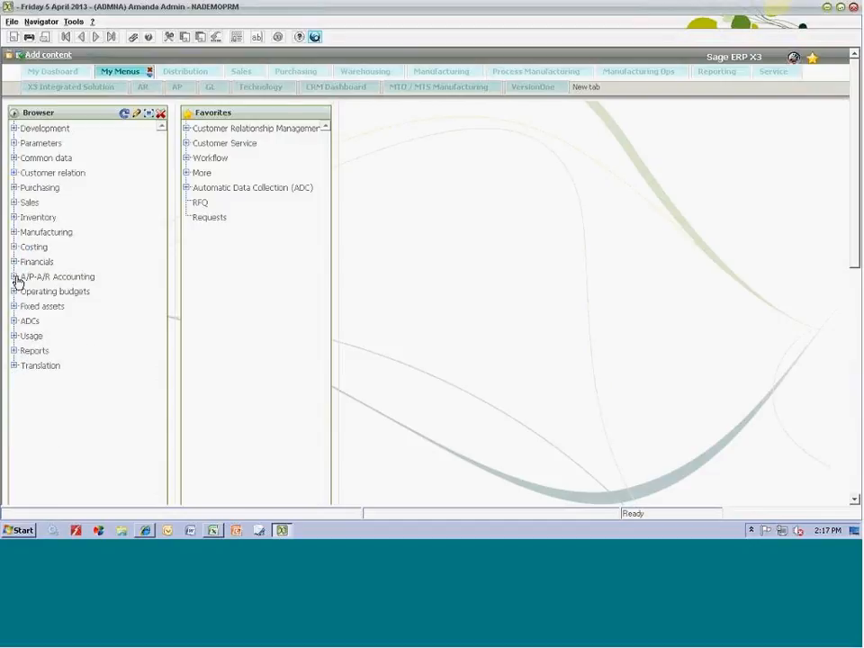
pyautogui.click(14, 233)
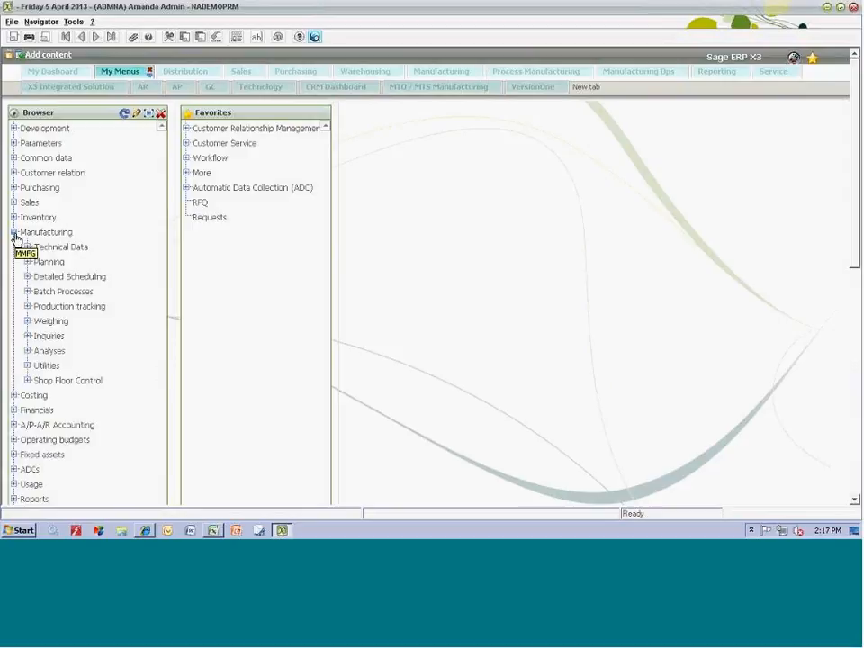
pyautogui.click(14, 233)
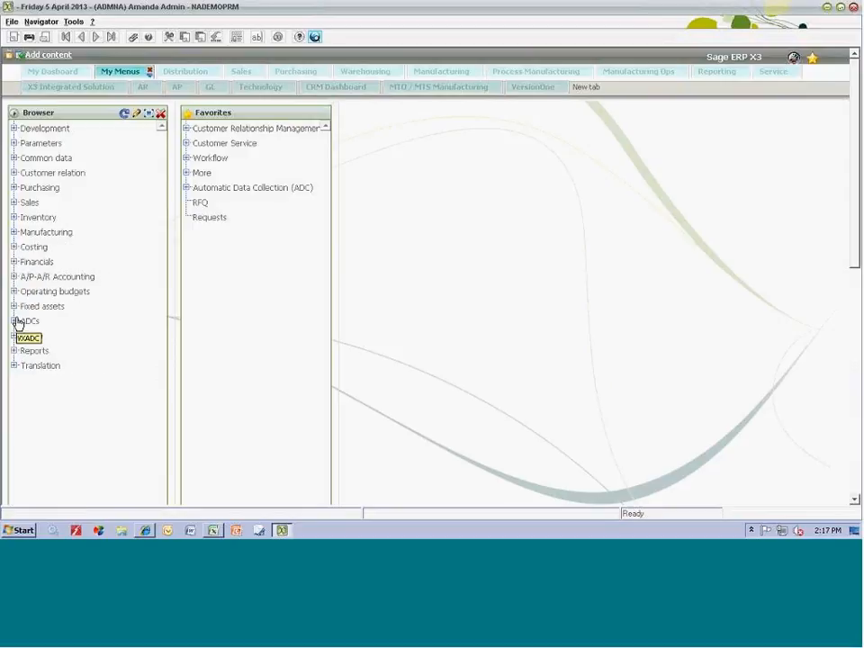
# - Open Orders under Sales to view its transaction types, cancel the selection, and check the entry's favorites option before collapsing Sales
pyautogui.click(13, 203)
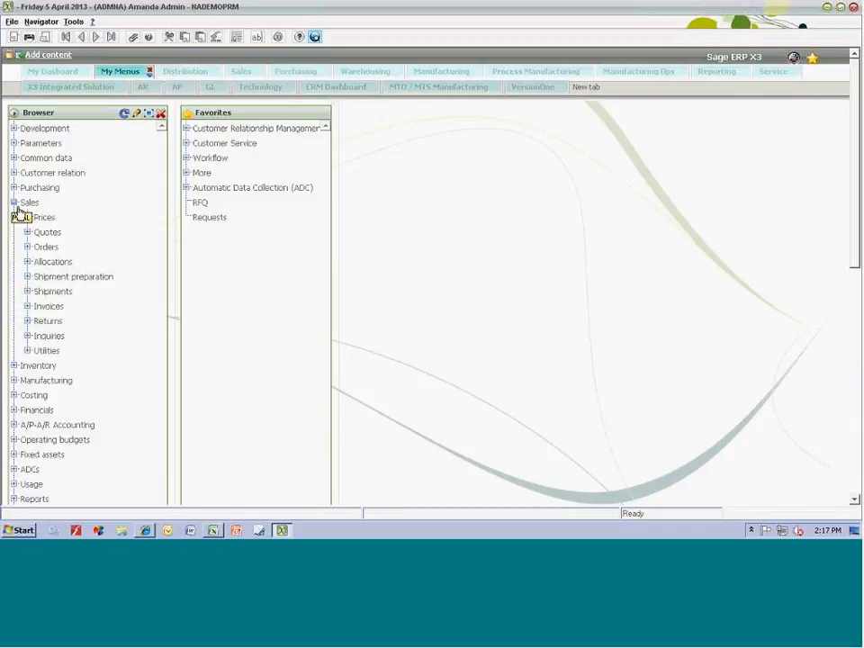
pyautogui.click(28, 246)
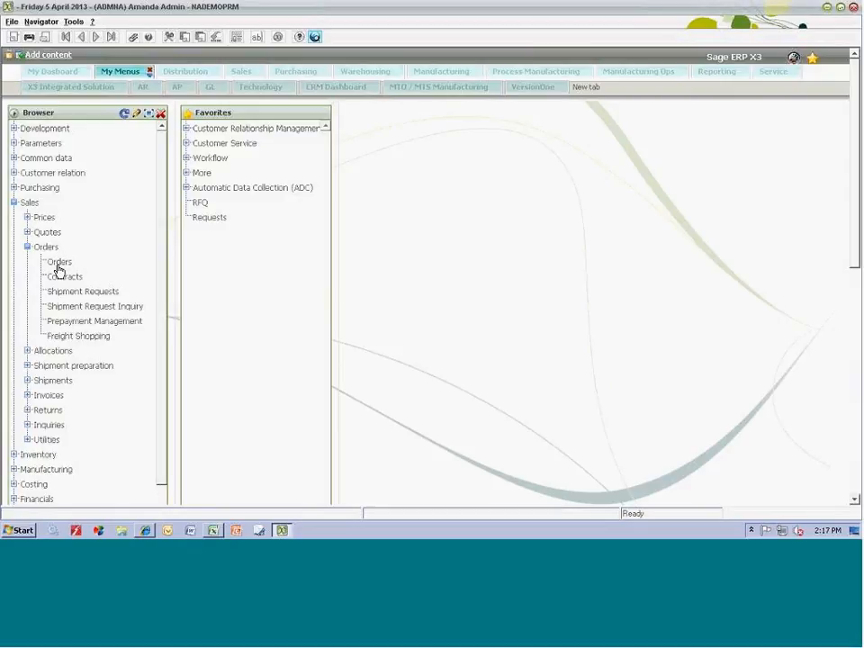
pyautogui.click(56, 262)
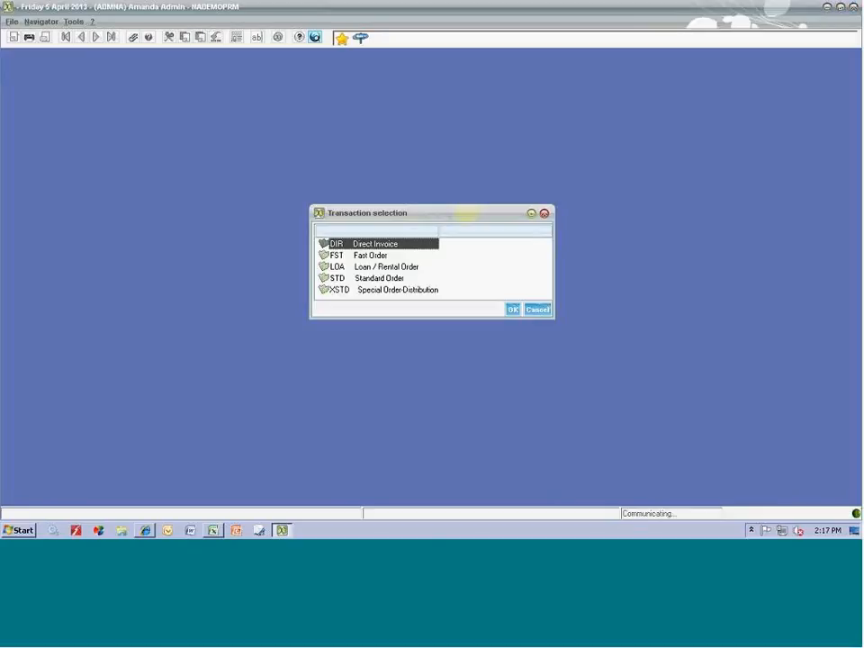
pyautogui.click(382, 247)
pyautogui.click(536, 311)
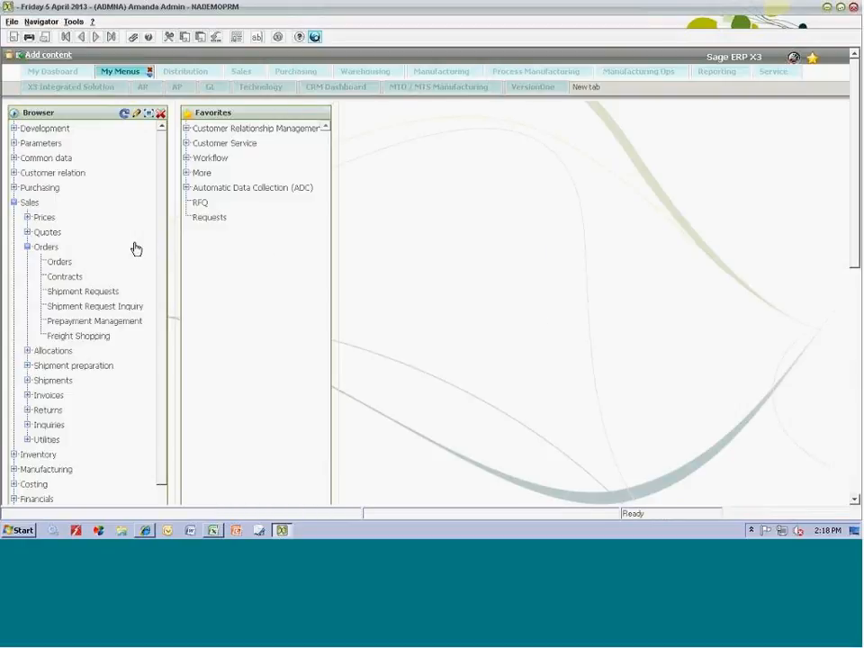
pyautogui.rightClick(58, 267)
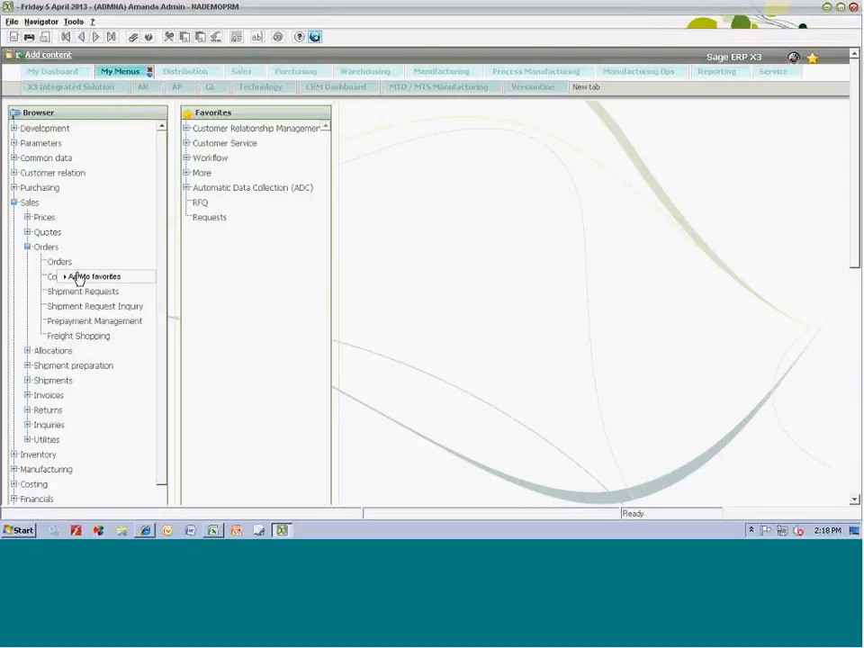
pyautogui.click(13, 202)
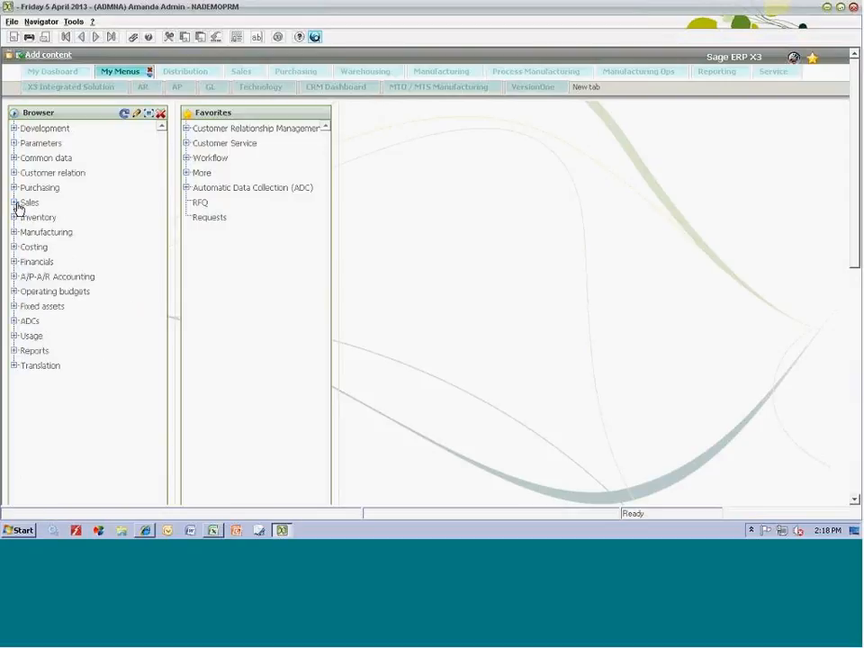
# - Inspect the Customer Service and Customer Relationship Management favorites, including CRM Activity, and collapse the latter again
pyautogui.click(186, 144)
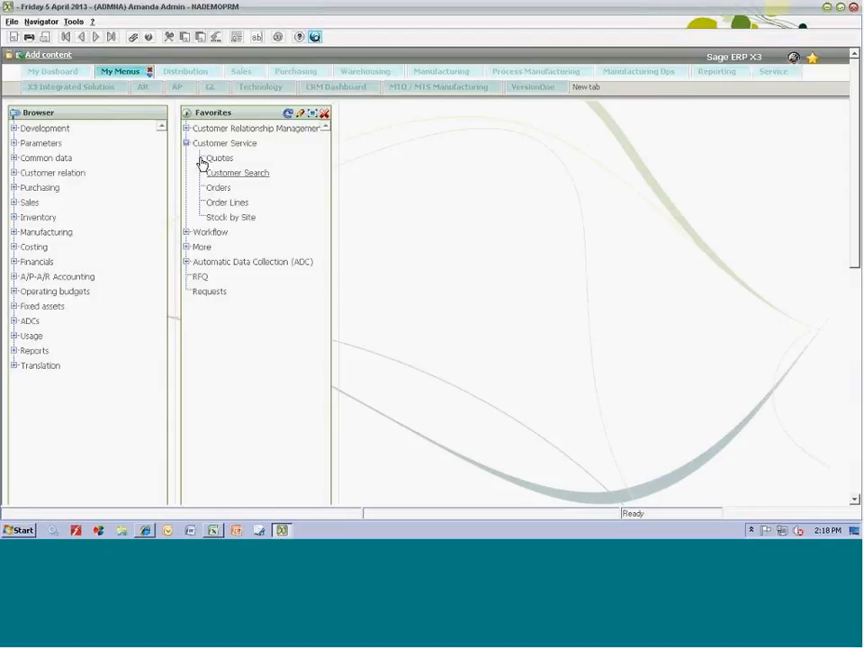
pyautogui.click(187, 129)
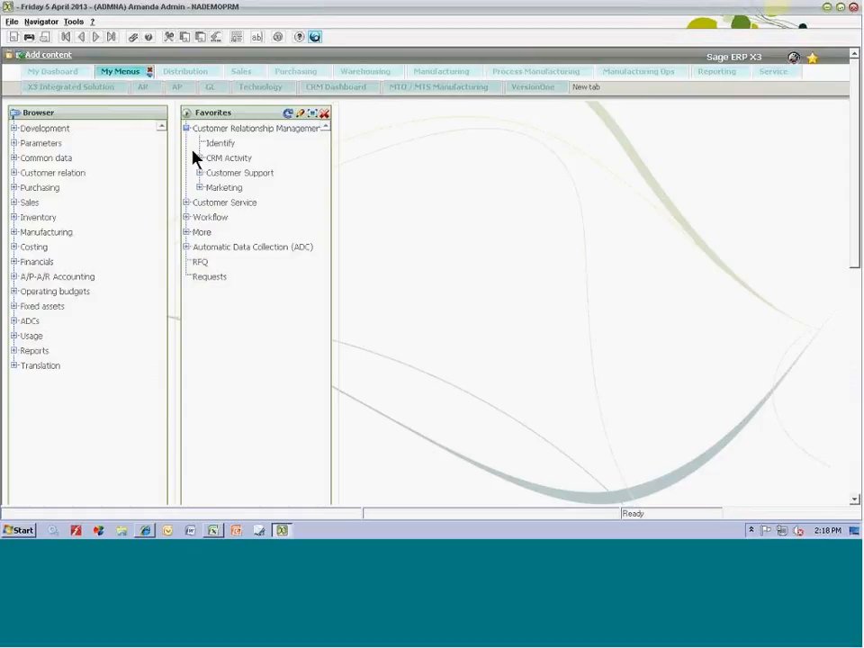
pyautogui.click(199, 158)
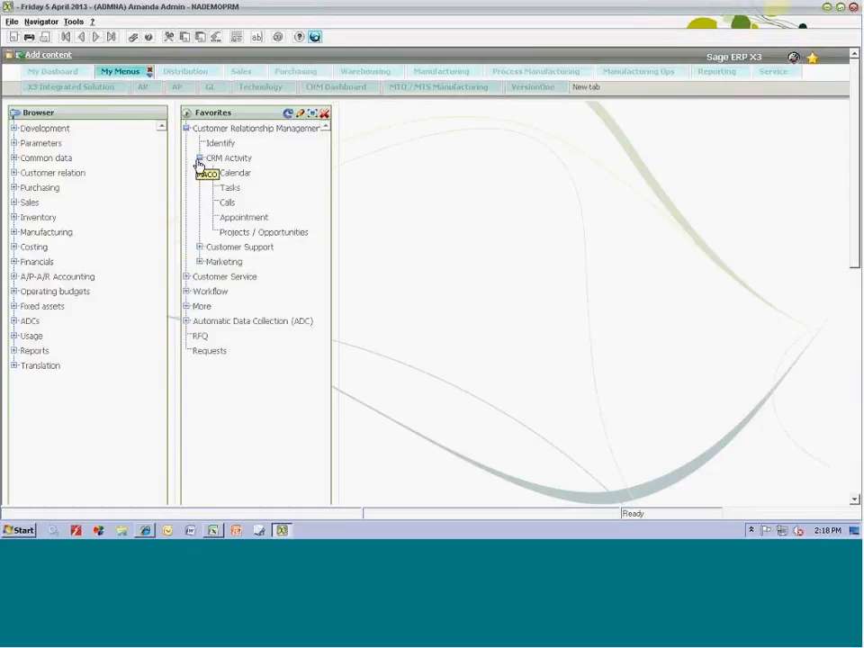
pyautogui.click(187, 130)
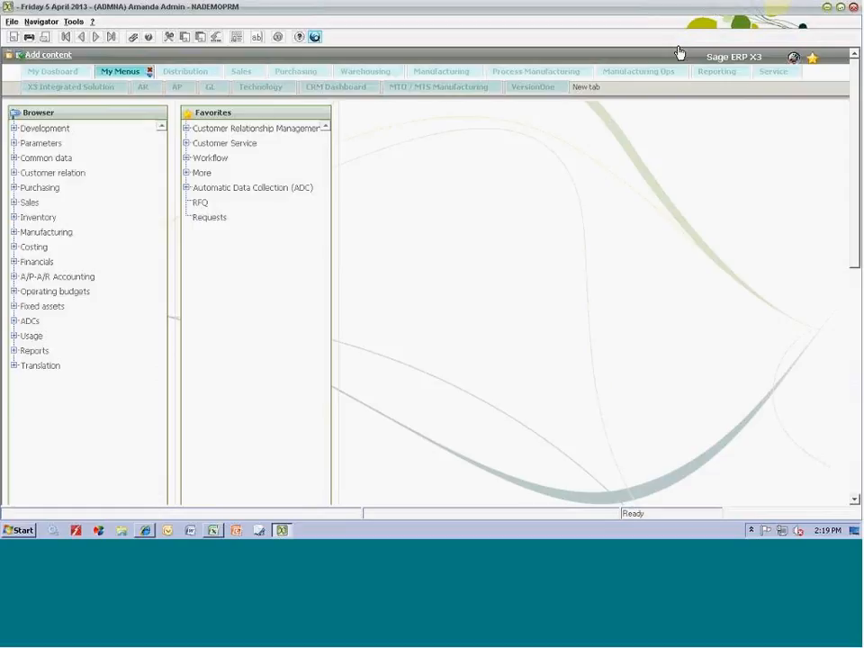
# - Switch to the Internet Explorer window showing the web dashboard, close it, and confirm leaving the application page
pyautogui.click(167, 531)
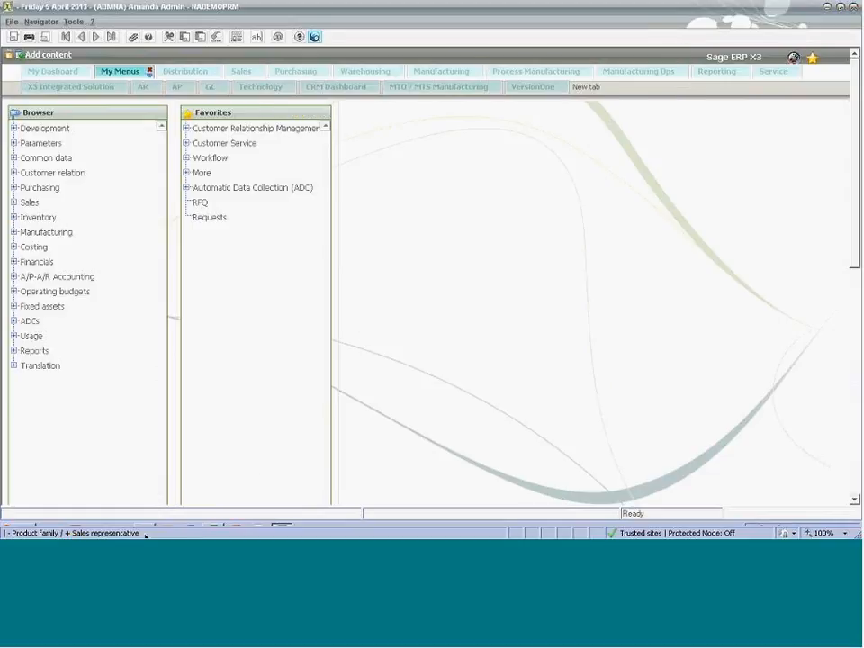
pyautogui.click(843, 36)
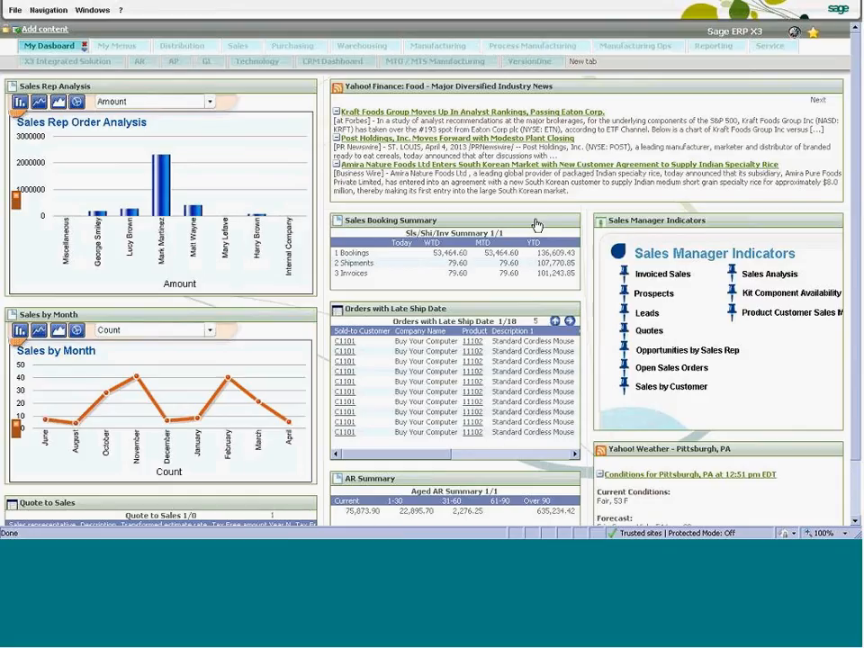
pyautogui.moveTo(632, 4)
pyautogui.moveTo(834, 13)
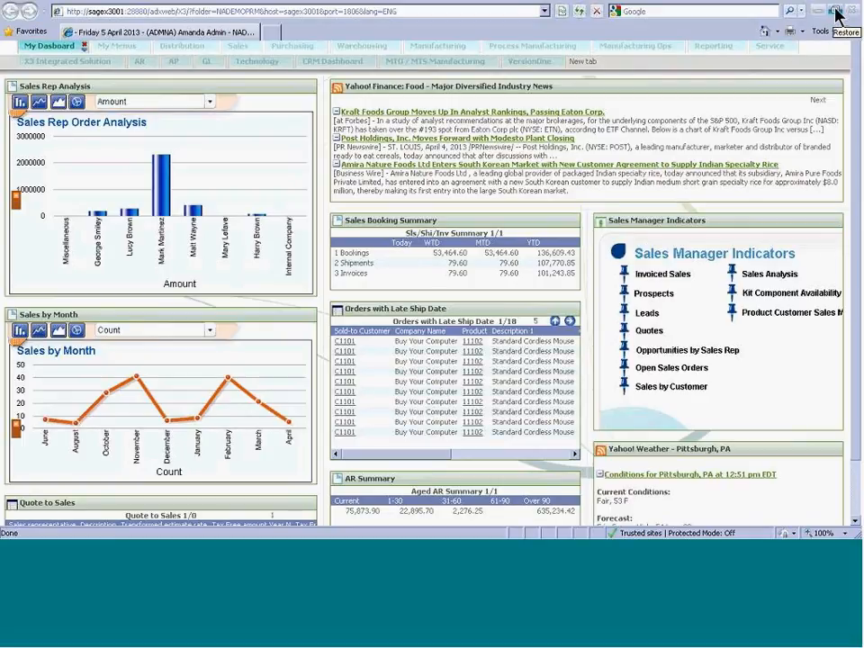
pyautogui.click(852, 11)
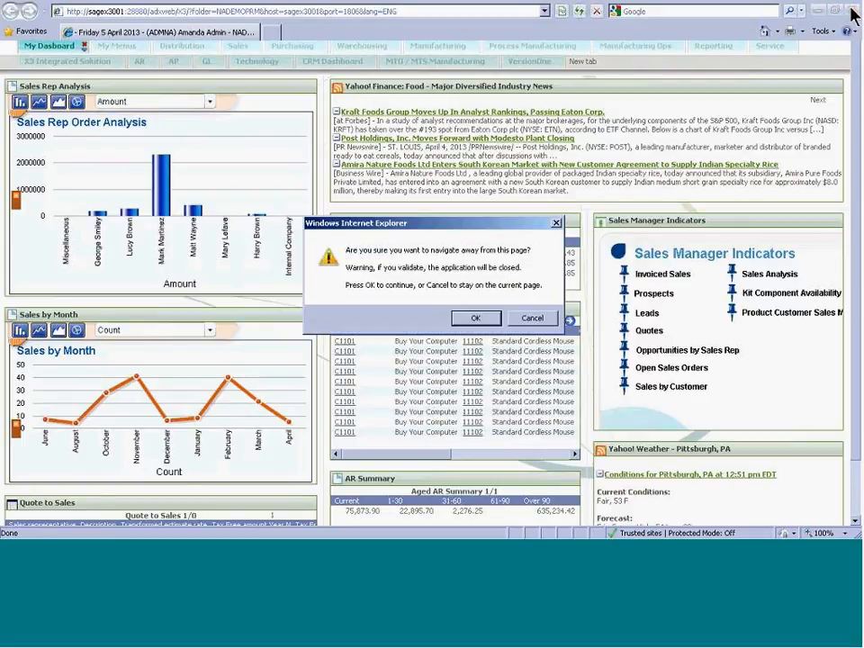
pyautogui.click(475, 317)
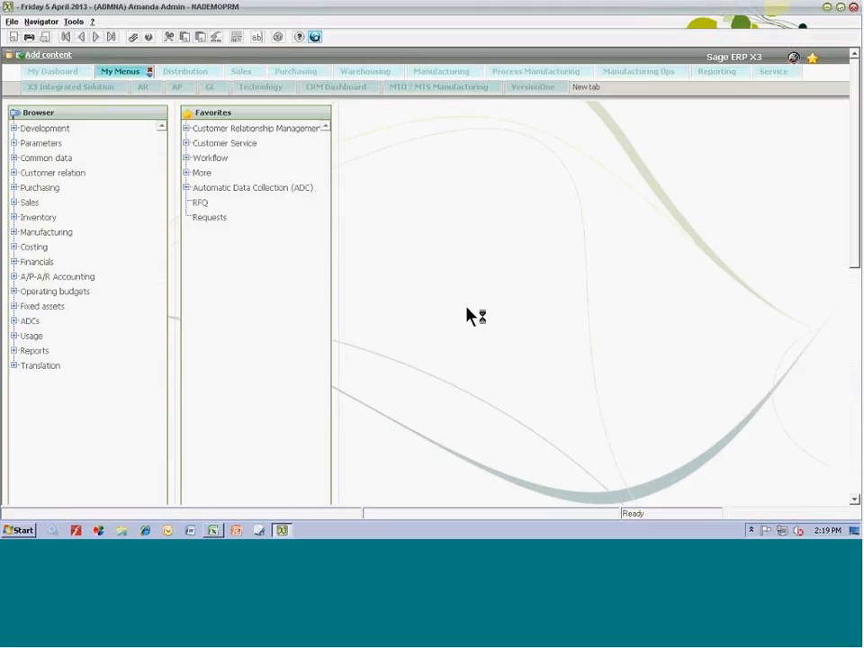
# - Display the Reporting process map in the Sage ERP X3 client
pyautogui.moveTo(282, 531)
pyautogui.click(707, 80)
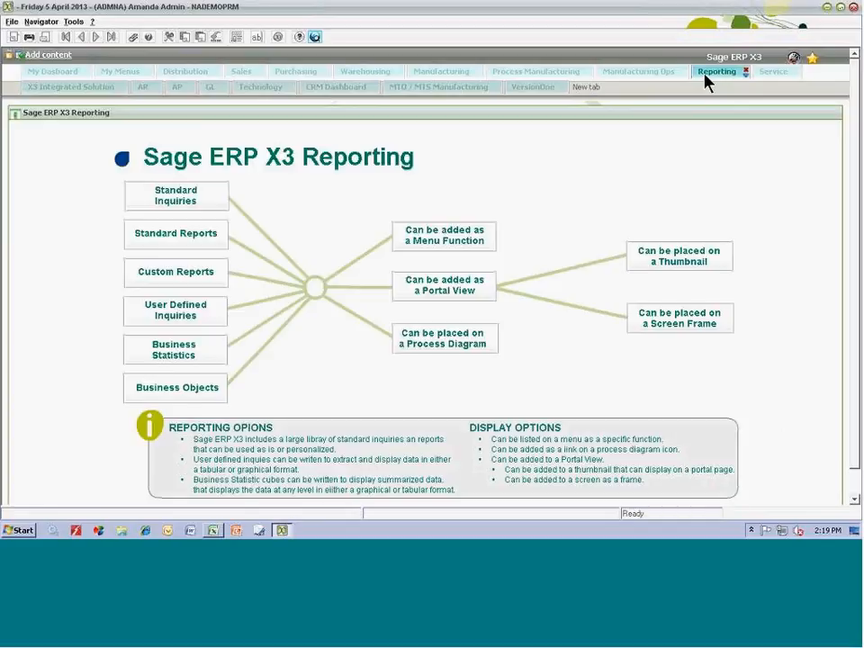
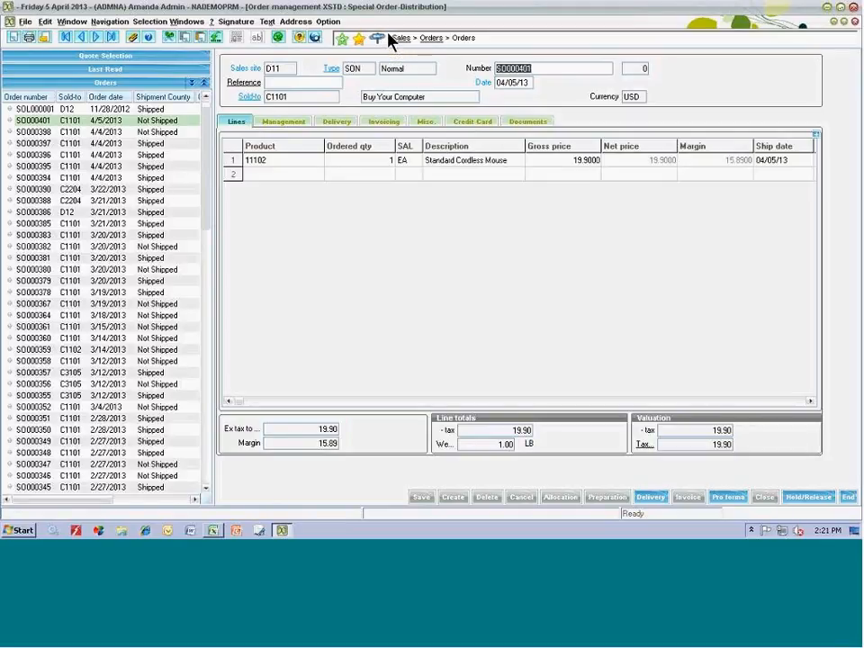
# - Inspect the functions reachable from the Sales level of the order's breadcrumb path, and view the favorites list
pyautogui.click(482, 38)
pyautogui.click(402, 39)
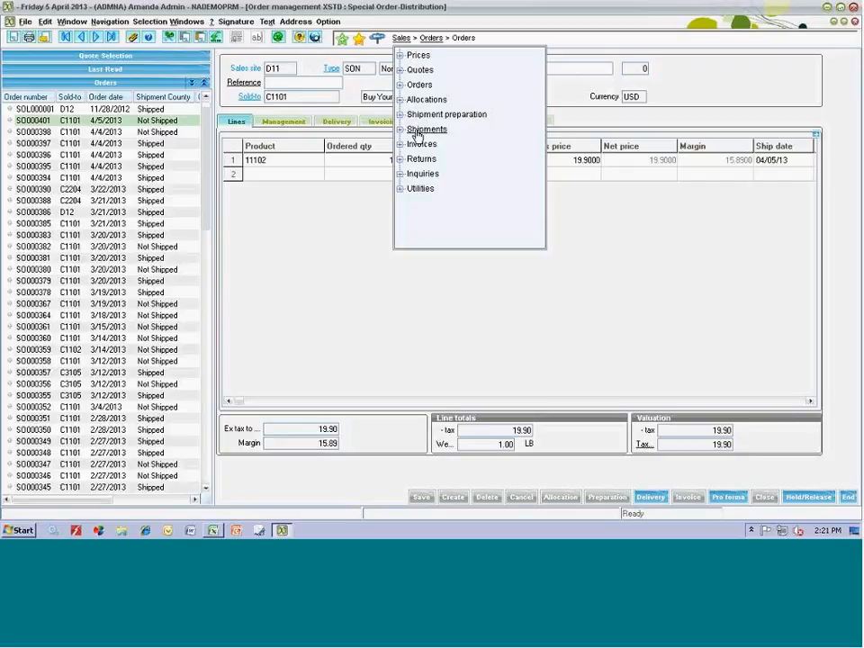
pyautogui.click(430, 43)
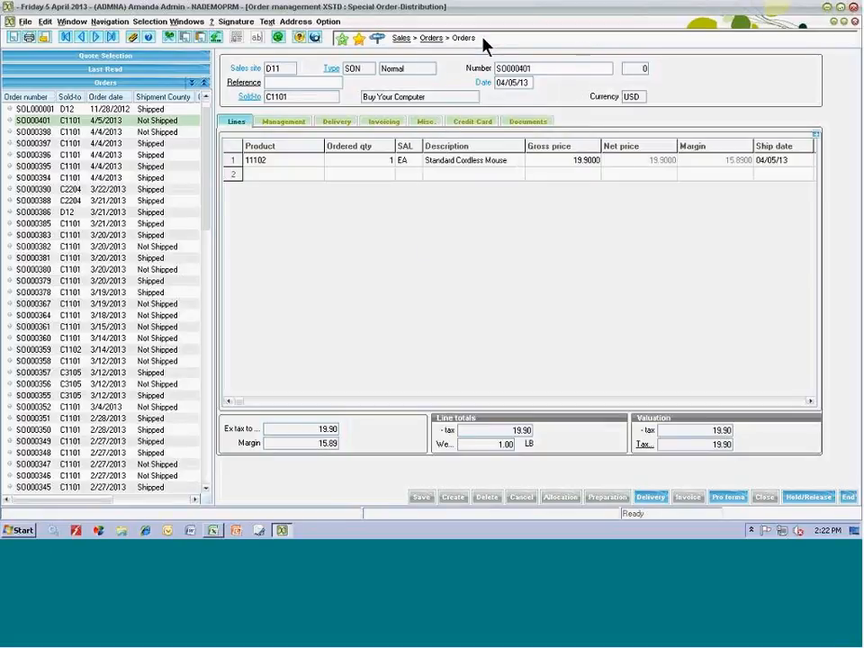
pyautogui.moveTo(378, 43)
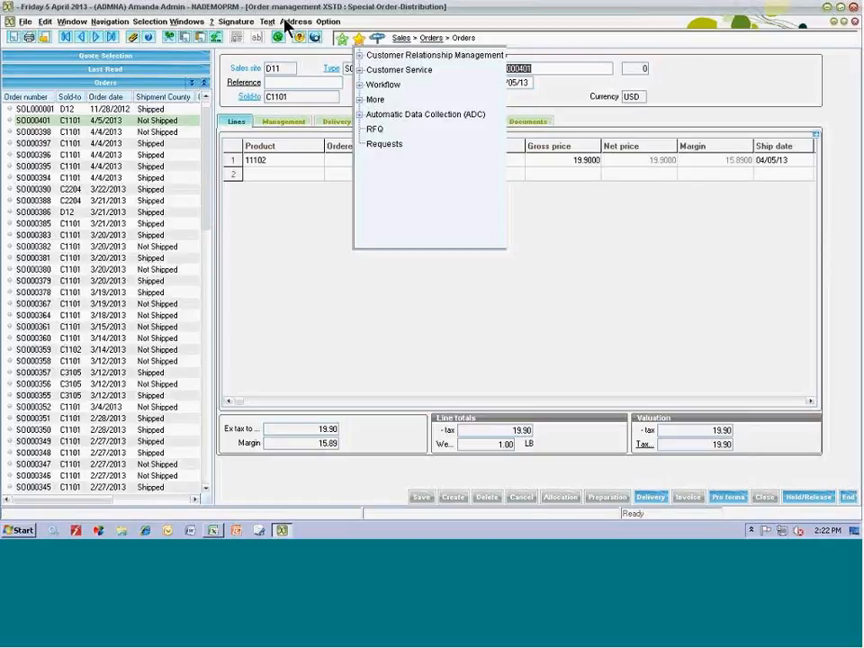
# - Look through the Window and Edit commands available for the open sales order and dismiss them
pyautogui.click(212, 21)
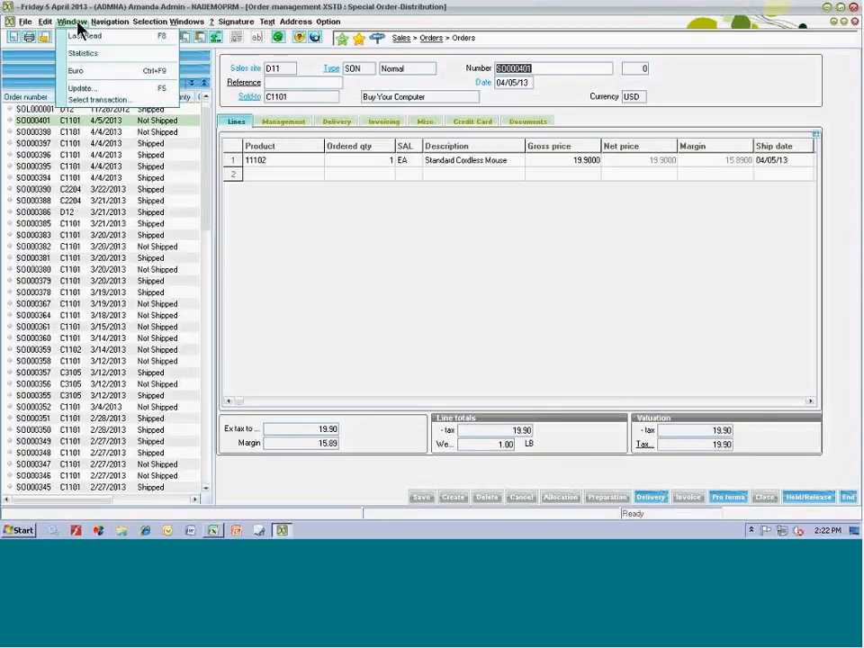
pyautogui.moveTo(27, 23)
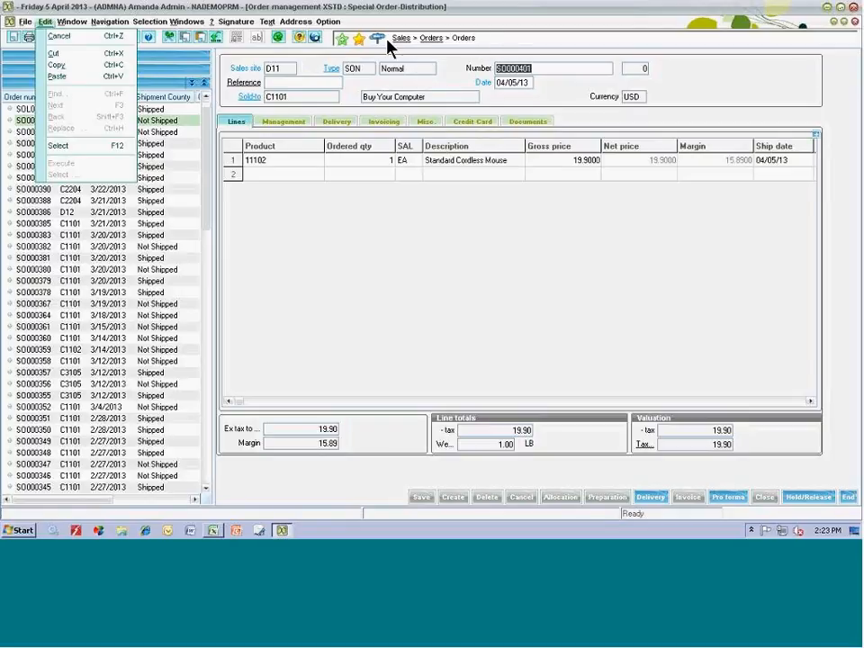
pyautogui.click(497, 27)
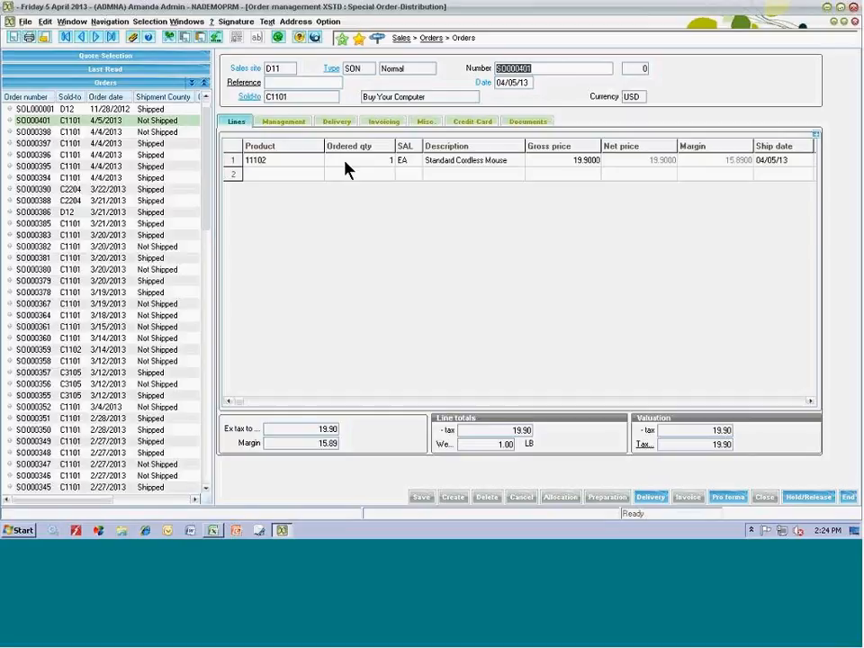
# - View order line 1 for product 11102 in Form Mode, close the form, and enlarge the Lines grid to full screen before restoring it
pyautogui.click(259, 169)
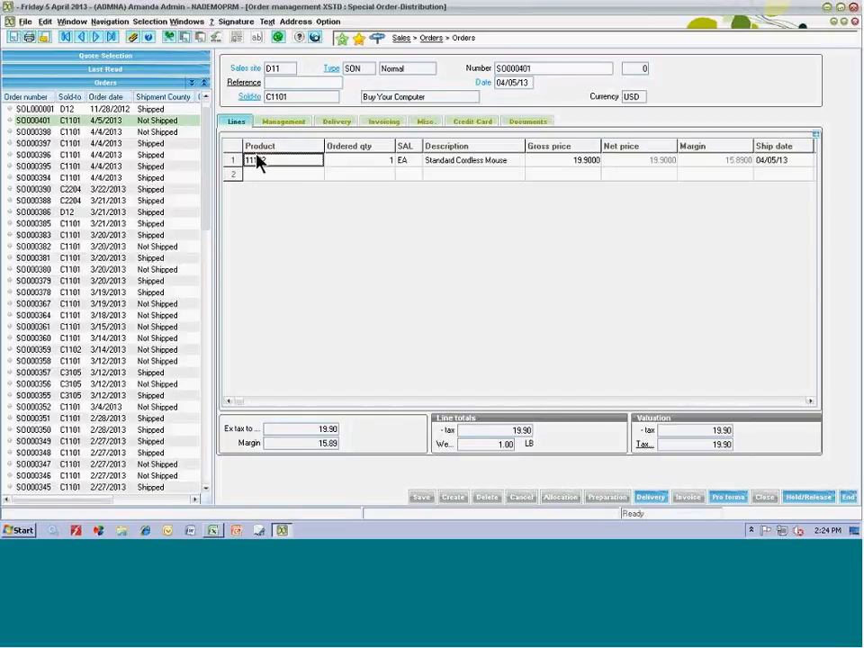
pyautogui.rightClick(256, 167)
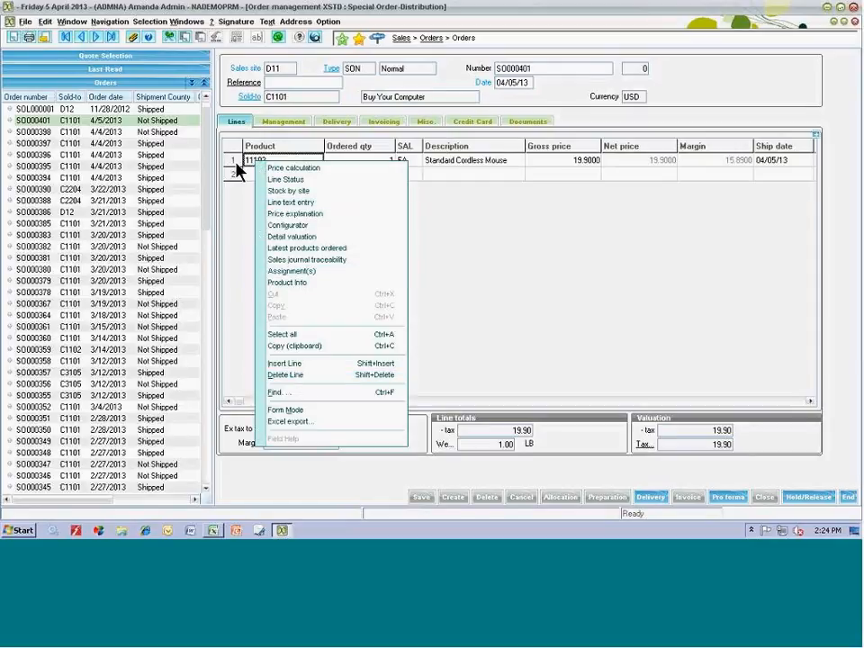
pyautogui.click(238, 164)
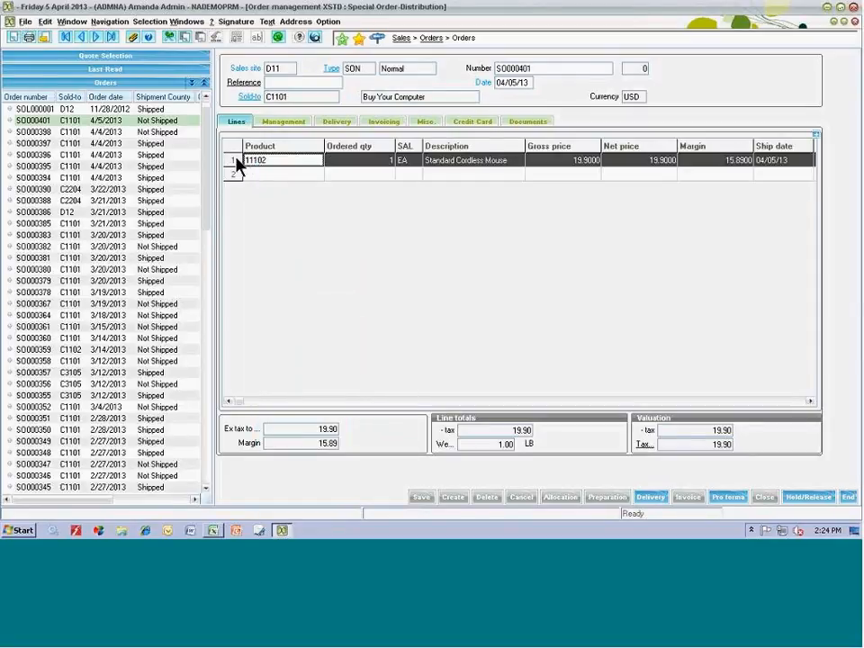
pyautogui.rightClick(239, 164)
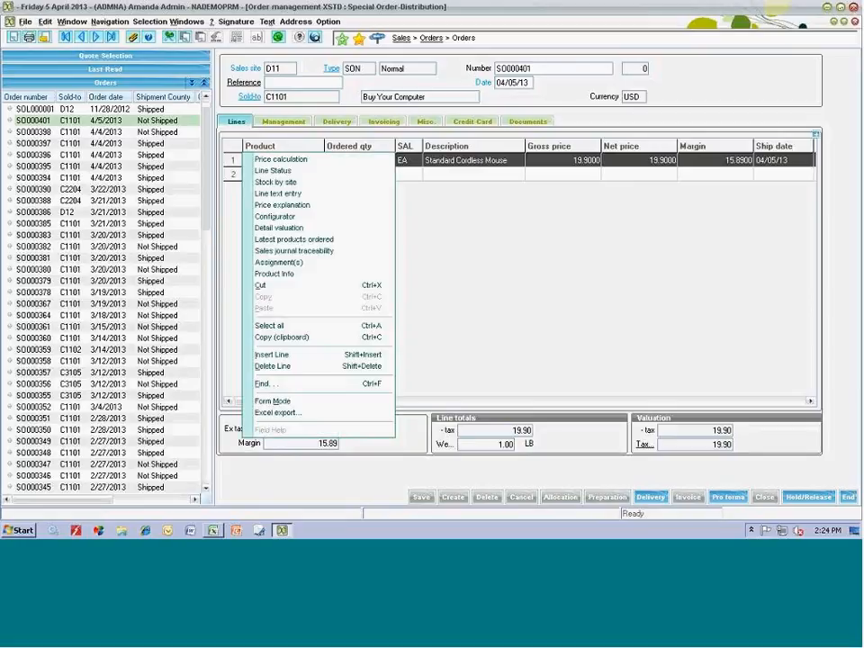
pyautogui.click(273, 401)
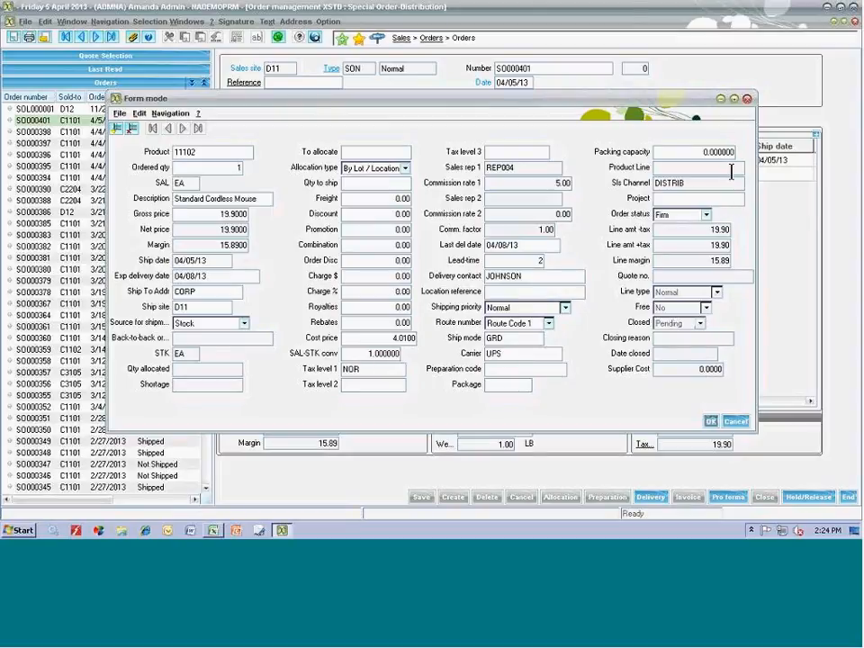
pyautogui.click(747, 100)
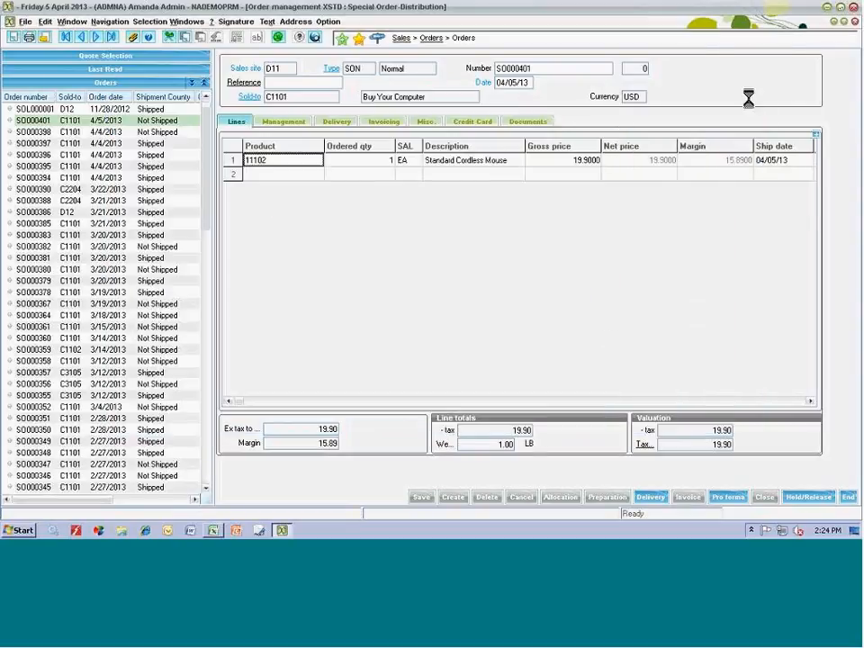
pyautogui.click(816, 137)
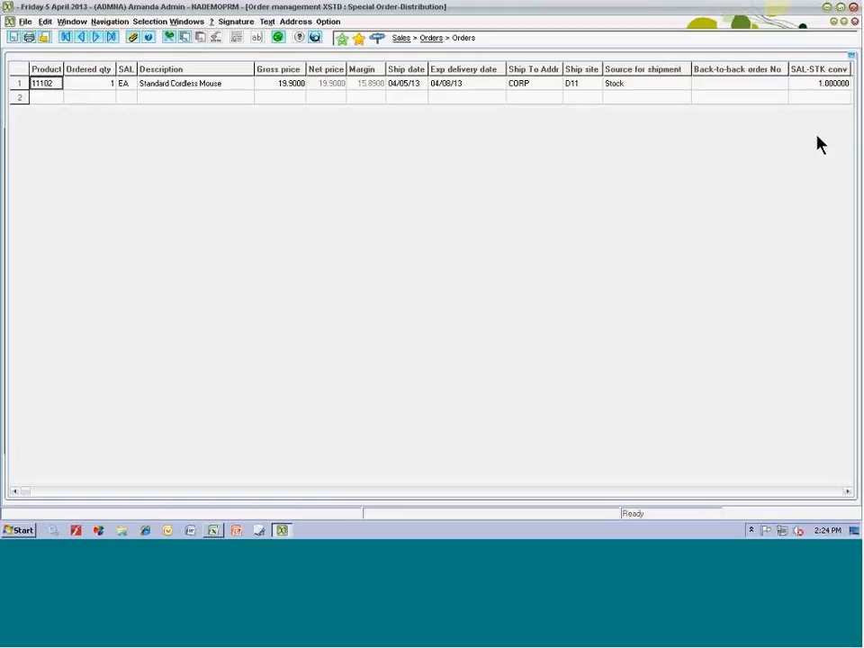
pyautogui.click(851, 59)
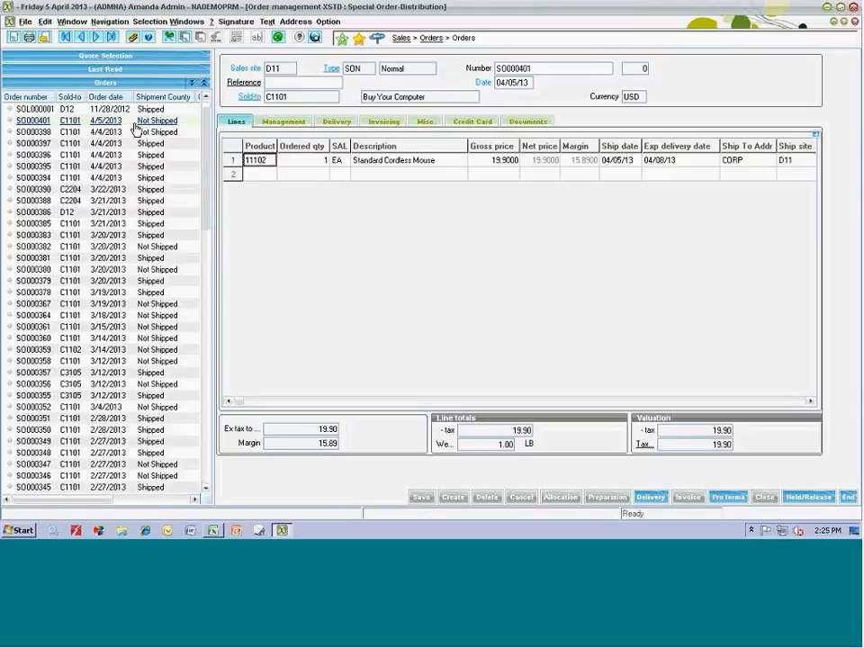
# - Sort the Orders list by order number in ascending order, check its display options, and return it to descending order
pyautogui.click(38, 97)
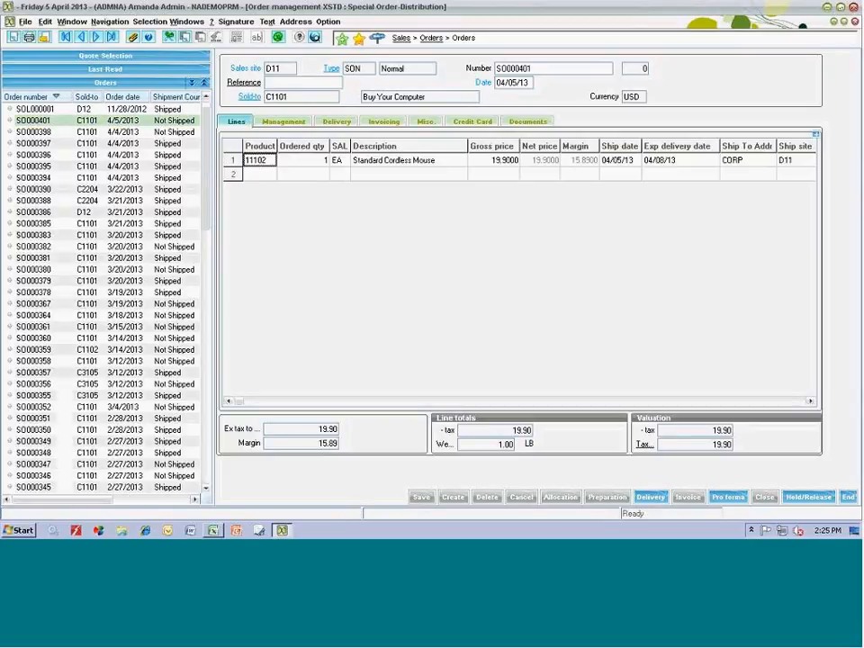
pyautogui.click(36, 97)
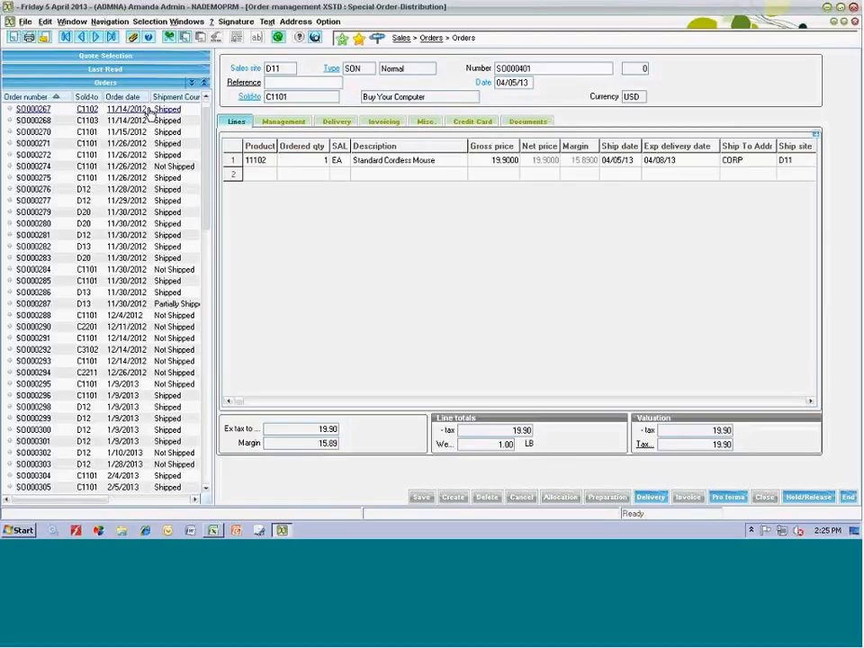
pyautogui.rightClick(32, 104)
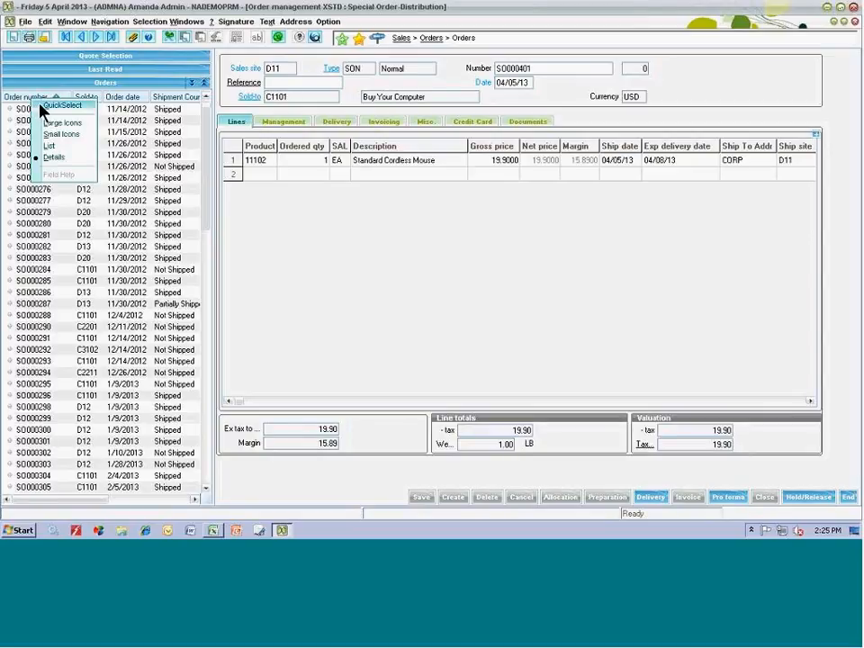
pyautogui.click(20, 97)
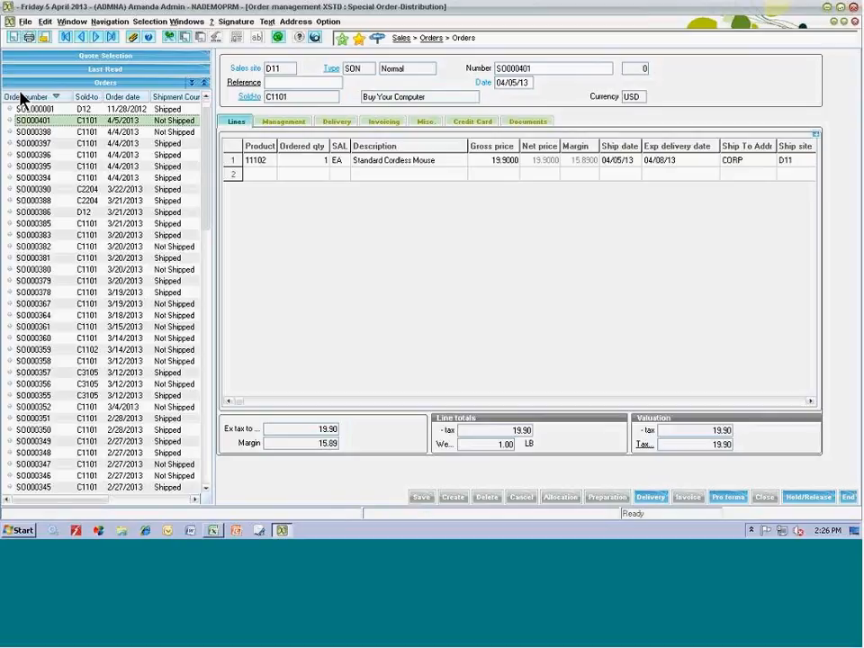
# - View the Last Read list of orders, and return to the full Orders list
pyautogui.click(36, 71)
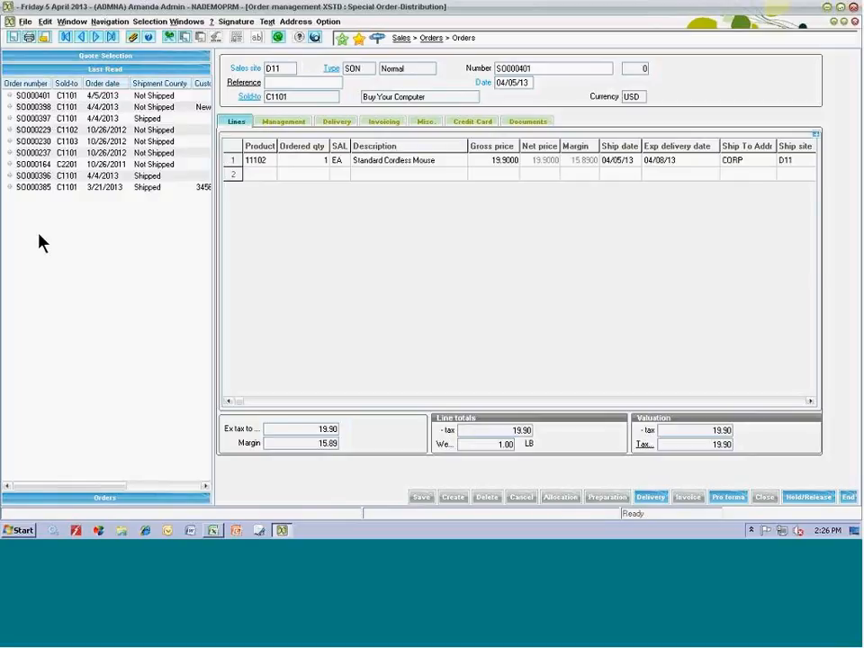
pyautogui.click(66, 501)
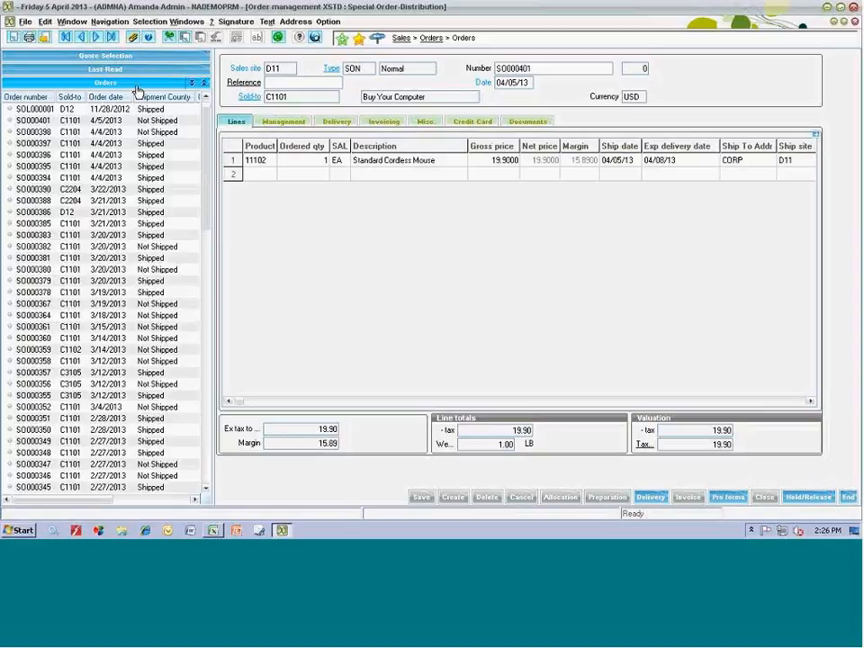
# - Filter the Orders list to On Hold orders and open the Beverly Hills Bike Shop order dated 10/26/2011
pyautogui.click(149, 22)
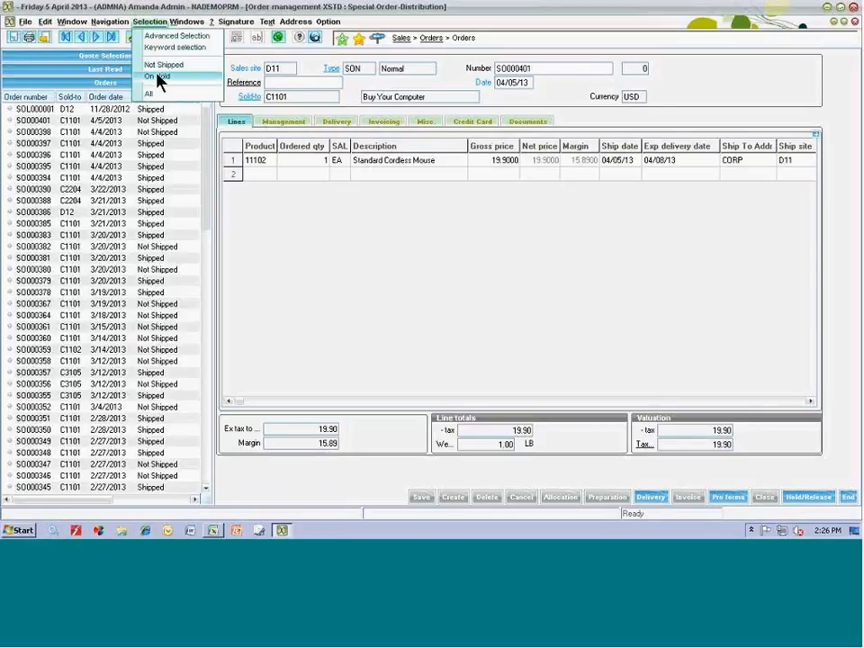
pyautogui.click(158, 78)
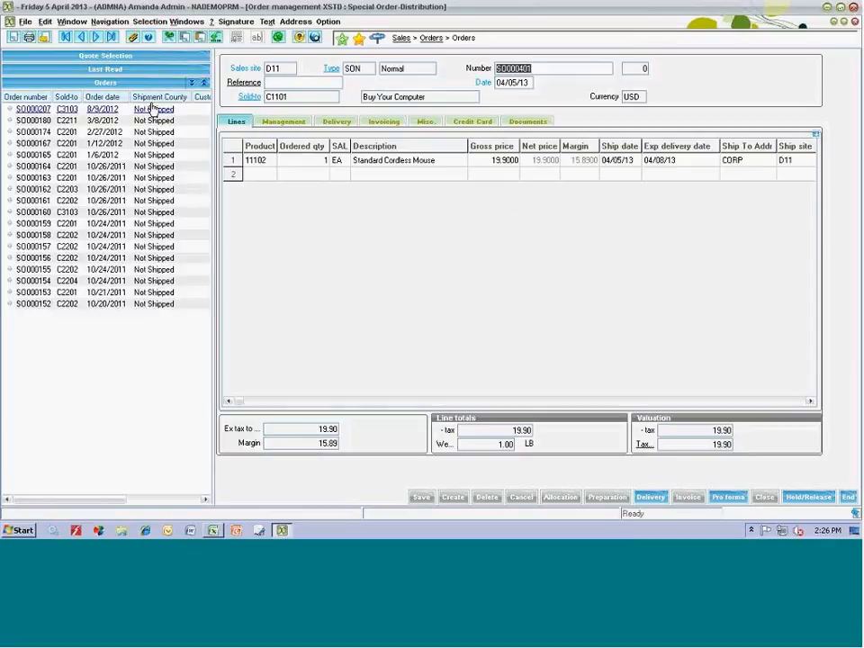
pyautogui.click(123, 167)
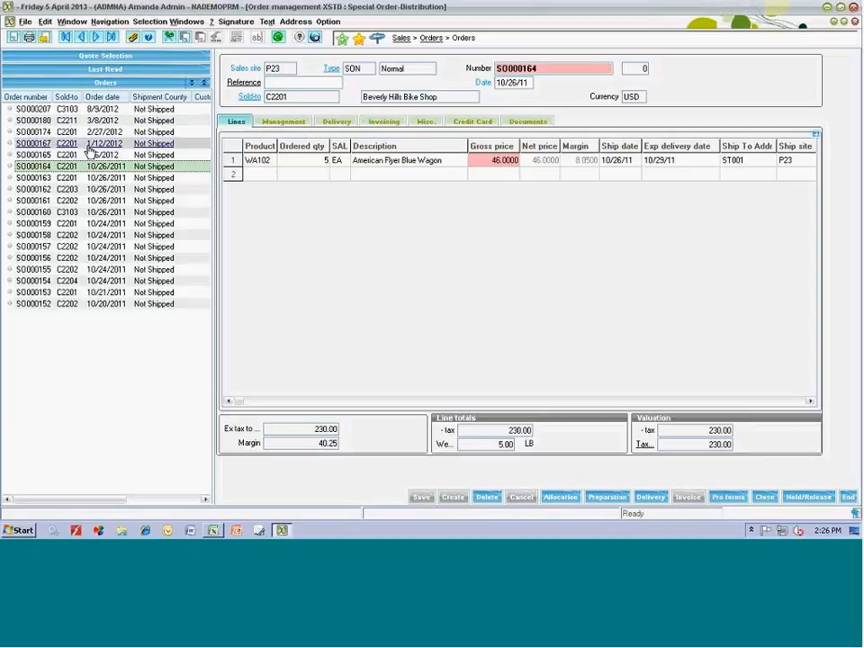
# - Reset the Orders list filter to All and open the Buy Your Computer order dated 4/5/2013
pyautogui.click(149, 22)
pyautogui.click(154, 96)
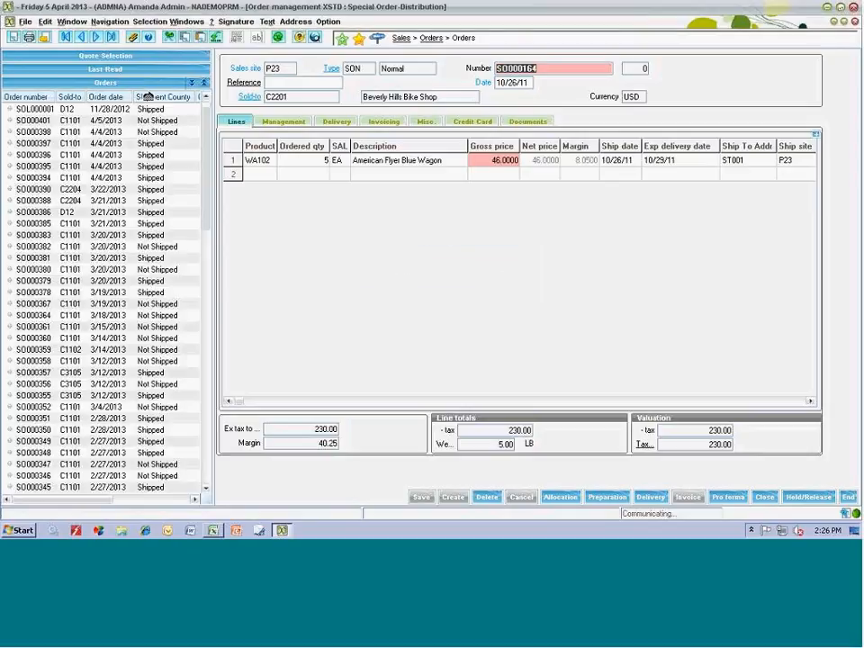
pyautogui.click(84, 122)
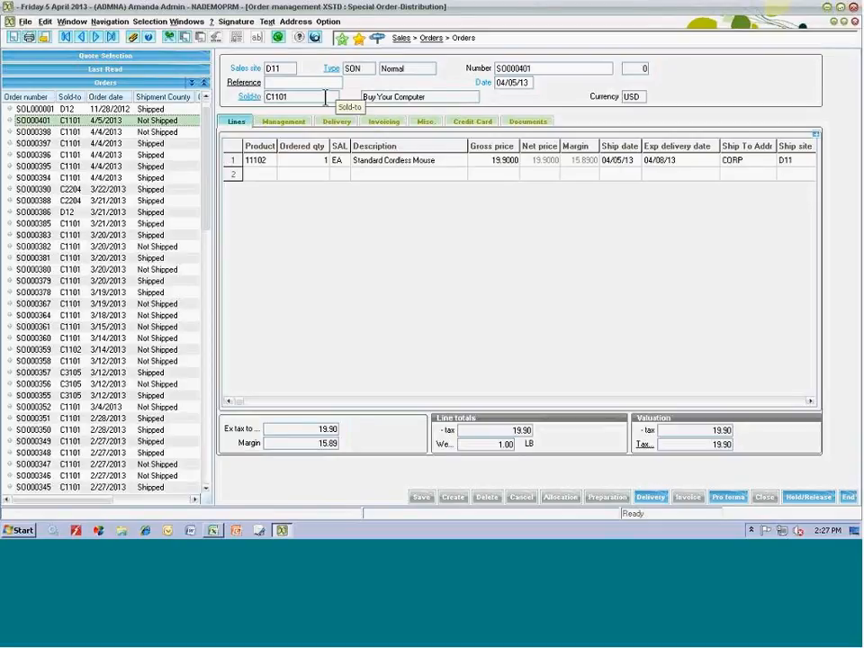
# - Show the customer's open quotes in Quote Selection and expand the quote dated 02/20/2013 to its product lines
pyautogui.click(127, 58)
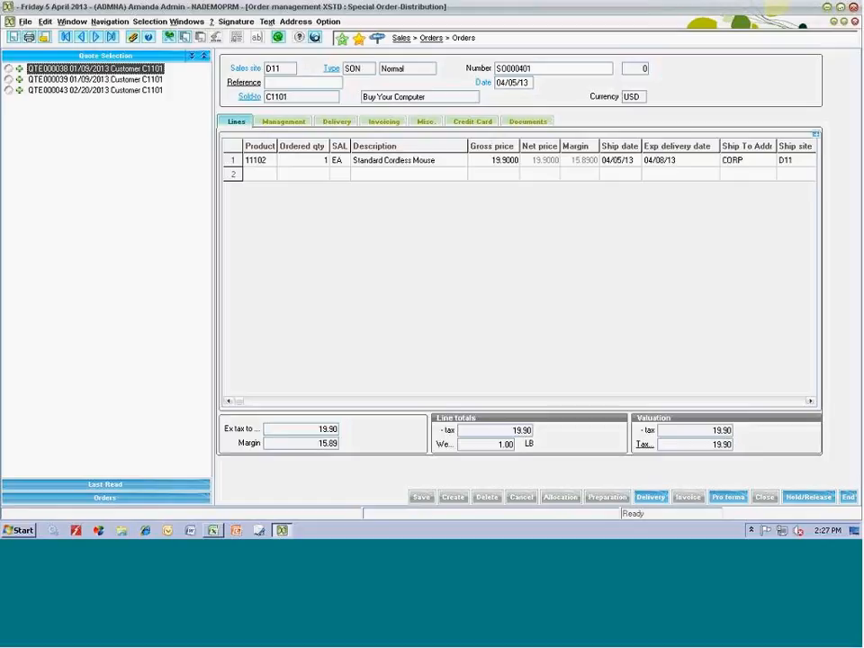
pyautogui.click(18, 92)
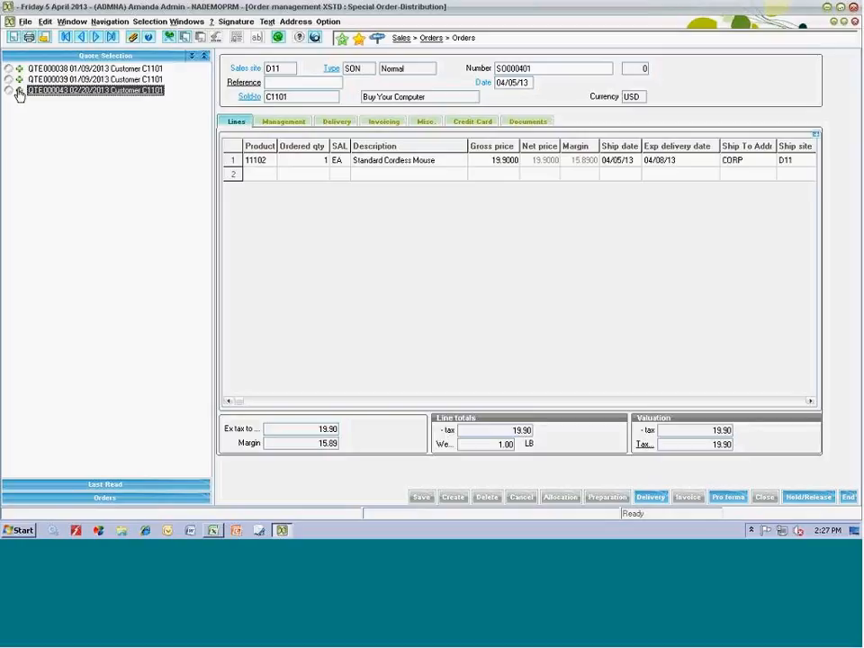
pyautogui.click(19, 92)
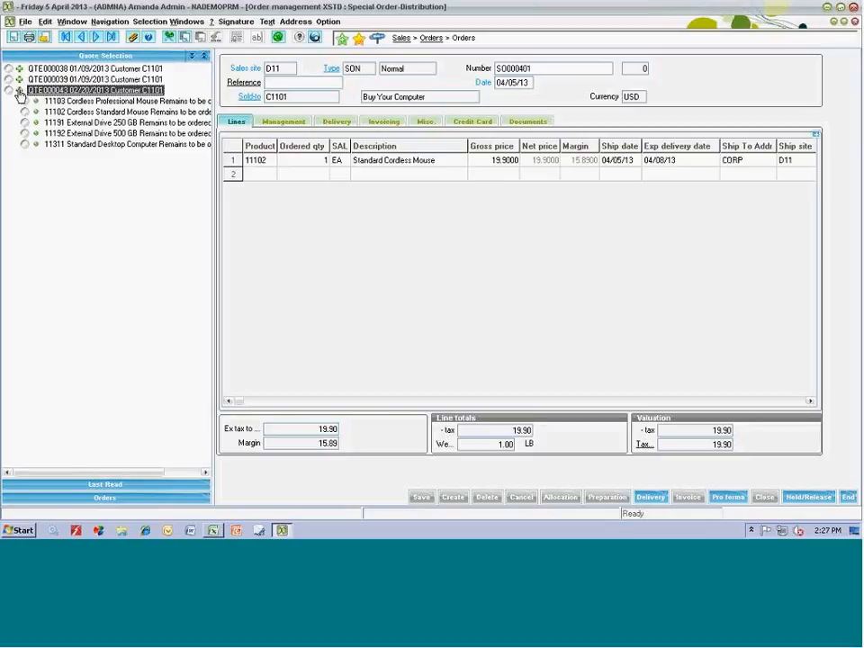
# - Add all product lines of the 02/20/2013 quote to the Buy Your Computer order, cancel the changes and close the order
pyautogui.click(25, 103)
pyautogui.click(25, 145)
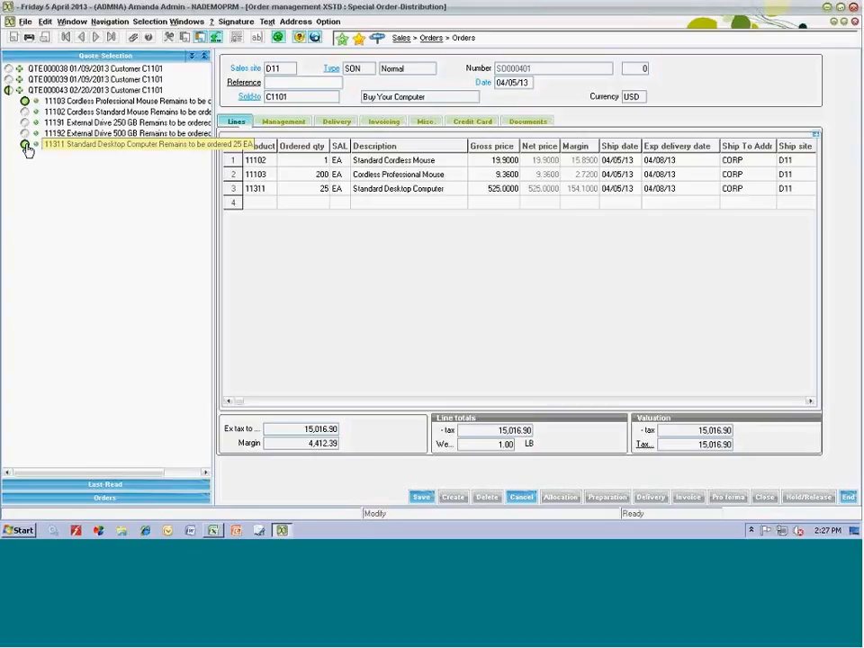
pyautogui.click(9, 91)
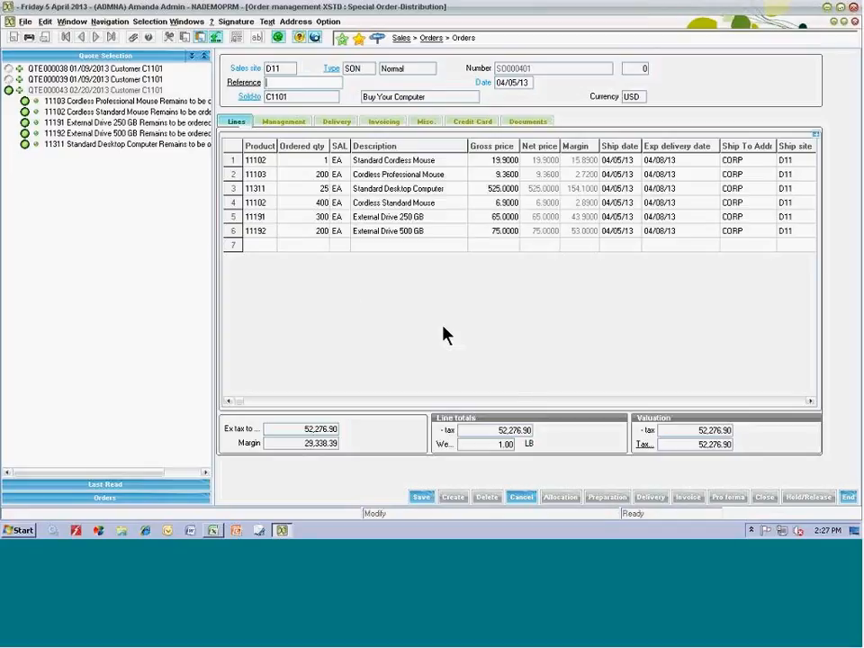
pyautogui.click(521, 507)
pyautogui.click(846, 498)
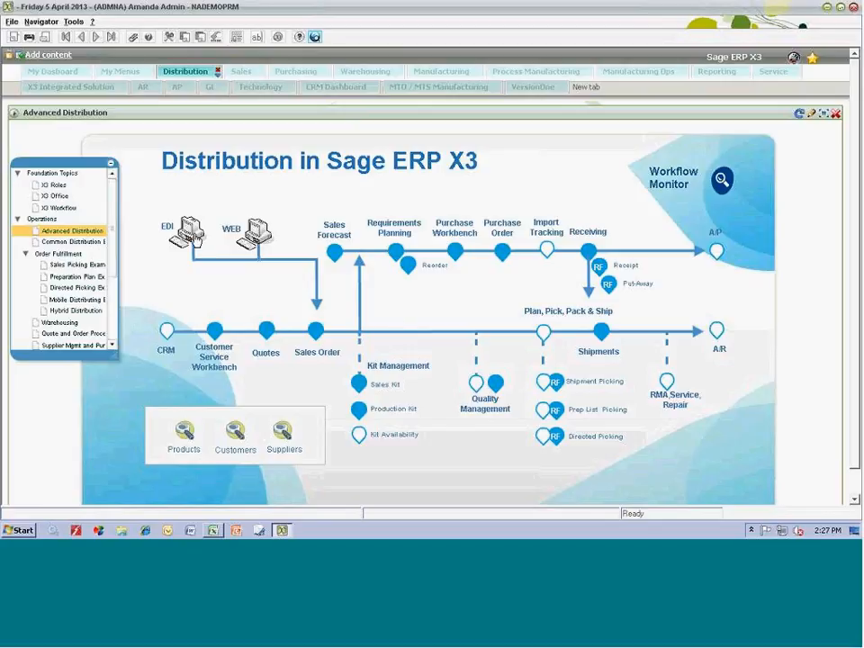
# - Open the Word quote from the X3 Office process map and review its management details and product lines
pyautogui.click(60, 200)
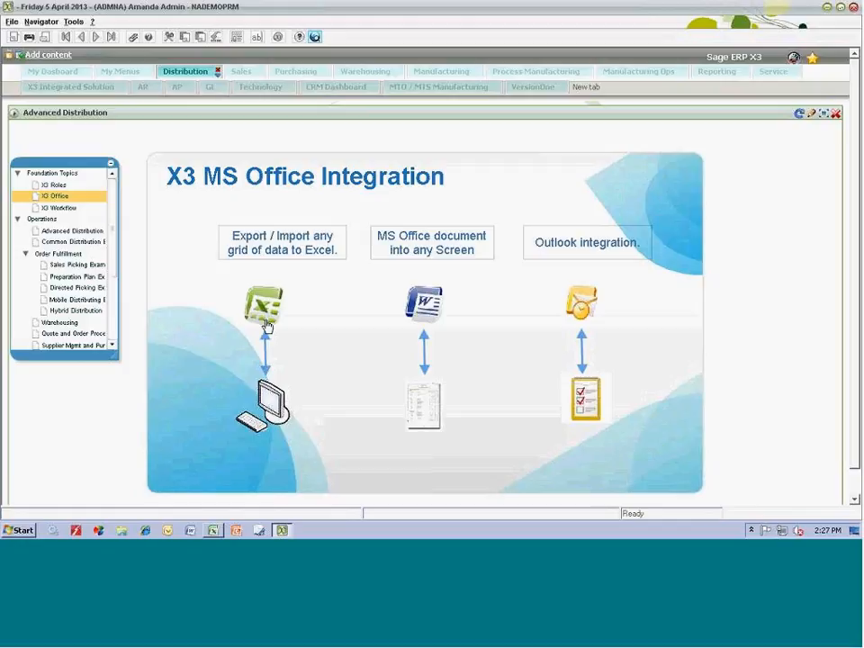
pyautogui.click(430, 305)
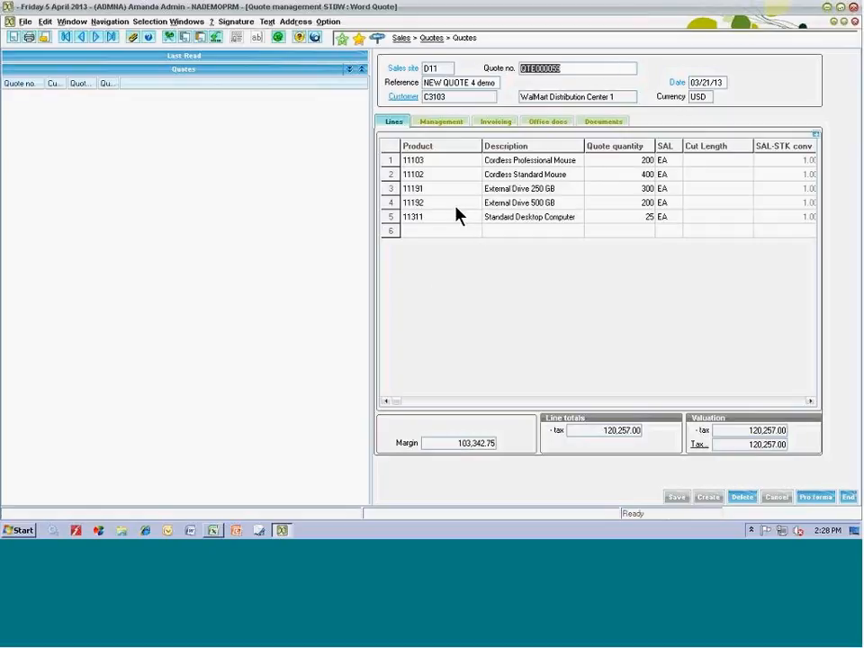
pyautogui.click(441, 124)
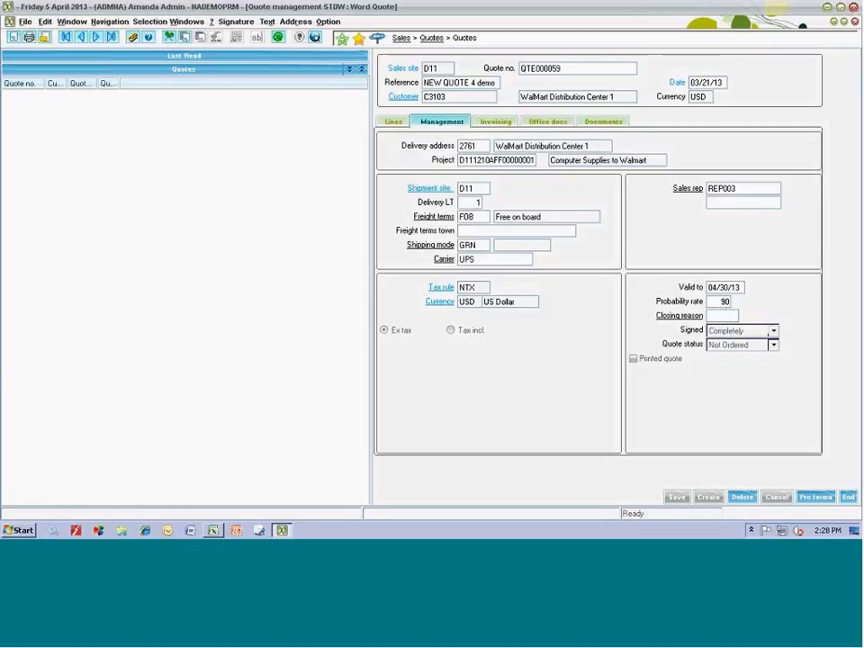
pyautogui.click(394, 122)
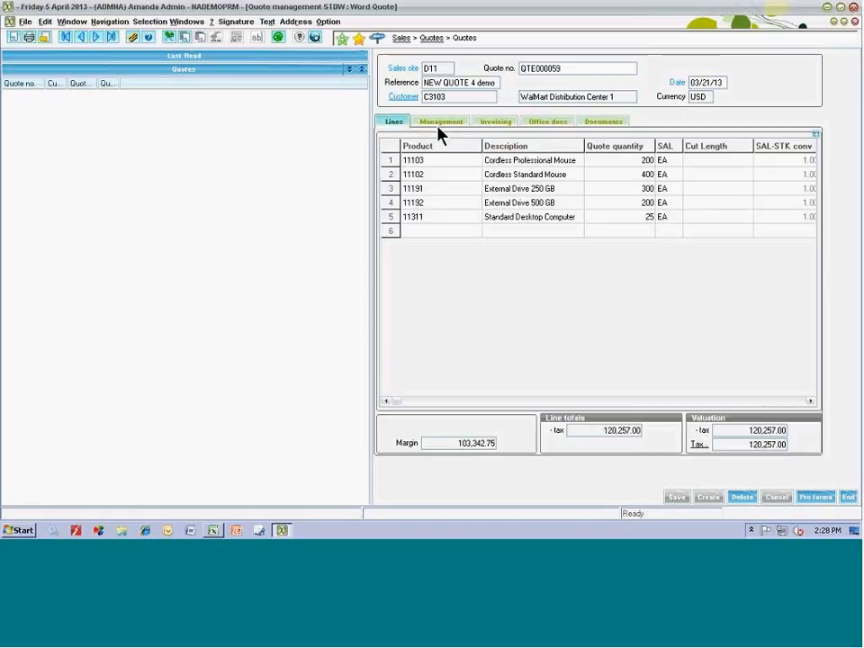
# - Examine the quote's embedded Word template with its merge tags in an enlarged view, and return to the quote screen
pyautogui.click(548, 126)
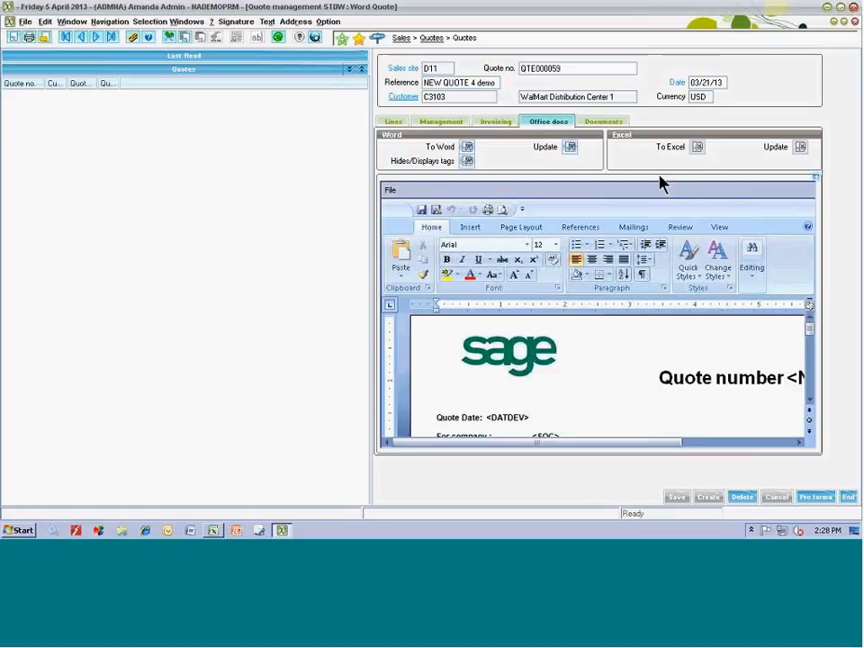
pyautogui.click(816, 177)
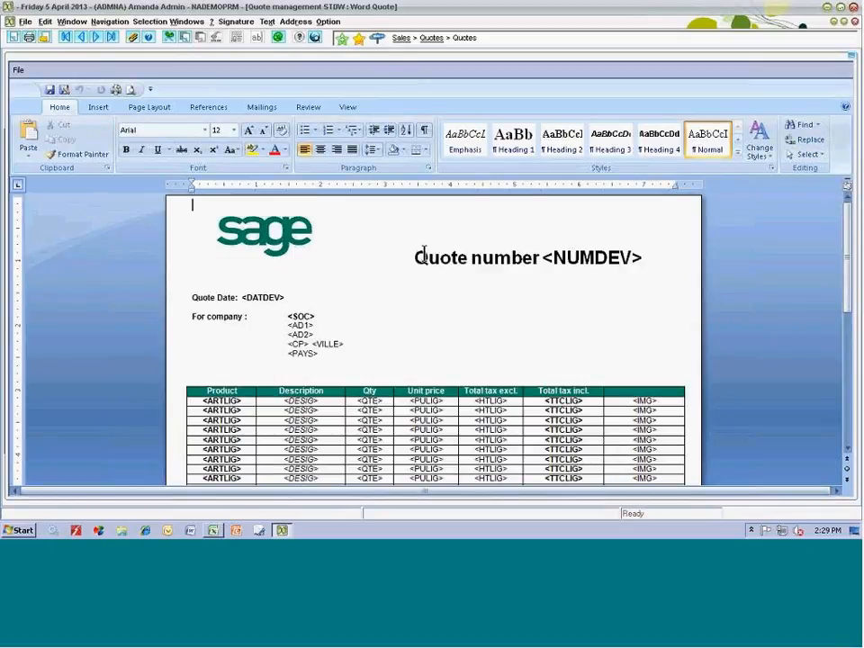
pyautogui.click(851, 60)
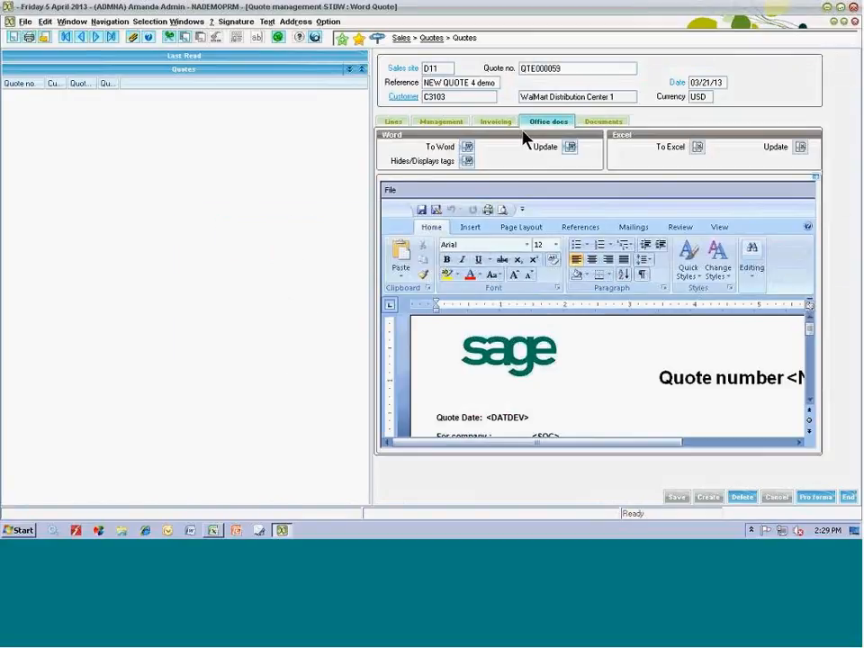
# - Merge the signed quote's data into its Word document, review the enlarged document and close the quote, discarding the modification
pyautogui.click(466, 150)
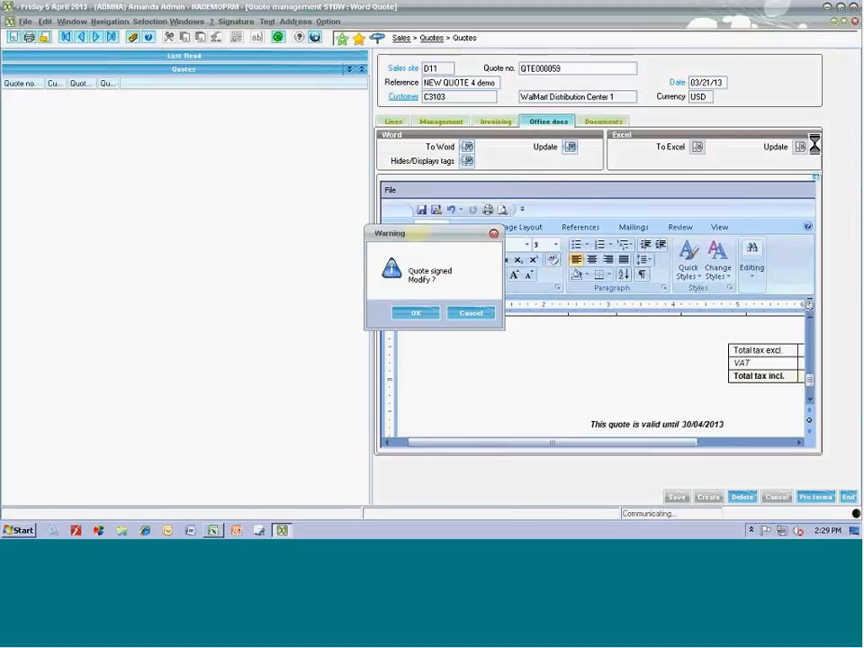
pyautogui.click(420, 314)
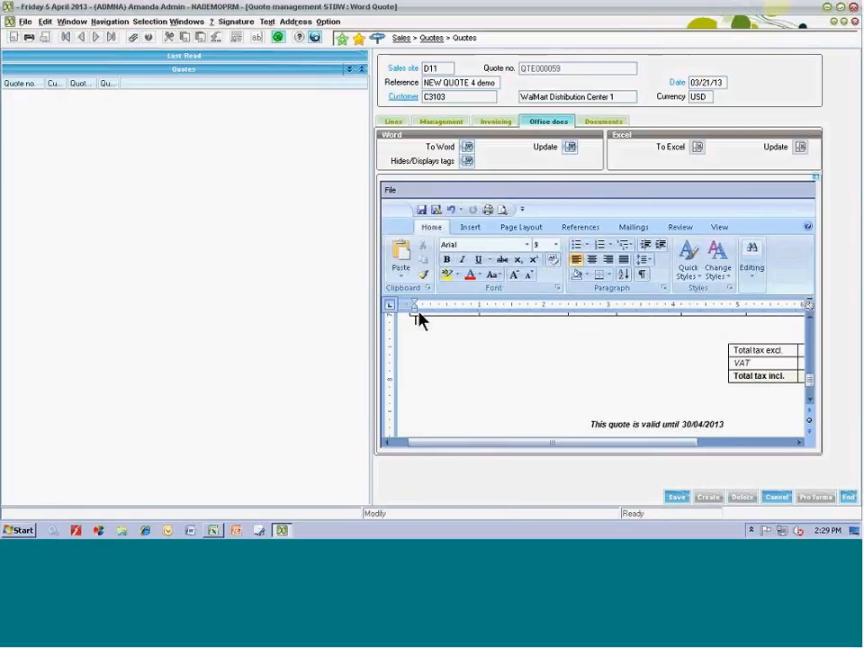
pyautogui.click(815, 178)
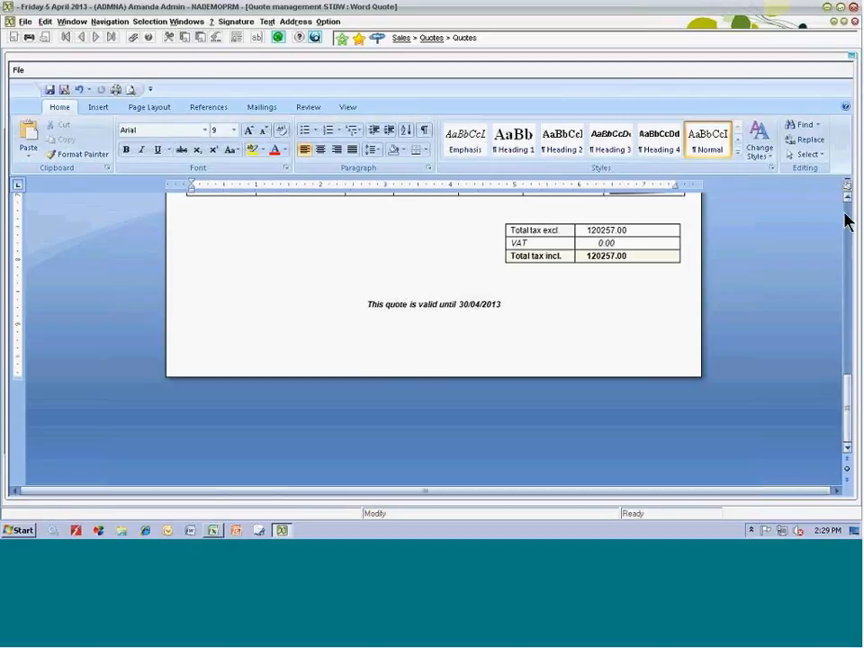
pyautogui.click(846, 214)
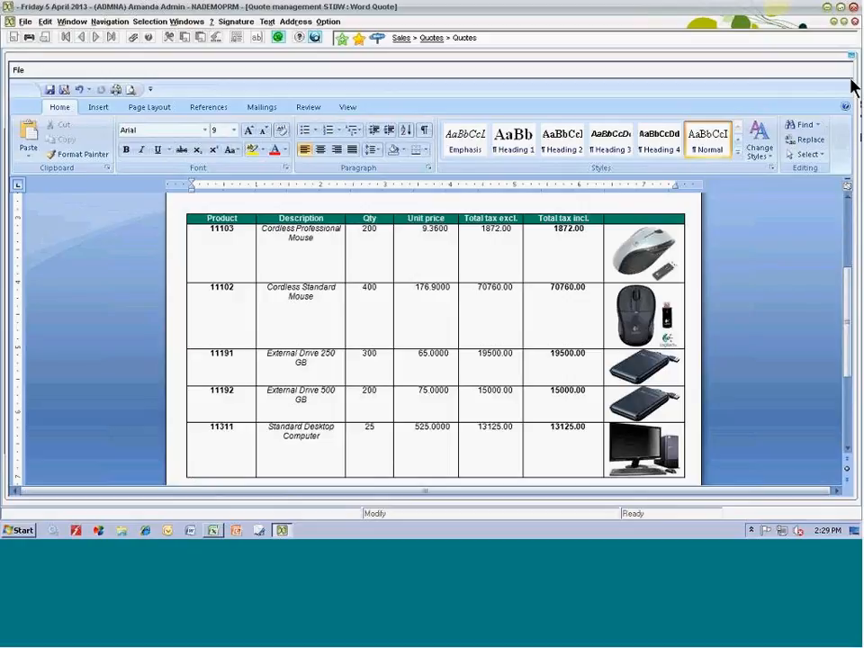
pyautogui.scroll(4, 806, 241)
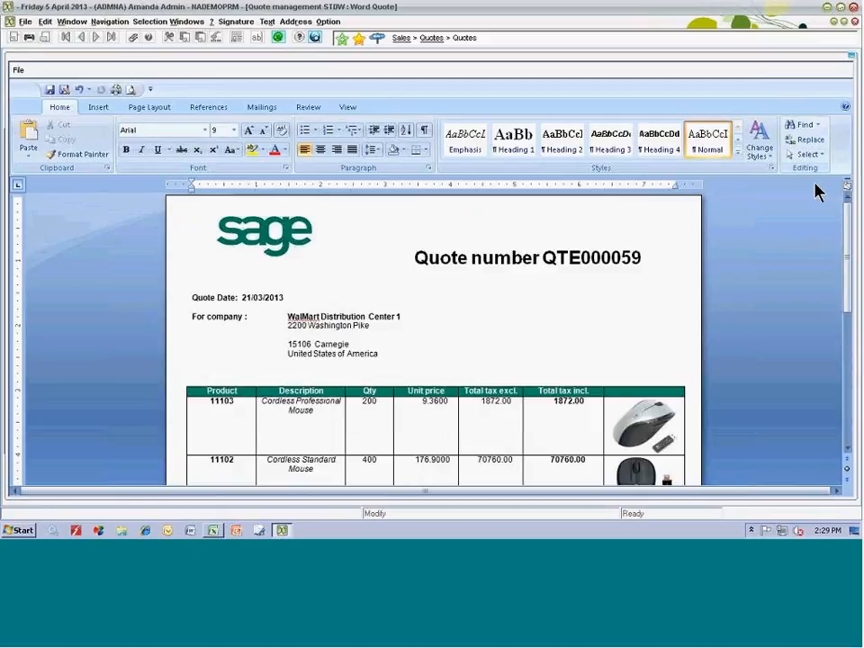
pyautogui.click(850, 55)
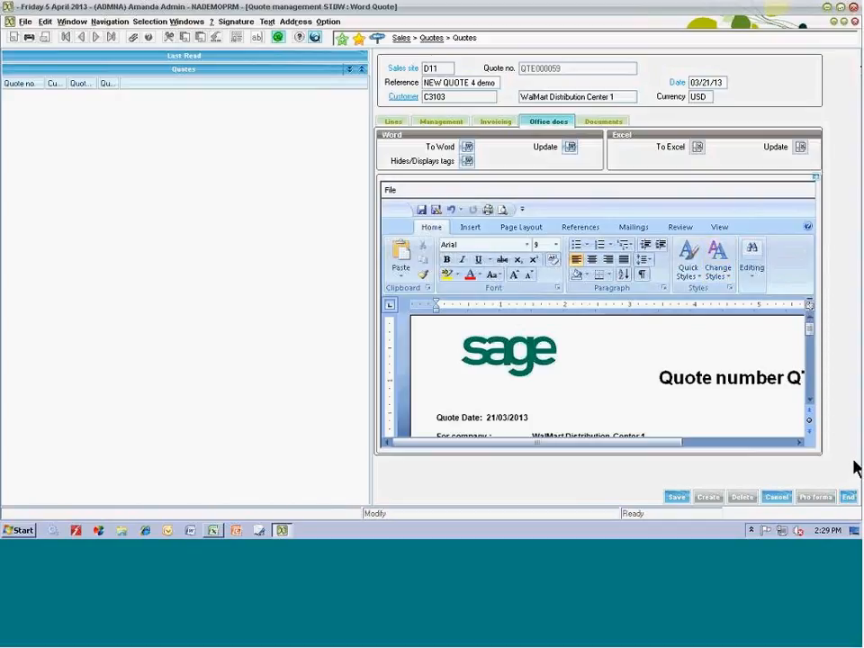
pyautogui.click(849, 498)
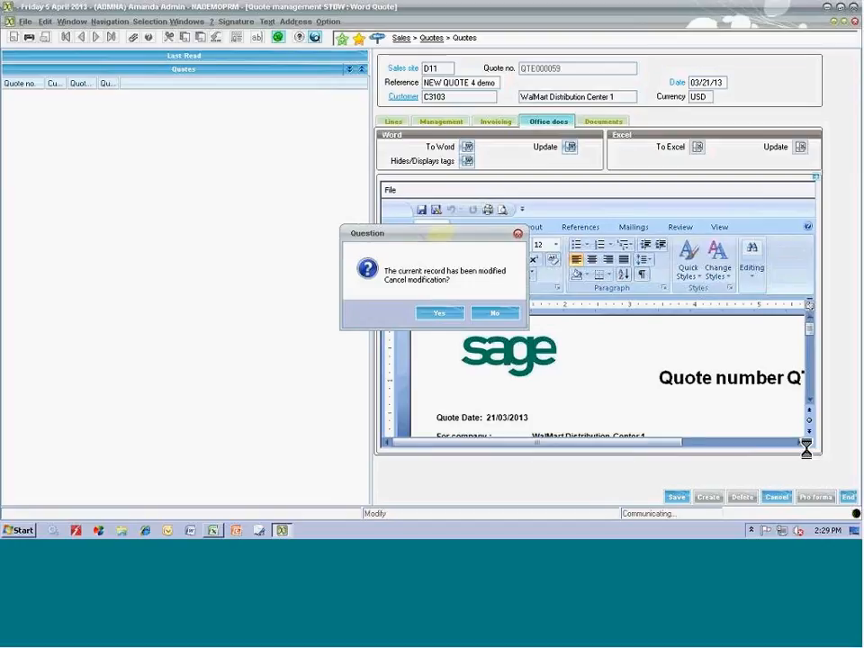
pyautogui.click(437, 314)
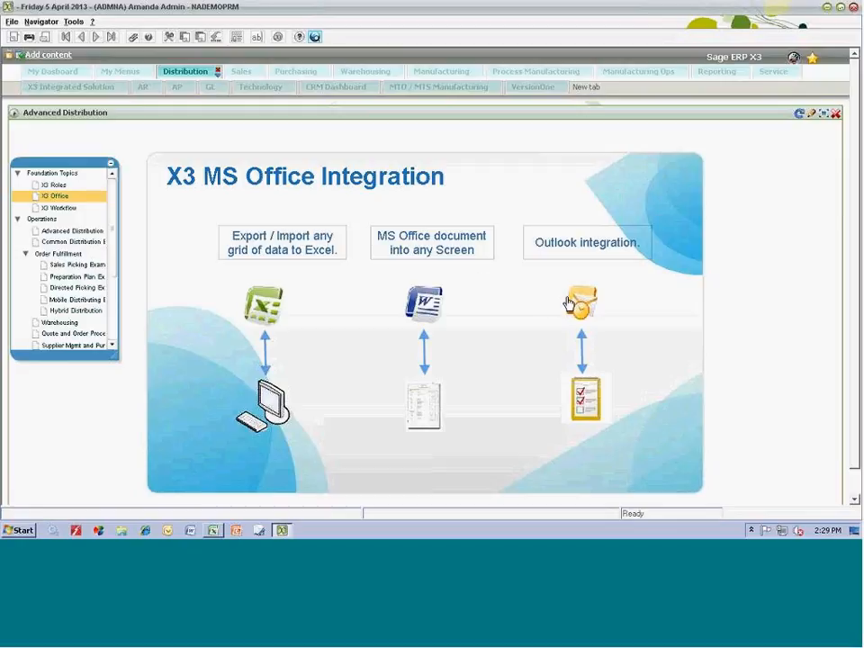
# - Start Outlook, return to Sage ERP X3, open the Outlook integration calendar and search for the employee's scheduled activities
pyautogui.click(168, 531)
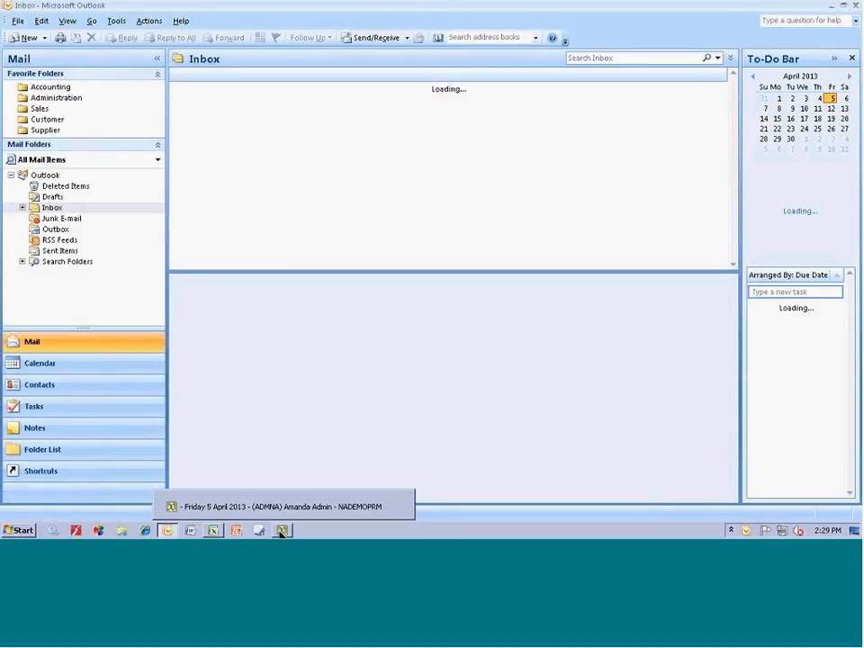
pyautogui.click(282, 531)
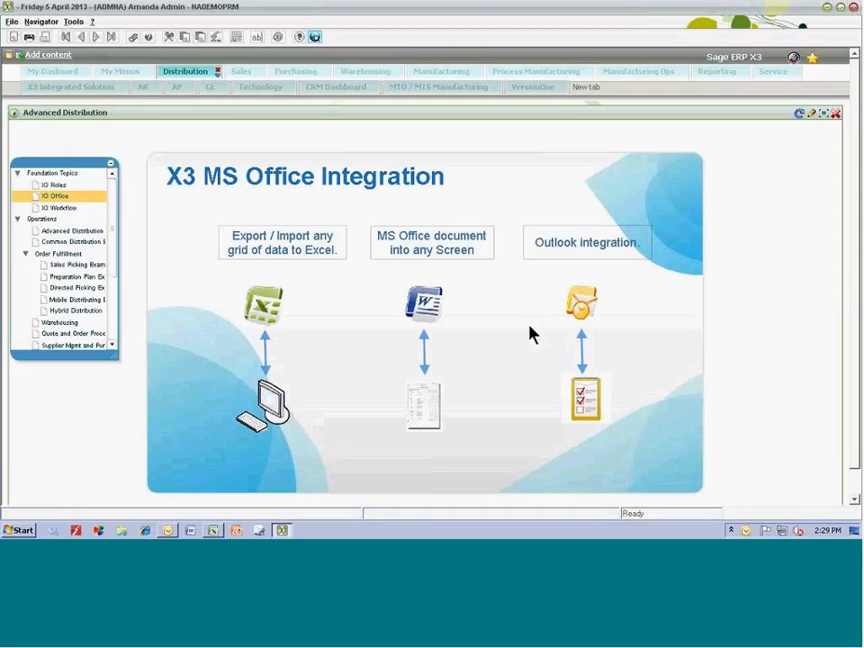
pyautogui.click(580, 312)
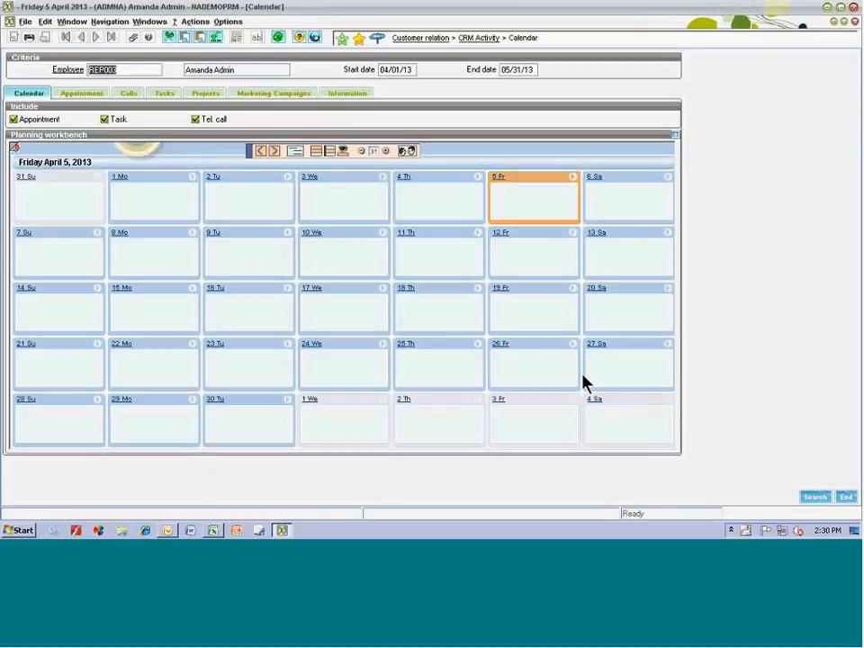
pyautogui.click(813, 497)
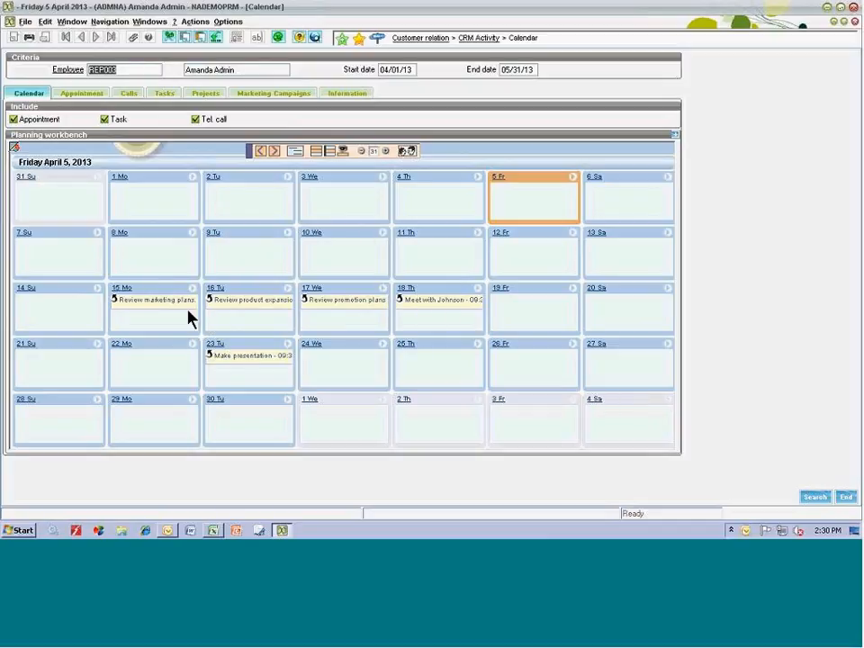
# - Review the employee's appointments in the calendar and in the appointment list, and close the calendar screen
pyautogui.moveTo(173, 307)
pyautogui.click(97, 96)
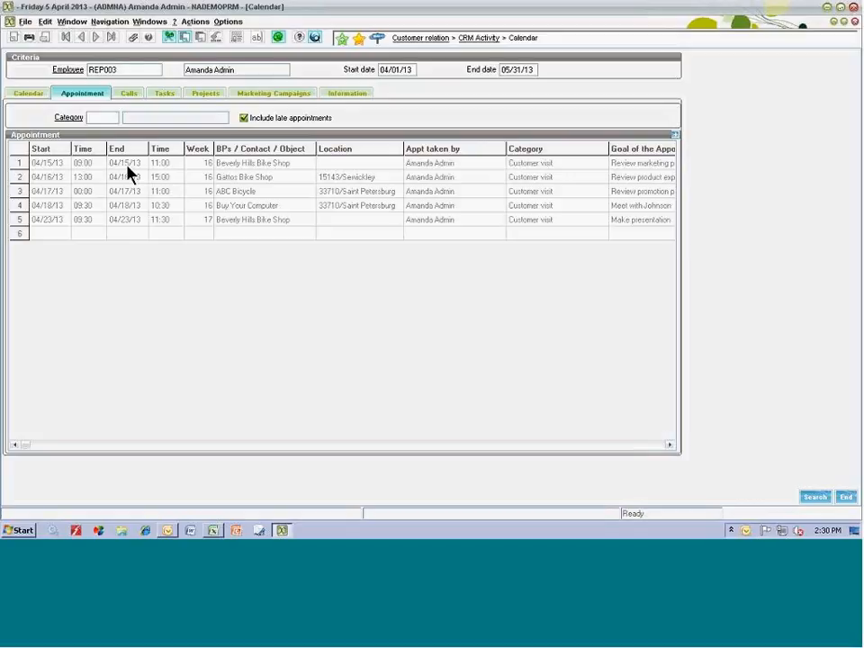
pyautogui.click(34, 96)
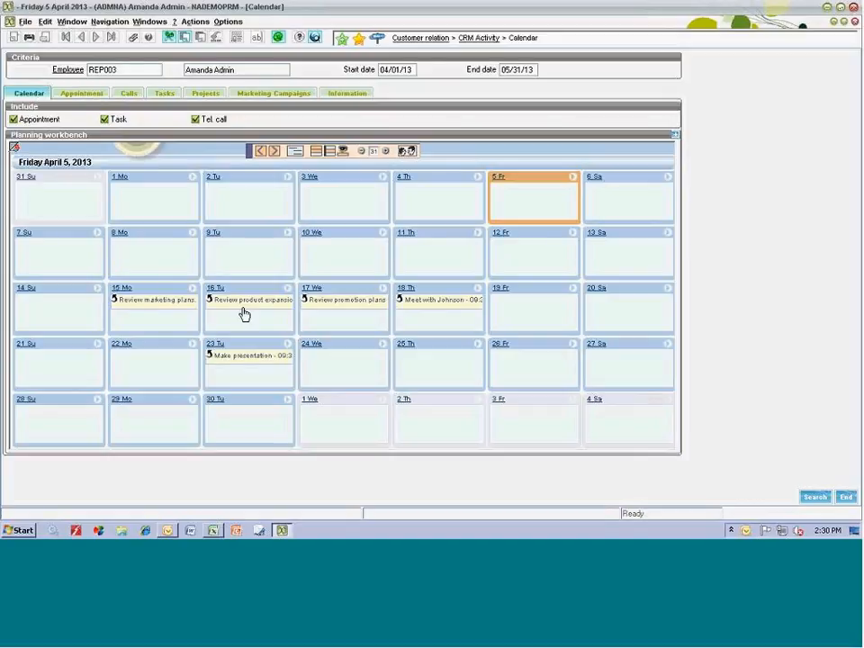
pyautogui.moveTo(248, 361)
pyautogui.click(848, 499)
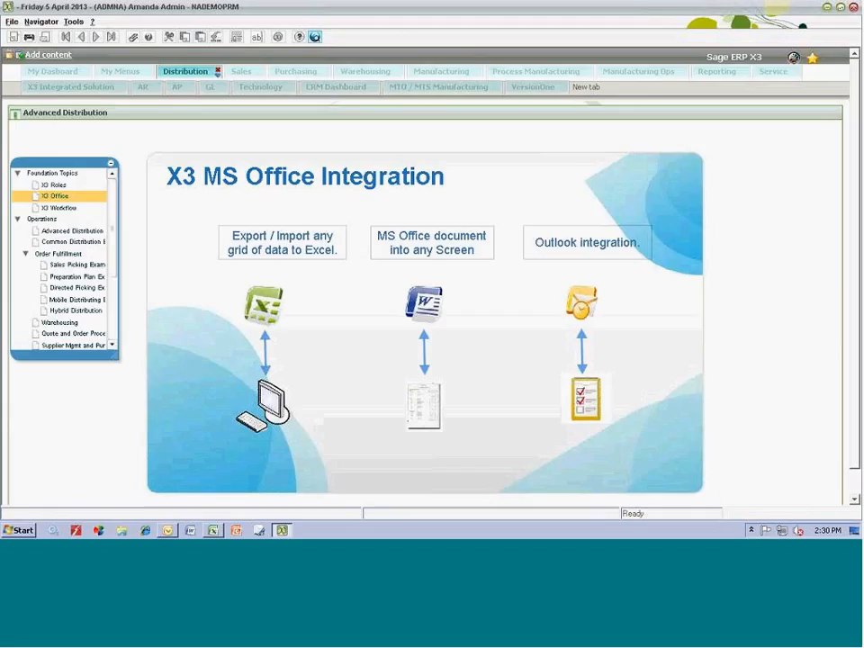
# - Switch to Outlook and show its calendar to examine the synchronized appointments
pyautogui.click(167, 530)
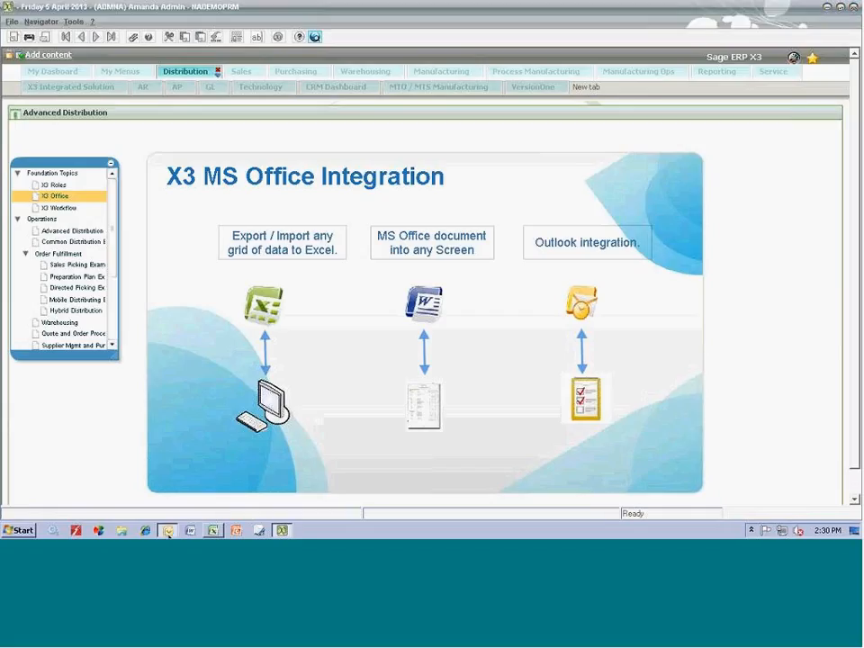
pyautogui.click(56, 364)
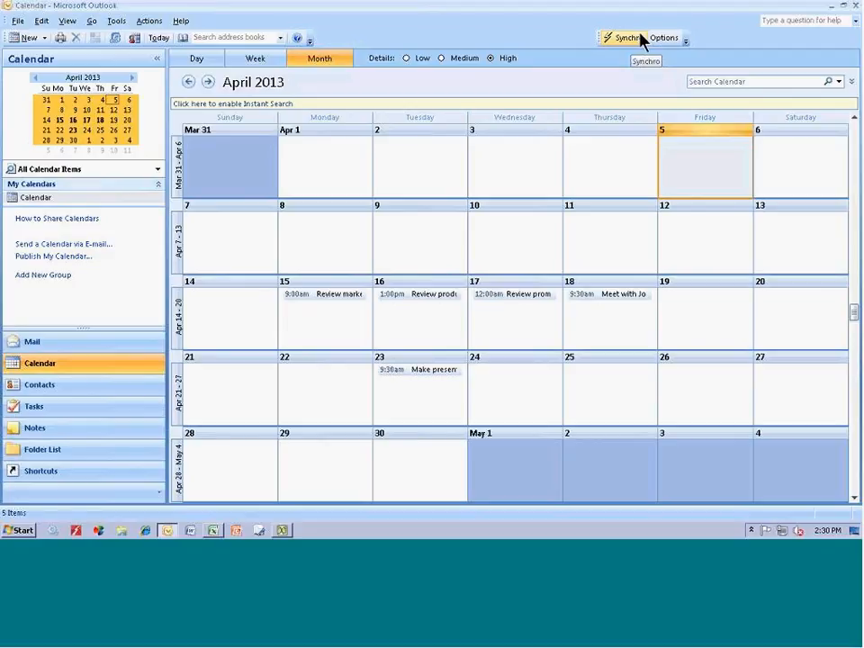
# - Return to Sage ERP X3 and view the Advanced Distribution process map, followed by the X3 Roles topic
pyautogui.click(105, 346)
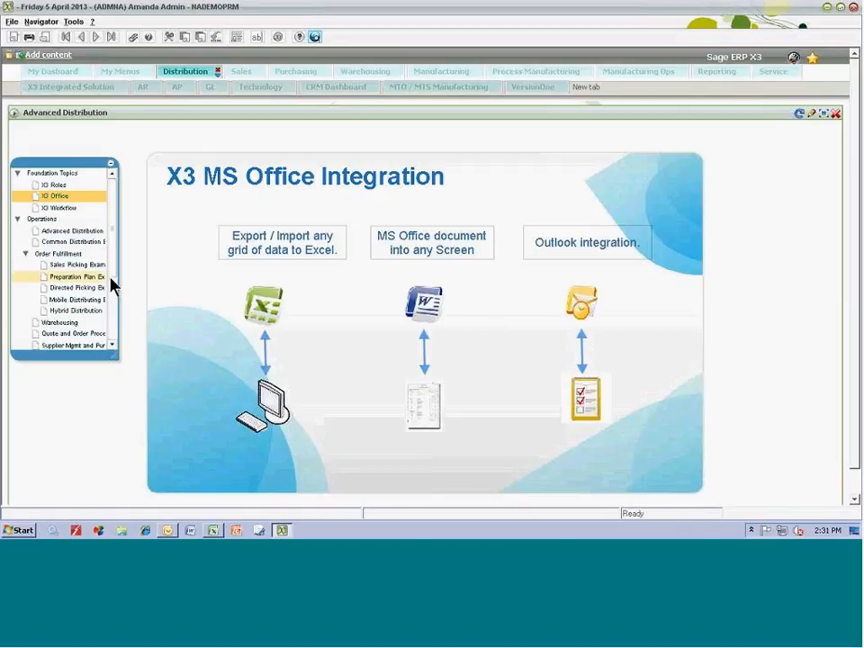
pyautogui.click(70, 232)
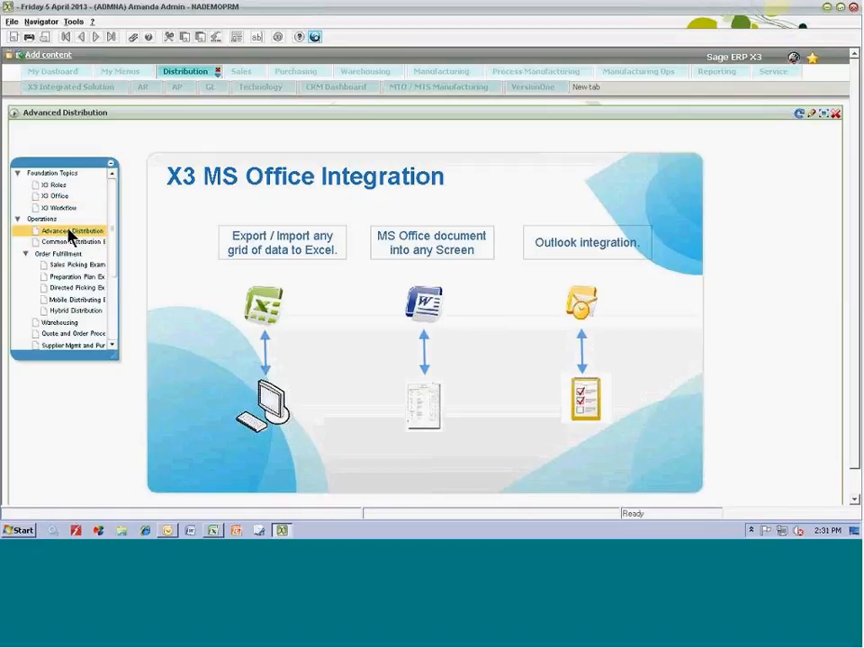
pyautogui.click(55, 186)
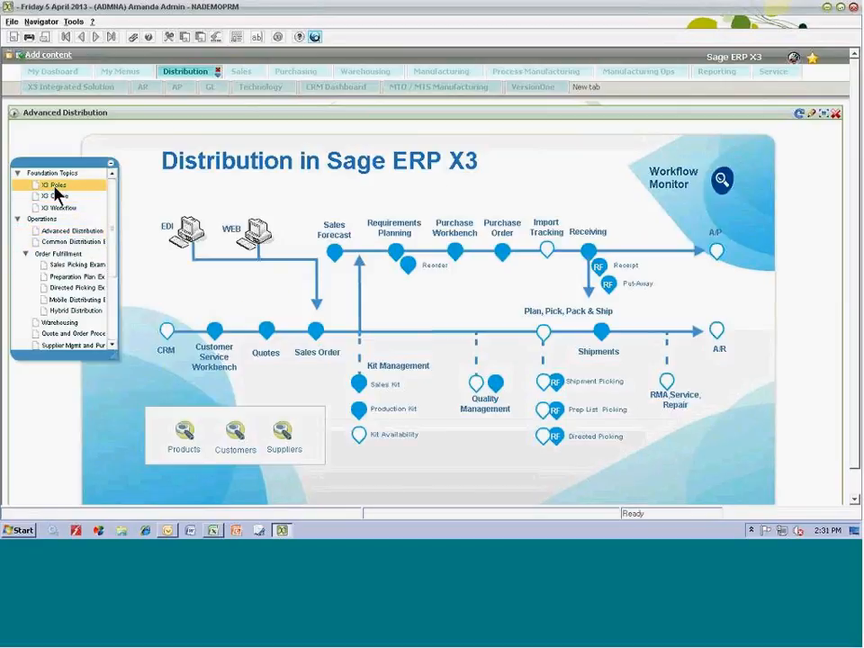
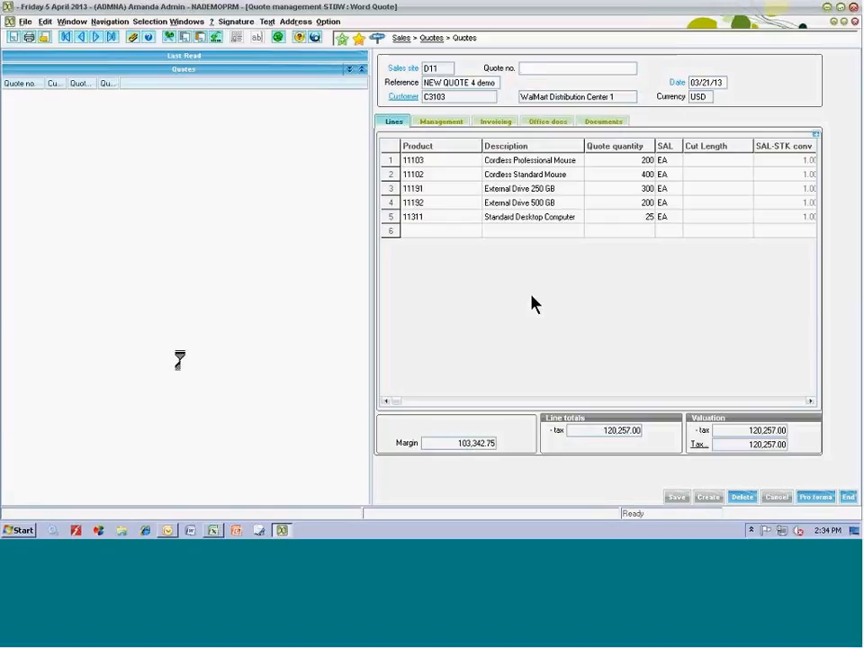
# - Set the copied quote's reference to NEW QUOTE Webinar and recalculate its prices and discounts
pyautogui.press('Tab')
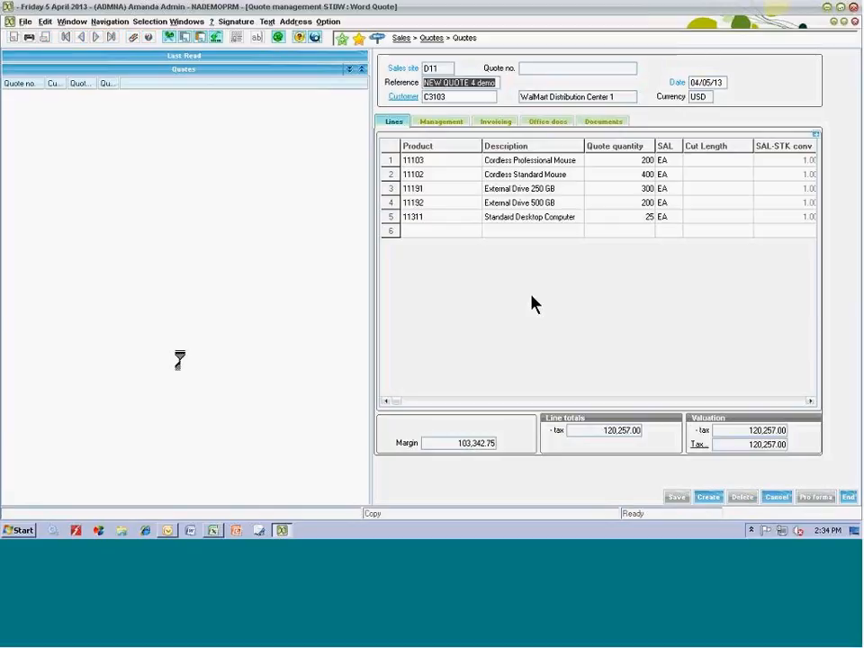
pyautogui.click(492, 83)
pyautogui.moveTo(492, 83); pyautogui.dragTo(471, 83)
pyautogui.write('Webinar')
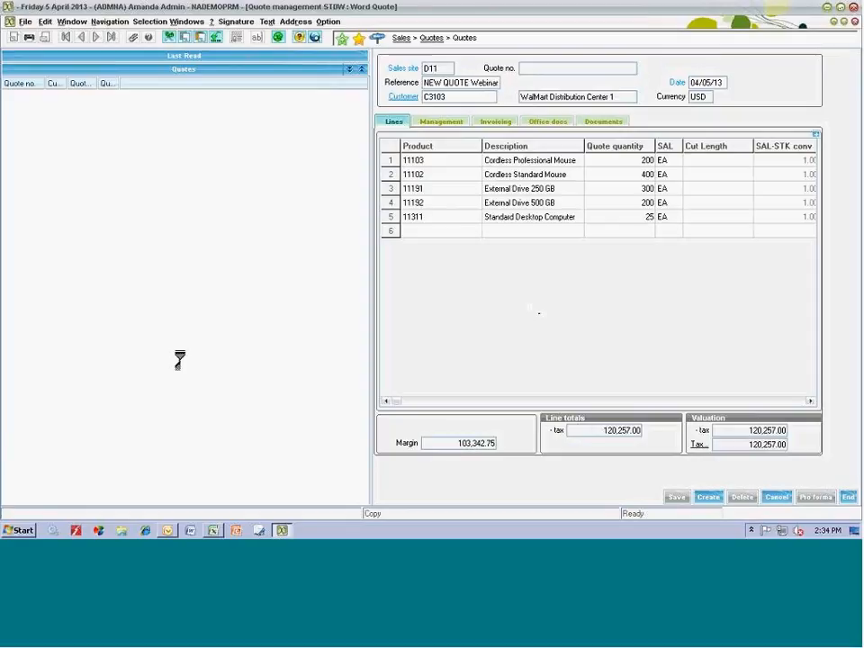
pyautogui.click(437, 122)
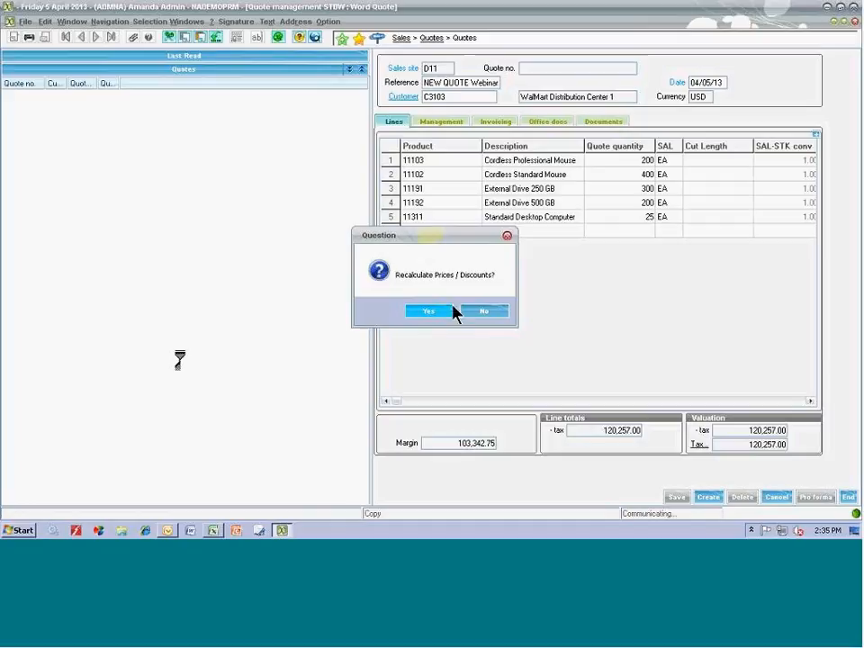
pyautogui.click(429, 312)
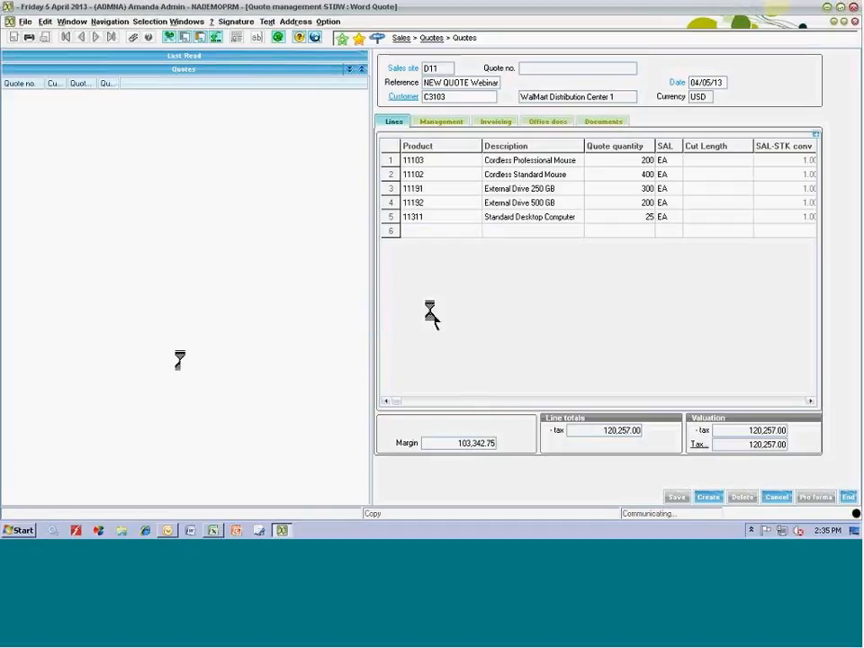
pyautogui.click(393, 122)
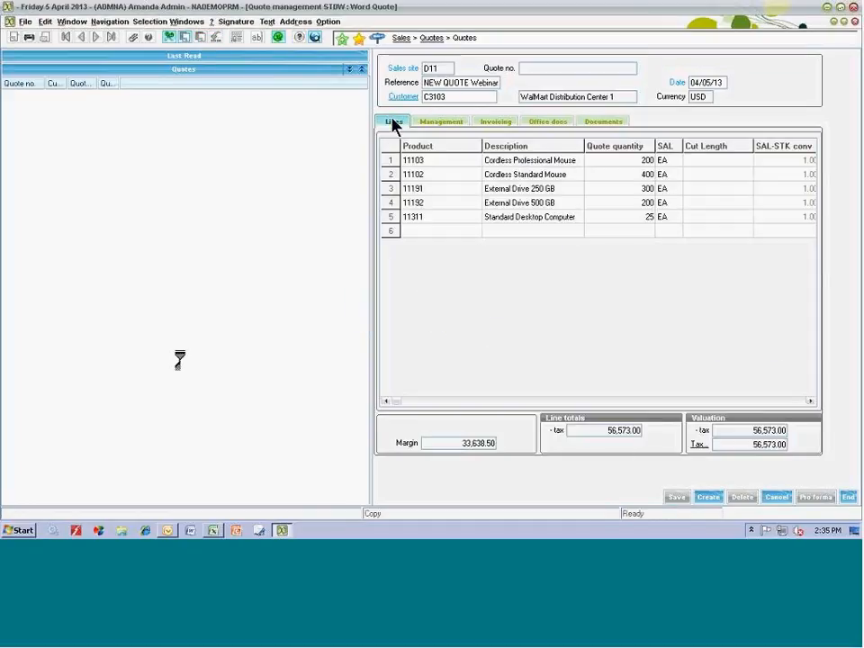
# - Create the copied quote, confirm the copy and close the quote management screen
pyautogui.click(708, 503)
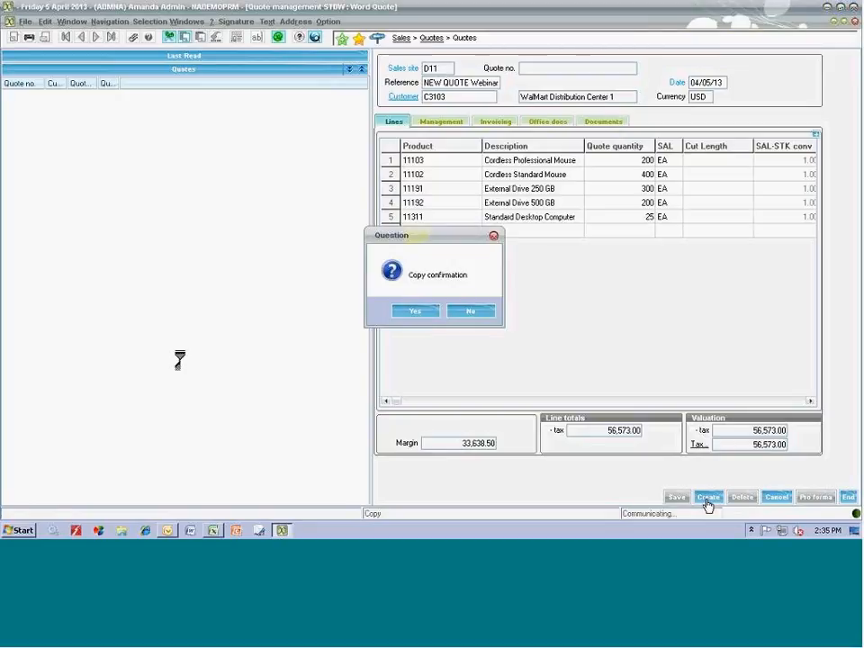
pyautogui.click(414, 313)
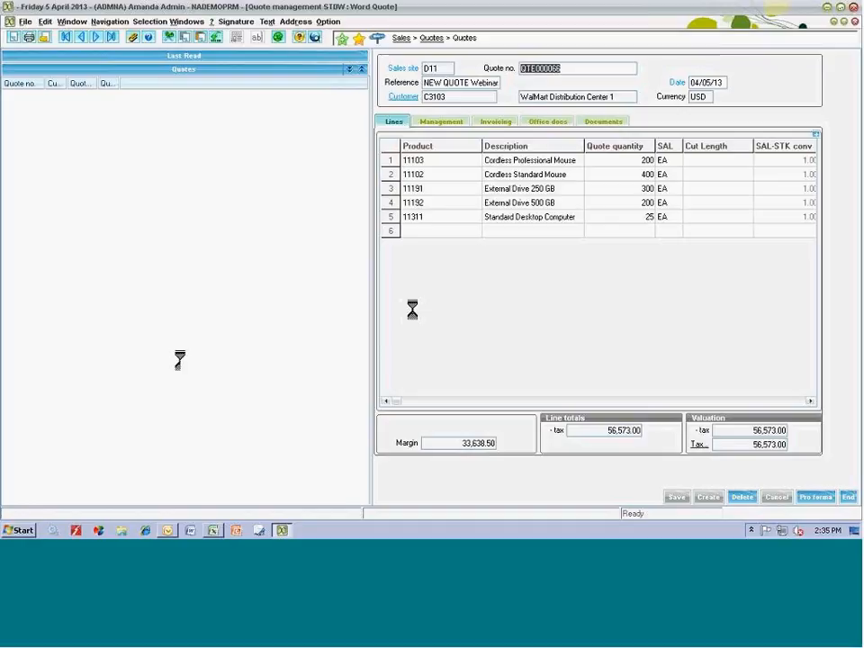
pyautogui.click(847, 499)
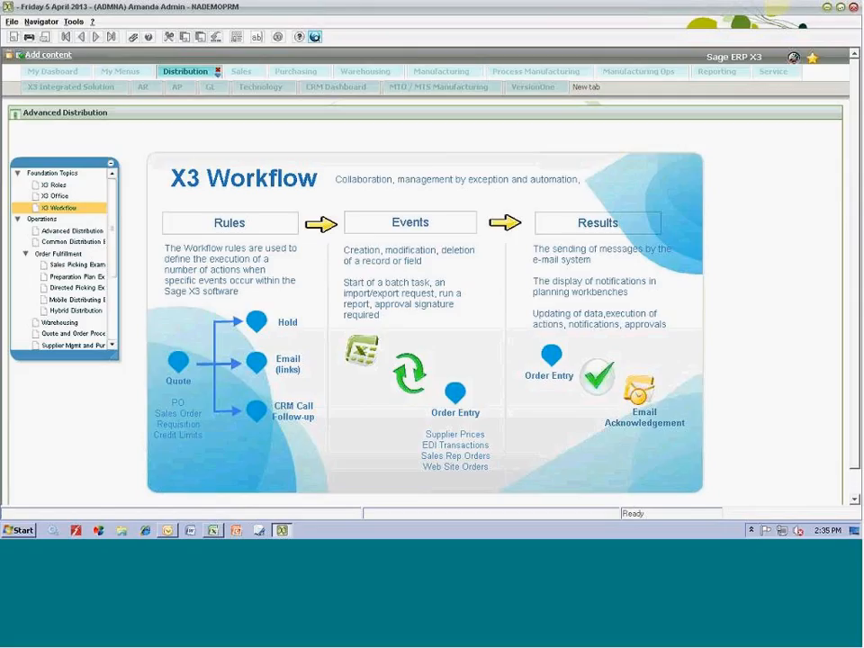
# - Open the workflow monitor for Sales signatures and sign the new quote's request for recipient SLS with the VAL Validation answer
pyautogui.click(256, 324)
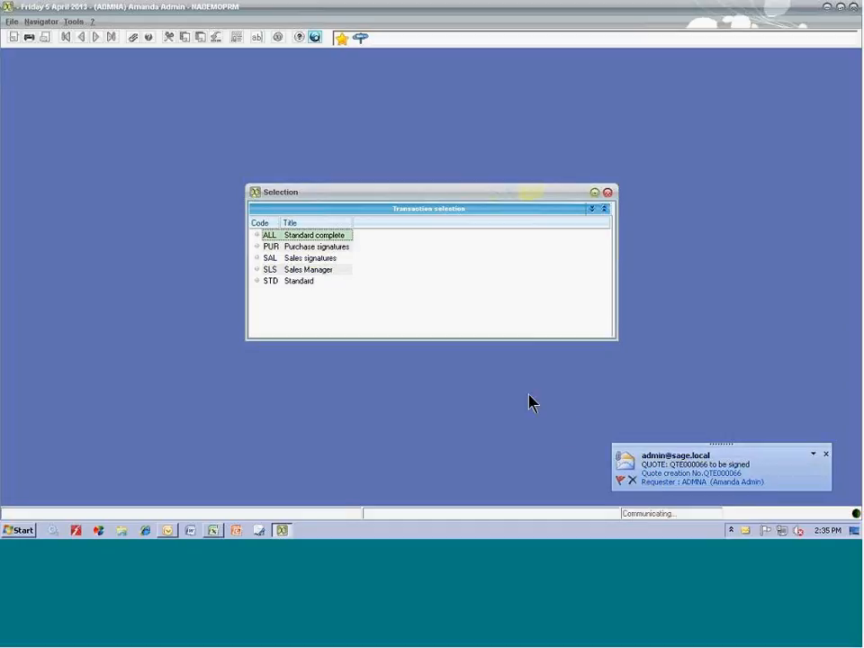
pyautogui.click(311, 259)
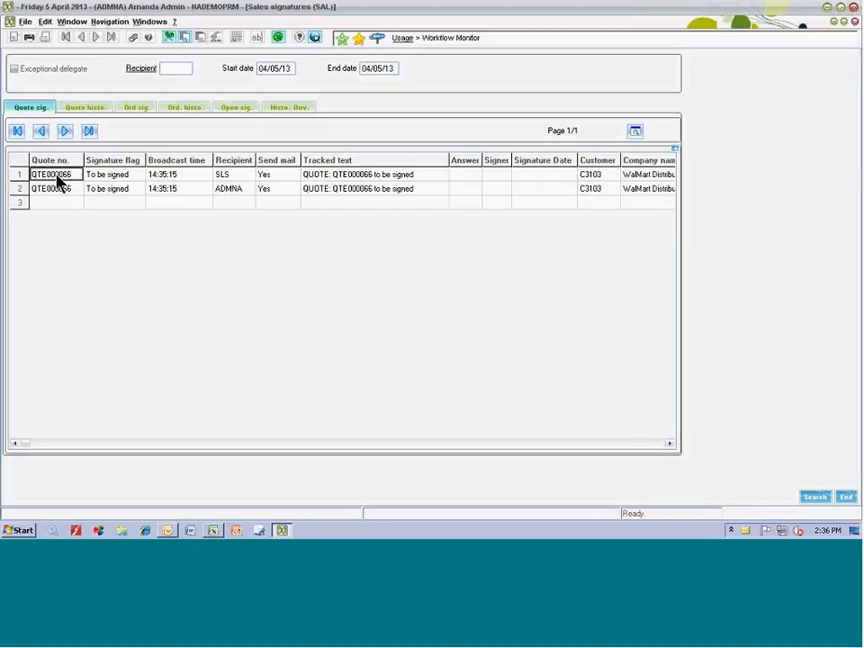
pyautogui.click(224, 177)
pyautogui.click(62, 177)
pyautogui.rightClick(63, 181)
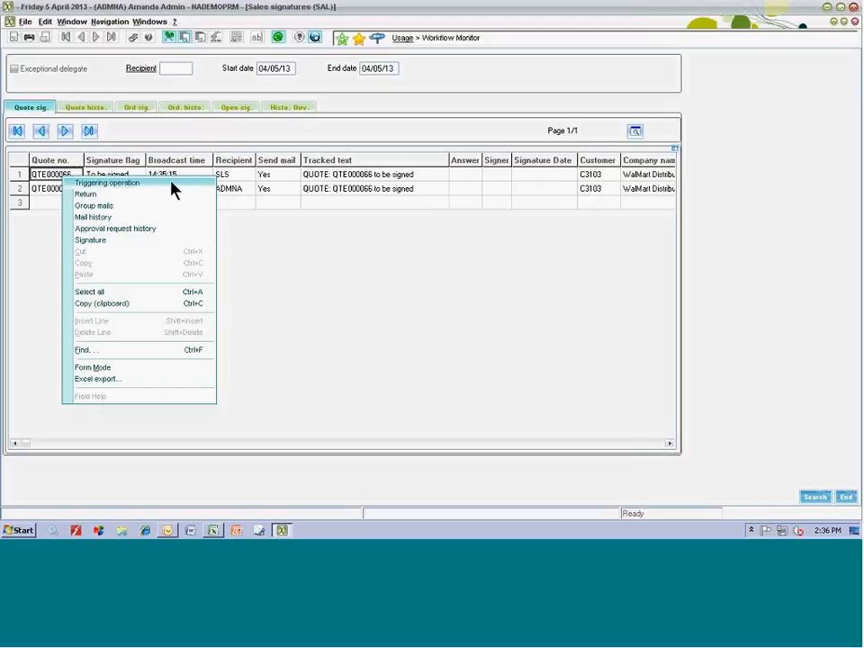
pyautogui.click(93, 239)
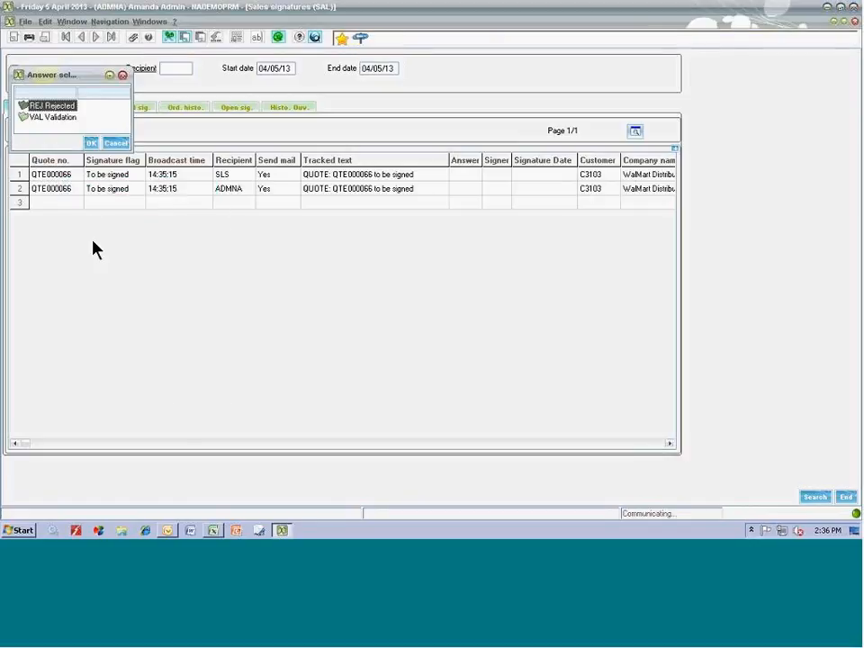
pyautogui.click(53, 117)
pyautogui.click(90, 142)
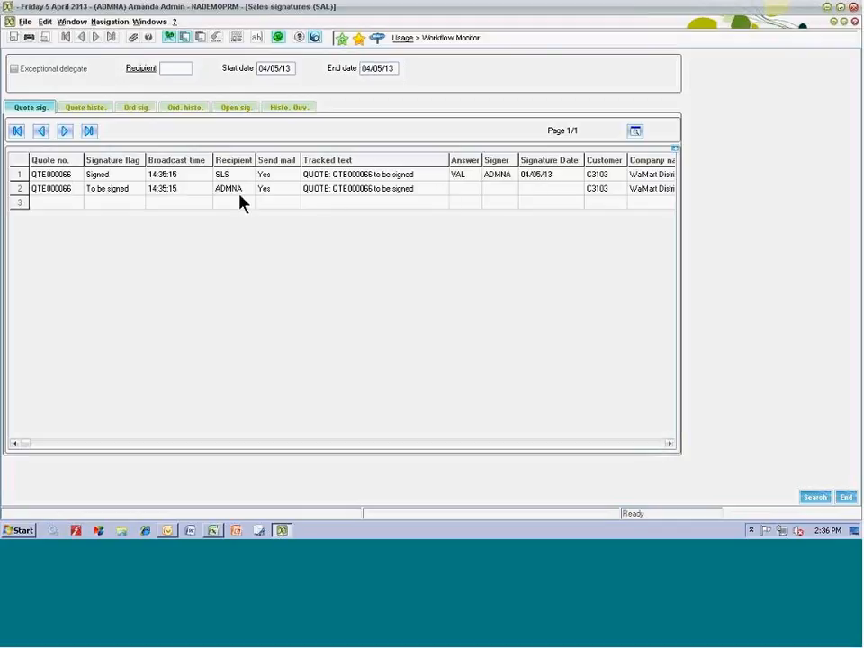
# - Open the quote that triggered the ADMNA signature request, and view and close its signature circuit
pyautogui.click(54, 192)
pyautogui.rightClick(55, 192)
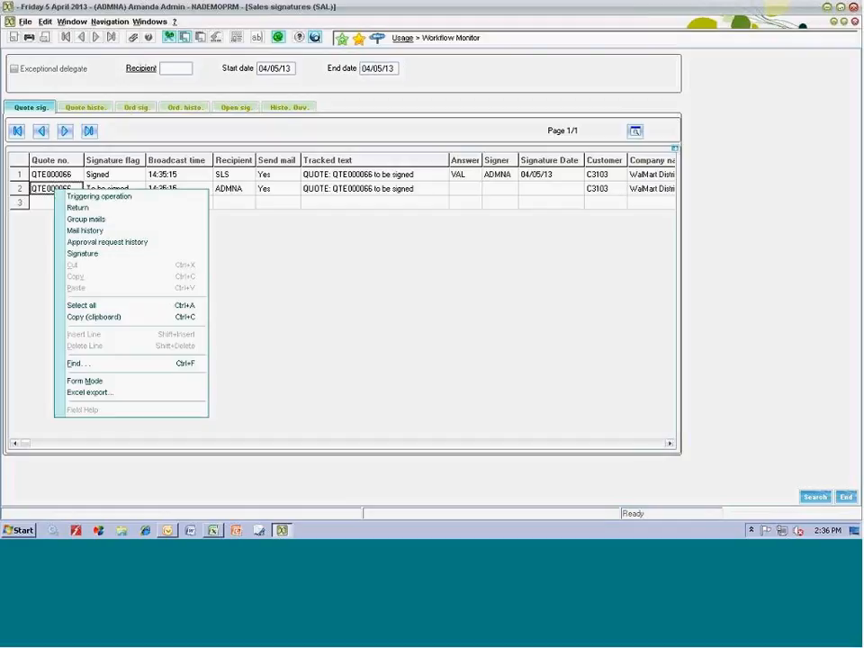
pyautogui.click(79, 195)
pyautogui.click(81, 114)
pyautogui.click(139, 142)
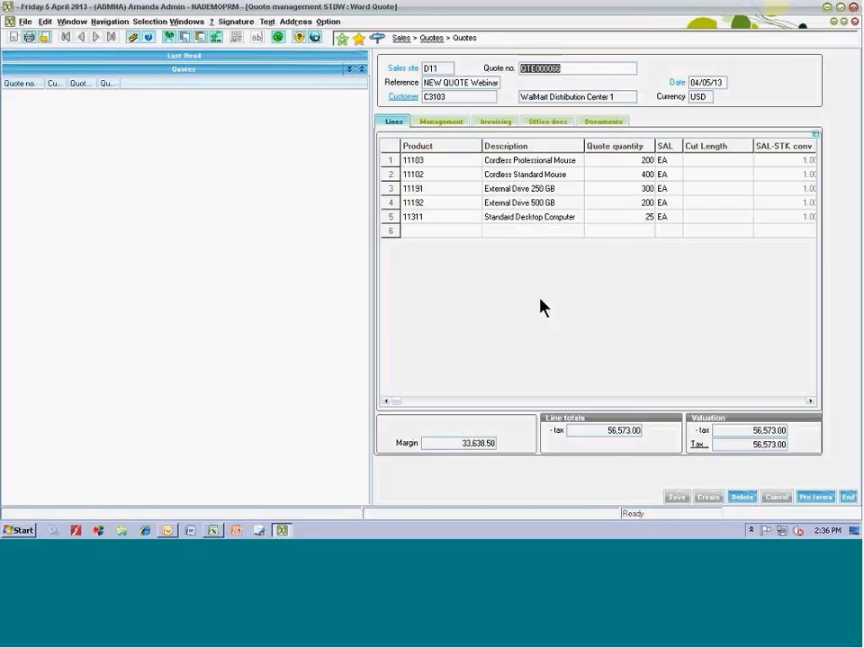
pyautogui.click(236, 22)
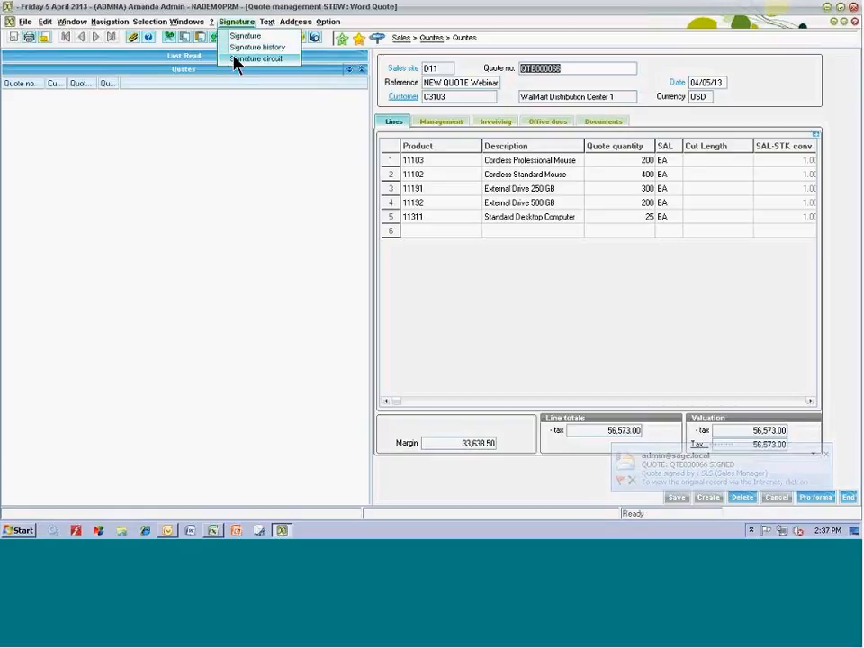
pyautogui.click(234, 58)
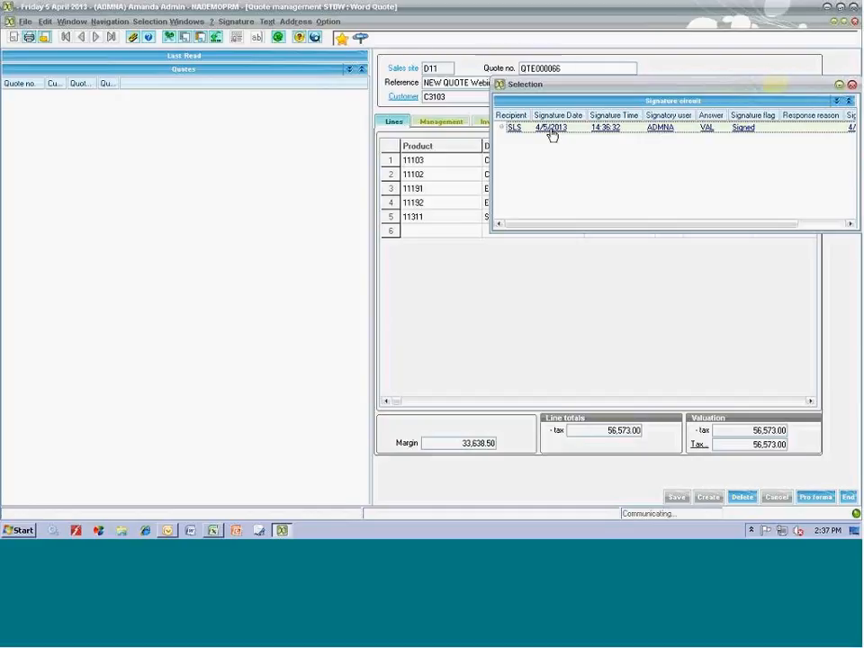
pyautogui.click(516, 135)
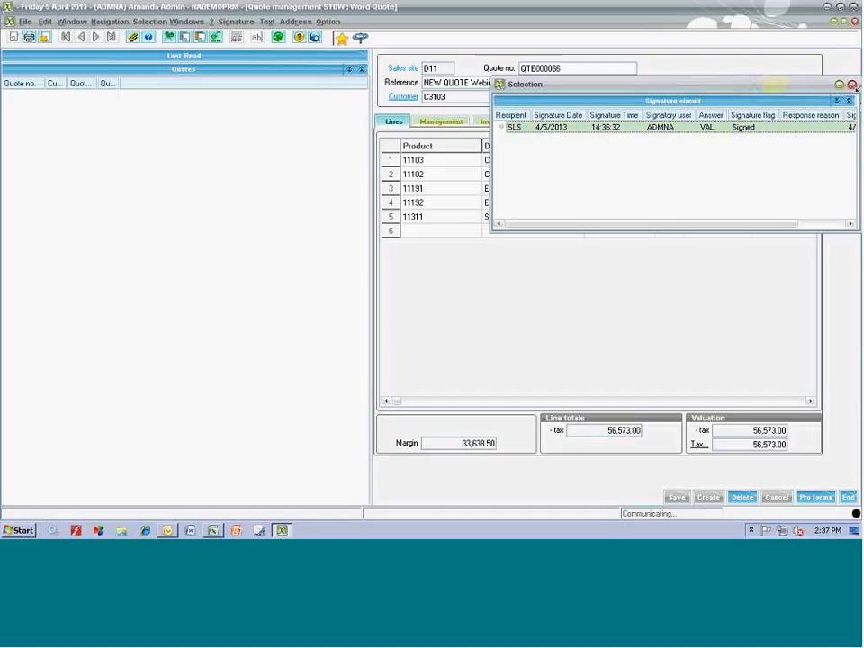
pyautogui.click(852, 84)
# - Sign the quote's pending ADMNA approval request from the quote itself, and close the quote and the workflow monitor
pyautogui.click(236, 20)
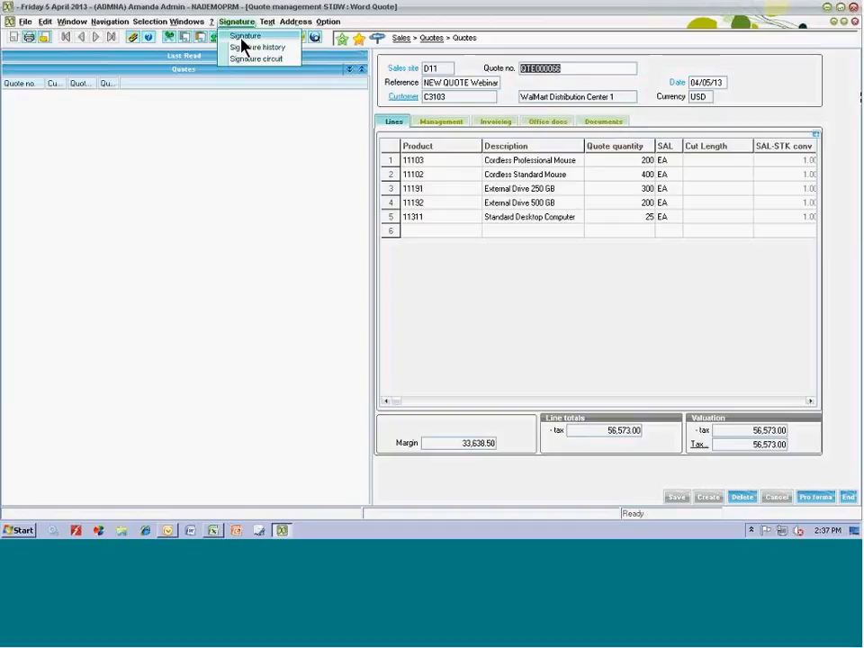
pyautogui.click(243, 47)
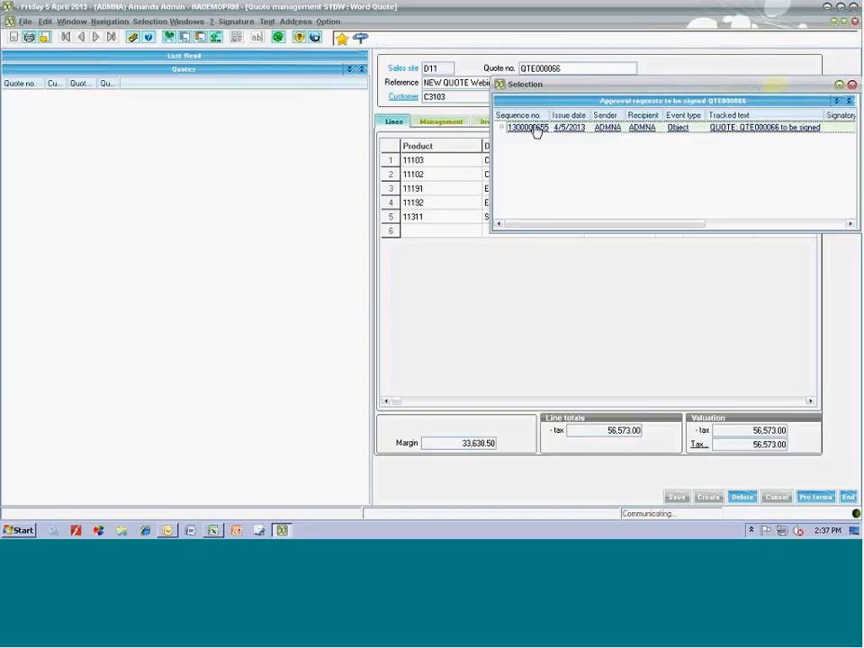
pyautogui.doubleClick(532, 127)
pyautogui.click(407, 270)
pyautogui.click(454, 297)
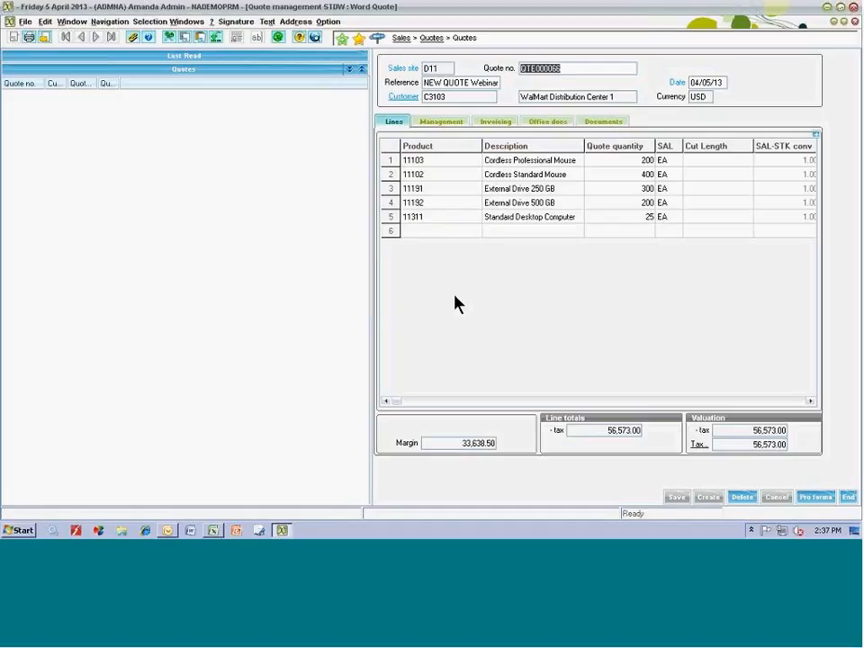
pyautogui.click(849, 499)
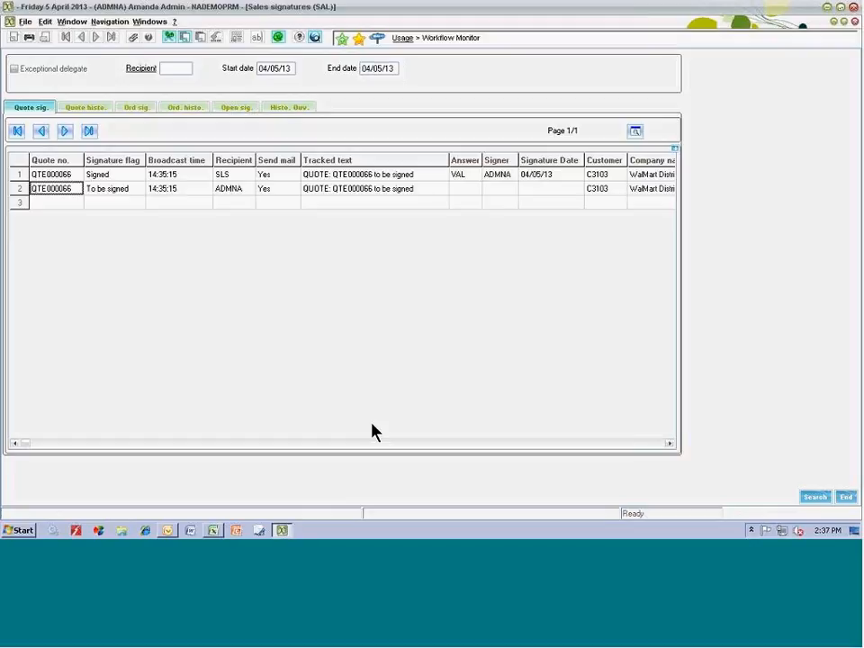
pyautogui.click(850, 499)
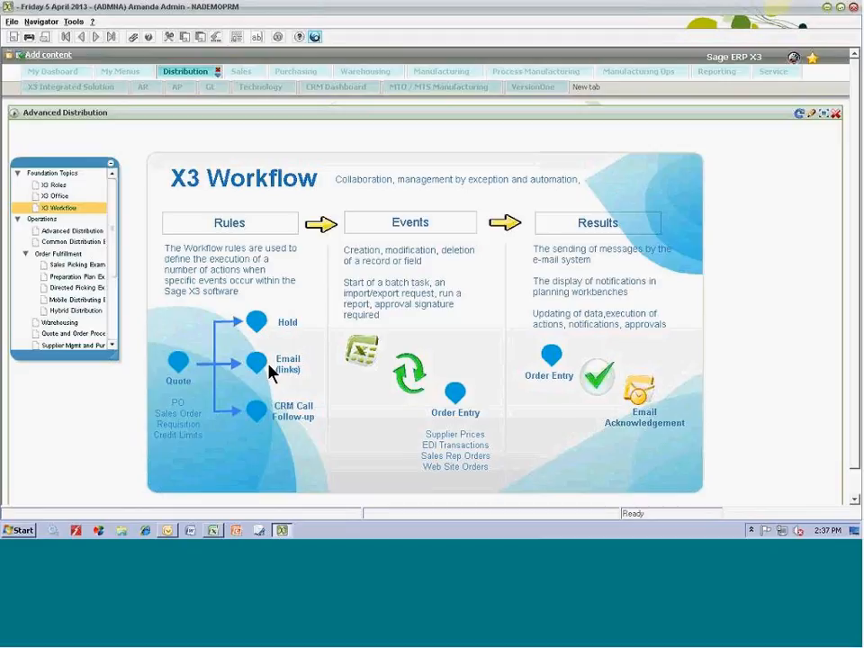
# - Switch to Outlook, examine the quote's to-be-signed message in the Administration folder, and return to Sage ERP X3
pyautogui.click(168, 533)
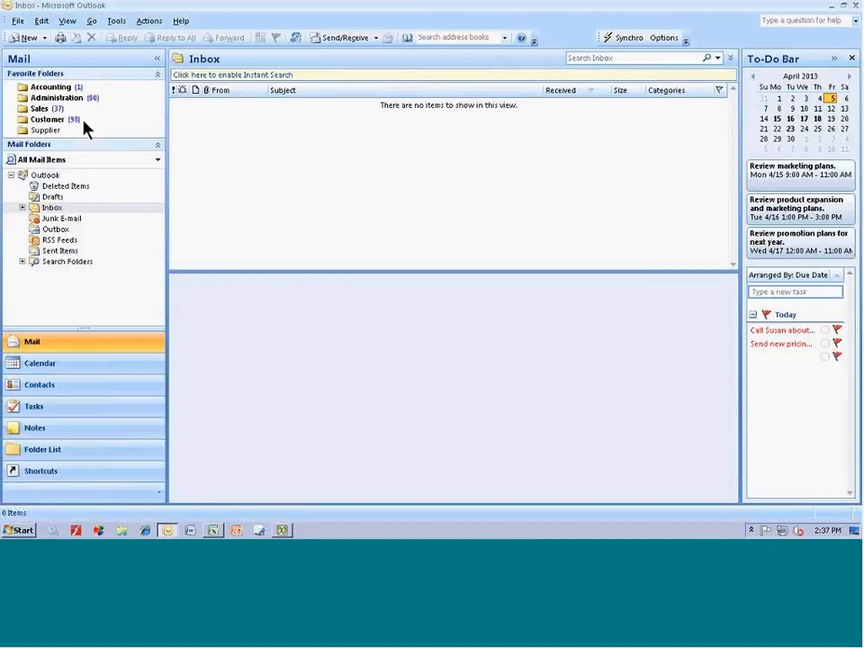
pyautogui.click(55, 98)
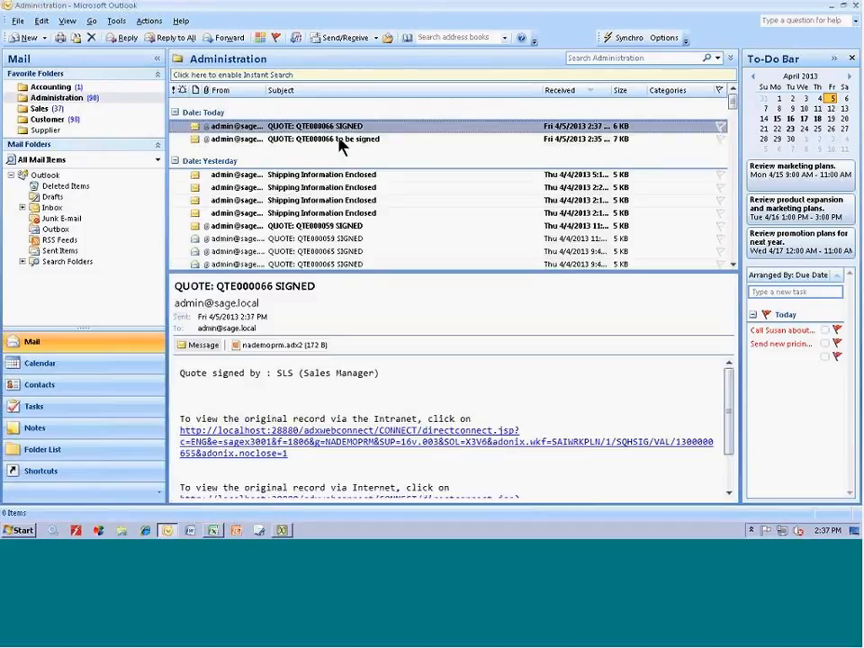
pyautogui.click(338, 140)
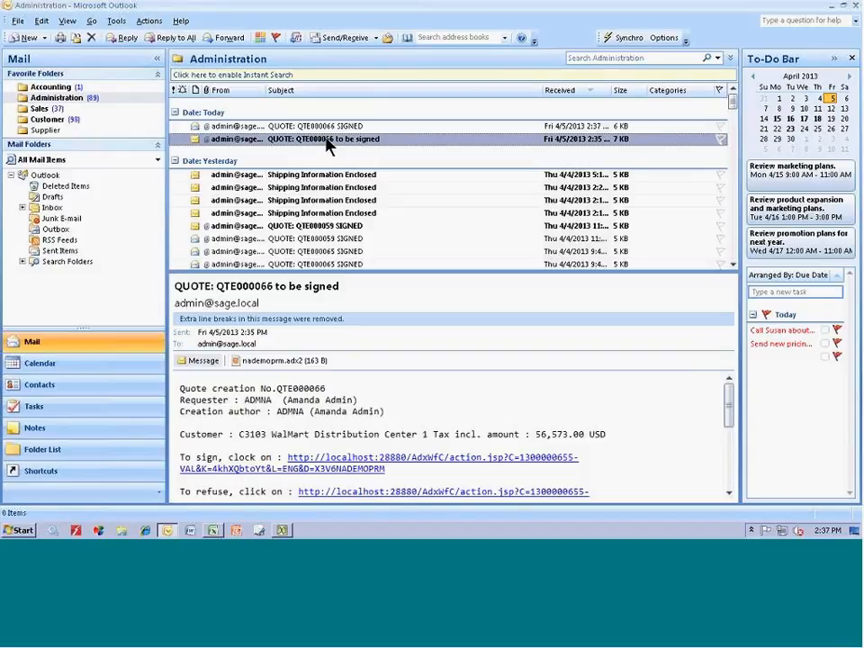
pyautogui.doubleClick(327, 141)
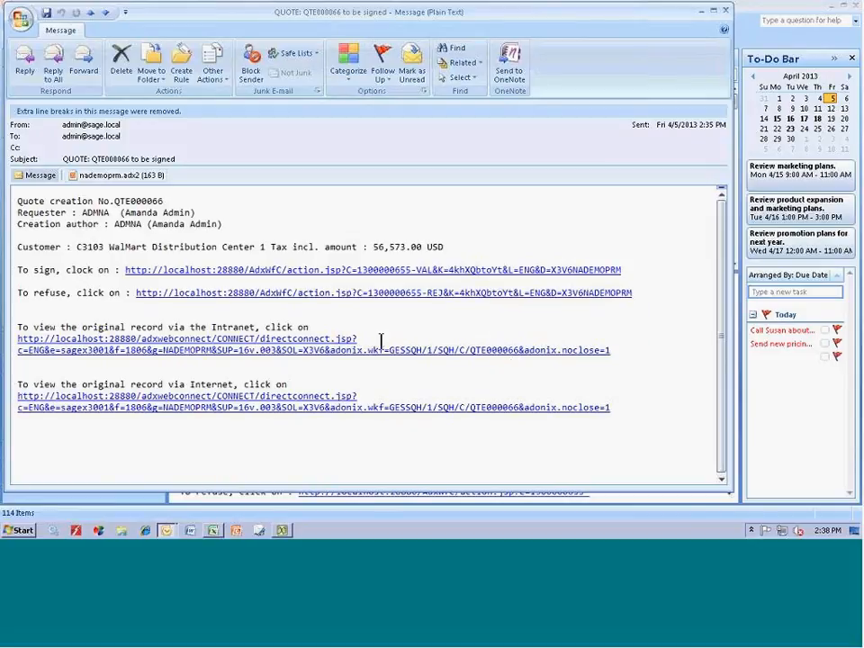
pyautogui.click(724, 12)
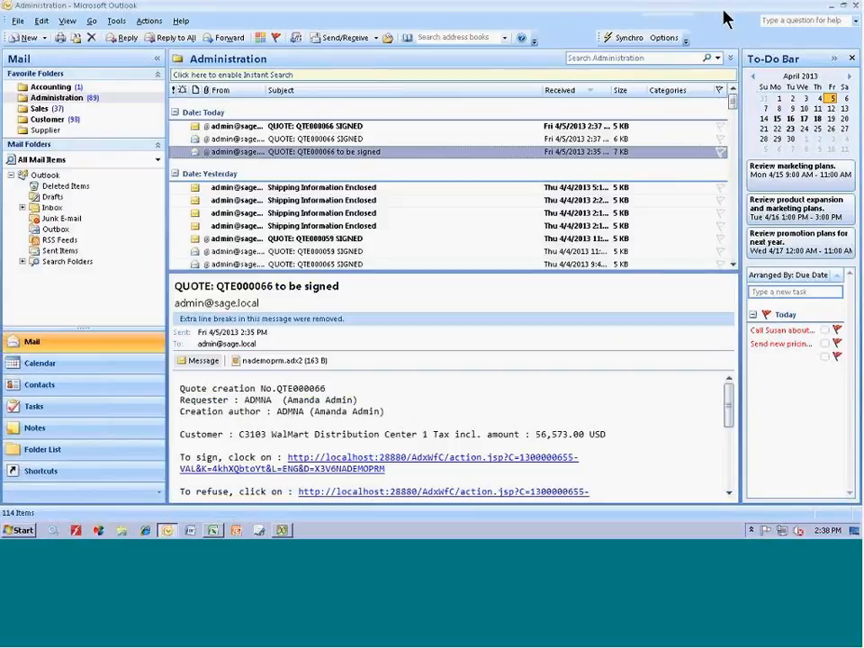
pyautogui.click(831, 7)
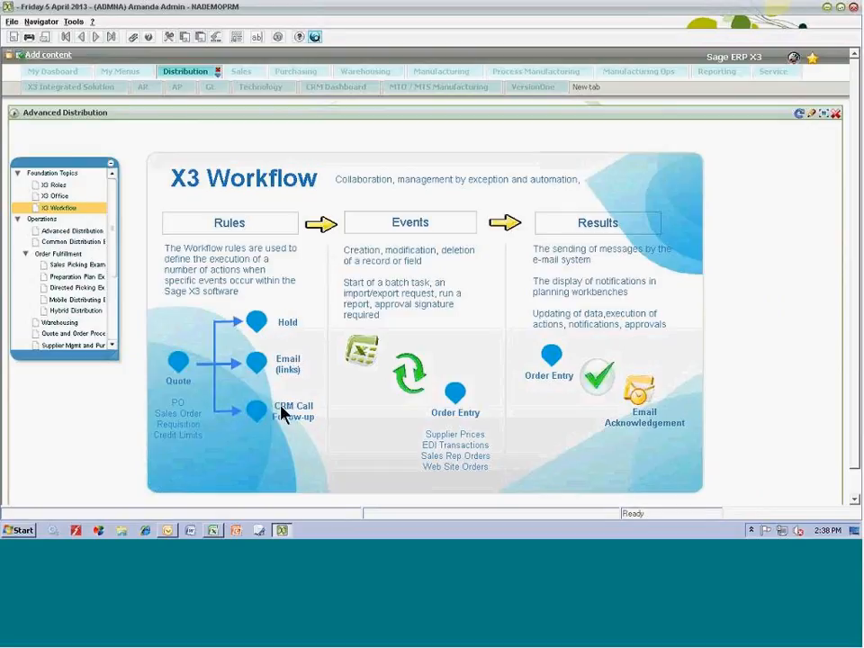
# - Open the CRM call follow-up calendar, search the employee's activities, examine the April 12 quote follow-up call, and close the calendar
pyautogui.click(256, 416)
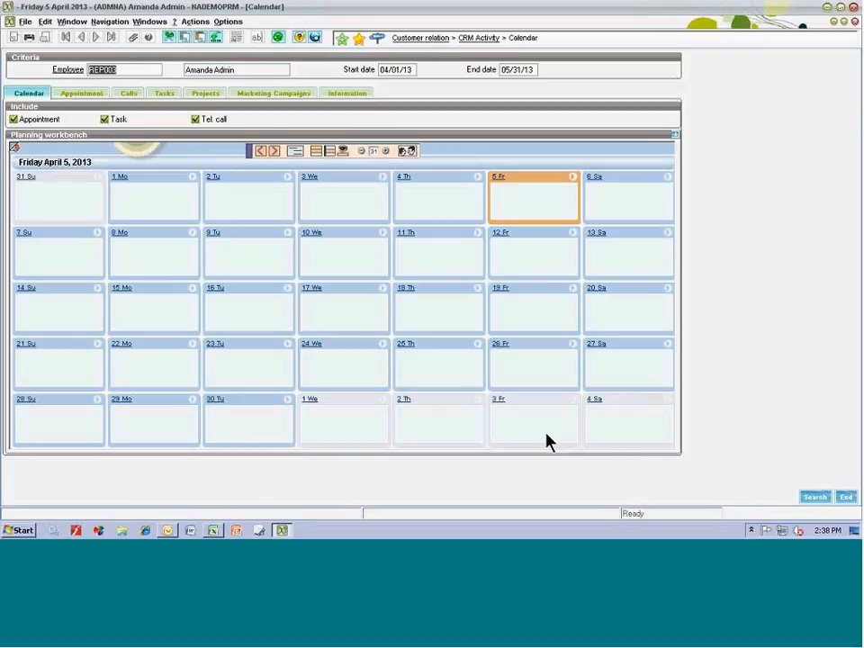
pyautogui.click(814, 500)
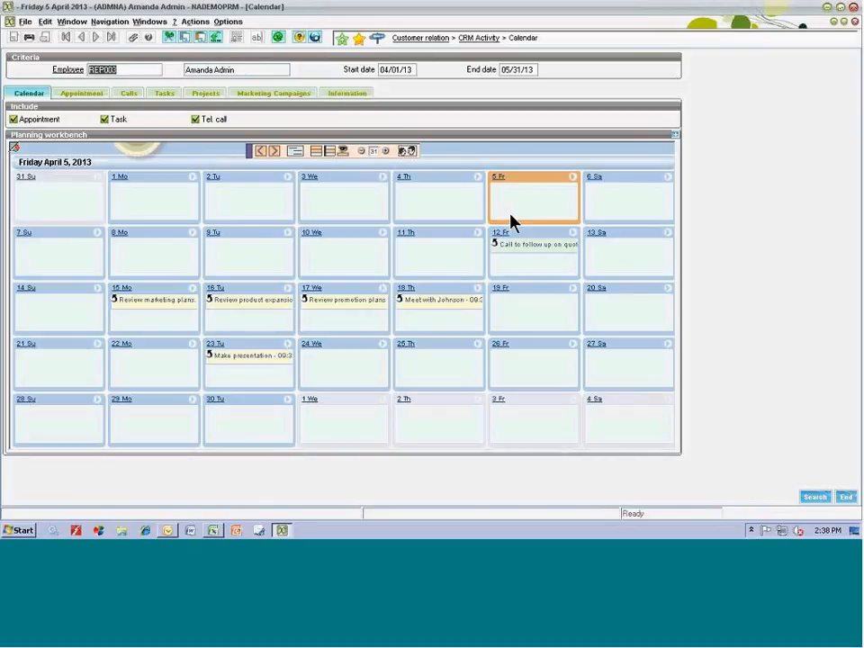
pyautogui.moveTo(519, 251)
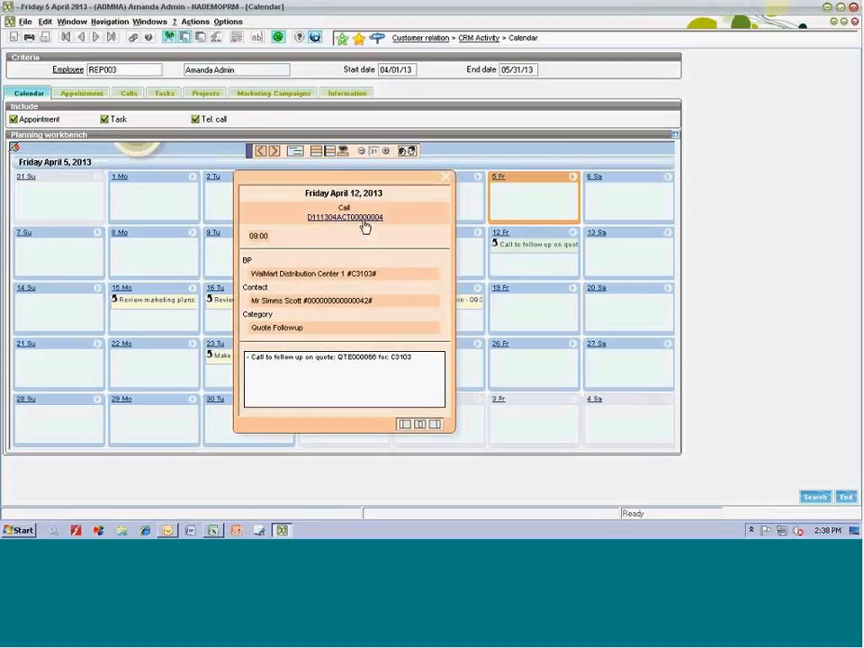
pyautogui.click(360, 223)
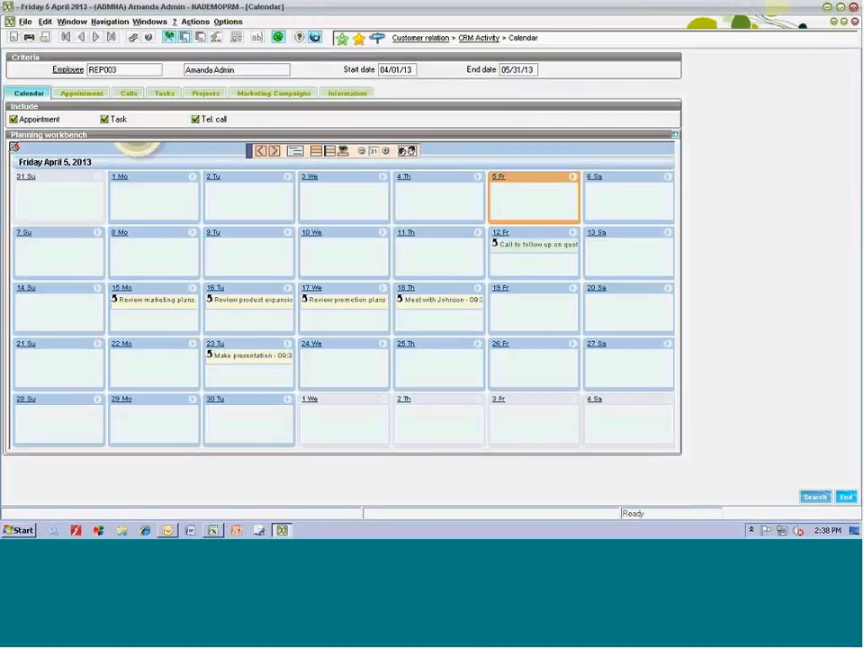
pyautogui.click(846, 498)
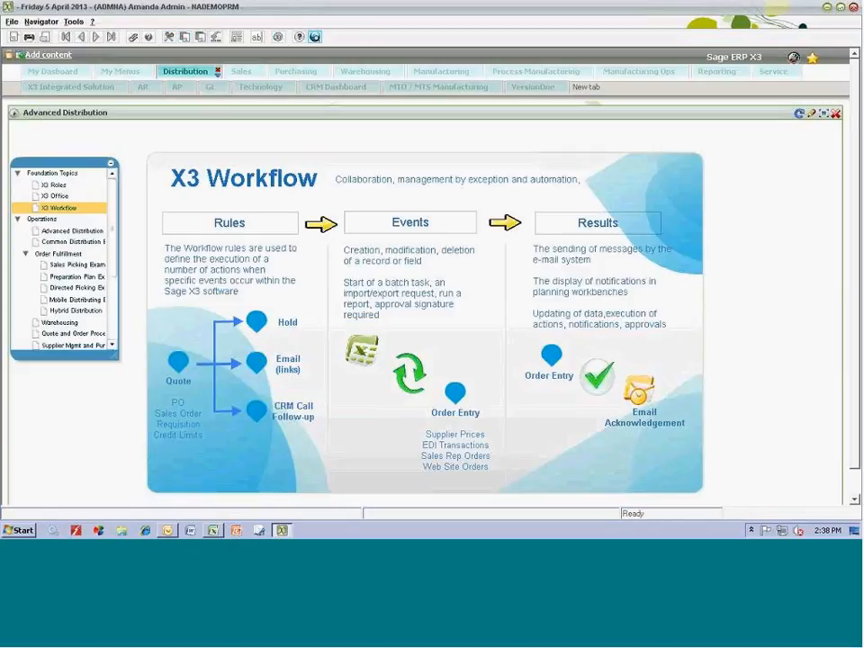
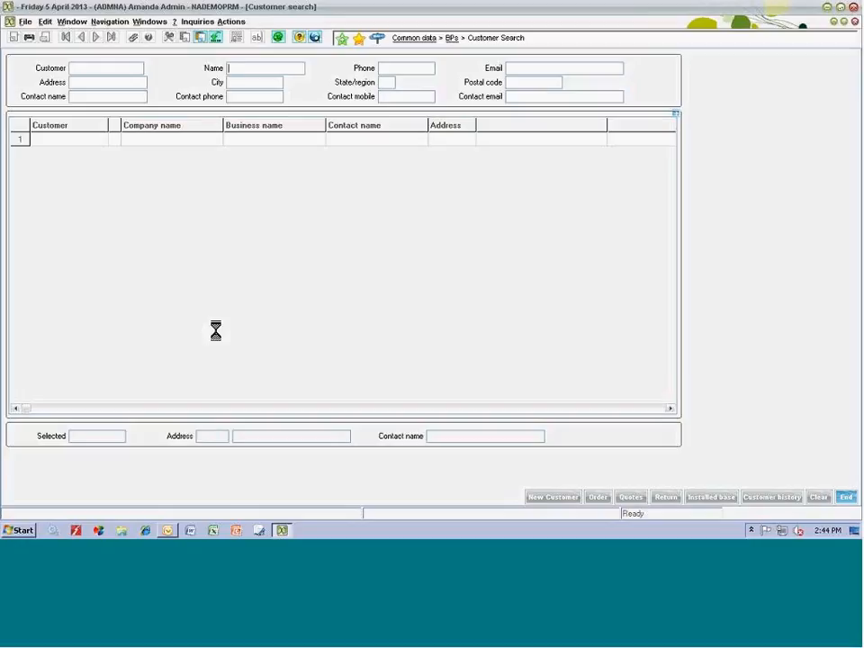
# - Search customers by contact name "pet" and name "bu", select Buy Your Computer, and start a new sales order for it
pyautogui.click(99, 96)
pyautogui.write('pet')
pyautogui.press('Tab')
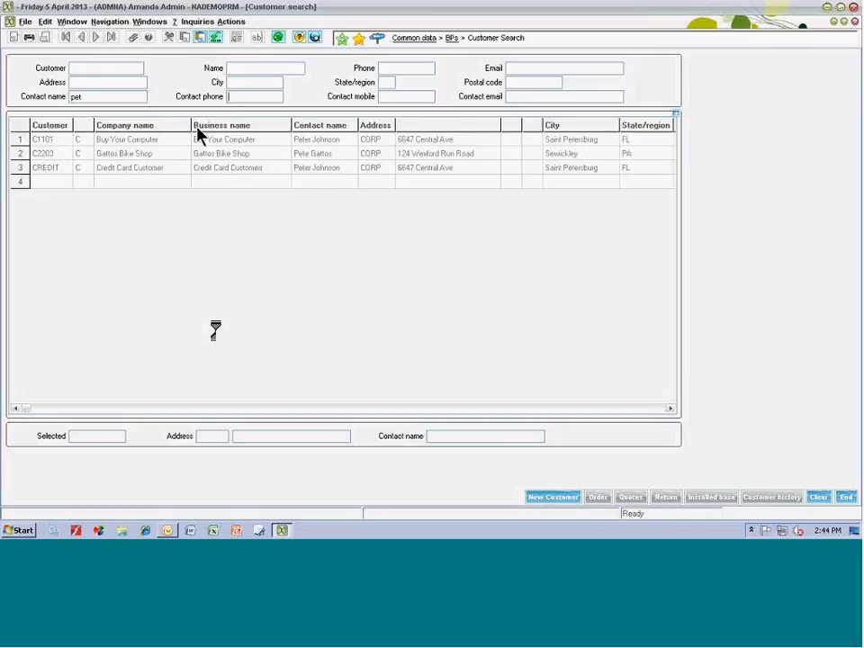
pyautogui.click(241, 68)
pyautogui.write('bu')
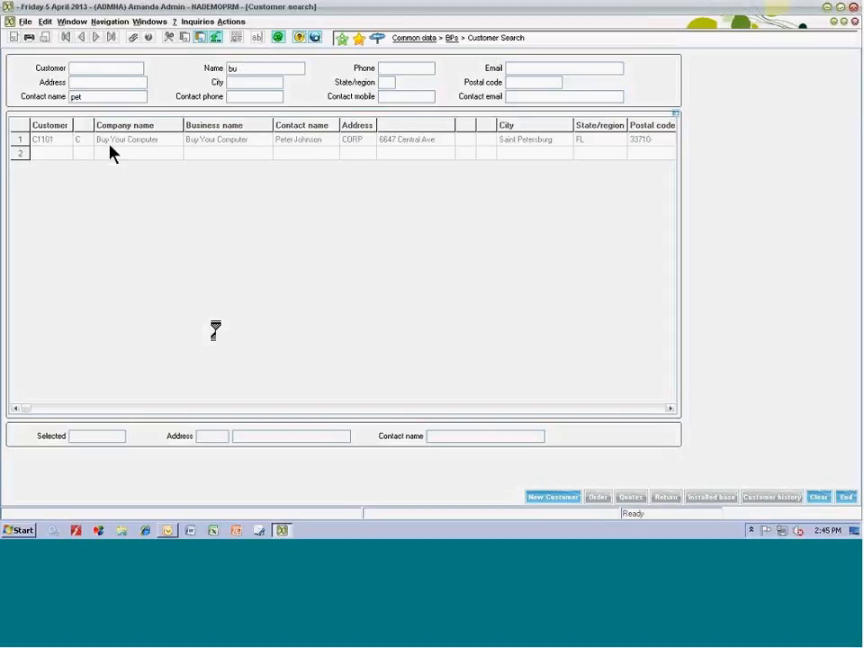
pyautogui.click(50, 148)
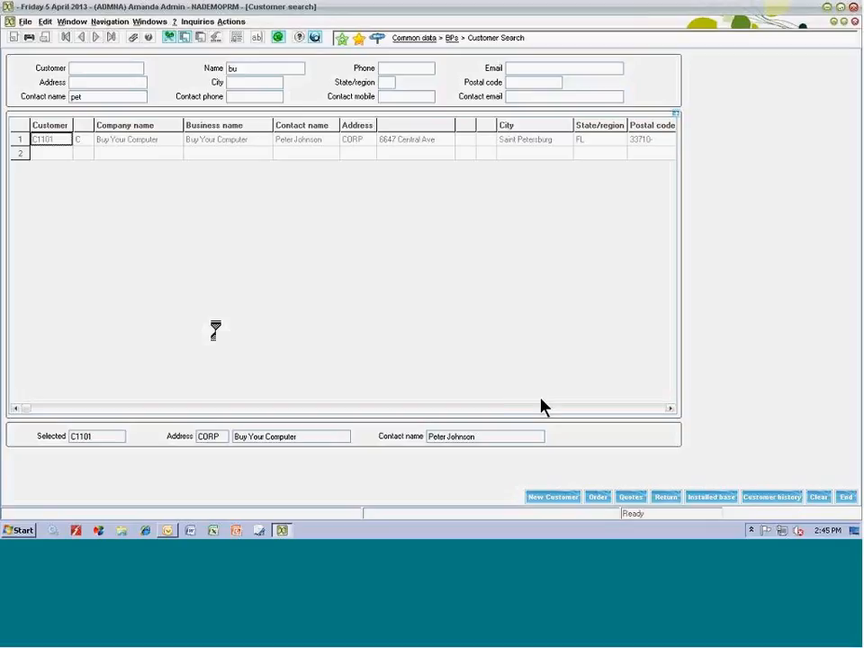
pyautogui.click(600, 498)
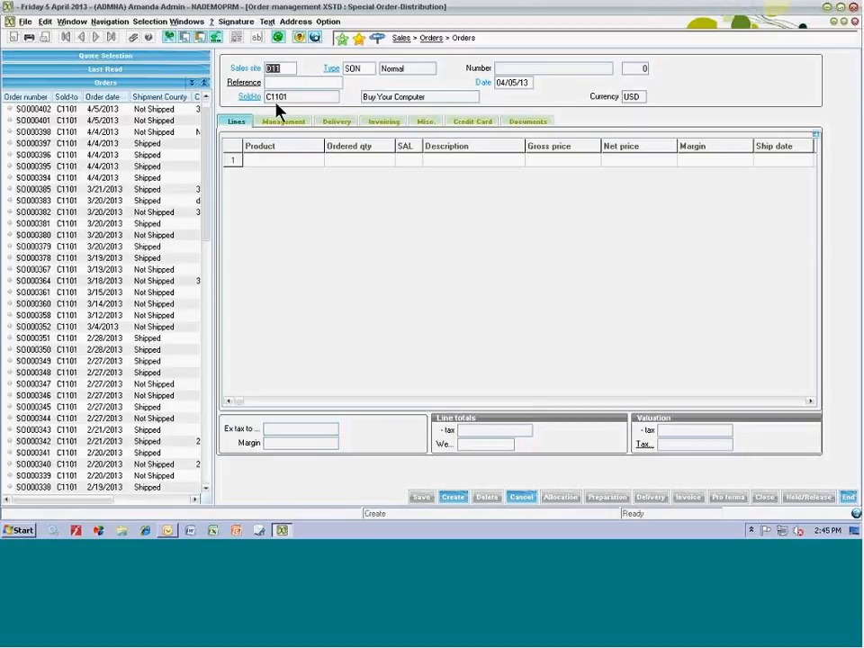
# - Find products matching "ous", add 10 of product 11102 Standard Cordless Mouse to the order, and create the order
pyautogui.click(261, 162)
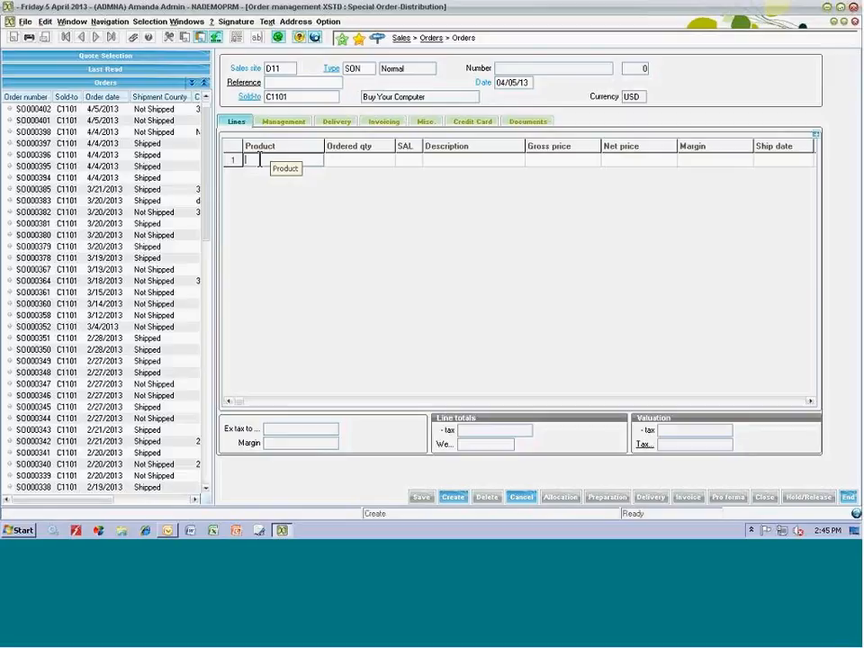
pyautogui.write('ous')
pyautogui.press('Tab')
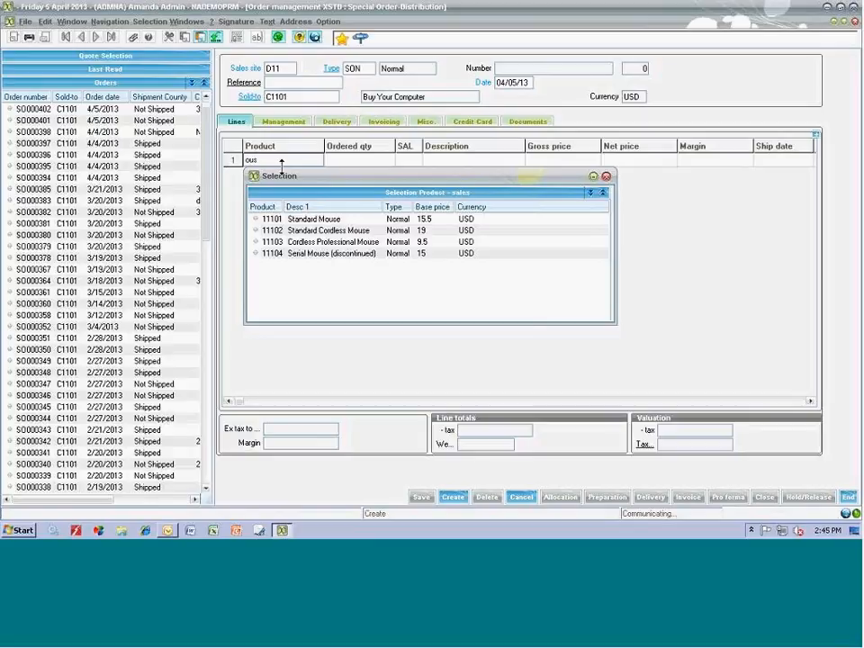
pyautogui.click(349, 232)
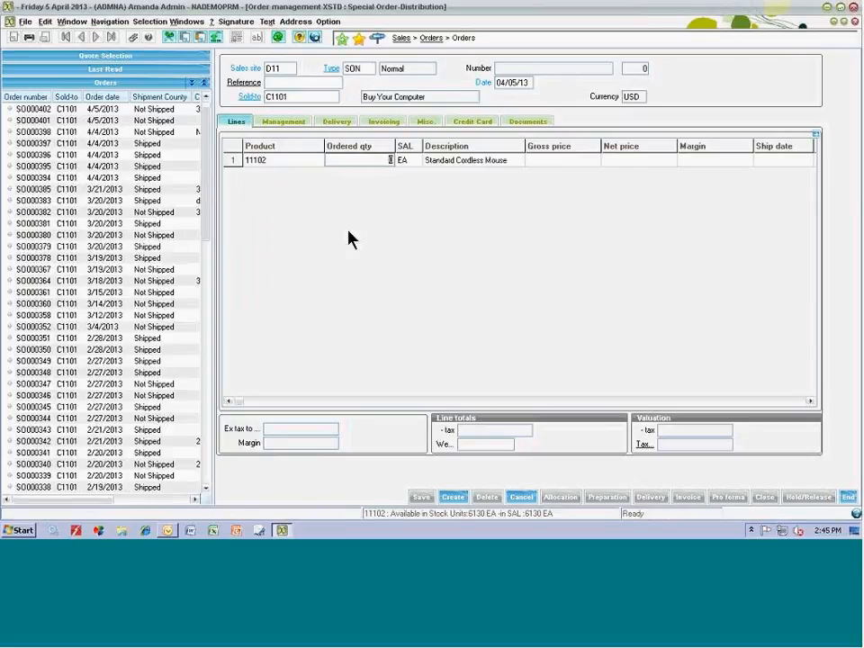
pyautogui.write('10')
pyautogui.press('Tab')
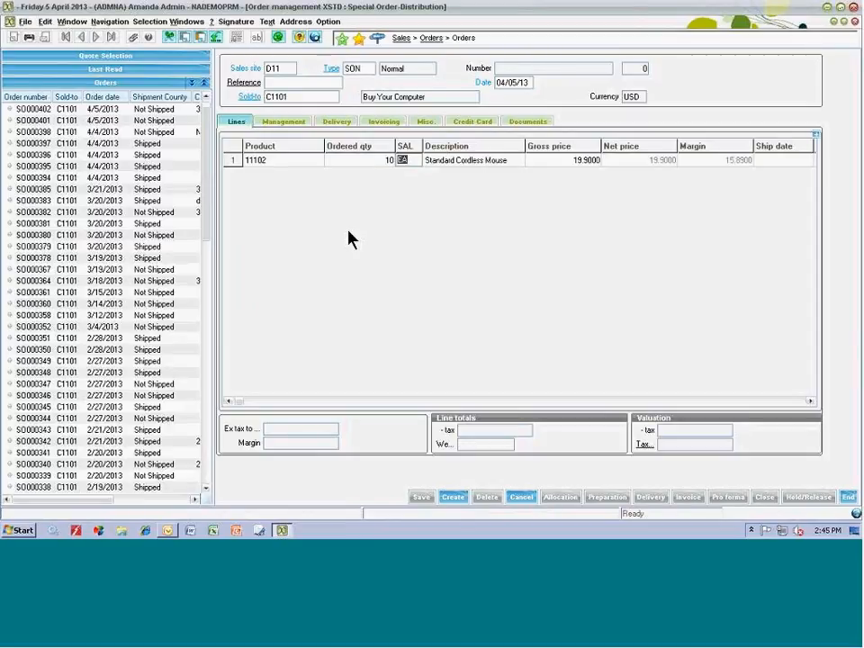
pyautogui.click(453, 498)
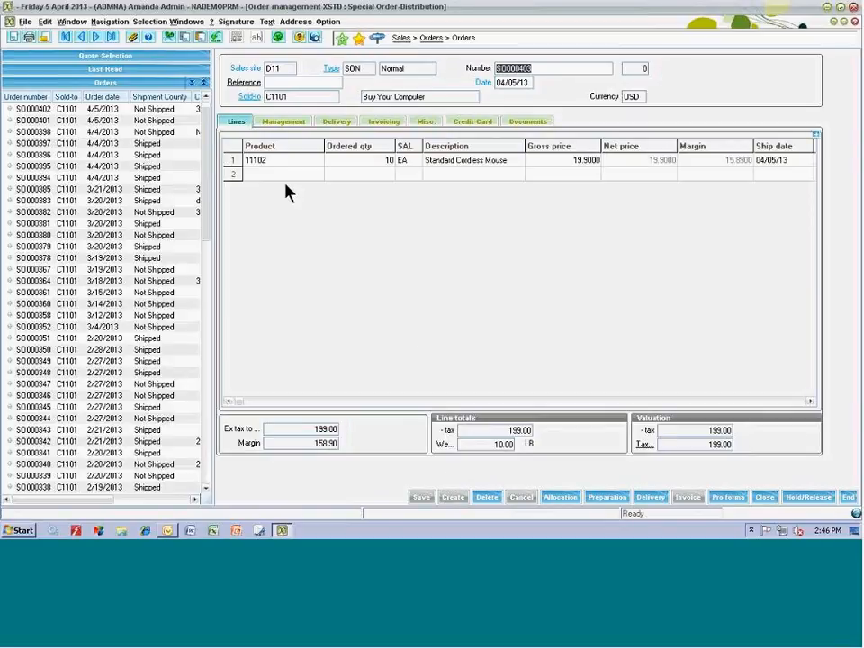
# - View the product information web page for the Standard Cordless Mouse line, and close it and the order
pyautogui.click(241, 163)
pyautogui.rightClick(242, 162)
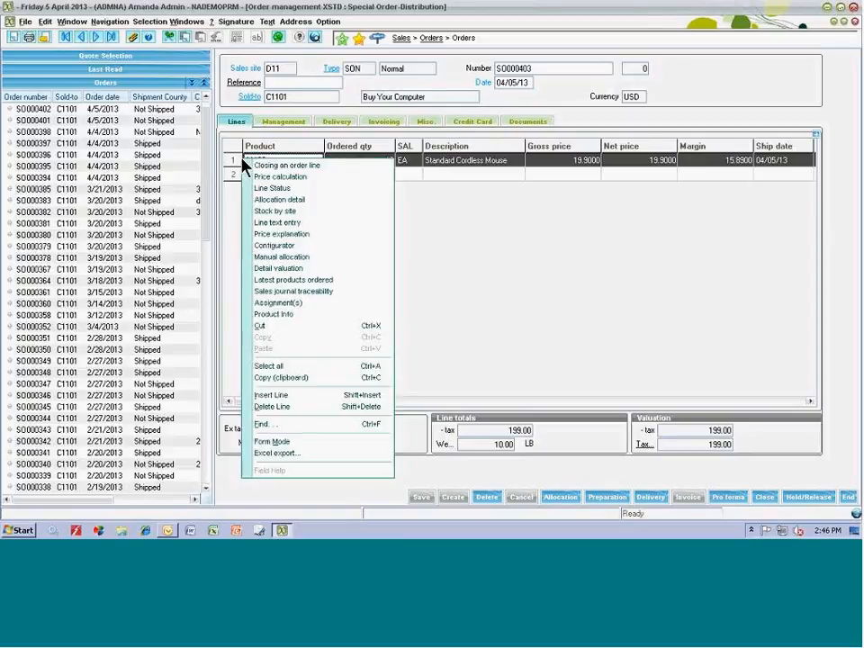
pyautogui.click(286, 321)
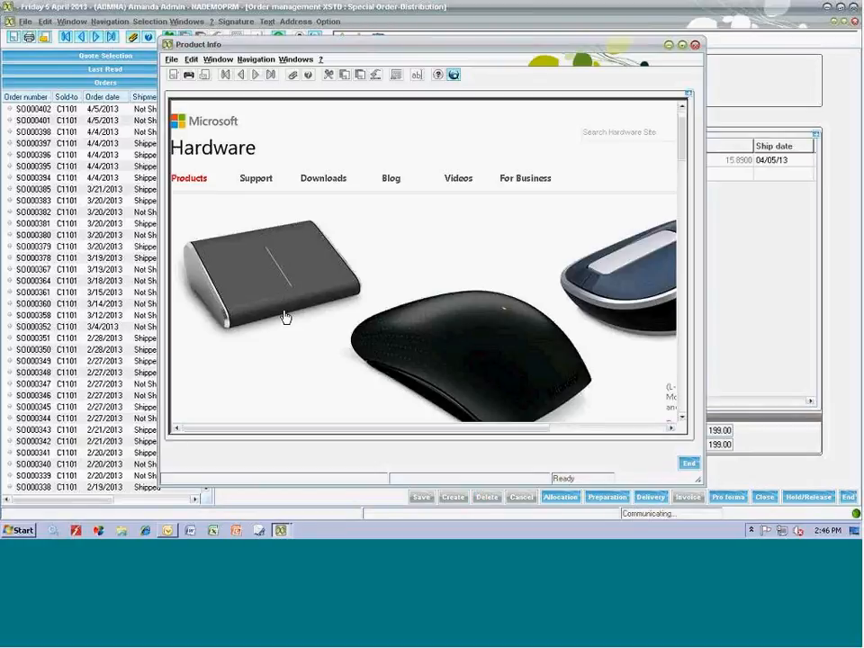
pyautogui.click(683, 324)
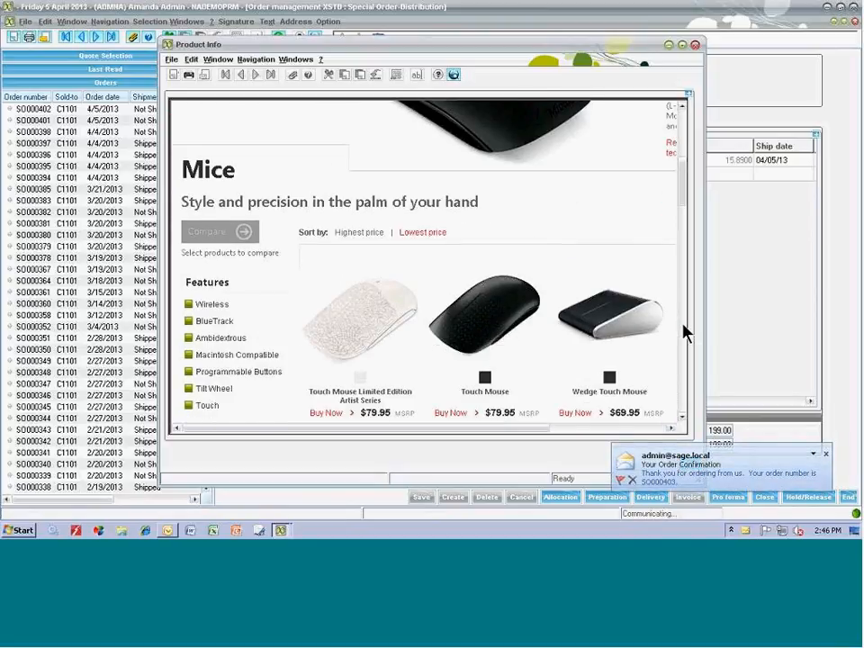
pyautogui.click(695, 45)
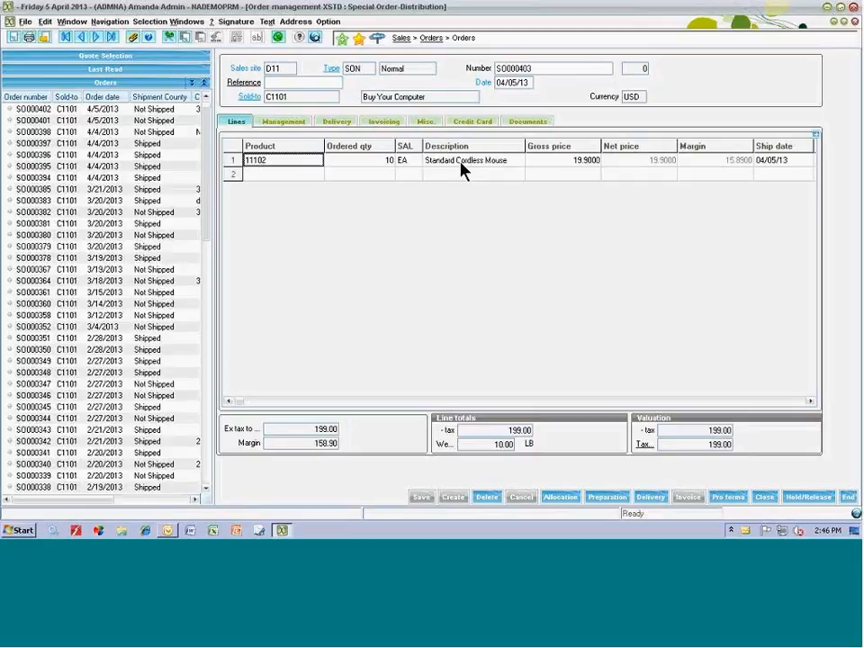
pyautogui.click(845, 497)
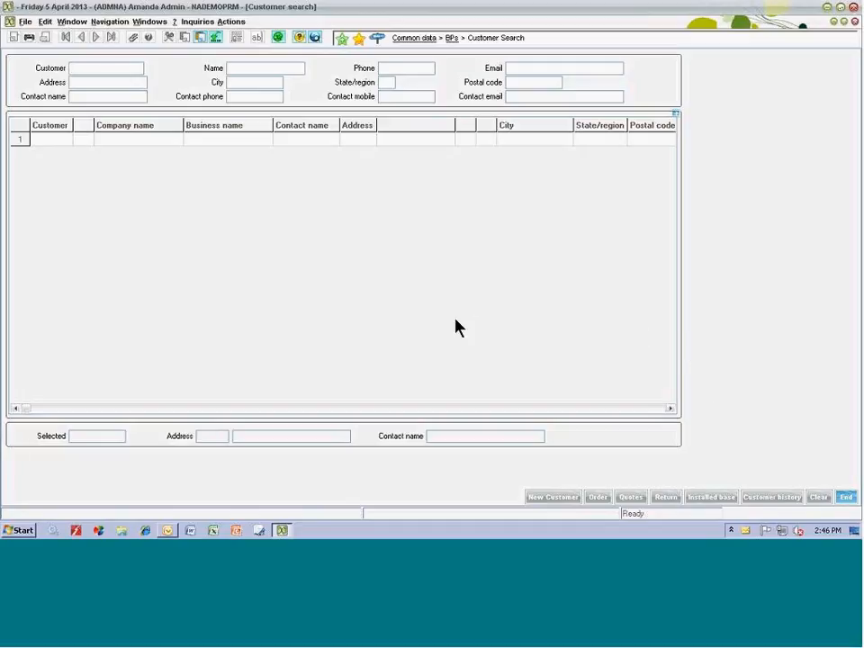
# - Search customers by name "buy" and contact name "pet", and select Buy Your Computer
pyautogui.click(232, 68)
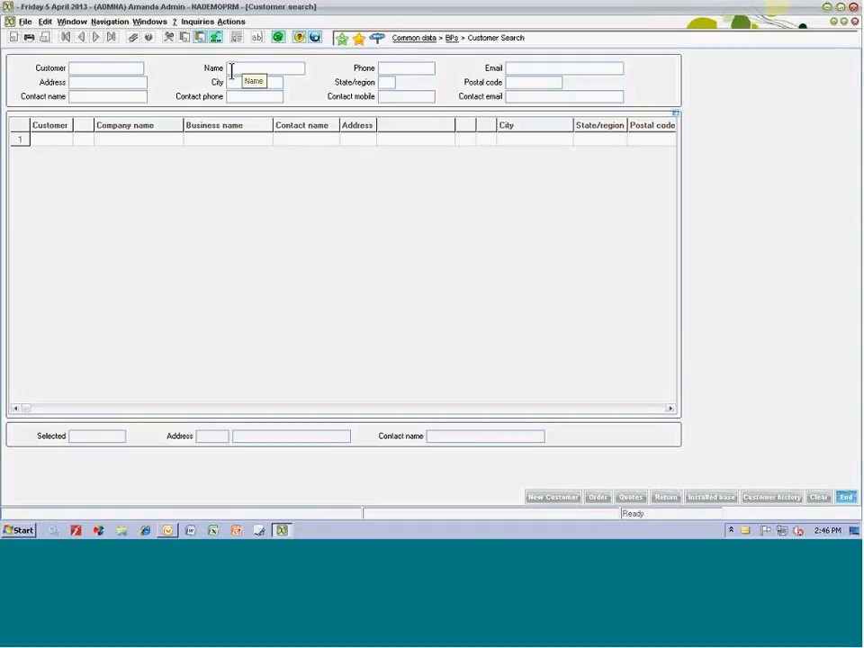
pyautogui.write('buy')
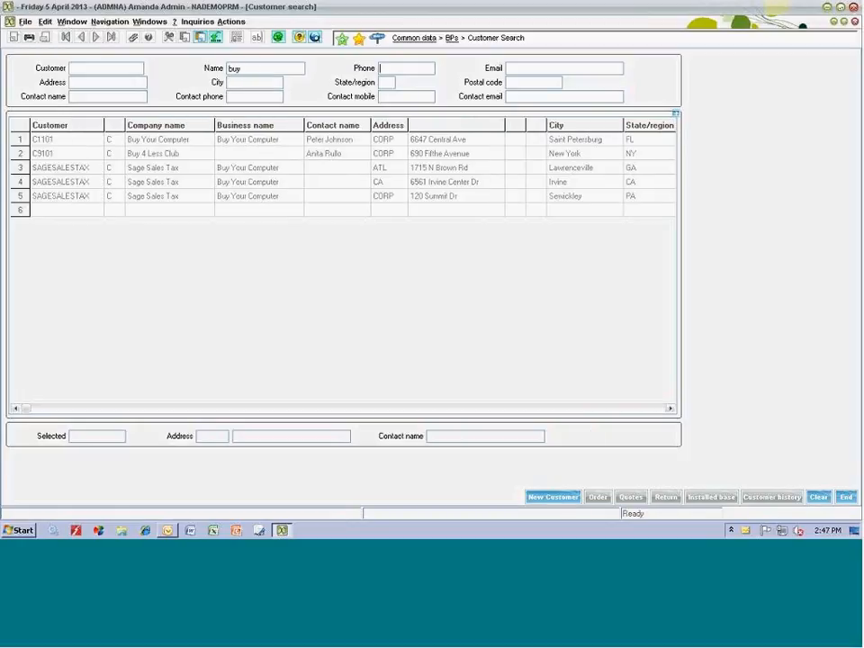
pyautogui.click(90, 95)
pyautogui.write('pet')
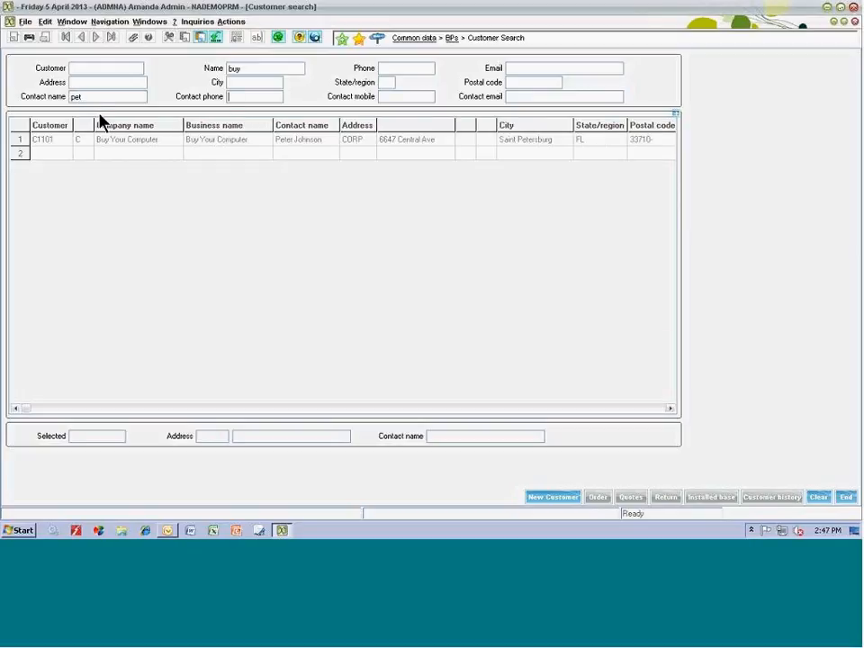
pyautogui.click(40, 141)
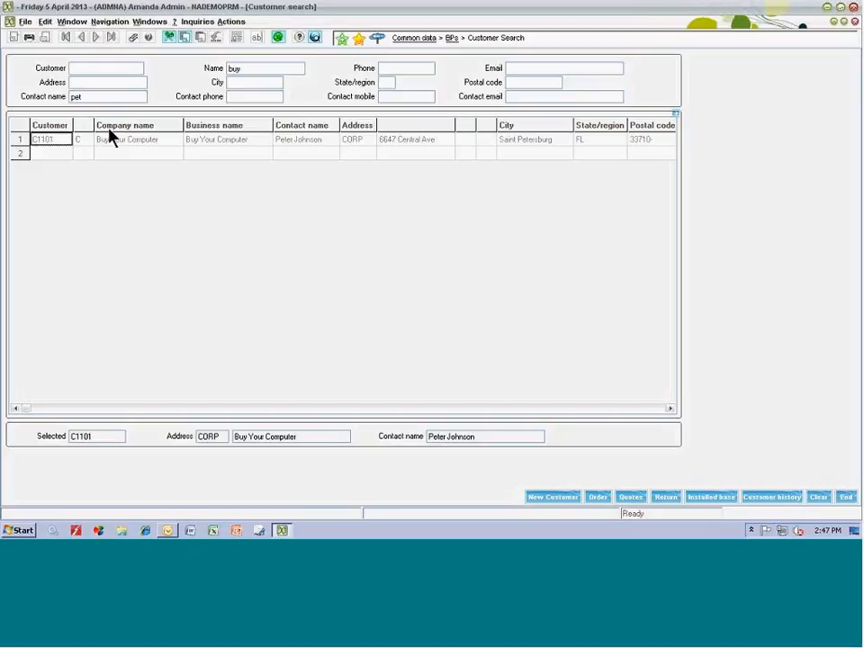
# - Open the customer's BP situation accounting inquiry, and examine its aged open items and the drill-down options for the first invoice
pyautogui.click(198, 23)
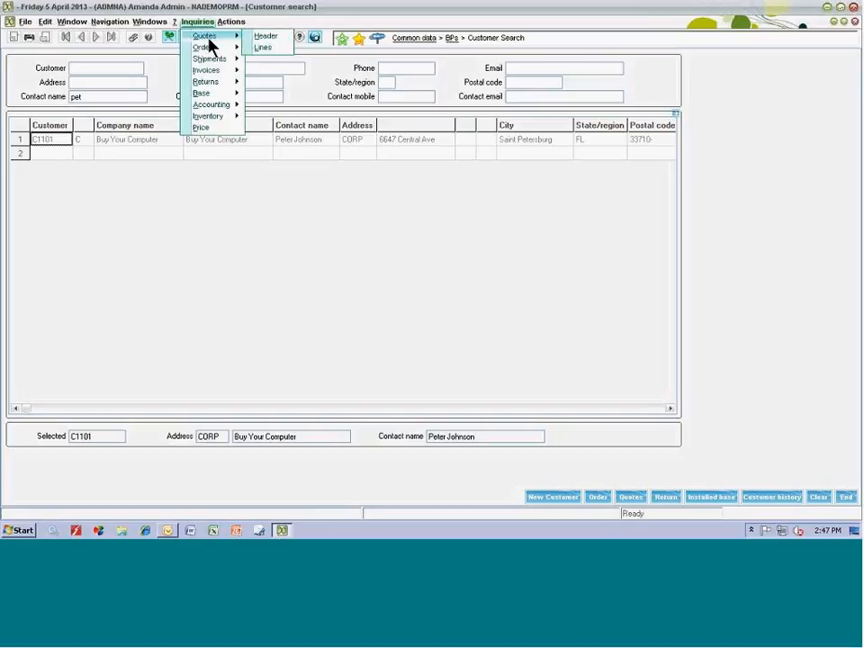
pyautogui.moveTo(213, 72)
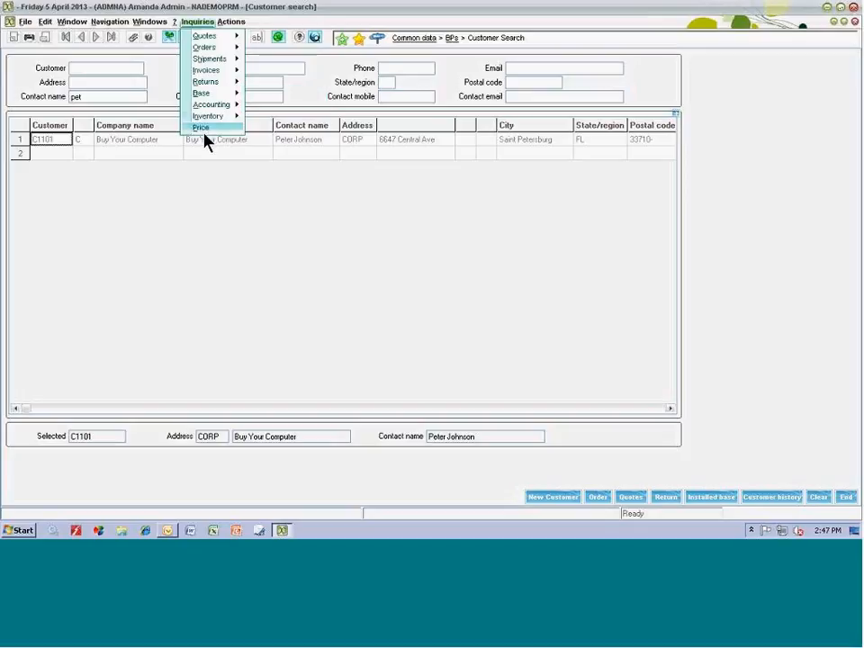
pyautogui.moveTo(222, 115)
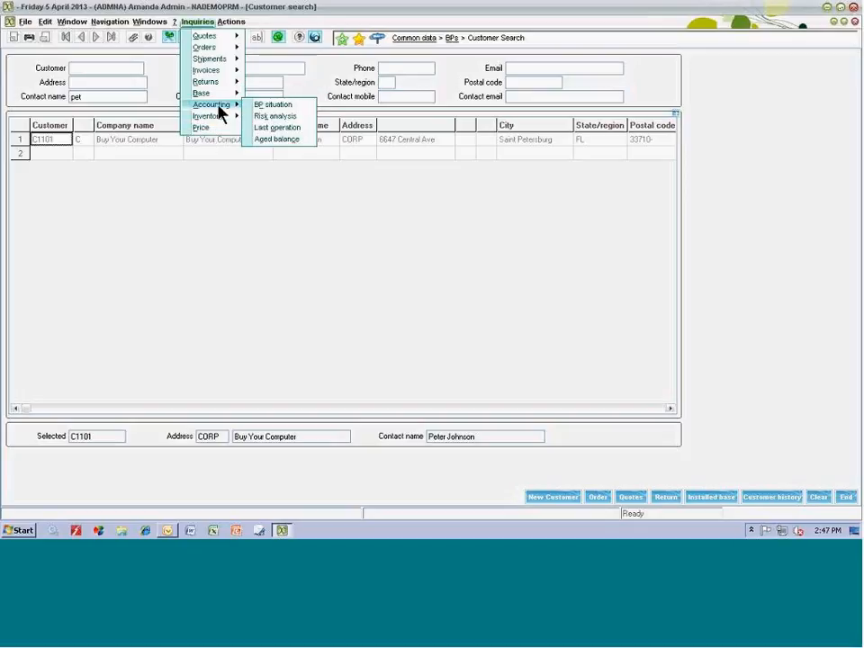
pyautogui.click(282, 105)
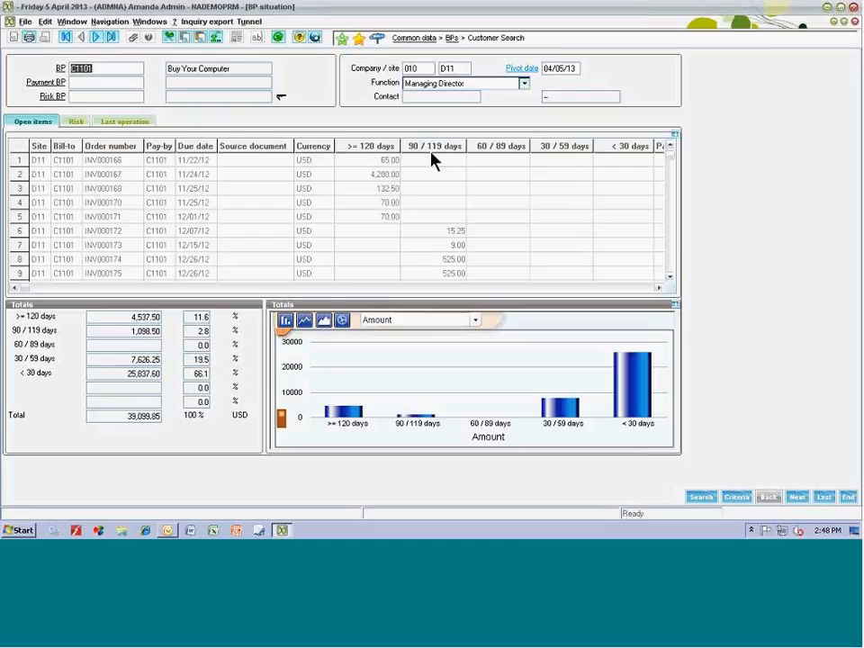
pyautogui.click(152, 320)
pyautogui.click(109, 161)
pyautogui.rightClick(111, 161)
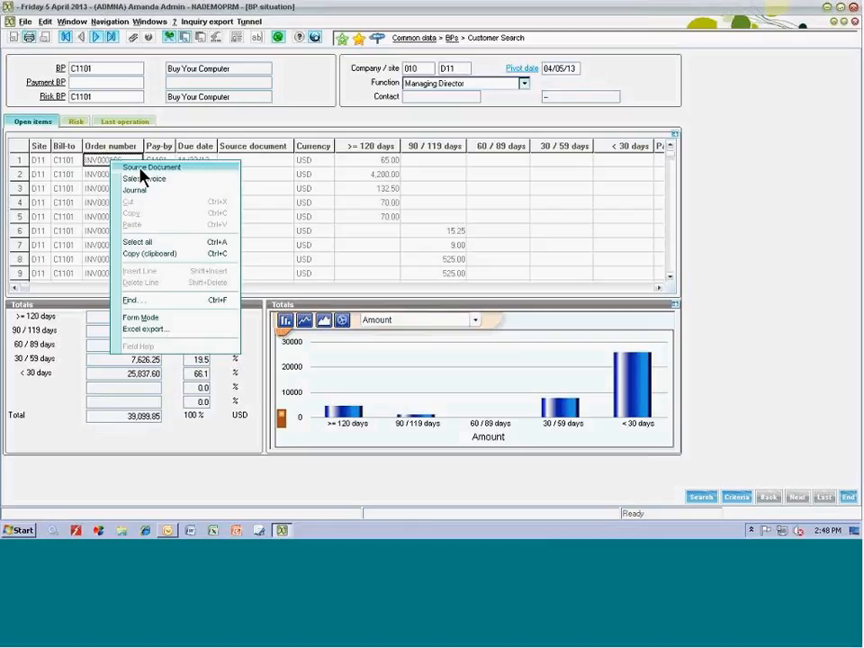
# - Run the search for the customer's risk figures, and examine the drill-down options for the On order amount
pyautogui.click(77, 123)
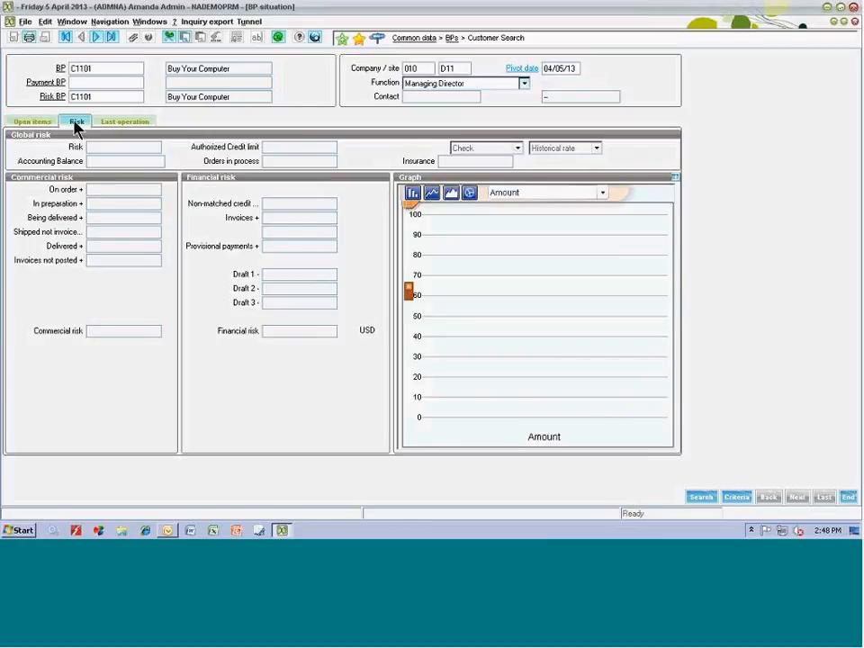
pyautogui.click(700, 498)
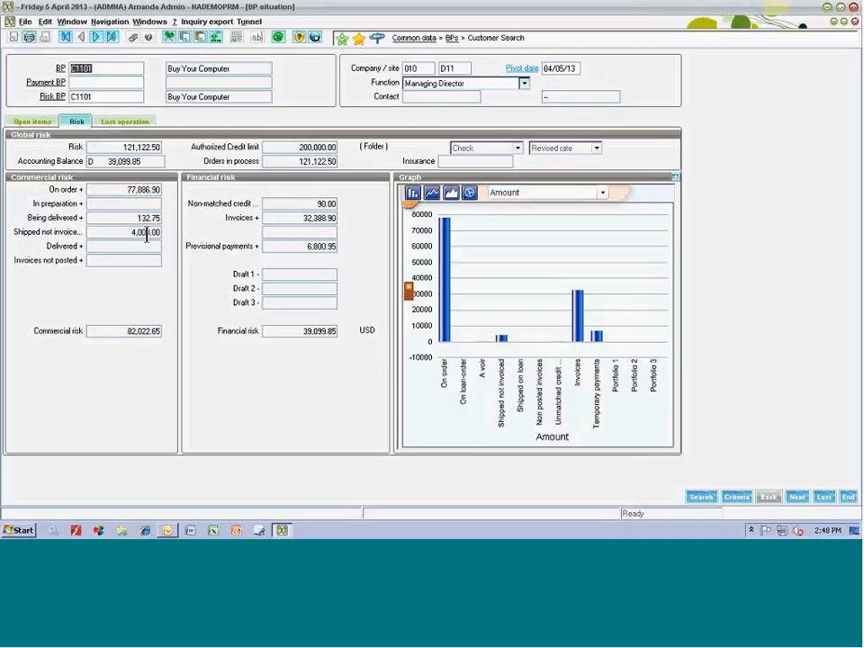
pyautogui.click(140, 189)
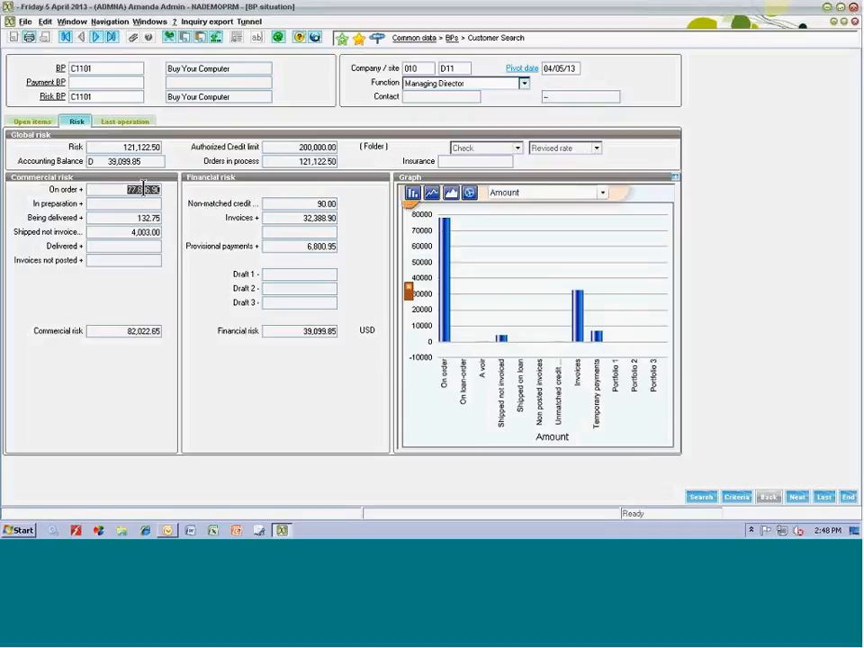
pyautogui.rightClick(144, 189)
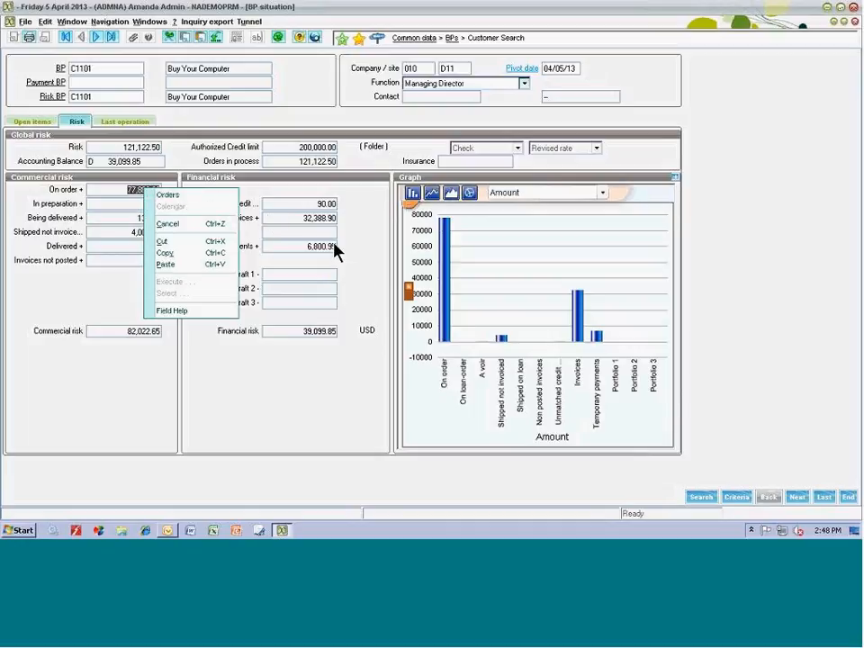
pyautogui.click(363, 237)
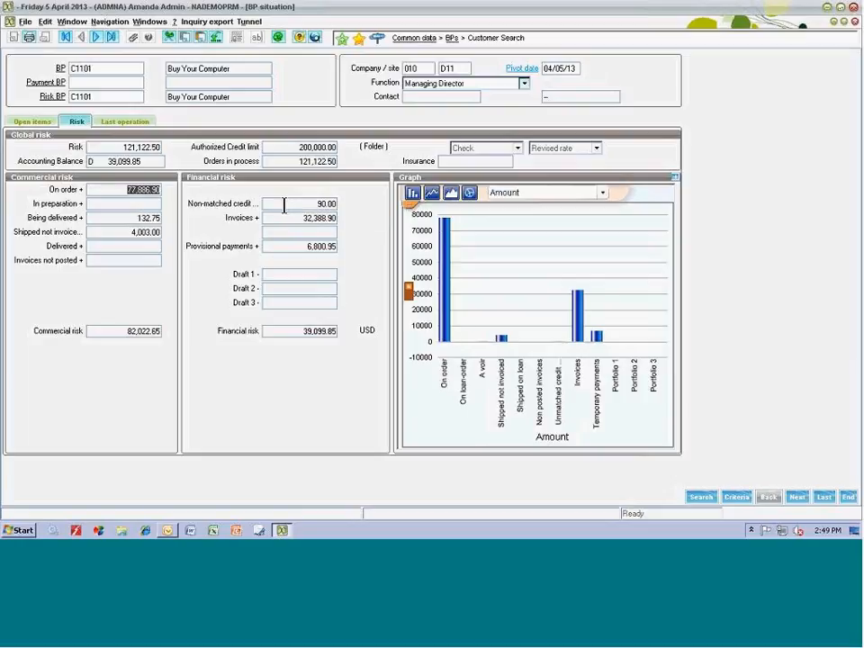
# - Examine the customer's last operations and the last quote's drill-down options, and close the BP situation inquiry
pyautogui.click(129, 124)
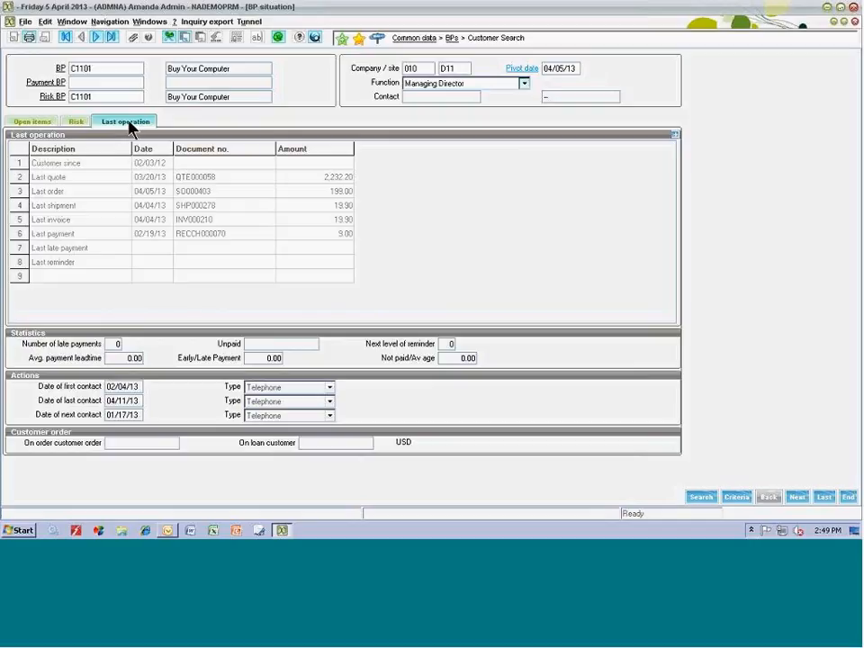
pyautogui.rightClick(235, 179)
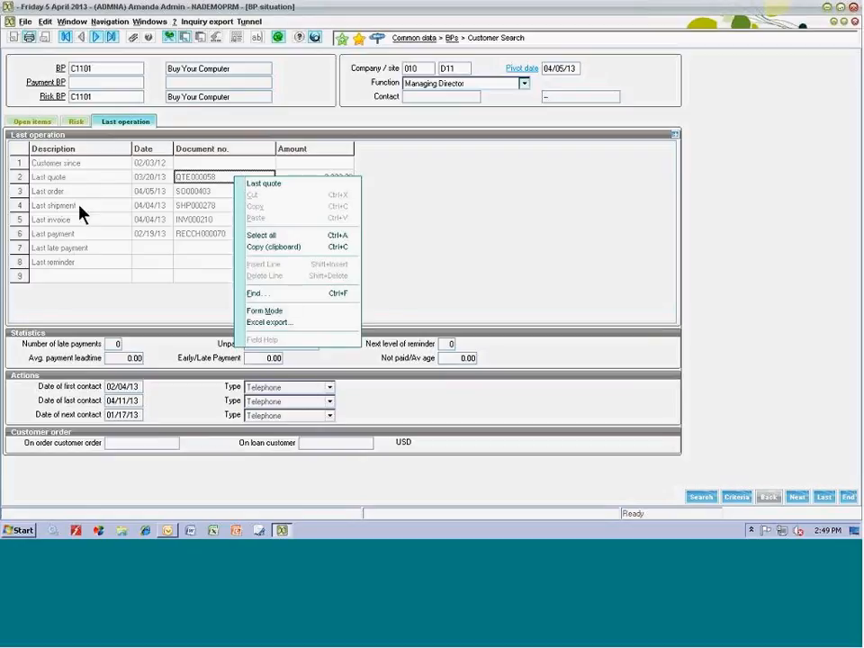
pyautogui.click(133, 302)
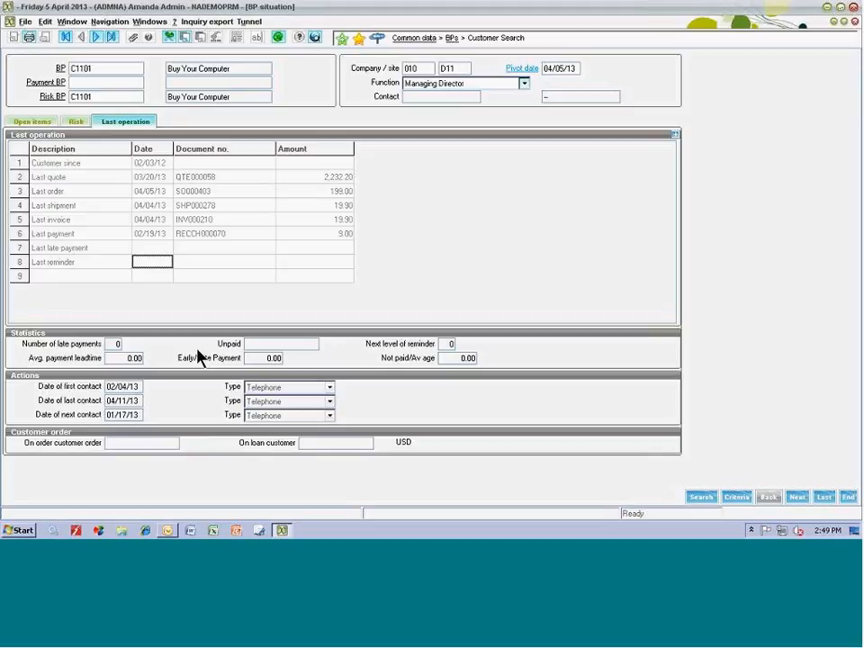
pyautogui.click(848, 497)
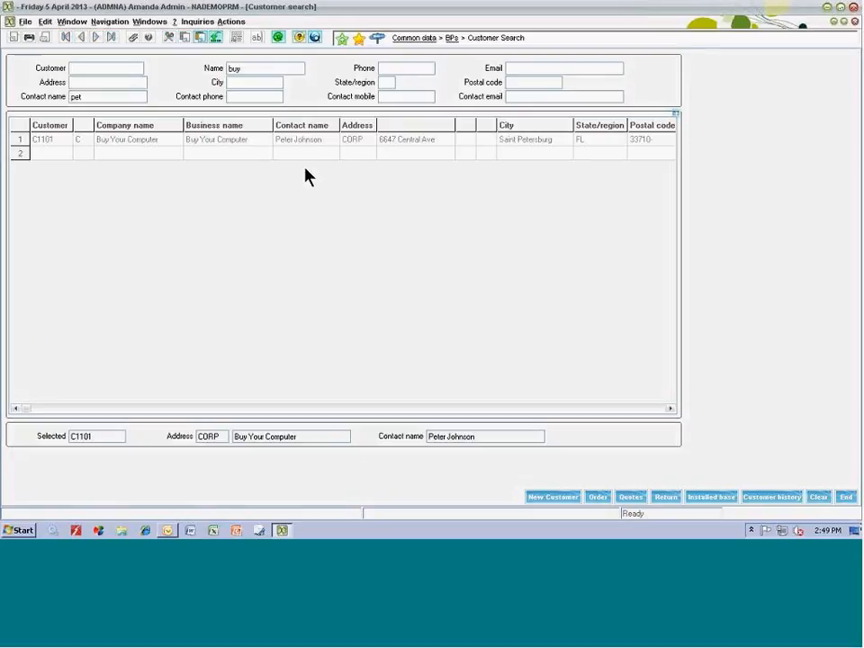
# - Examine the inquiries and actions available for the selected customer, and view a blank sales order for that customer without saving it
pyautogui.click(197, 23)
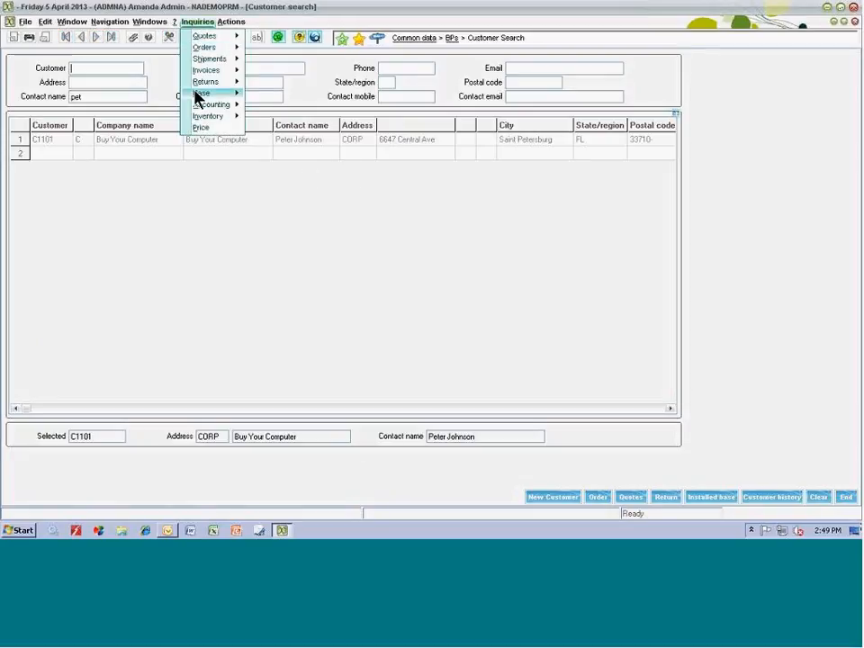
pyautogui.moveTo(231, 25)
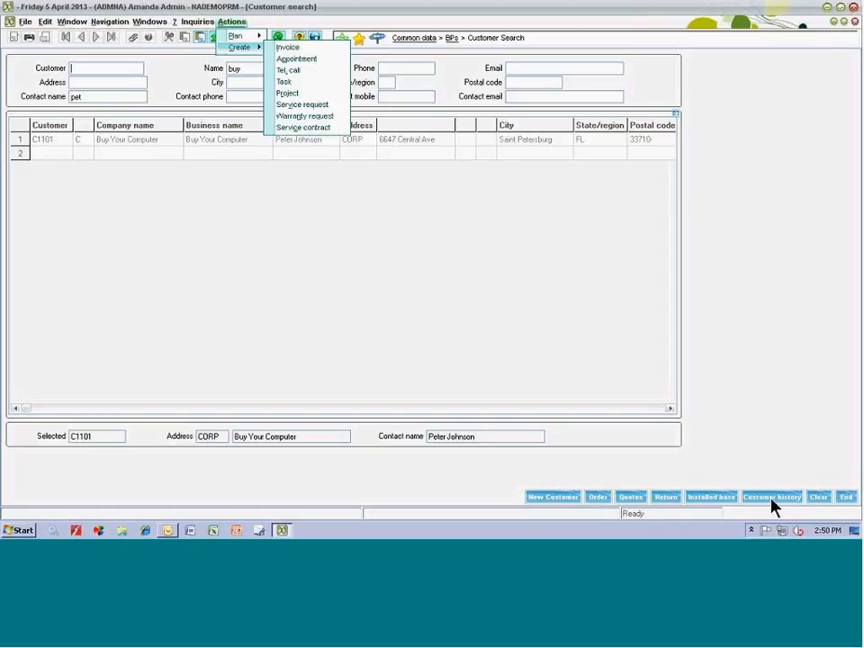
pyautogui.click(599, 497)
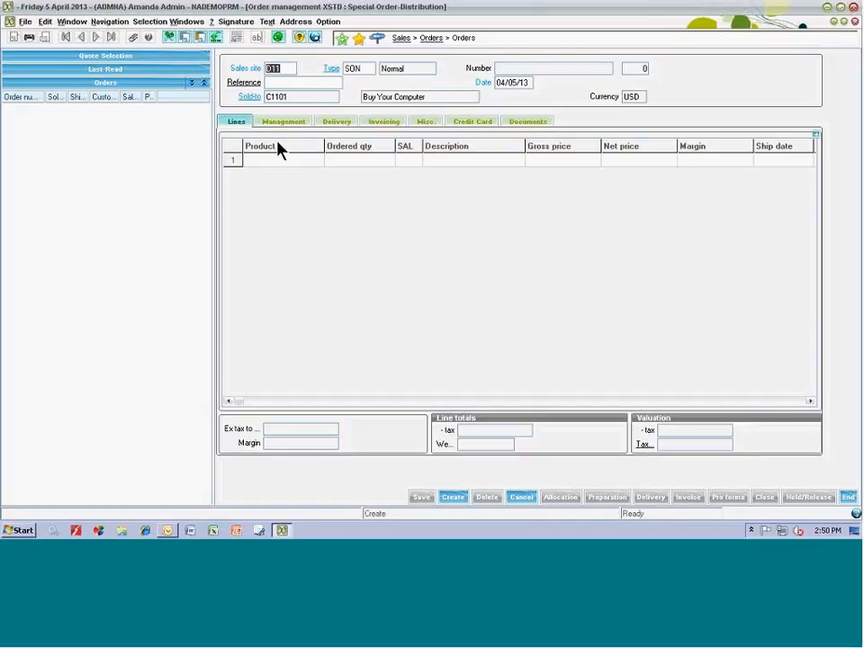
pyautogui.click(259, 161)
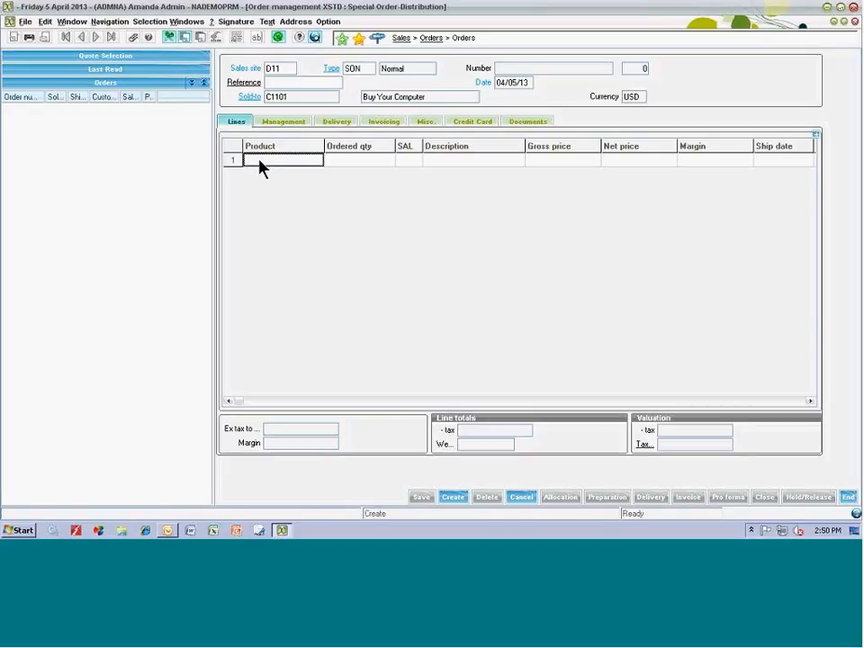
pyautogui.click(848, 498)
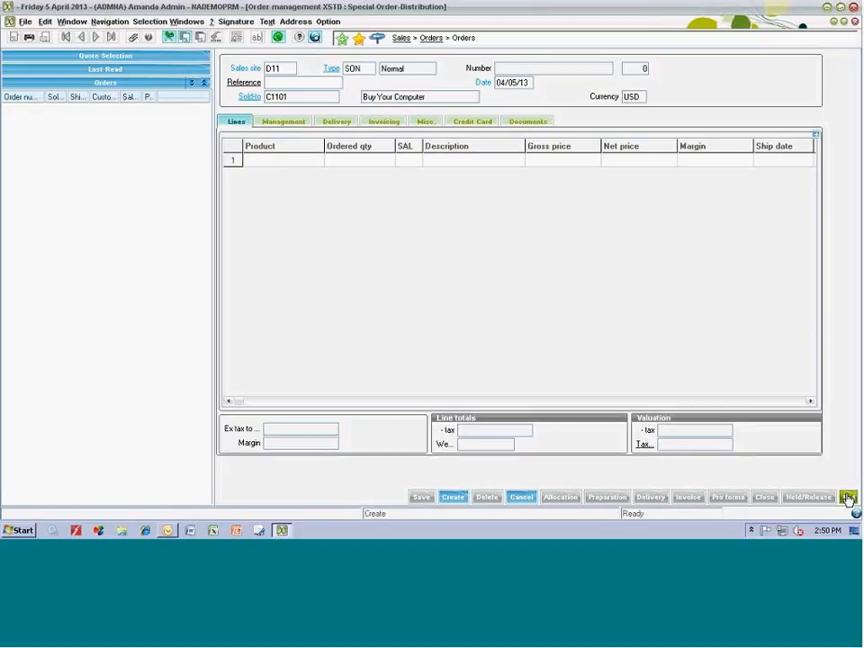
pyautogui.click(444, 315)
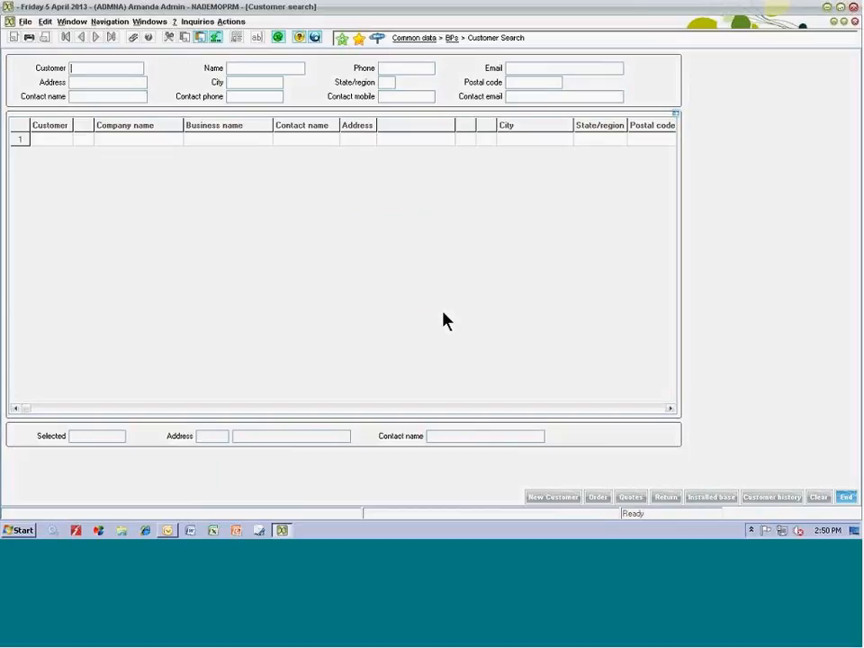
# - Close the customer search and start a new sales order from the Distribution process map
pyautogui.click(846, 496)
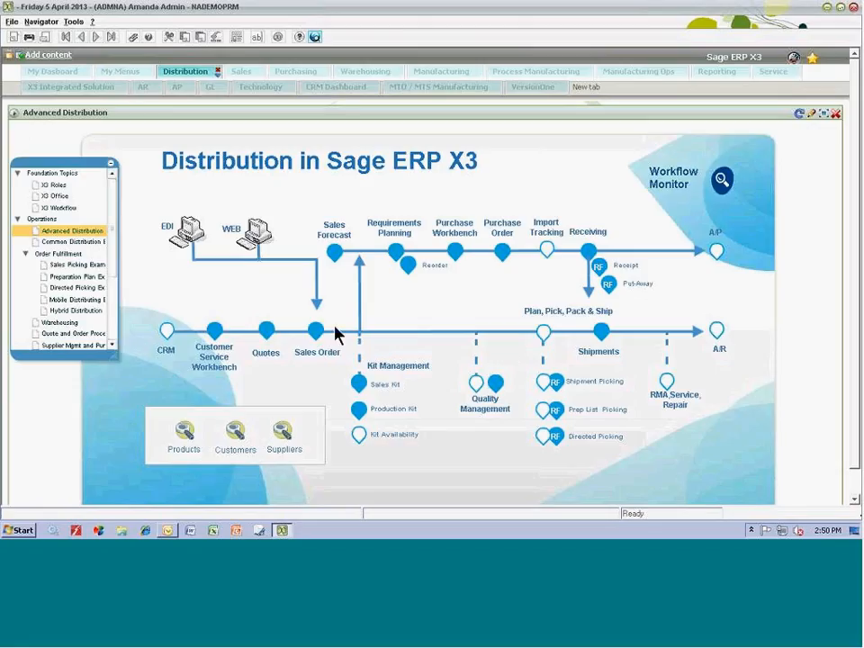
pyautogui.click(315, 332)
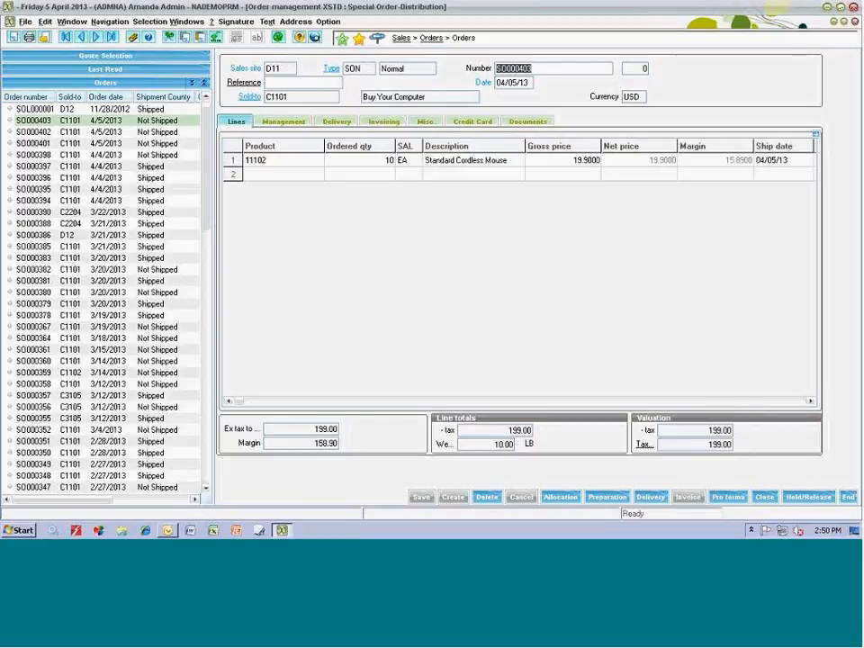
pyautogui.click(14, 39)
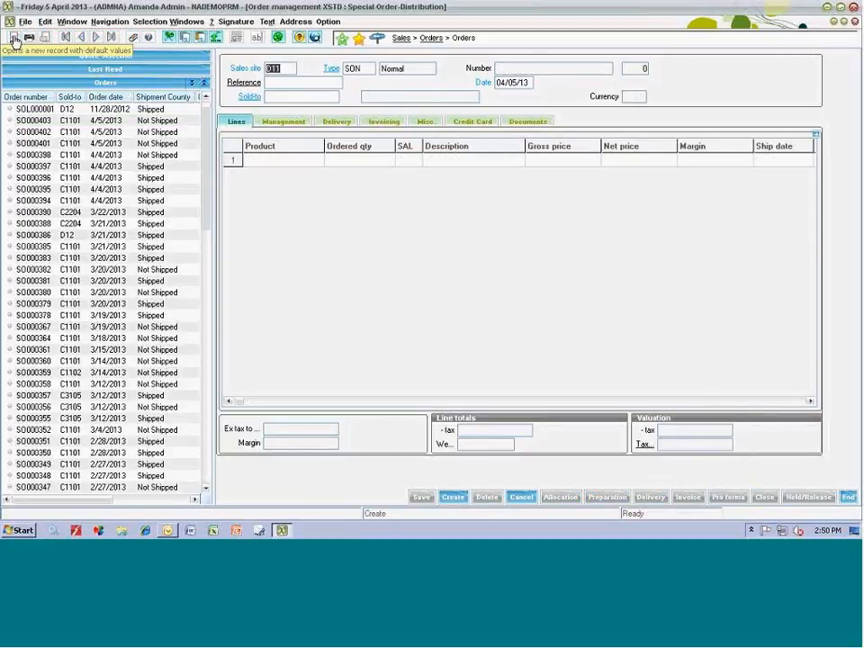
# - Look up the order's Sold-to customer in Quick Customer Search by name "pet" and by name "buy", and close the search
pyautogui.click(274, 99)
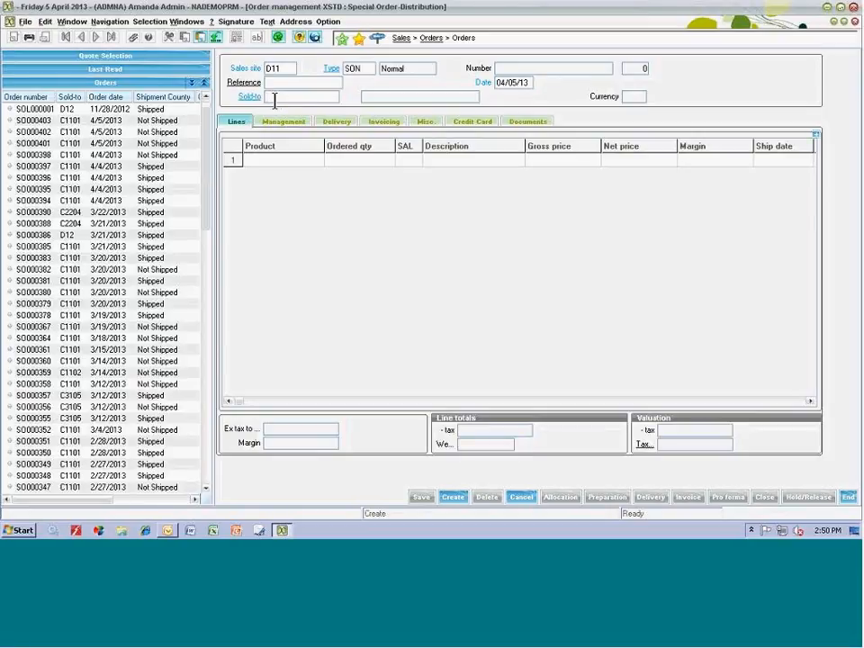
pyautogui.rightClick(276, 102)
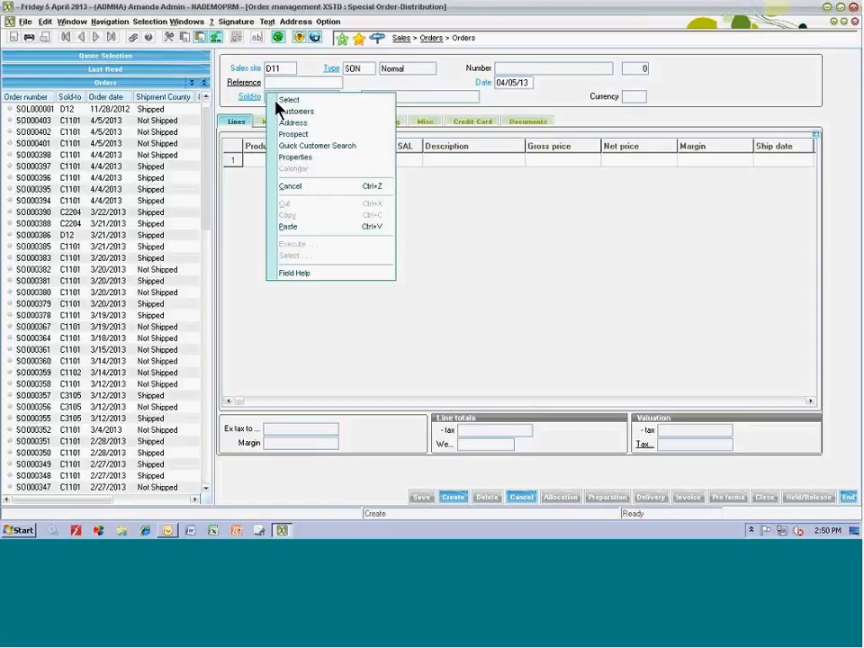
pyautogui.click(275, 102)
pyautogui.write('pet')
pyautogui.press('Tab')
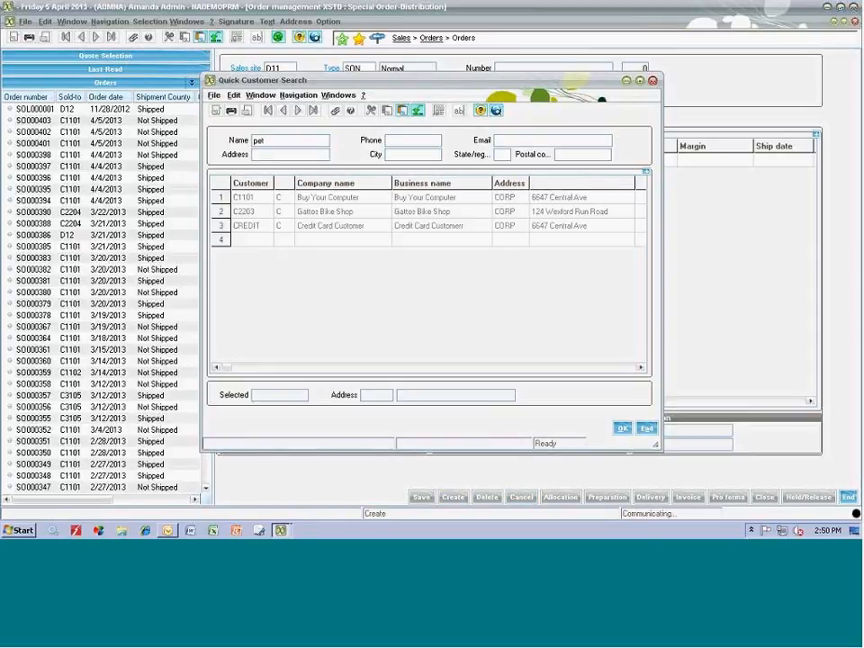
pyautogui.click(270, 143)
pyautogui.press('BackSpace')
pyautogui.write('buy')
pyautogui.press('Tab')
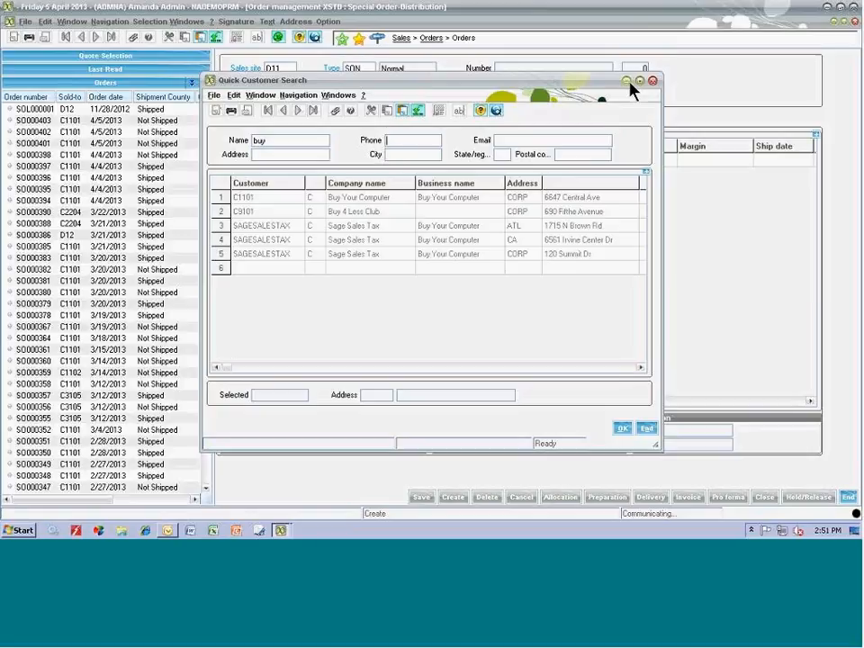
pyautogui.click(652, 80)
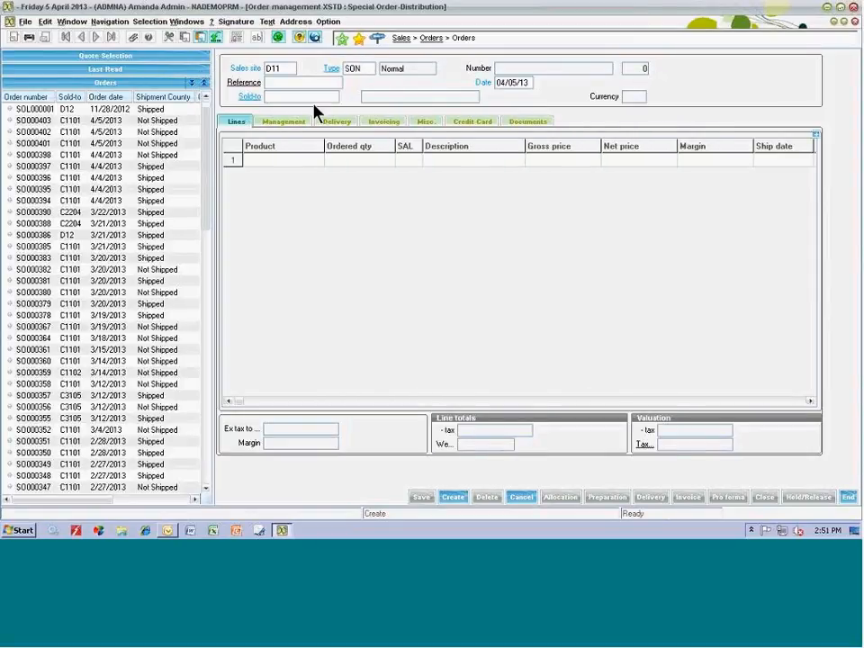
# - Run Quick Customer Search for the name "pet" and set Buy Your Computer as the order's Sold-to customer
pyautogui.rightClick(276, 95)
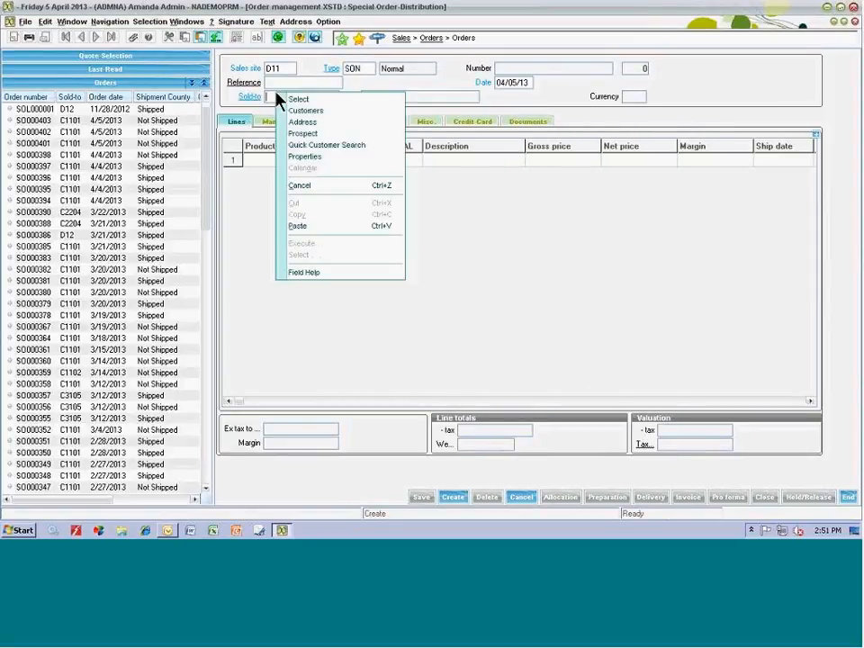
pyautogui.click(321, 147)
pyautogui.write('pet')
pyautogui.press('Tab')
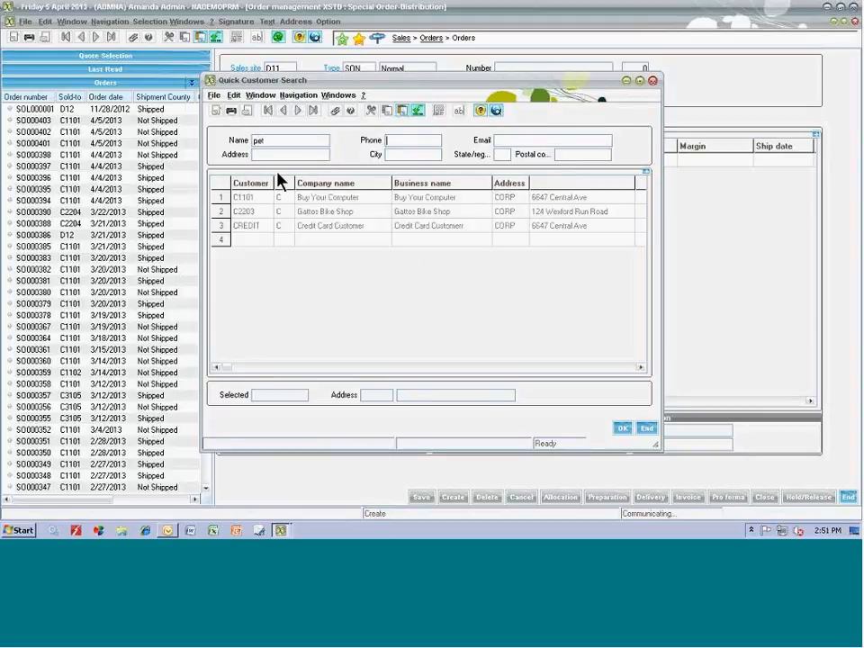
pyautogui.click(251, 199)
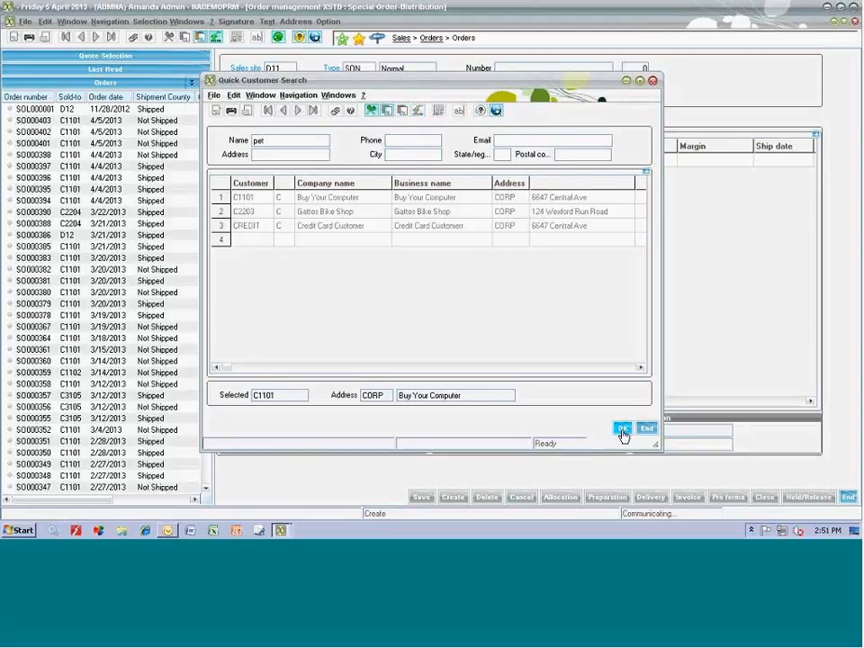
pyautogui.click(623, 430)
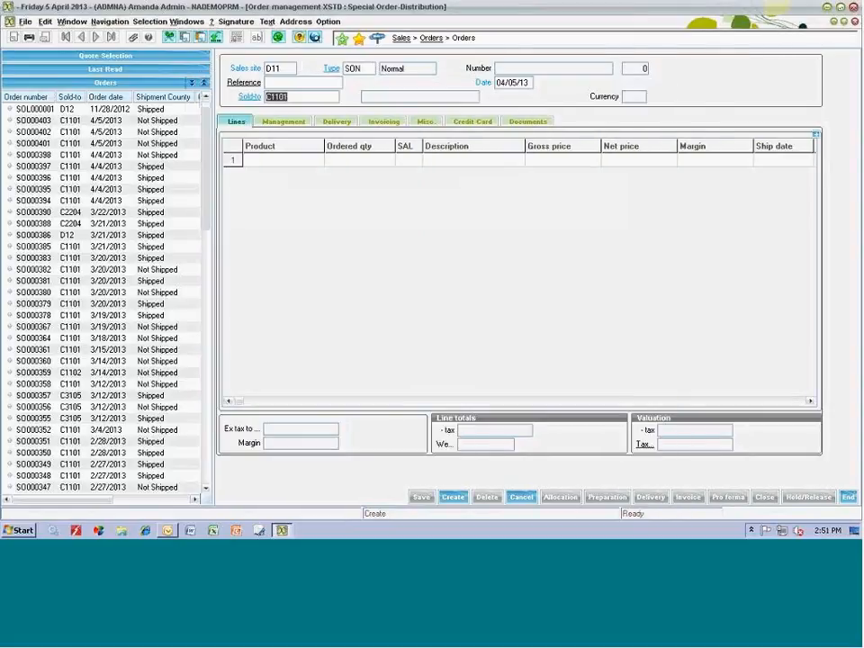
# - Look up products for the first order line by "ous" and by "111", closing each selection list without choosing a product
pyautogui.click(270, 159)
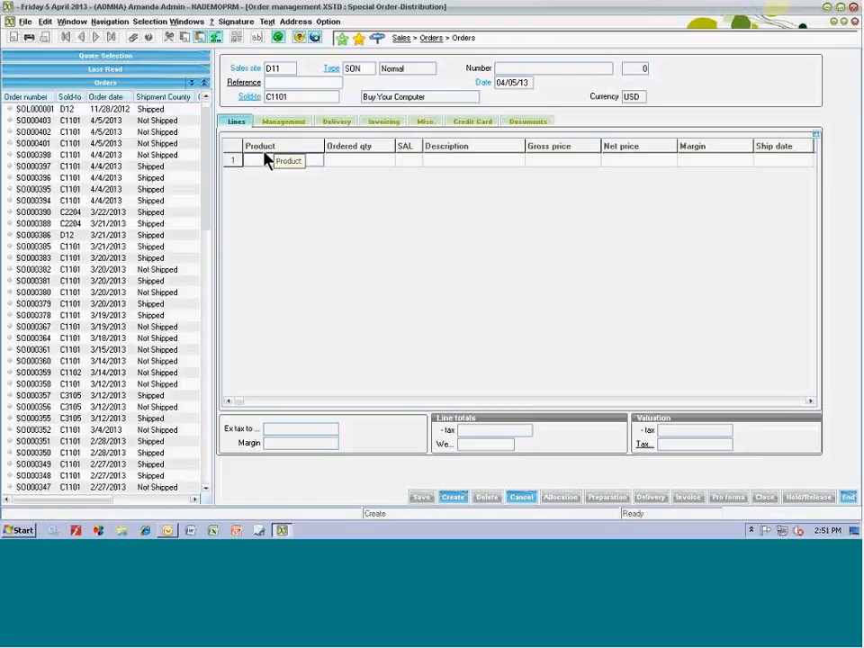
pyautogui.write('u')
pyautogui.write('us')
pyautogui.press('Tab')
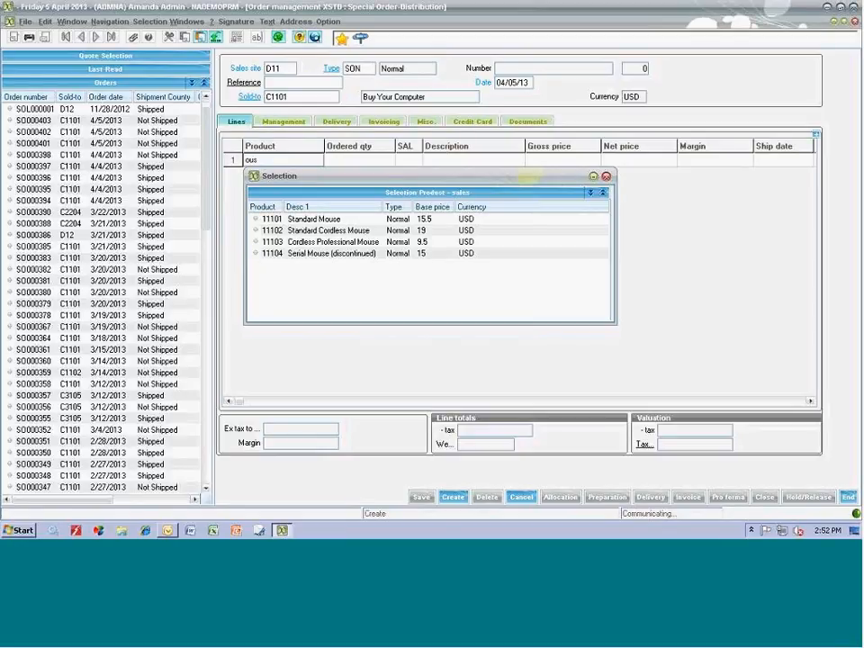
pyautogui.click(605, 176)
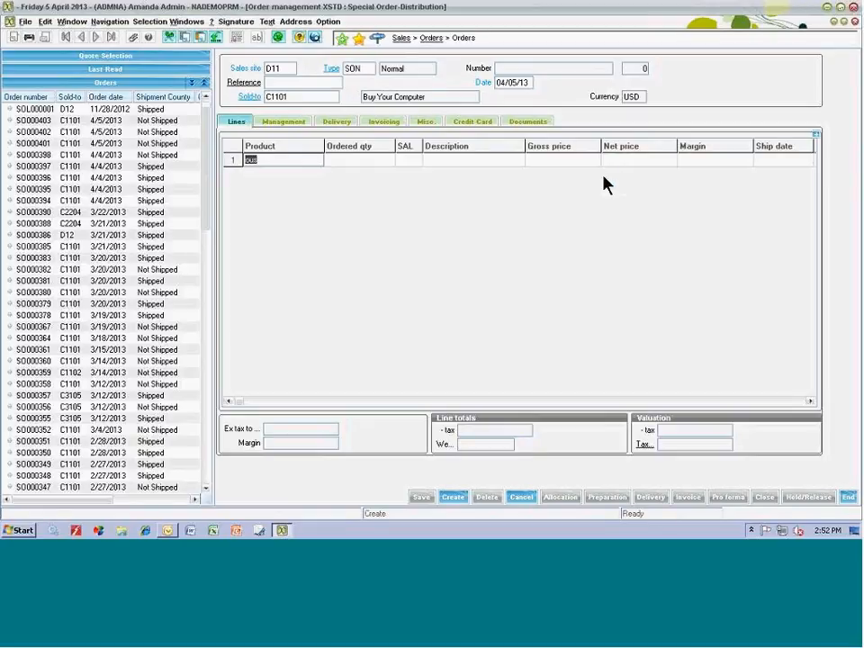
pyautogui.write('111')
pyautogui.press('Tab')
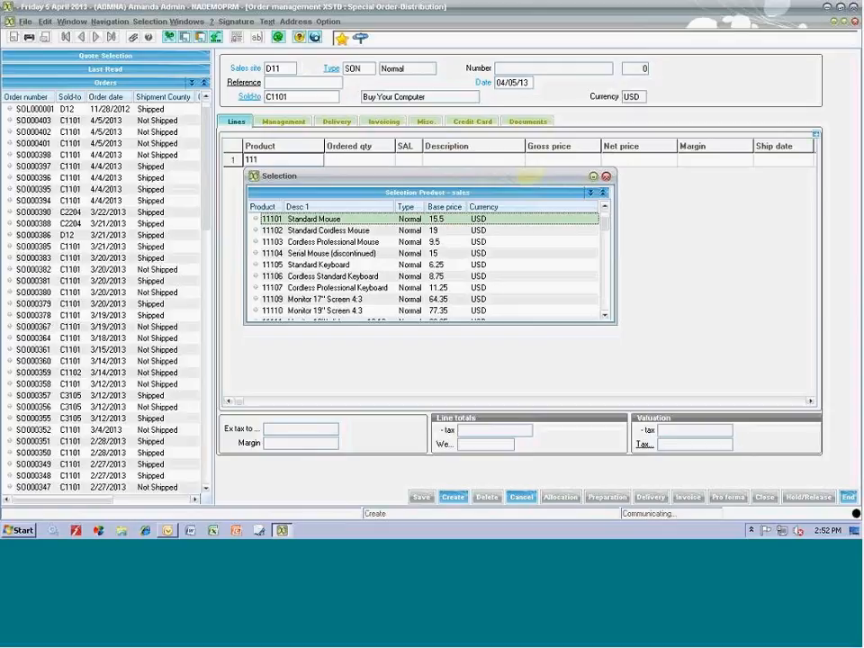
pyautogui.click(606, 176)
# - Open the product selection for the first order line and filter its description column by "*ous*"
pyautogui.rightClick(281, 162)
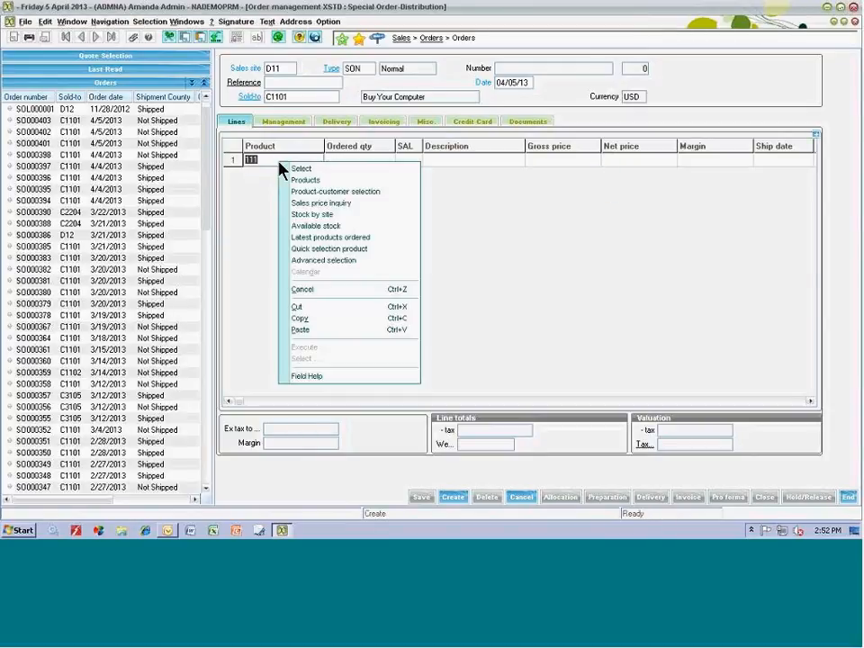
pyautogui.click(304, 170)
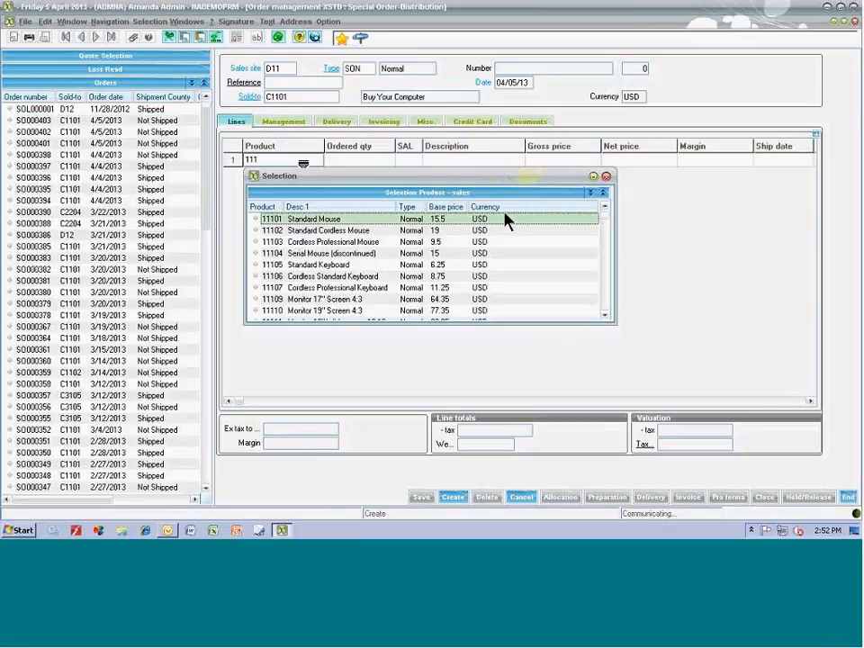
pyautogui.rightClick(348, 220)
pyautogui.click(345, 218)
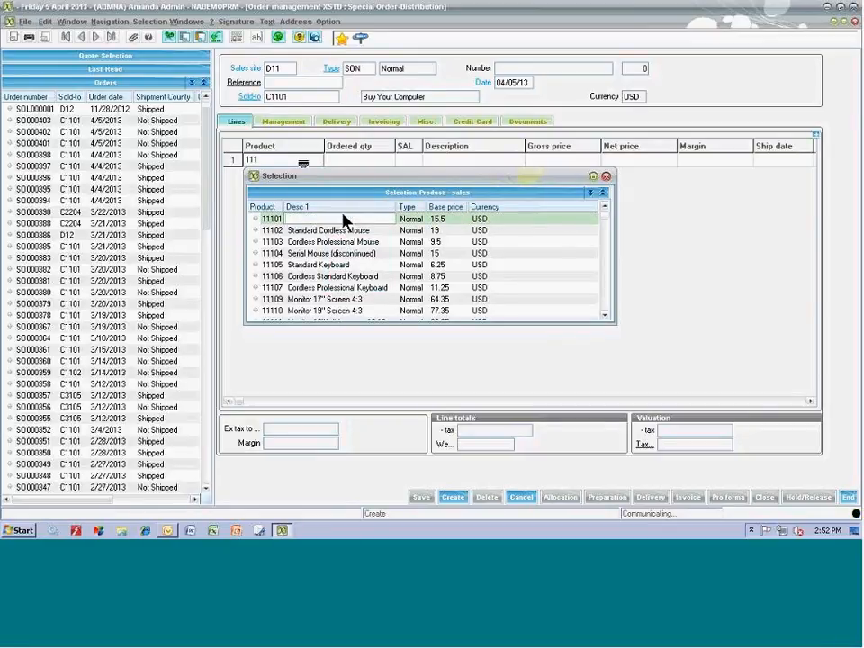
pyautogui.write('*ous*')
pyautogui.press('Return')
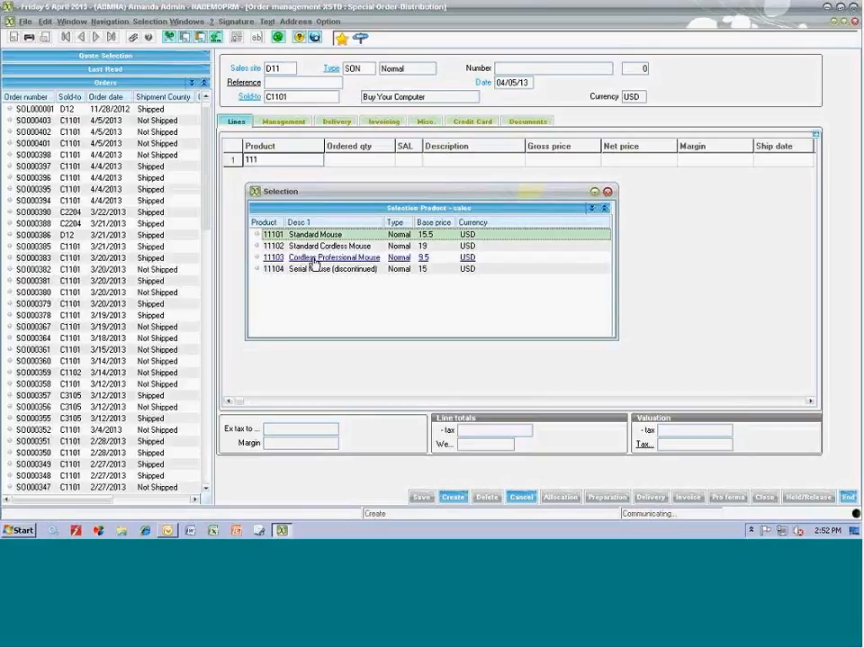
# - Choose product 11103, Cordless Professional Mouse, for the first order line with an ordered quantity of 1, dismissing the product notes
pyautogui.click(314, 259)
pyautogui.doubleClick(314, 259)
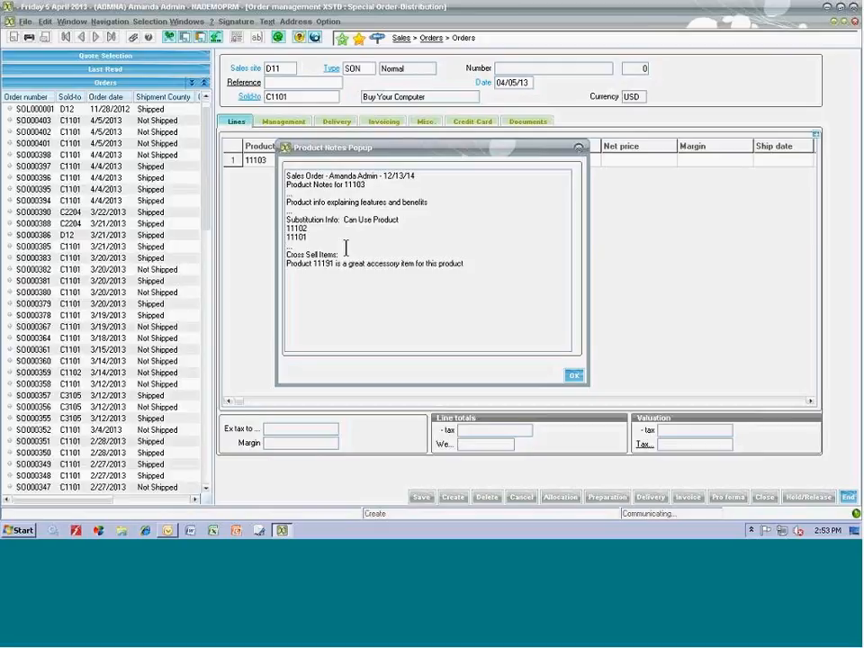
pyautogui.click(574, 376)
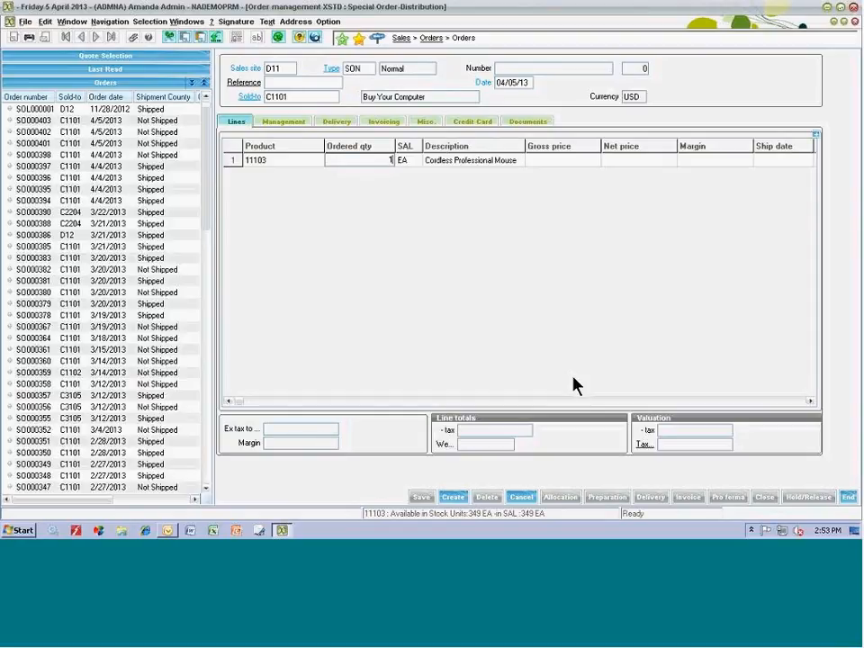
pyautogui.press('Return')
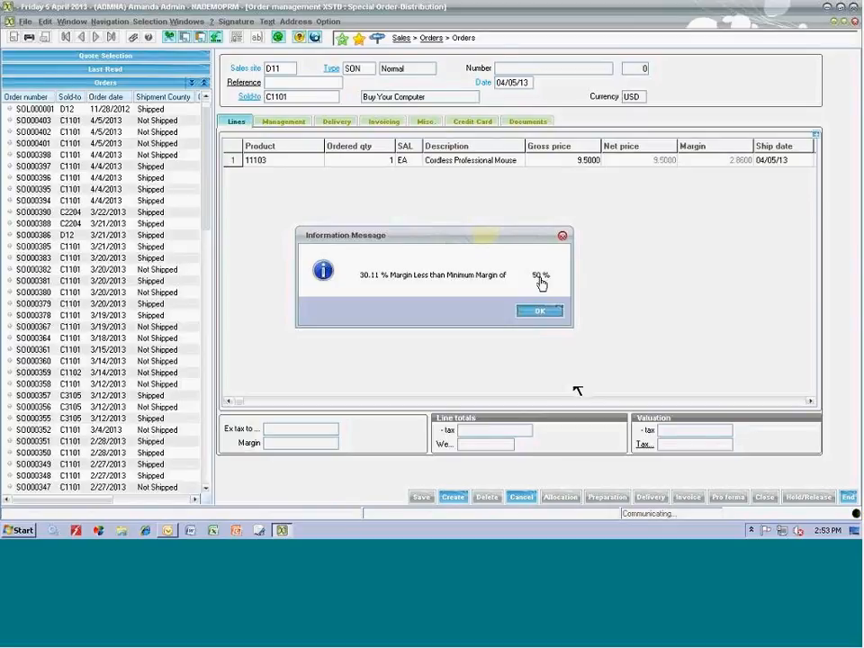
pyautogui.click(540, 312)
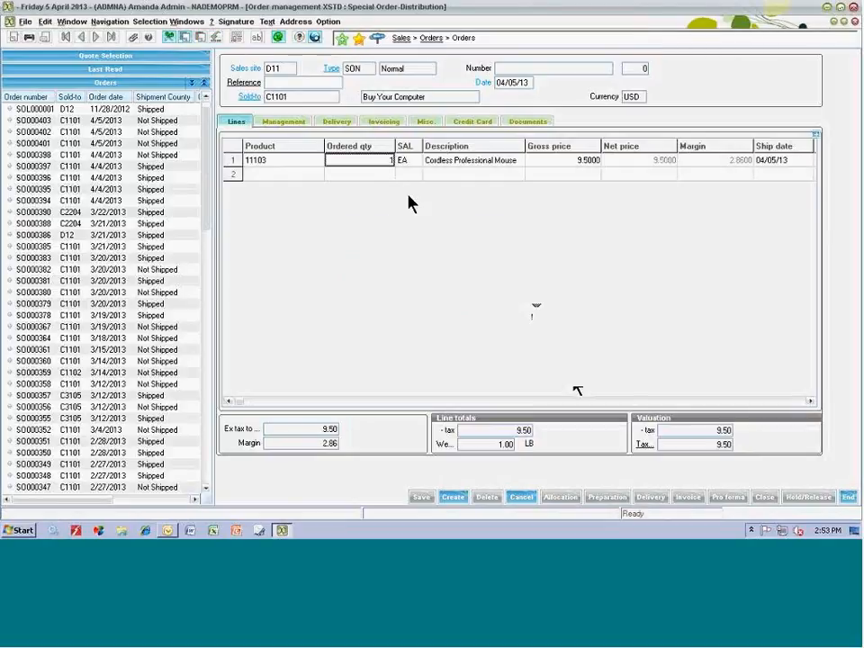
# - Set the Cordless Professional Mouse line's ordered quantity to 10000 and decline recalculating prices and discounts
pyautogui.write('1')
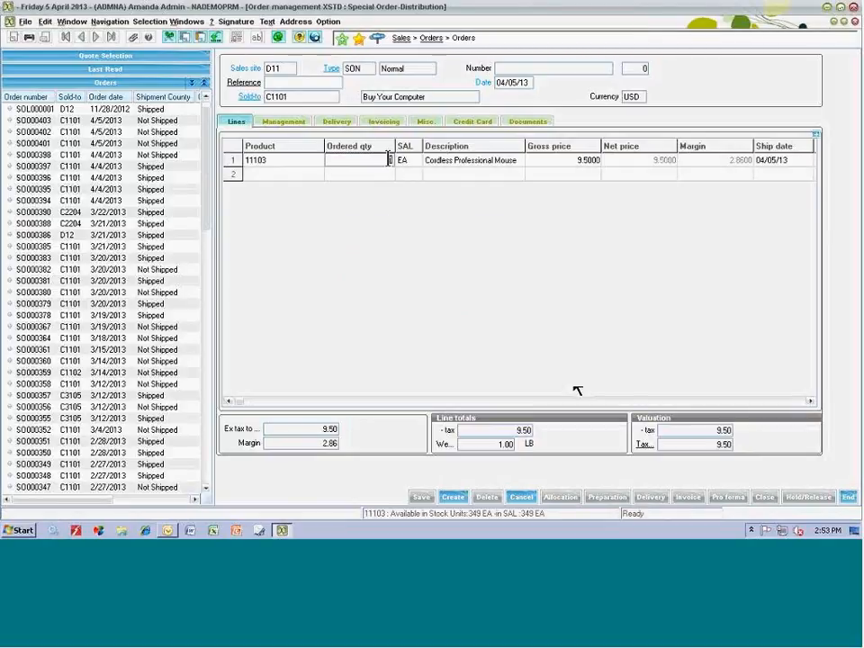
pyautogui.write('0000')
pyautogui.press('Tab')
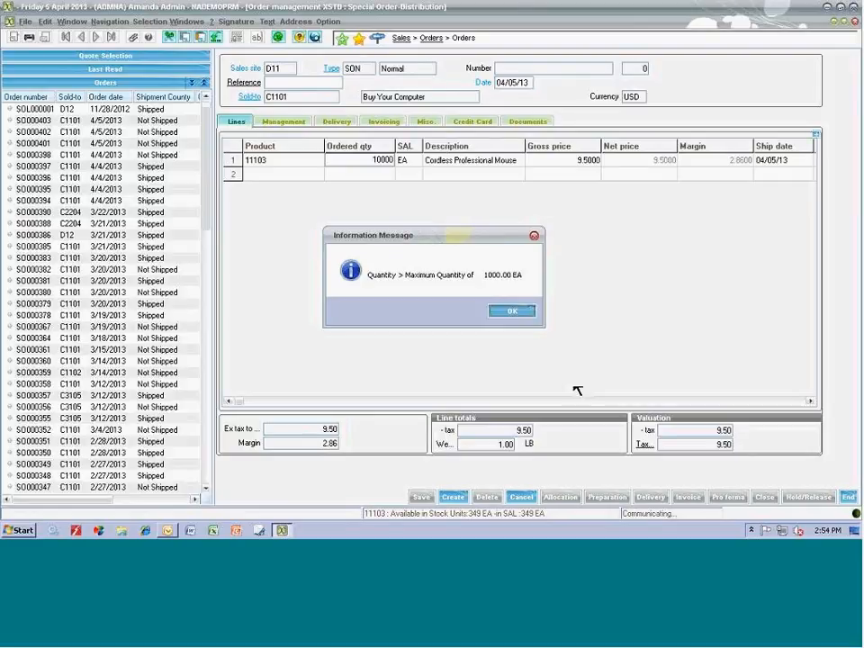
pyautogui.click(496, 312)
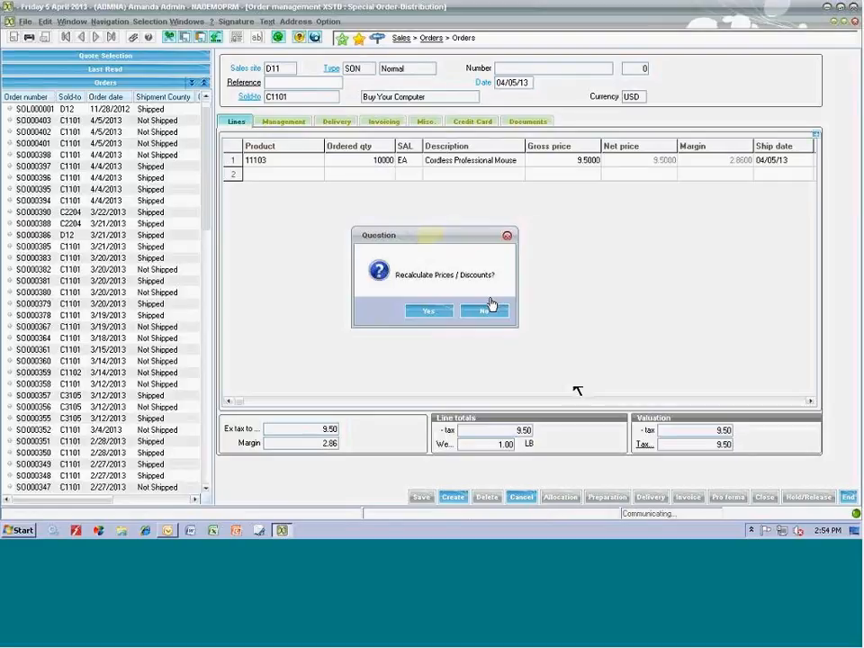
pyautogui.click(495, 312)
pyautogui.click(278, 162)
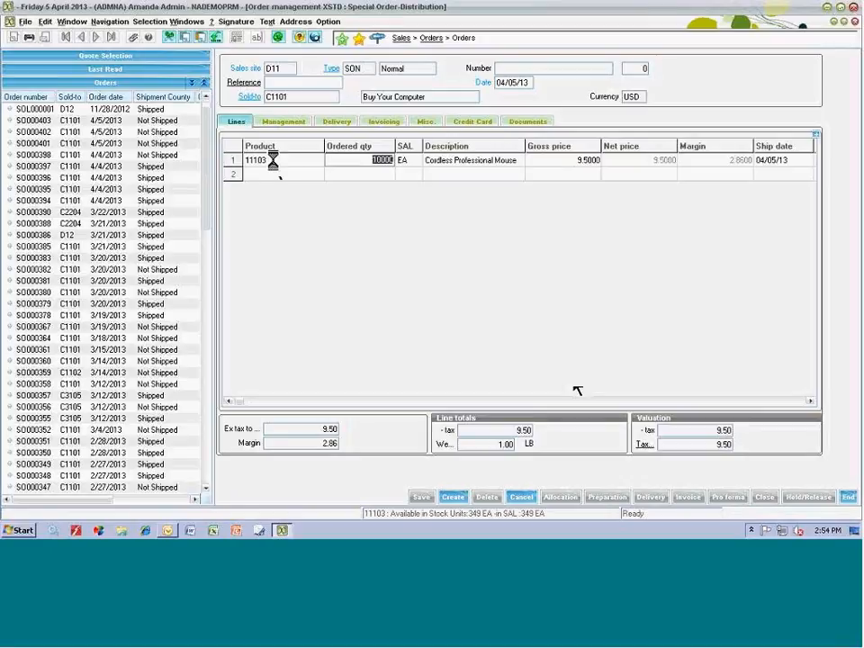
pyautogui.click(261, 178)
pyautogui.click(480, 311)
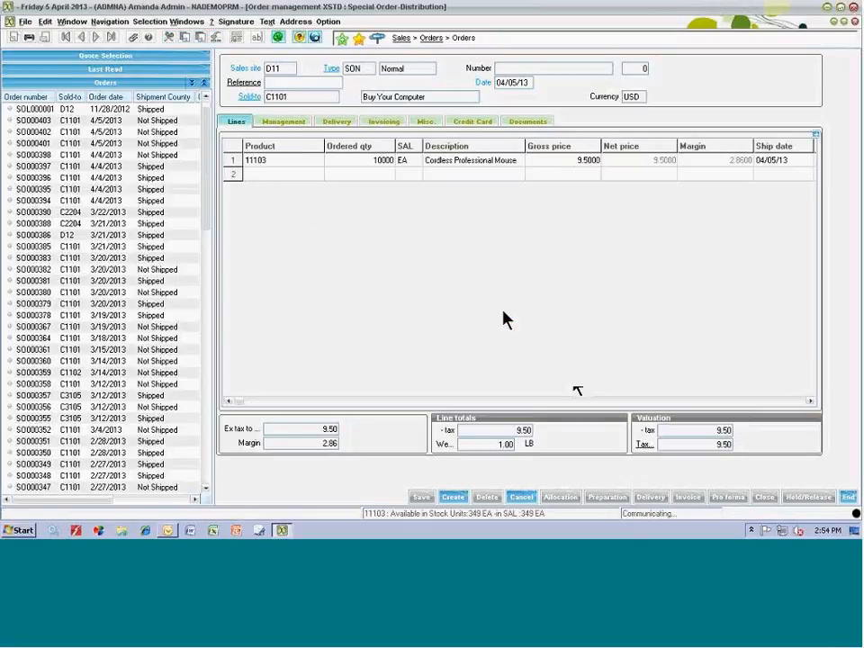
# - Delete the Cordless Professional Mouse line from the order, dismissing the open message first
pyautogui.click(531, 314)
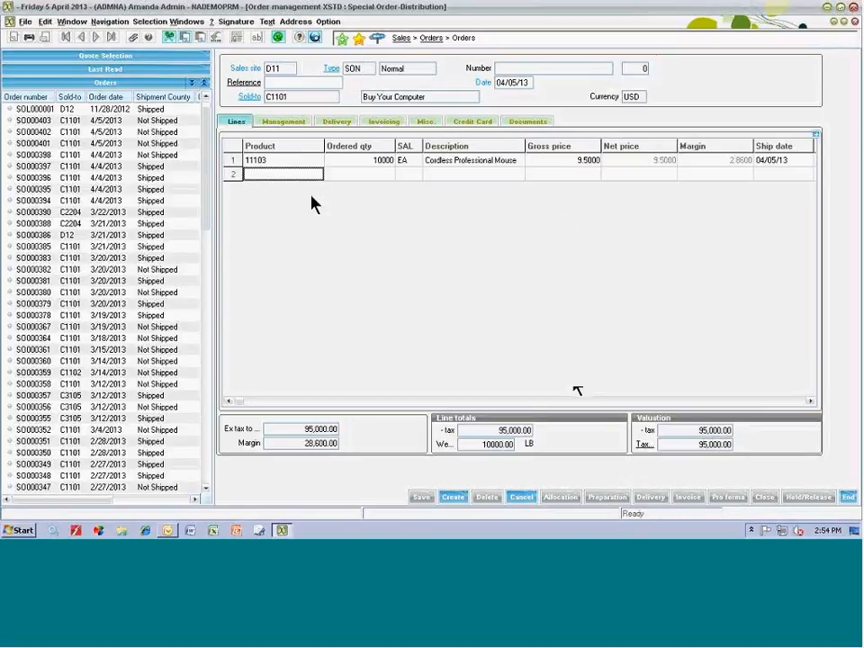
pyautogui.rightClick(266, 162)
pyautogui.click(293, 347)
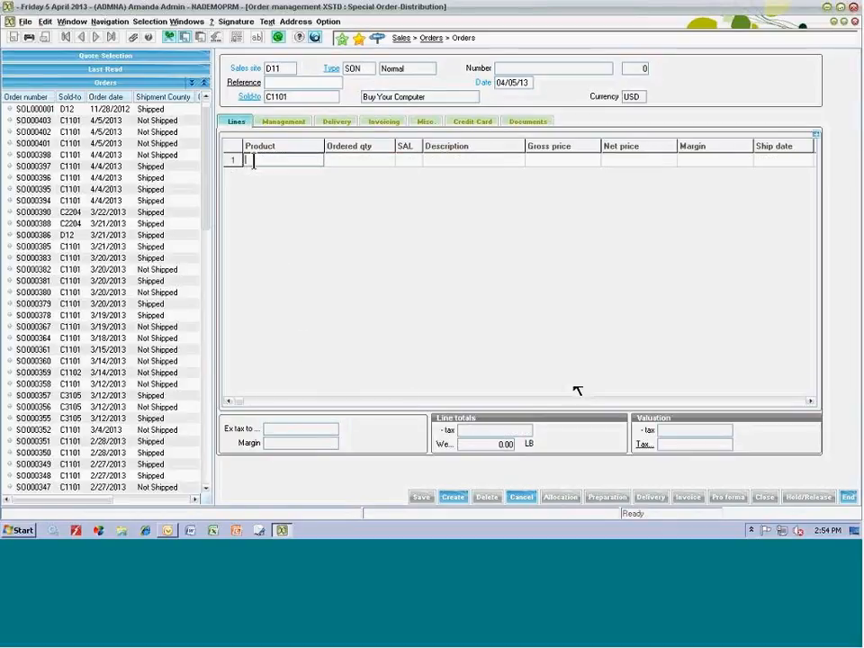
# - Look up "ous" for the first order line, choose discontinued product 11104, Serial Mouse, and accept its replacement by substitution product 11102
pyautogui.write('ous')
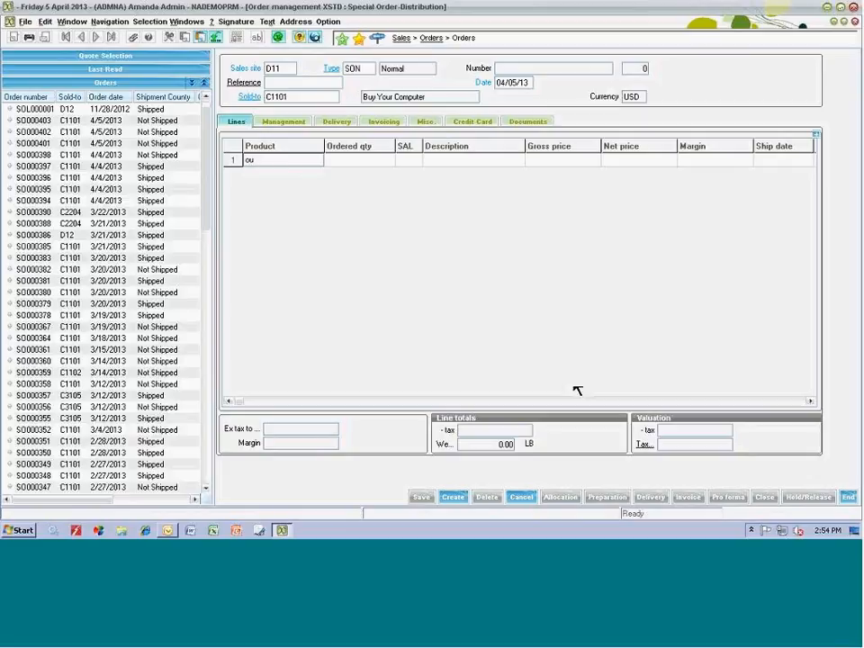
pyautogui.press('Tab')
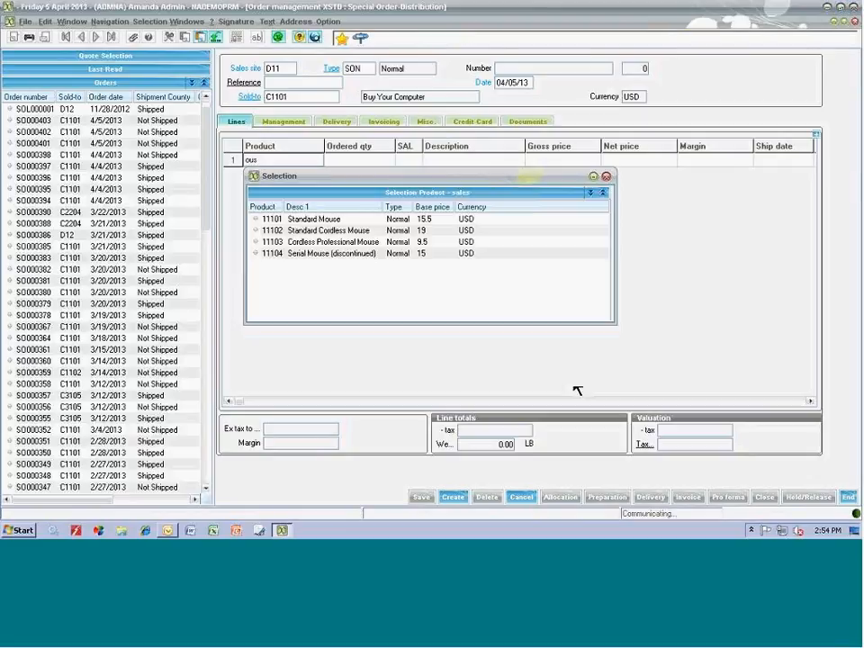
pyautogui.click(327, 259)
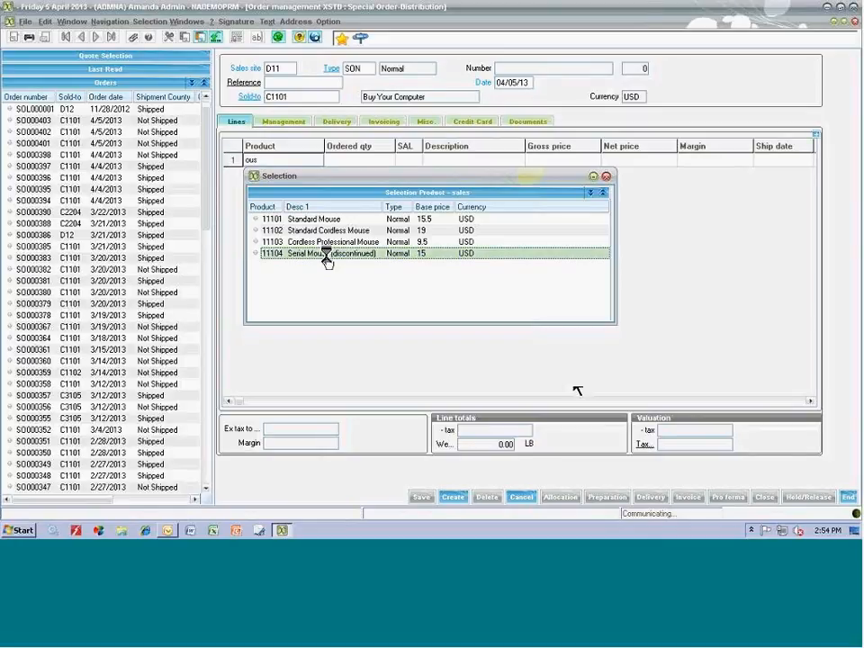
pyautogui.doubleClick(328, 258)
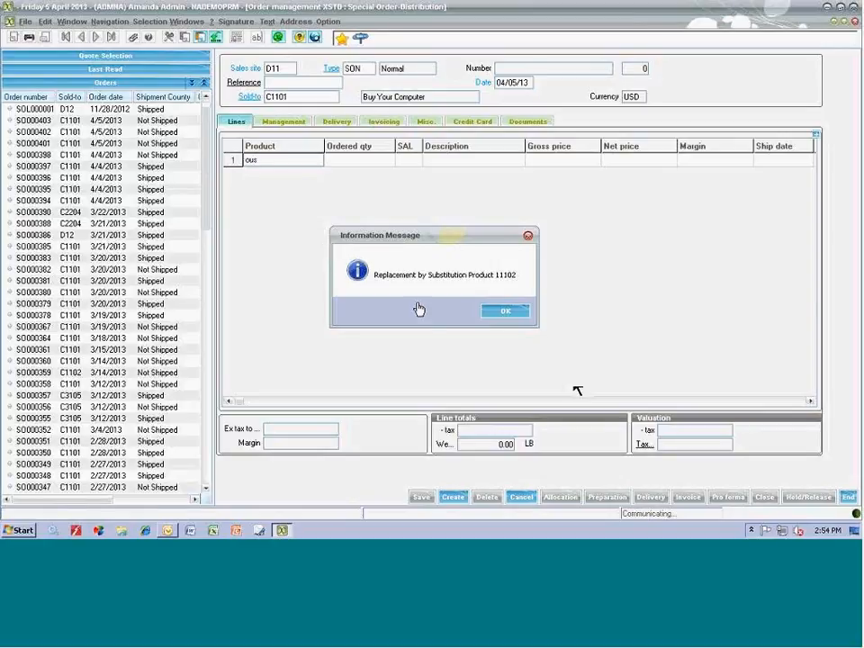
pyautogui.click(504, 313)
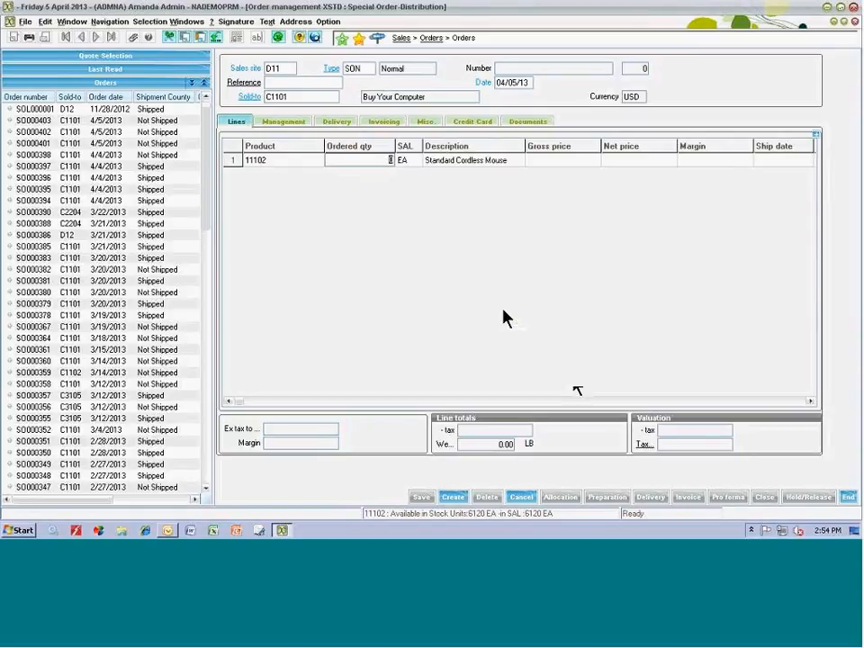
# - Set the Standard Cordless Mouse line's ordered quantity to 10 and dismiss the message
pyautogui.write('10')
pyautogui.press('Tab')
pyautogui.click(503, 311)
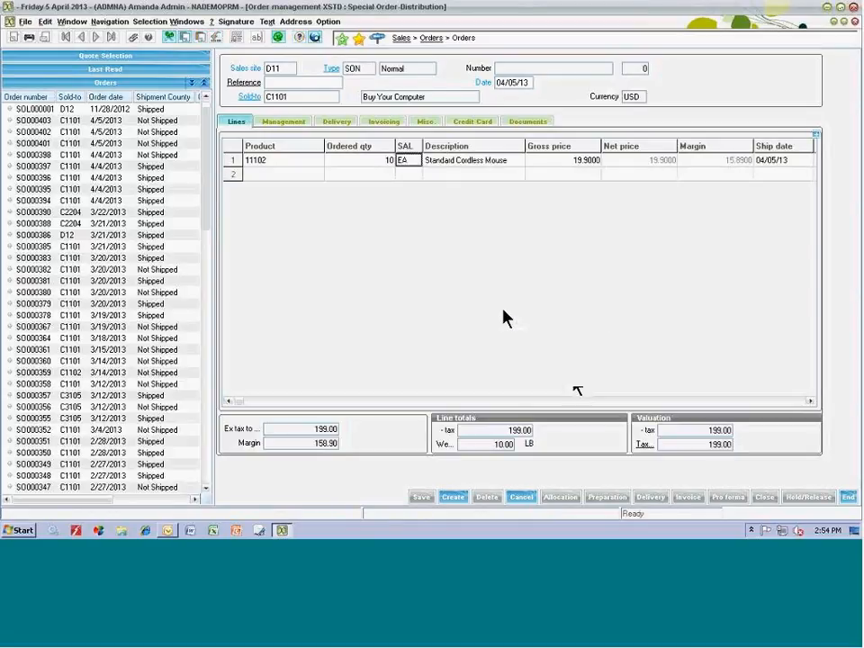
# - Enter "cm1" as the product on the second order line
pyautogui.click(254, 175)
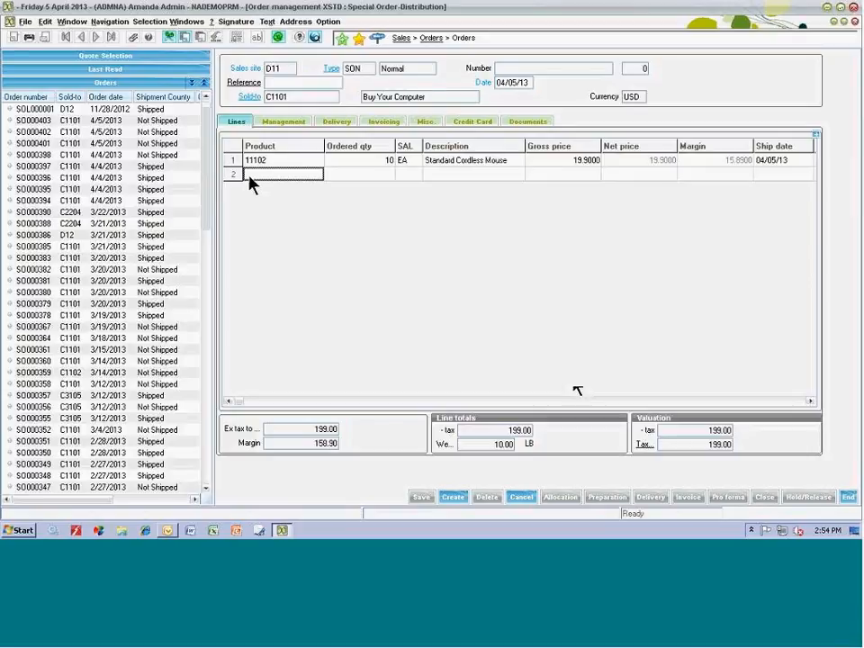
pyautogui.click(250, 176)
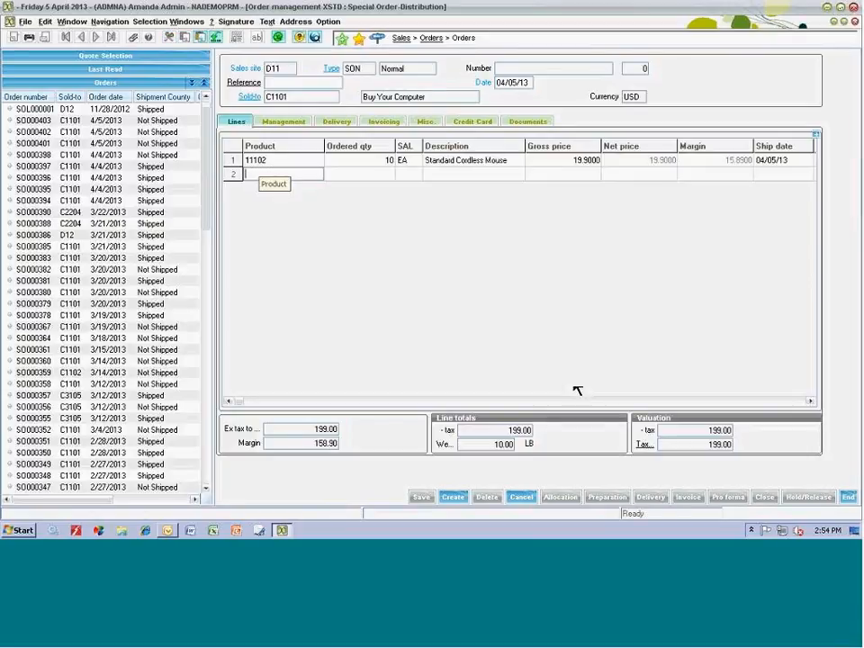
pyautogui.write('cm1')
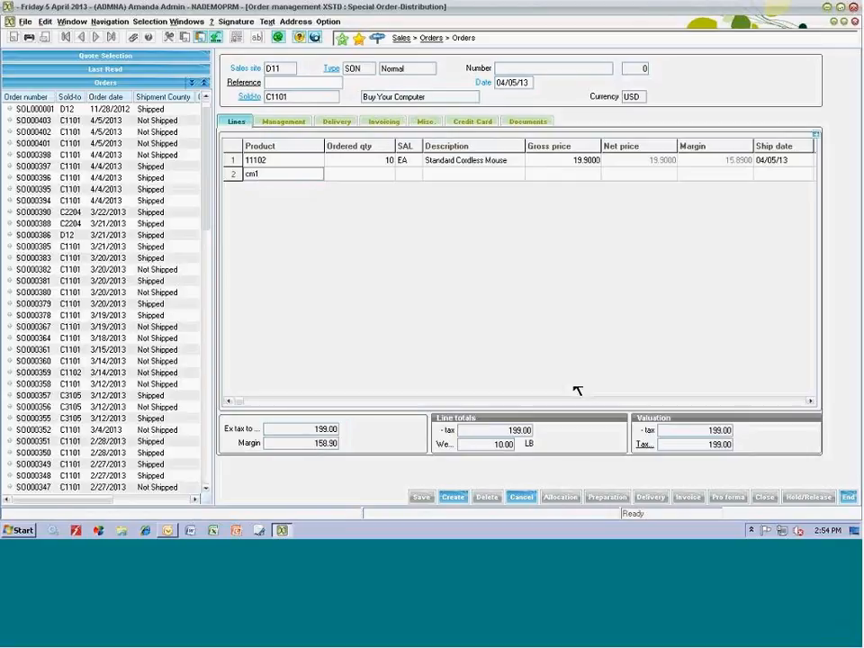
pyautogui.press('Tab')
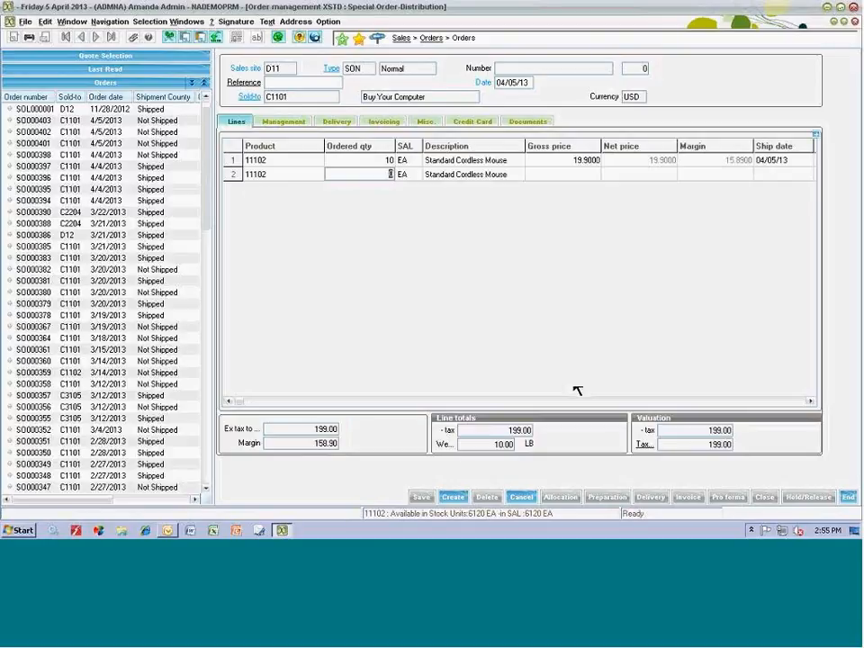
# - Discard the second order line without a quantity and create the order with only the Standard Cordless Mouse line
pyautogui.click(233, 174)
pyautogui.click(451, 314)
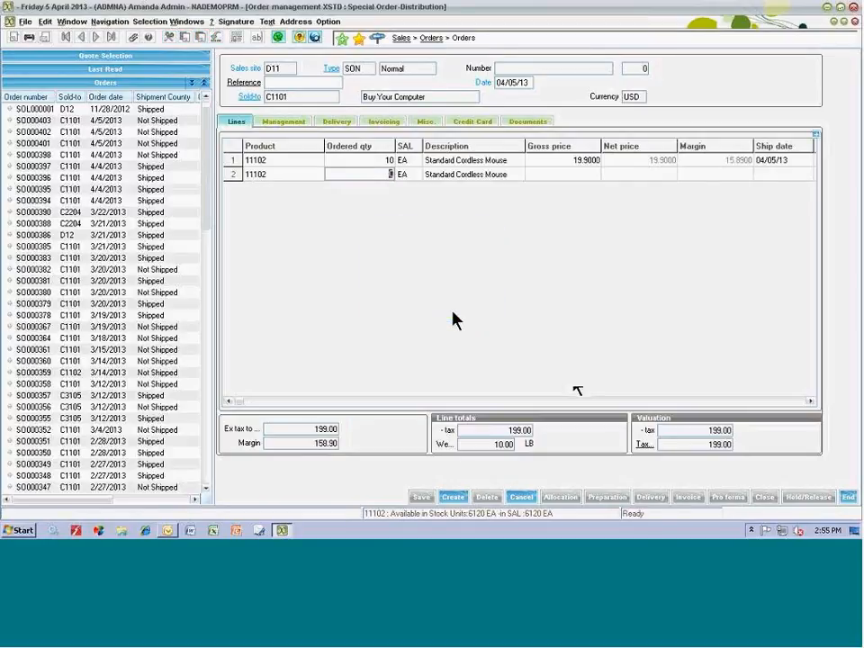
pyautogui.click(265, 173)
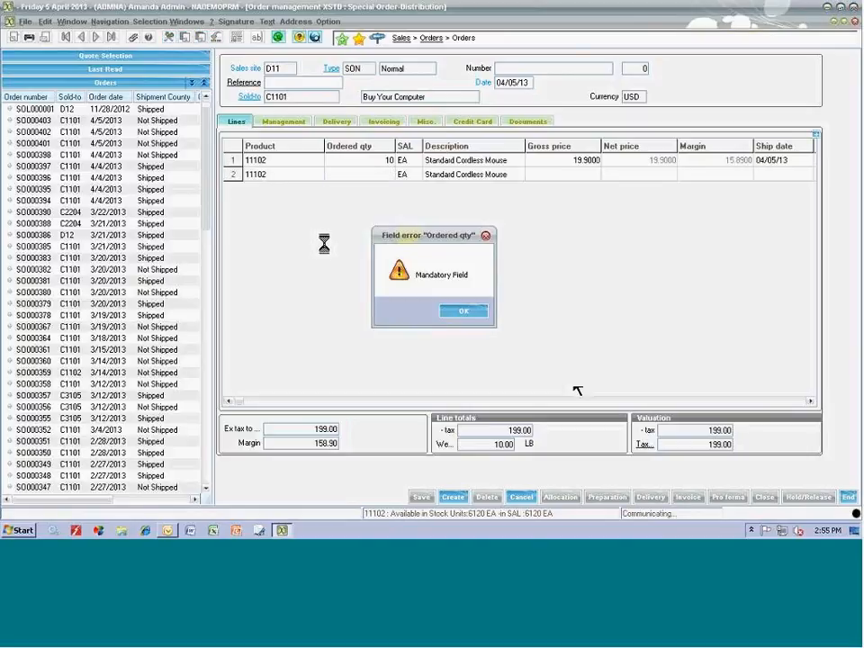
pyautogui.click(464, 311)
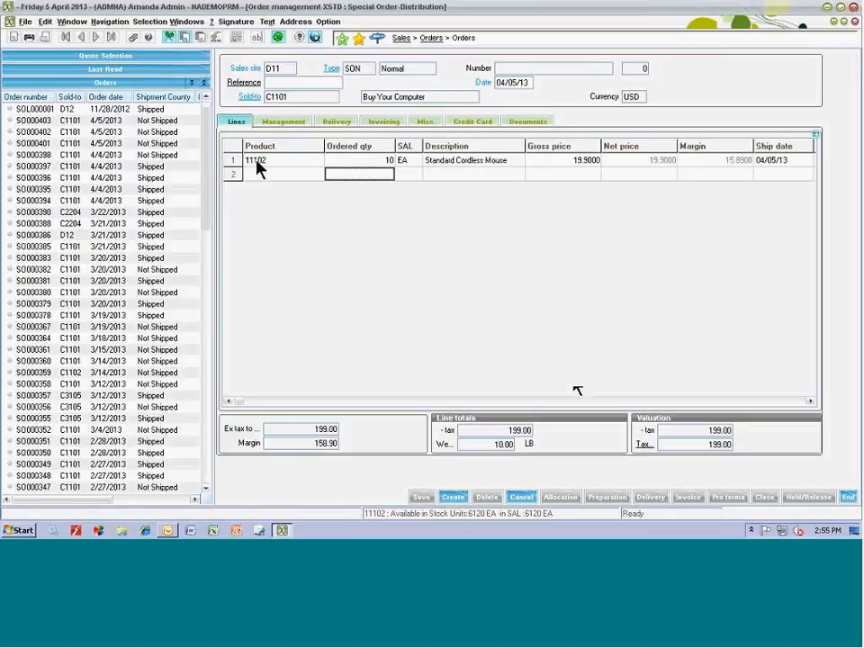
pyautogui.click(232, 163)
pyautogui.click(453, 497)
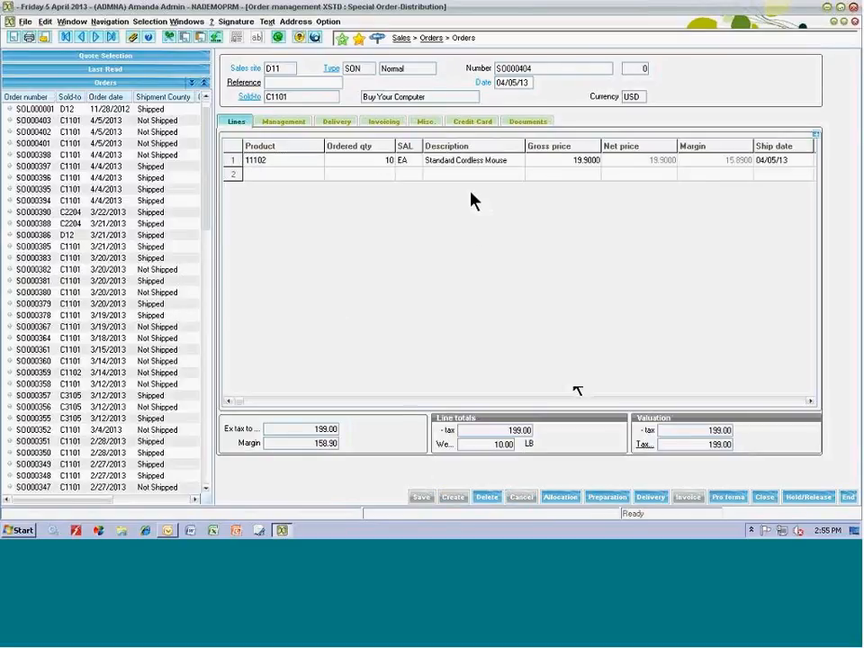
# - Review the last sales prices for the Standard Cordless Mouse line, including the gross price column, and close the window
pyautogui.click(576, 161)
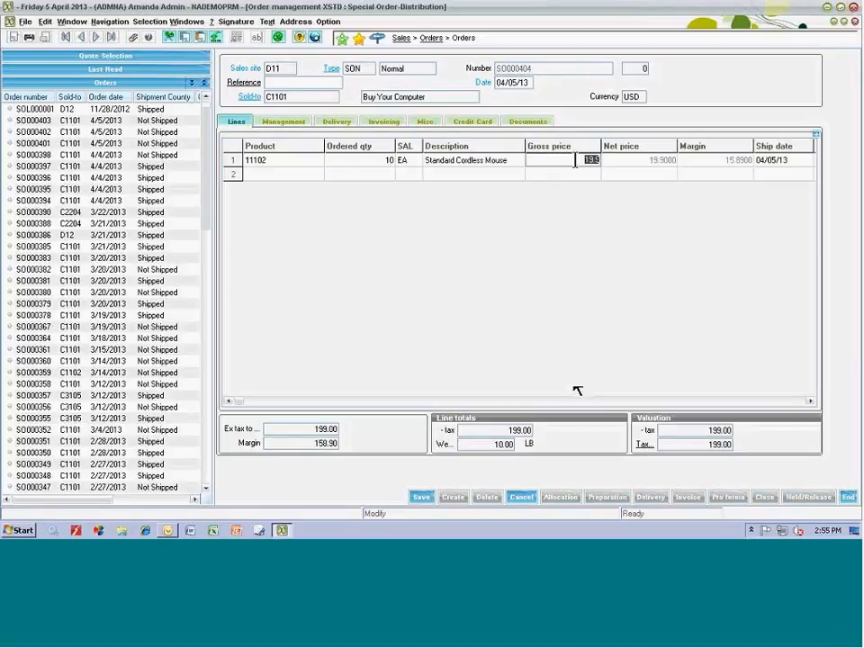
pyautogui.rightClick(575, 161)
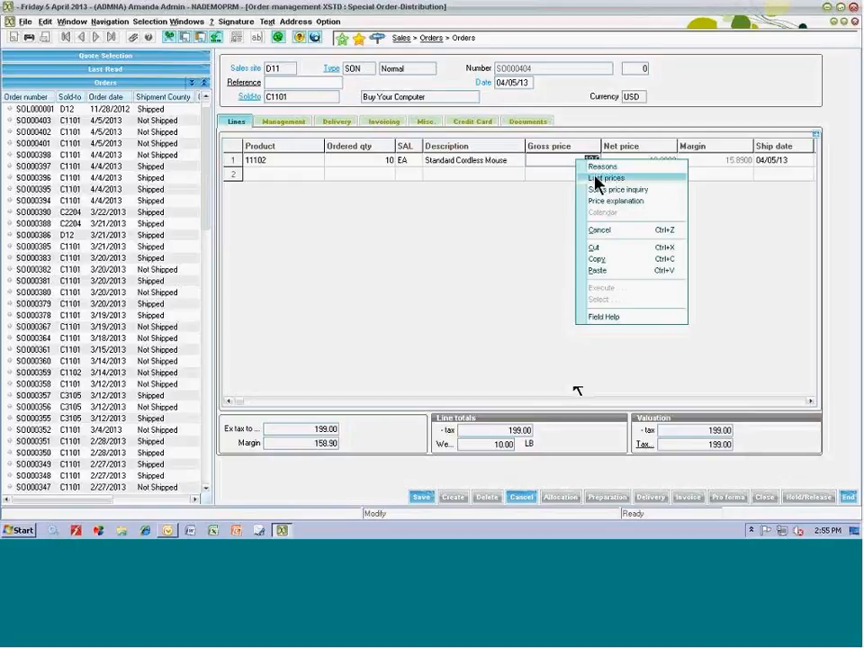
pyautogui.click(595, 179)
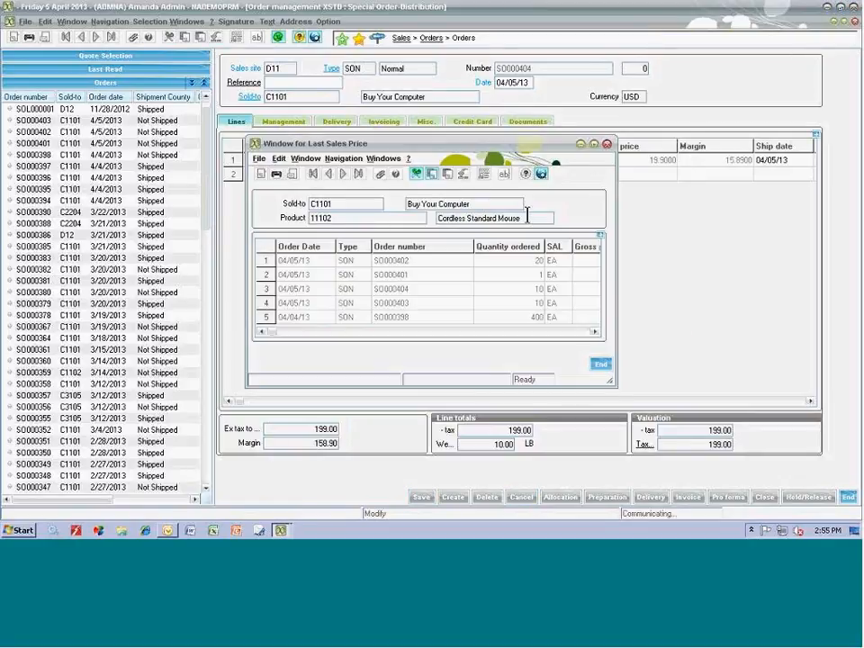
pyautogui.click(594, 331)
pyautogui.click(594, 331)
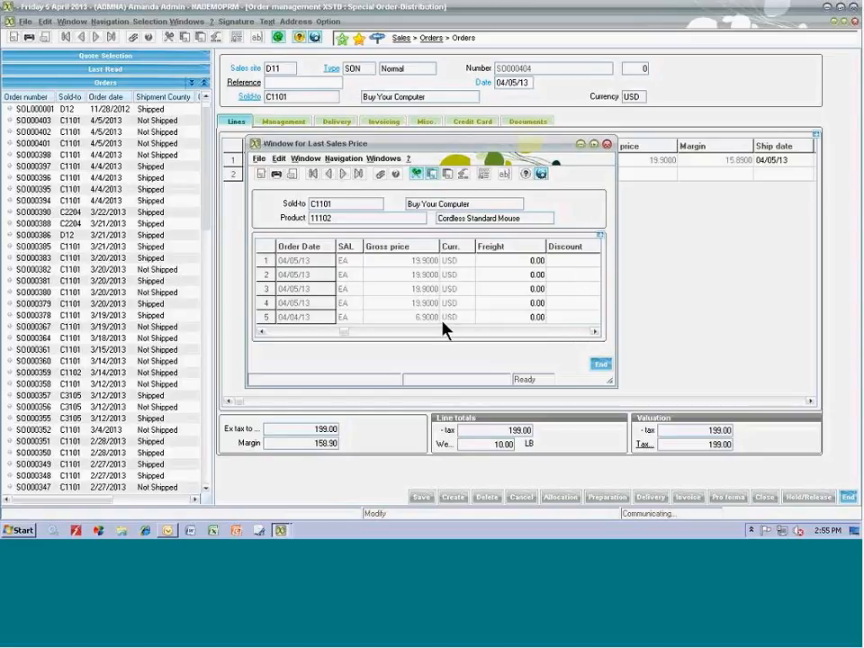
pyautogui.click(601, 365)
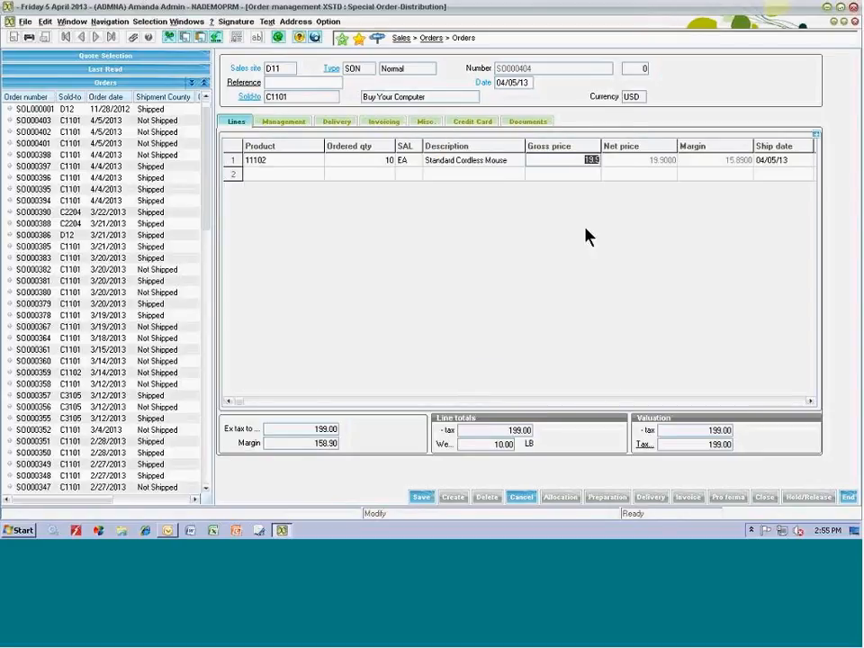
# - Run the sales price inquiry for the Standard Cordless Mouse line, view the price detail by quantity break, and return to the order
pyautogui.rightClick(583, 164)
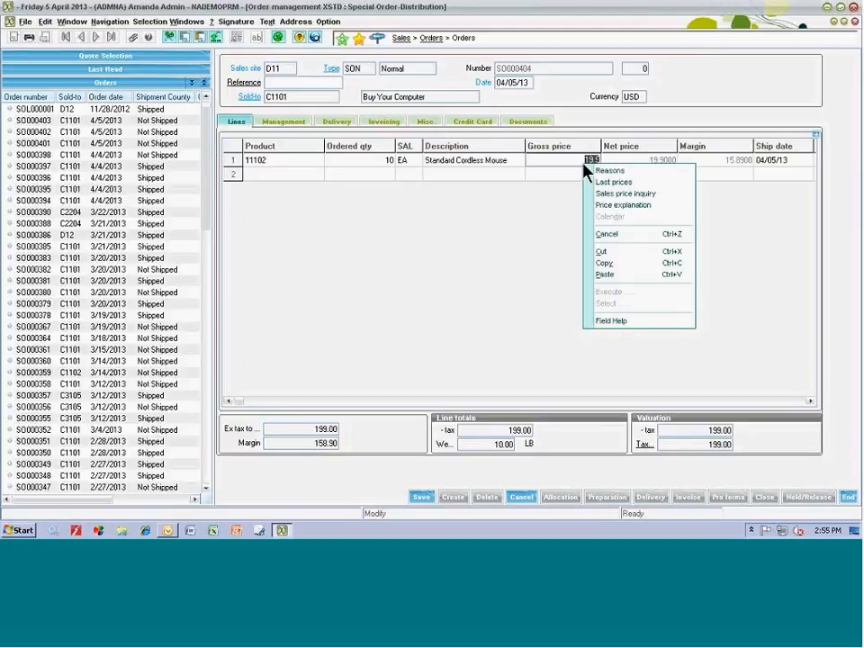
pyautogui.click(615, 194)
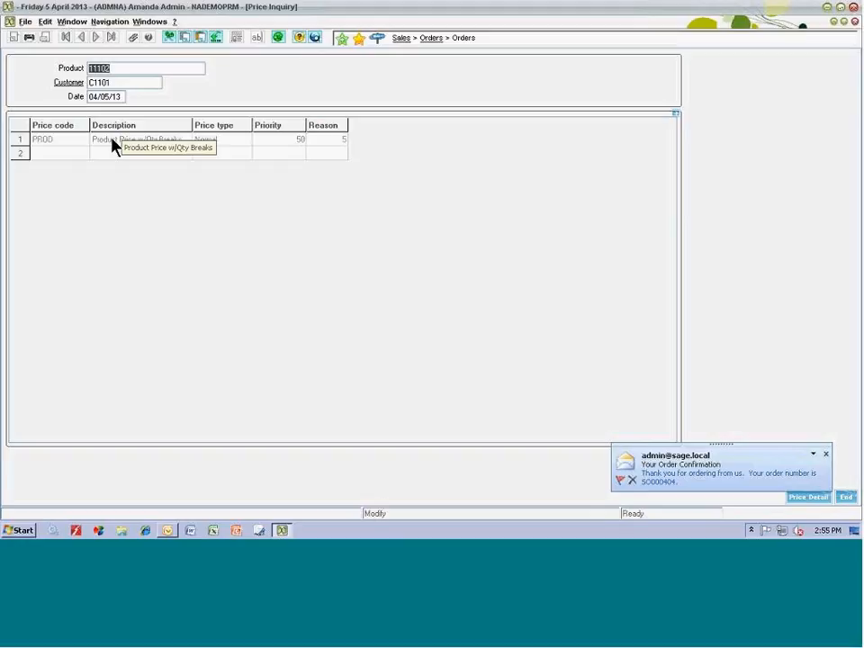
pyautogui.click(809, 497)
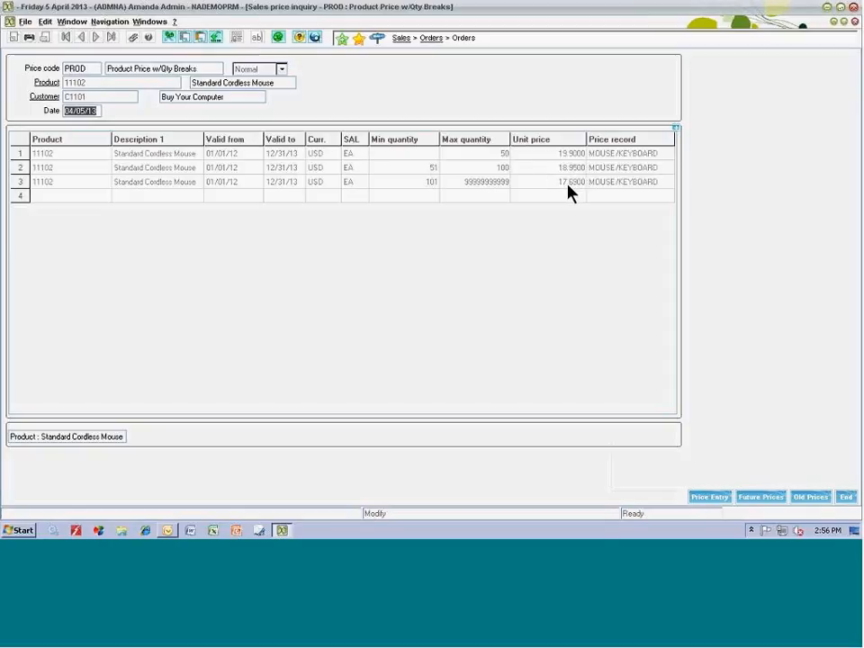
pyautogui.click(846, 498)
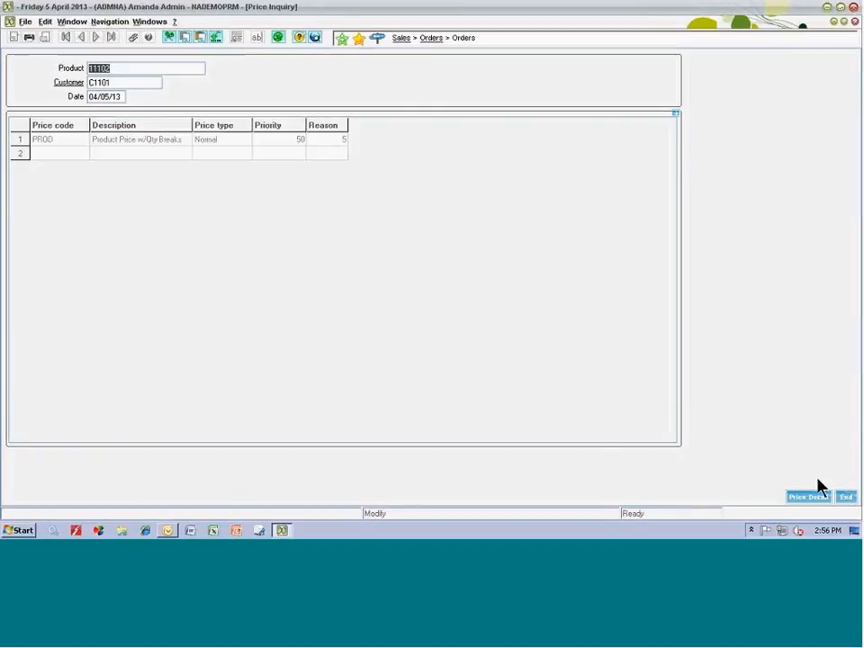
pyautogui.click(845, 497)
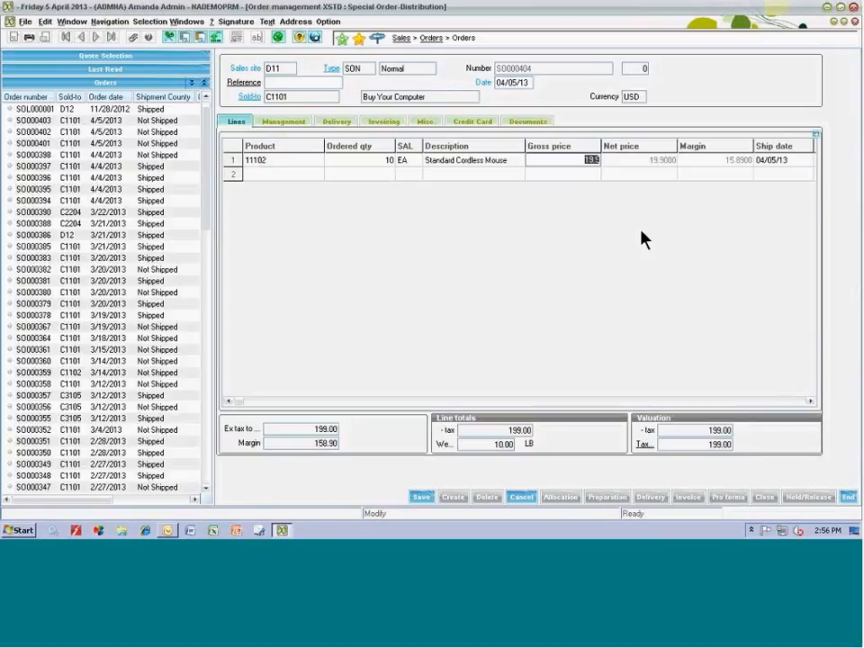
# - Open the Standard Cordless Mouse line's ordered quantity for editing
pyautogui.click(385, 162)
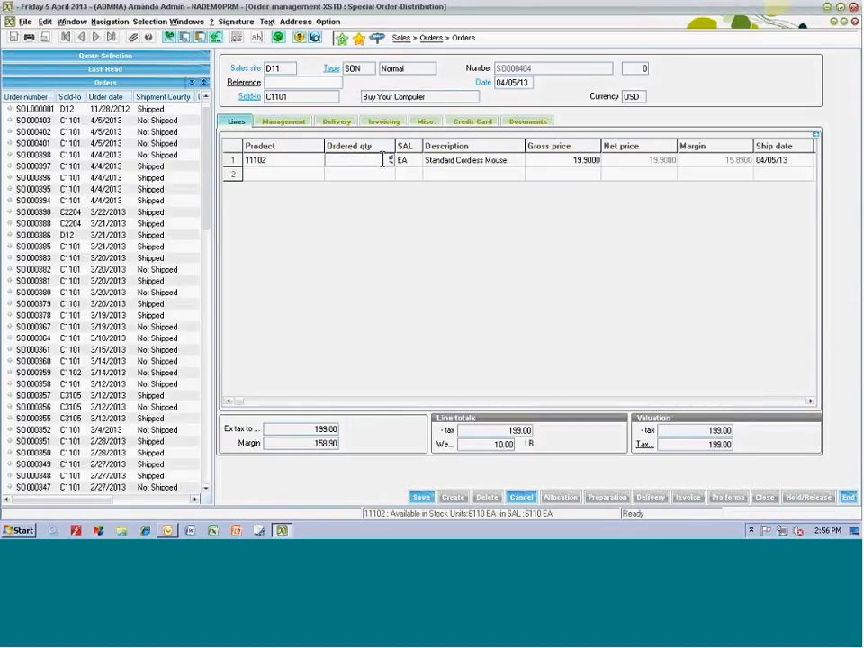
# - Set the ordered quantity of product 11102 to 60 and accept the recalculation of prices and discounts
pyautogui.write('60')
pyautogui.press('Return')
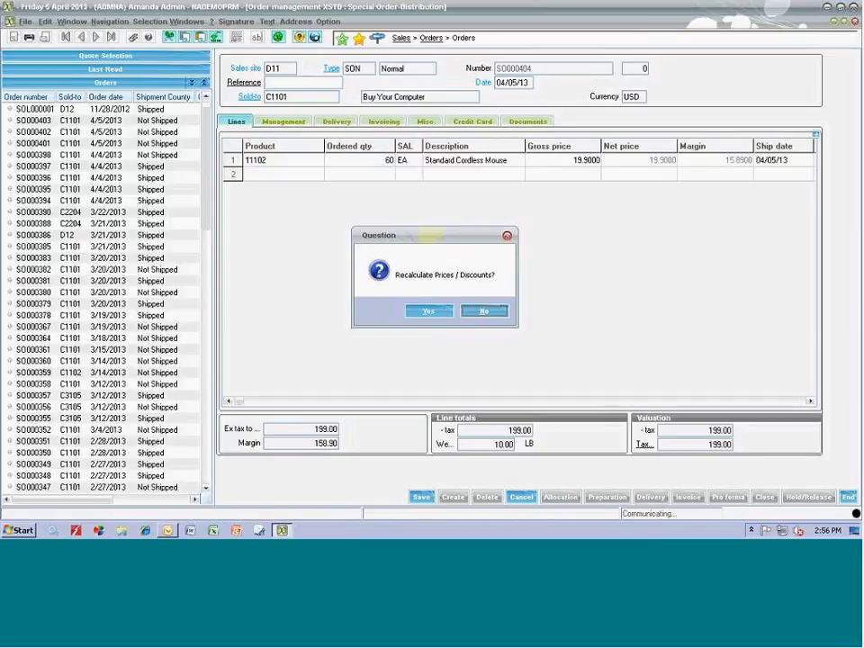
pyautogui.click(431, 312)
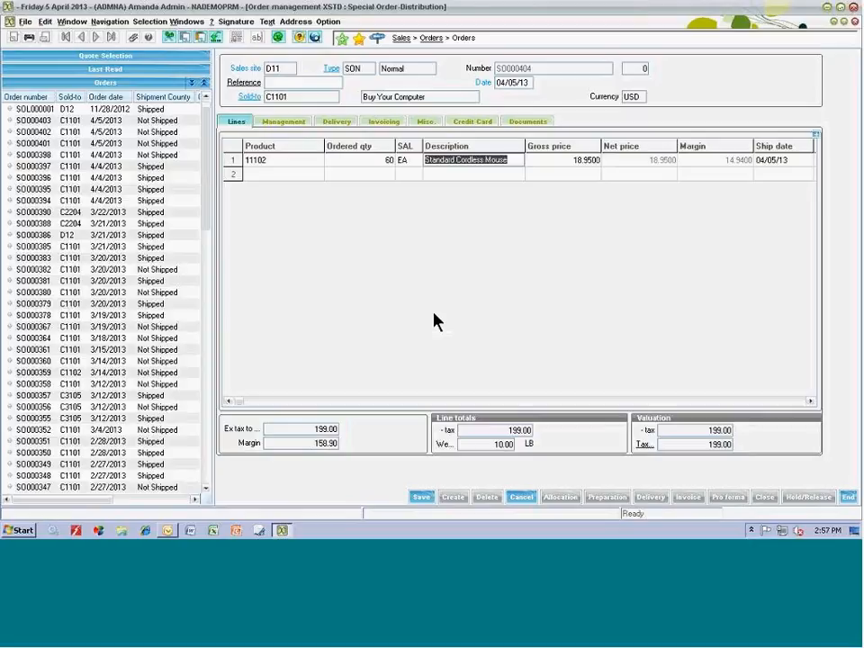
# - Try to add product 11110 on the second line of the order
pyautogui.click(259, 173)
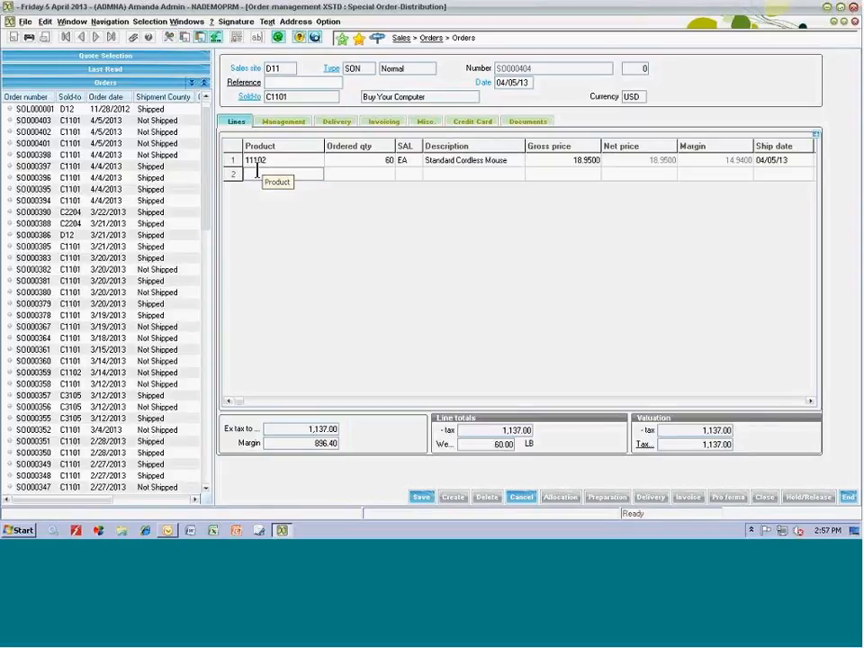
pyautogui.write('11110')
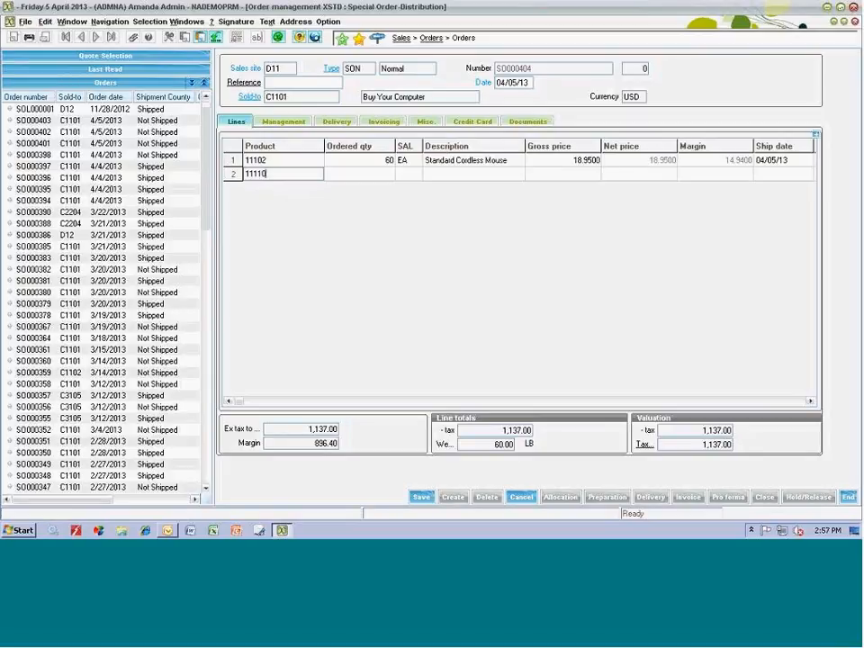
pyautogui.press('Tab')
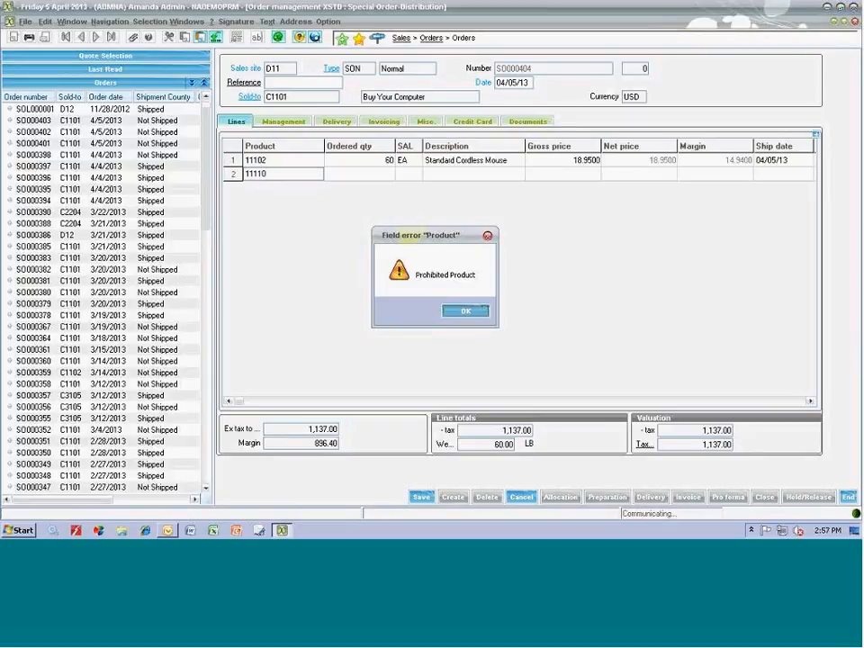
pyautogui.click(464, 313)
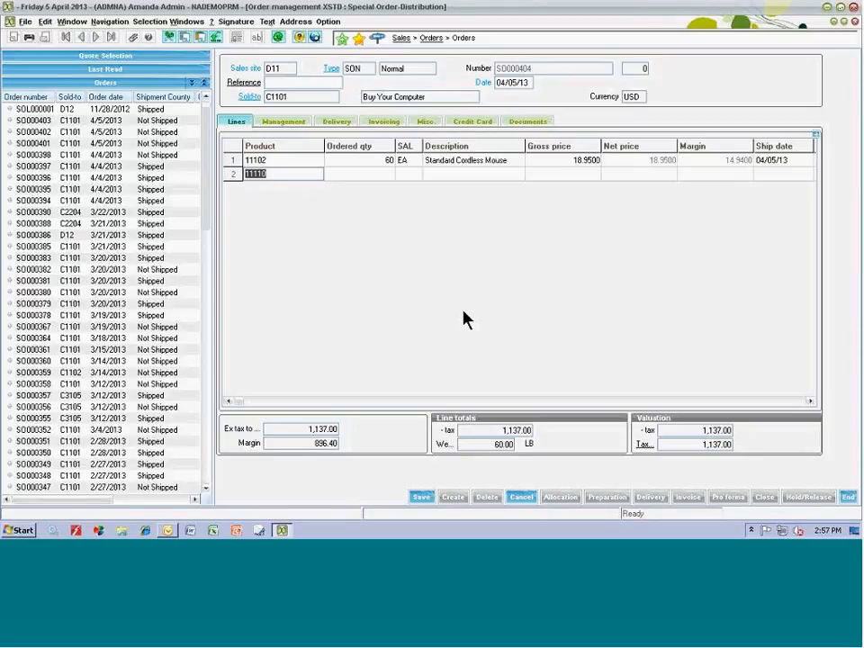
# - Enter product 11301 with a quantity of 1 on the second order line and save the order
pyautogui.write('11301')
pyautogui.press('Tab')
pyautogui.write('1')
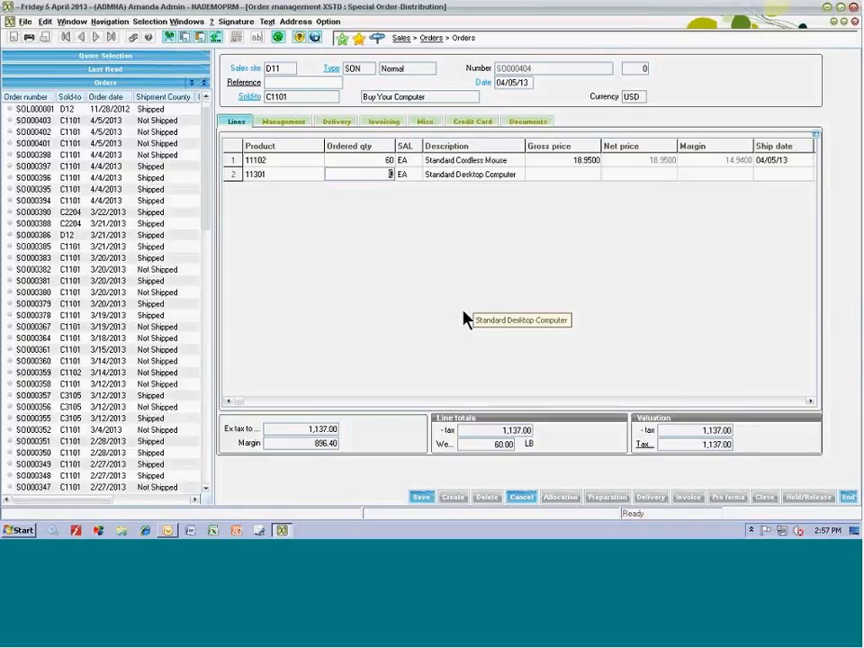
pyautogui.press('Tab')
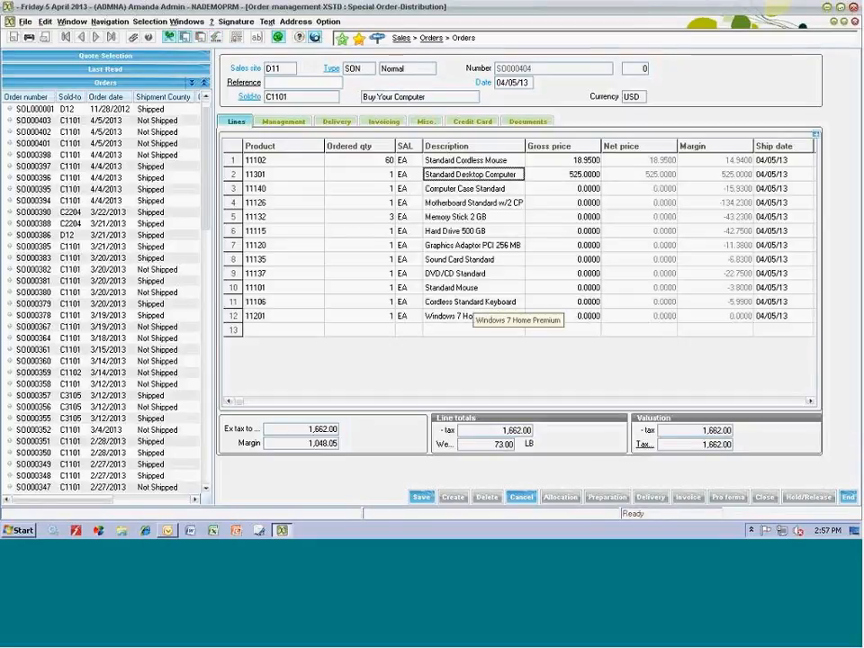
pyautogui.click(422, 500)
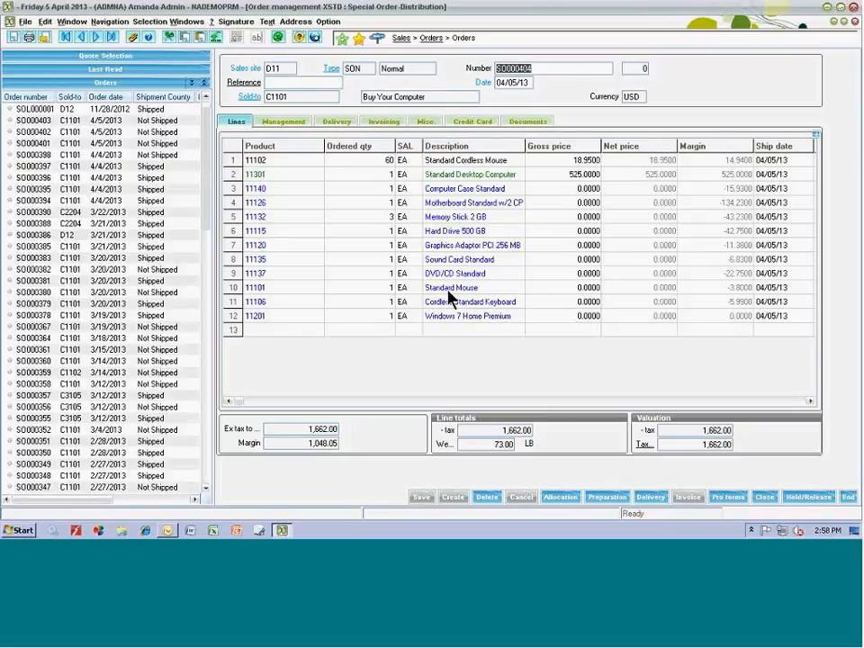
# - Open the stock by site inquiry for the Standard Cordless Mouse line of the order
pyautogui.click(576, 178)
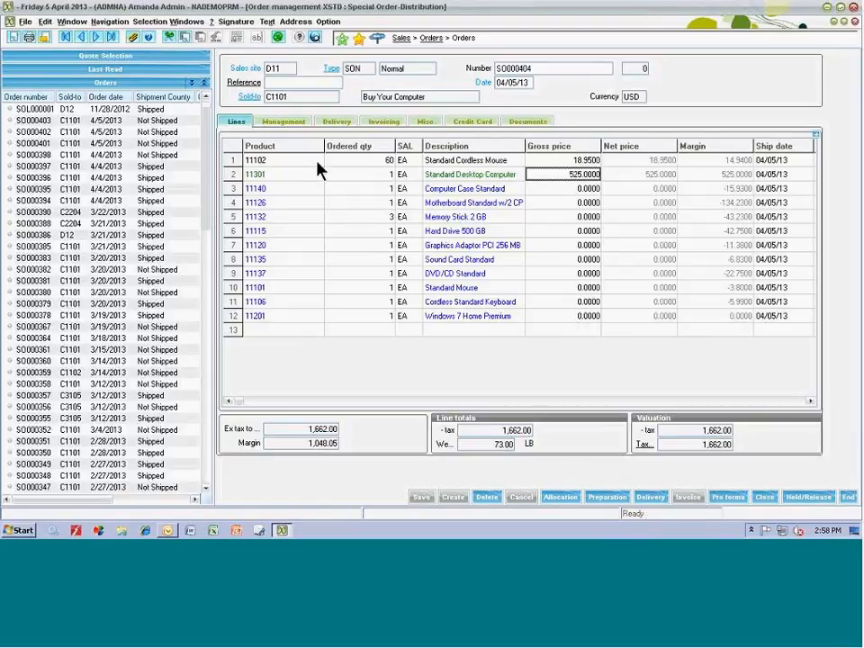
pyautogui.click(236, 161)
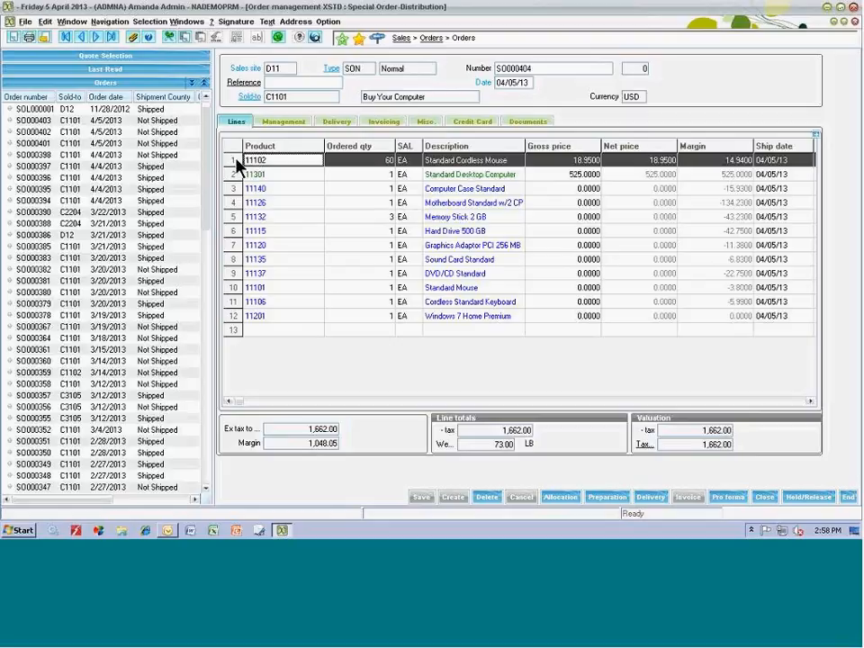
pyautogui.rightClick(237, 161)
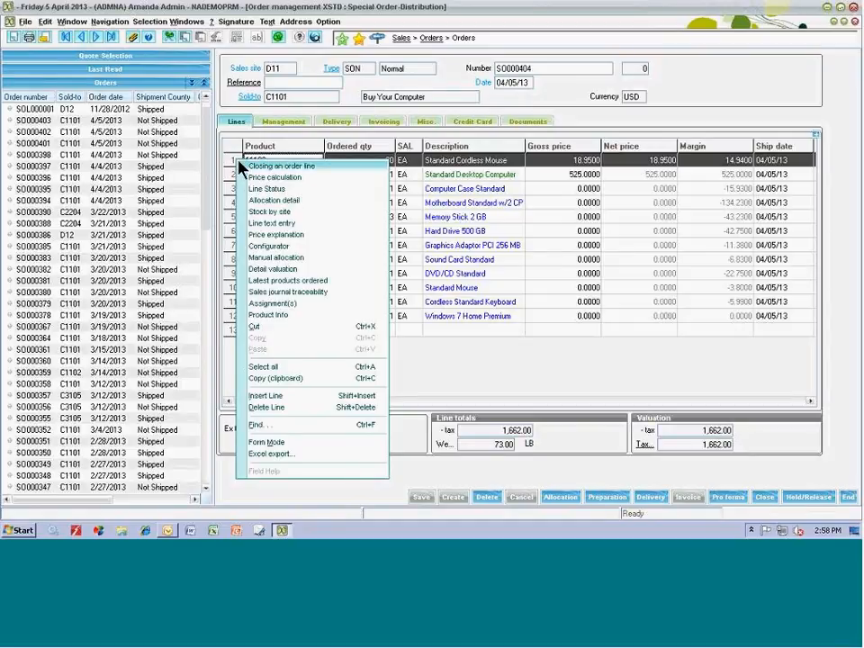
pyautogui.click(268, 213)
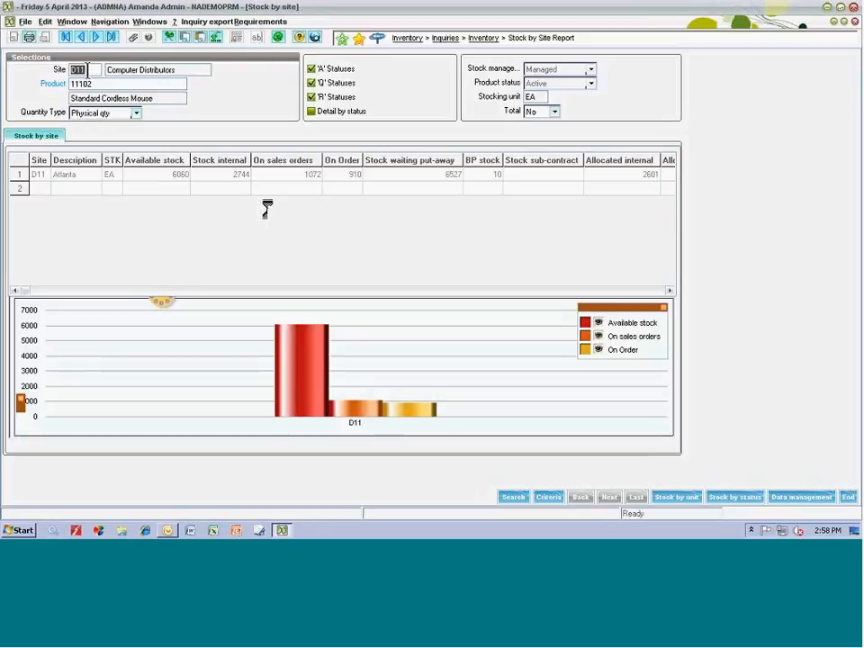
# - Examine the mouse's available, internal, on sales orders, on order and waiting put-away stock at site D11
pyautogui.click(155, 175)
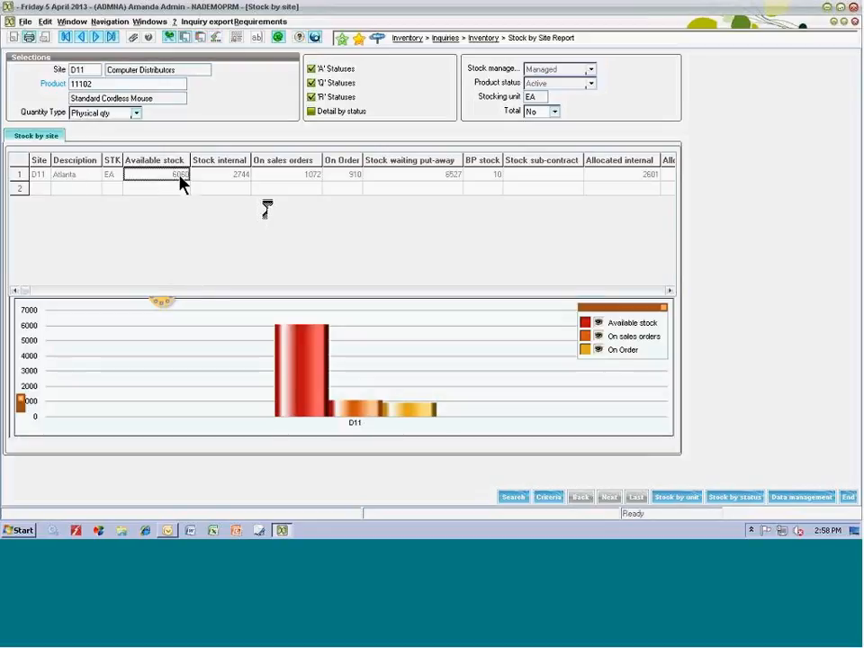
pyautogui.click(241, 179)
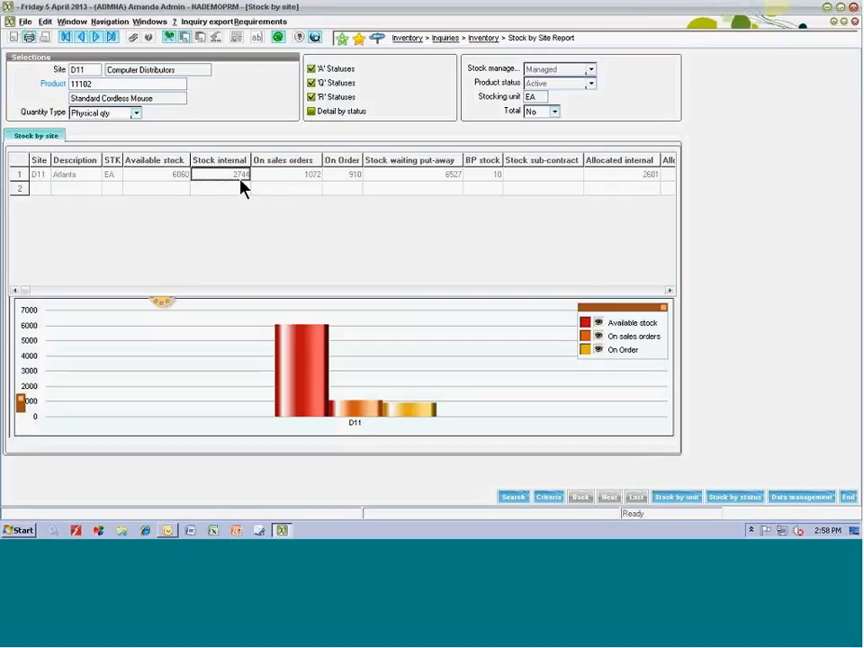
pyautogui.click(302, 180)
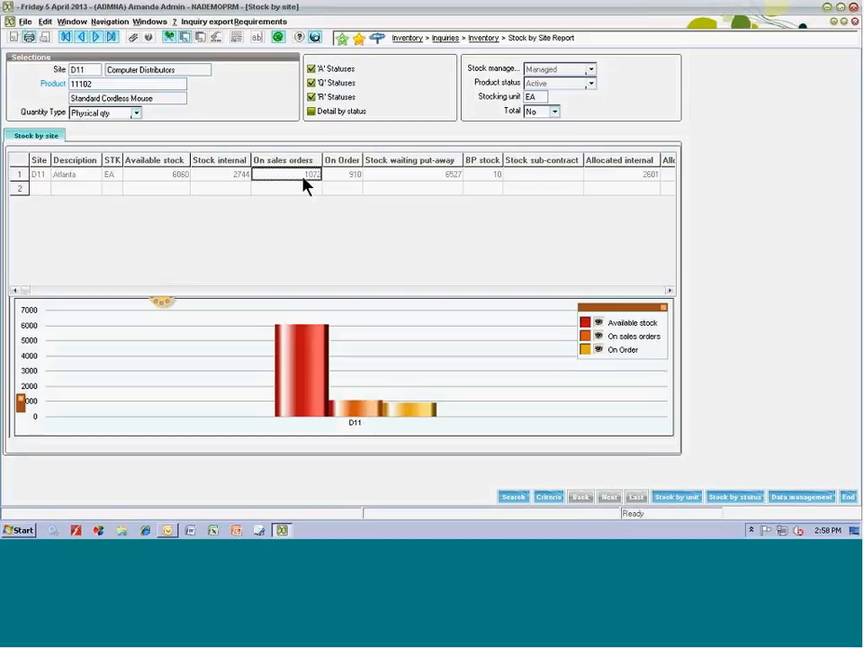
pyautogui.click(434, 181)
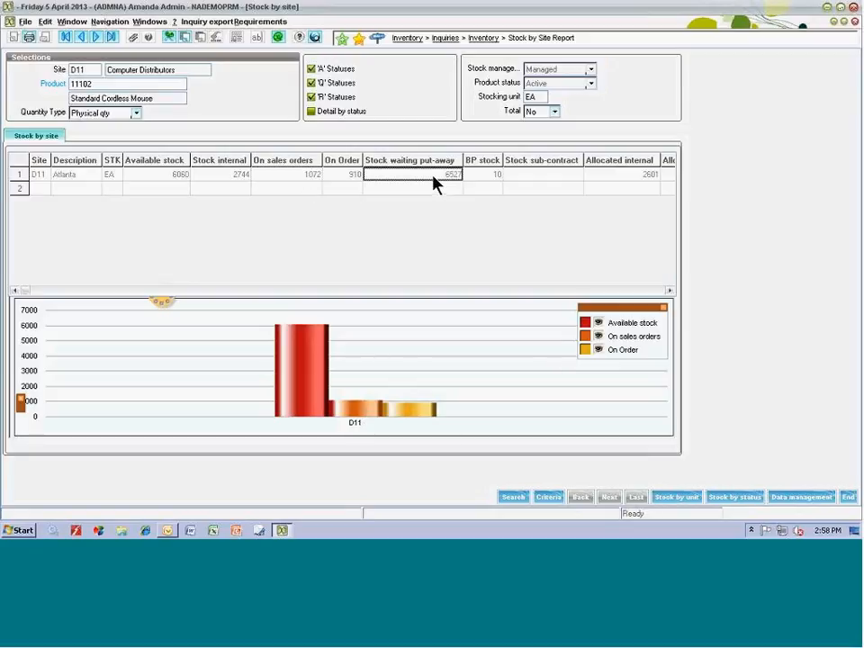
pyautogui.click(356, 182)
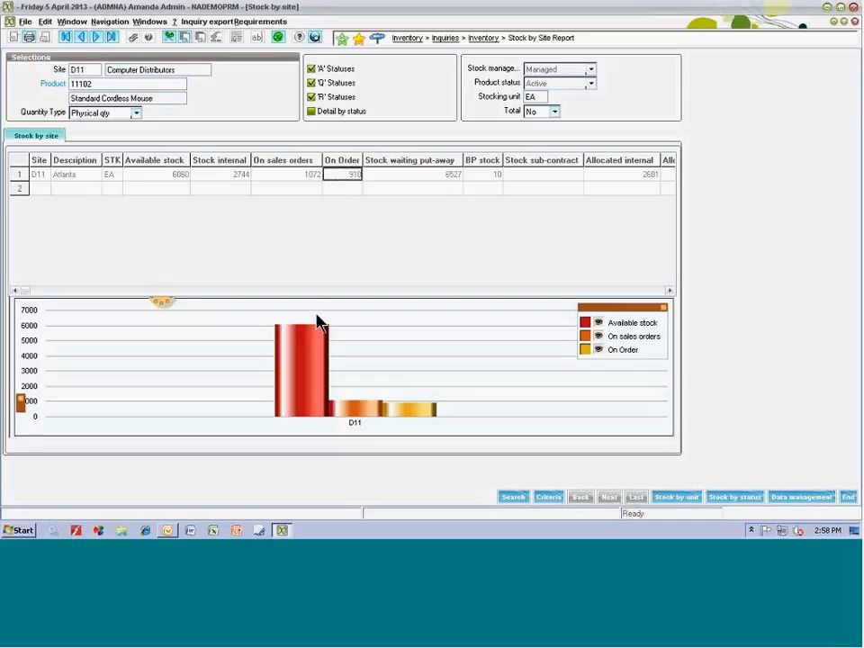
# - Clear the site filter and search the stock of product 11102 across all sites
pyautogui.click(87, 68)
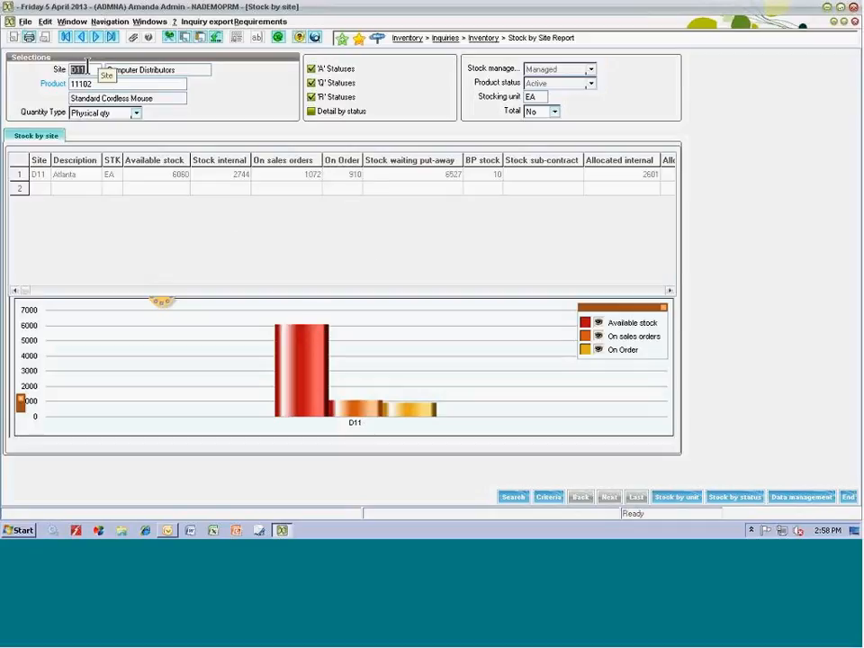
pyautogui.press('BackSpace')
pyautogui.press('Tab')
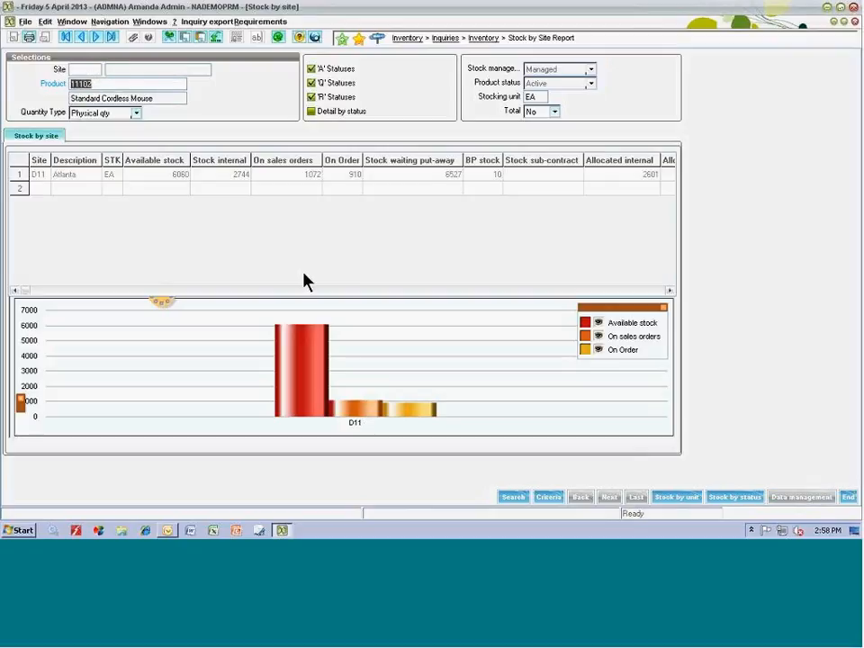
pyautogui.click(513, 498)
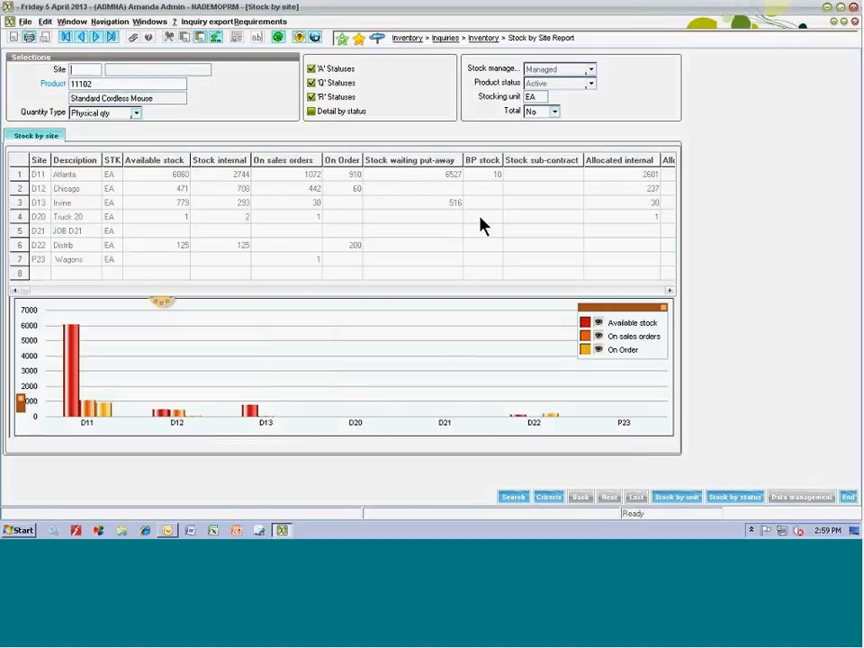
# - Set Total to Yes and rerun the stock by site search to include a total row
pyautogui.click(554, 111)
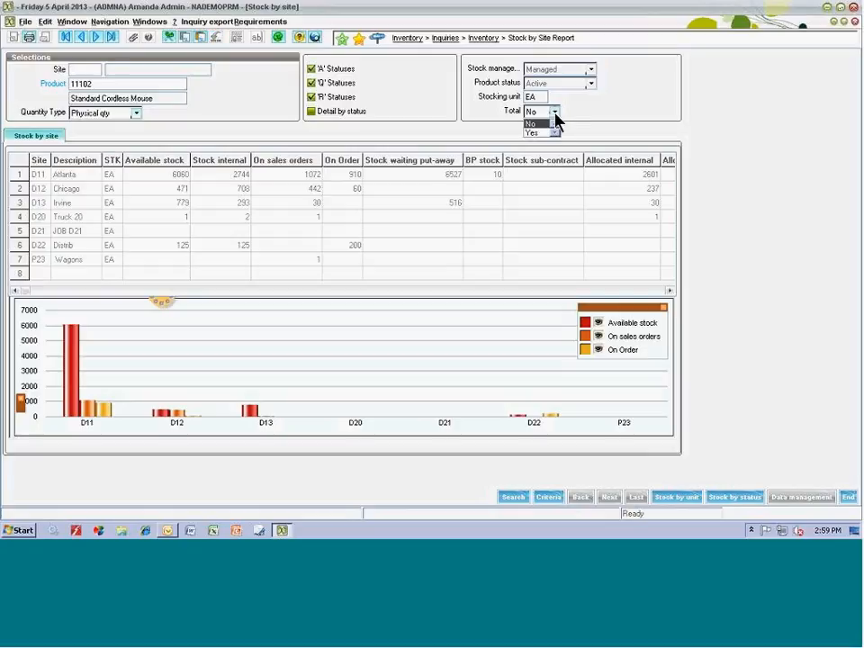
pyautogui.click(545, 133)
pyautogui.click(515, 500)
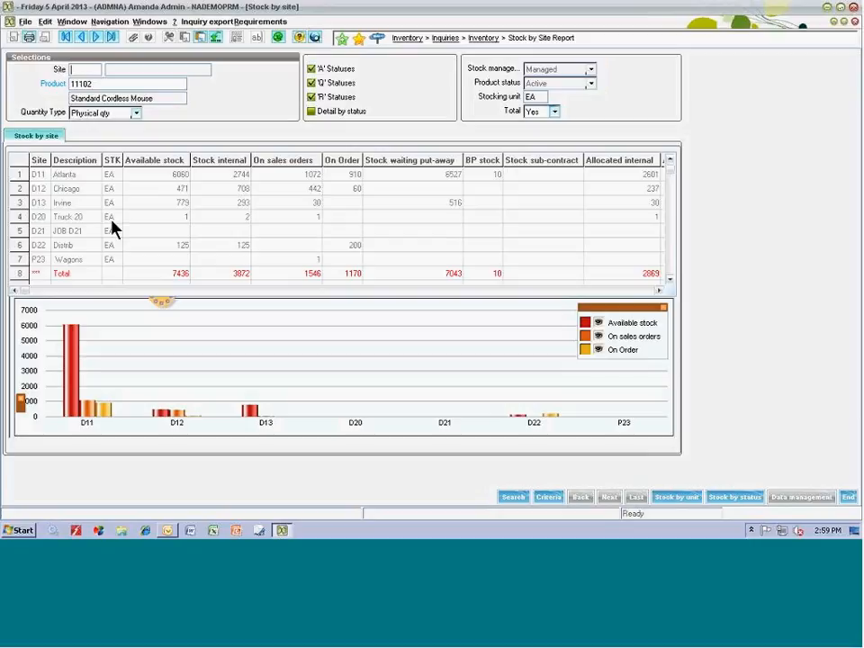
pyautogui.click(848, 496)
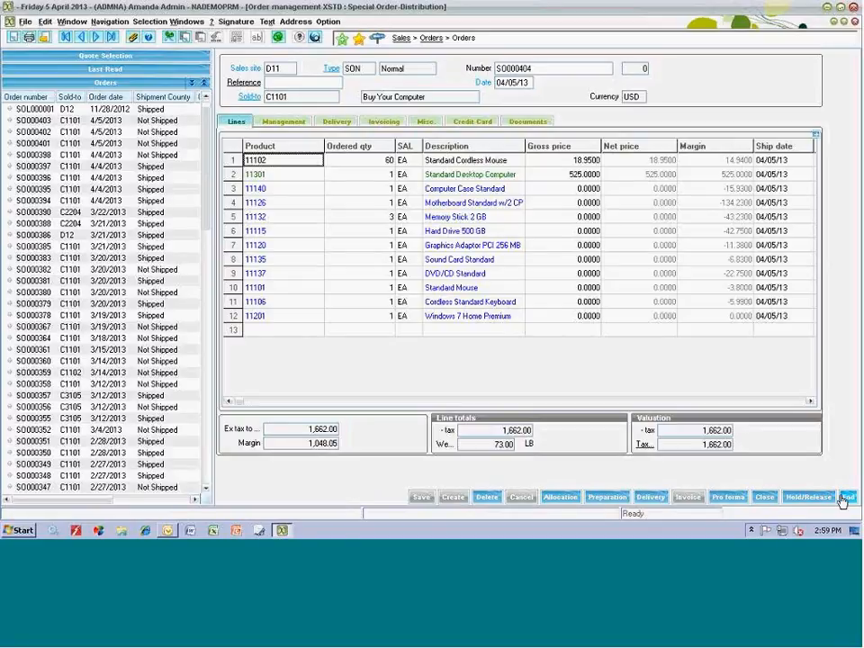
# - Leave the order, reopen Sales Order from the distribution process map, and open the unshipped order dated 4/4/2013
pyautogui.click(850, 500)
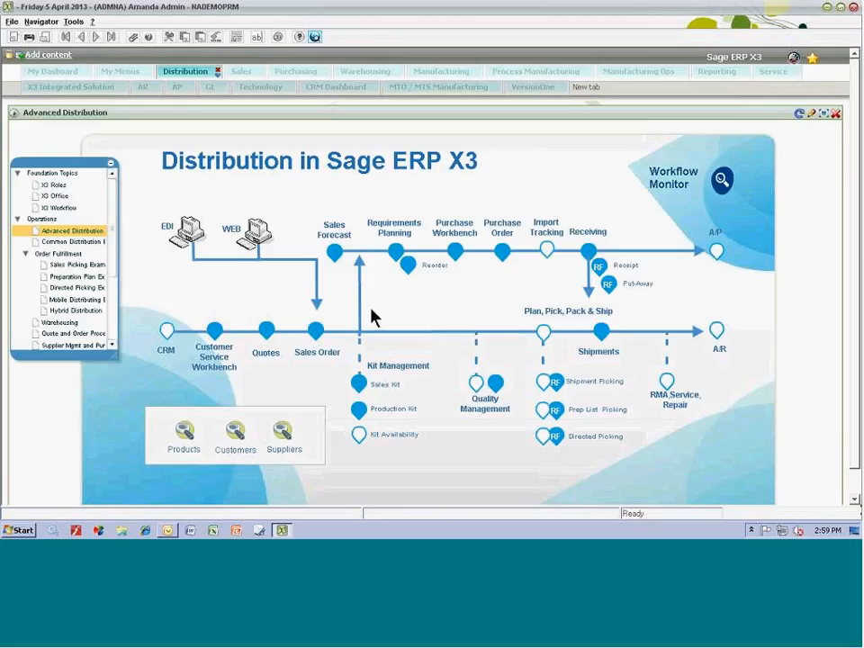
pyautogui.click(320, 333)
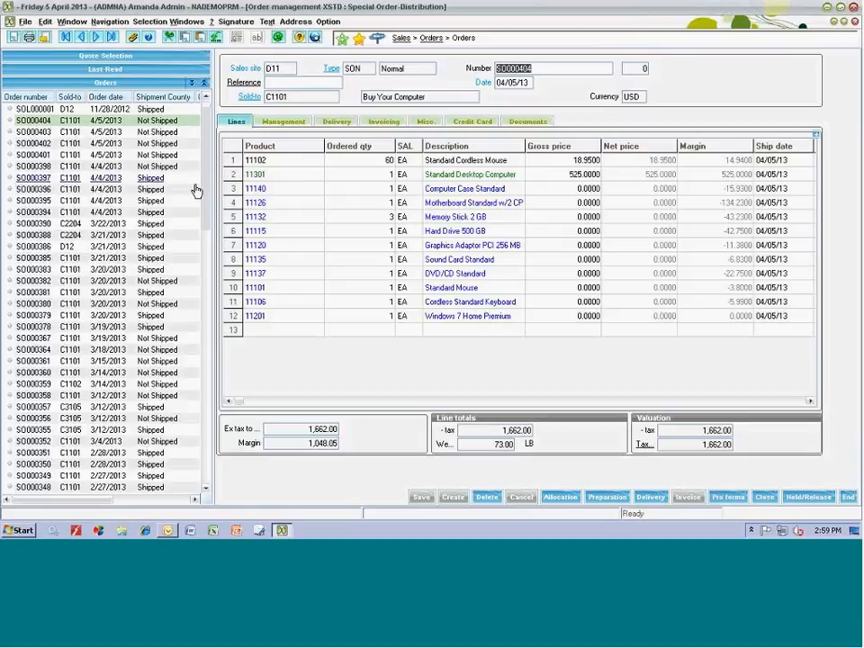
pyautogui.click(54, 167)
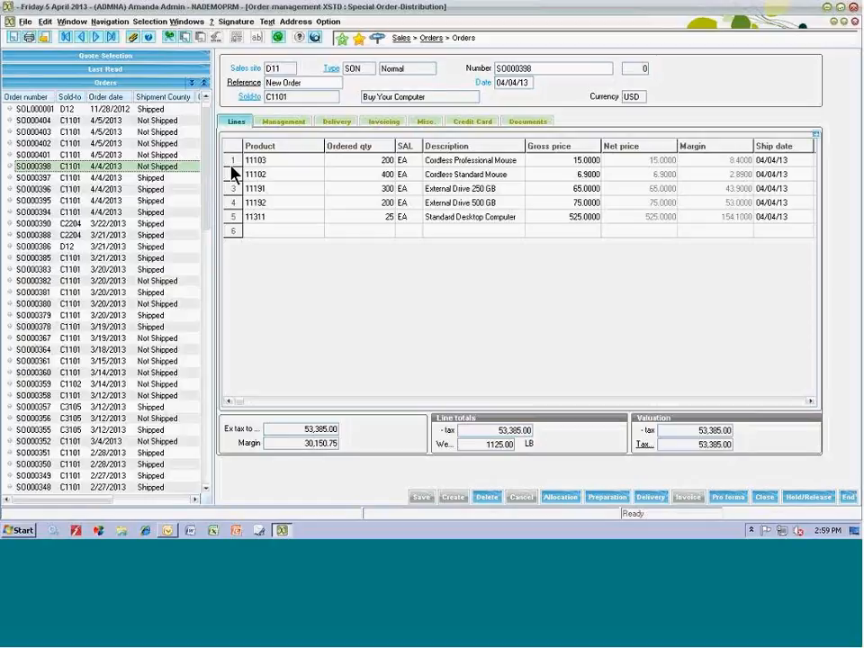
# - Examine the source for shipment of each order line in the enlarged lines grid, including the Standard Desktop Computer's
pyautogui.click(272, 164)
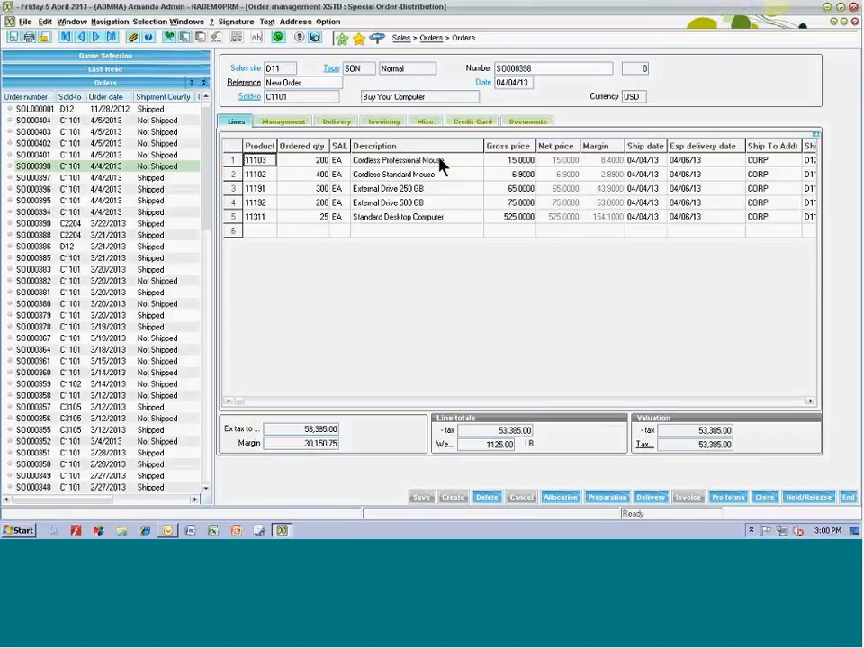
pyautogui.click(816, 138)
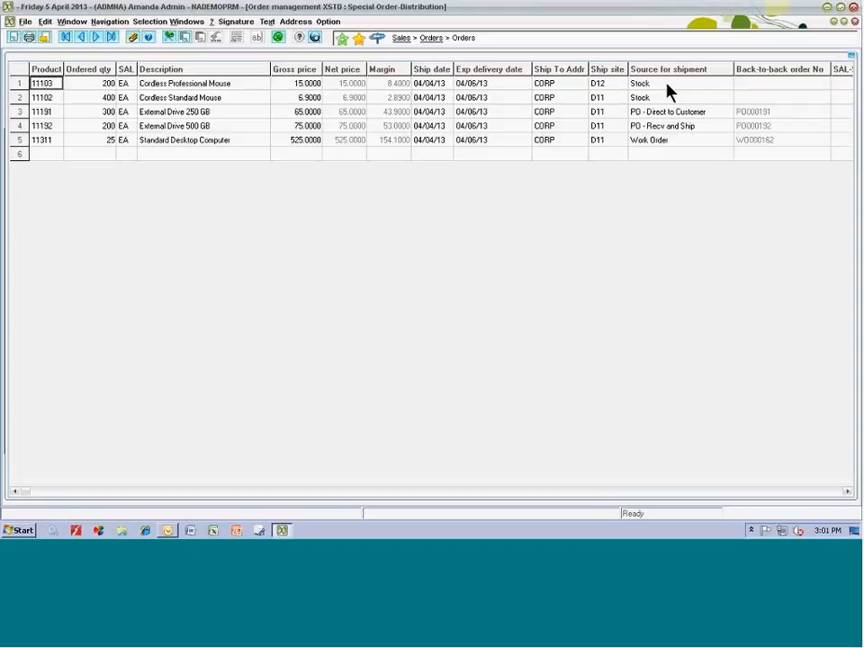
pyautogui.click(657, 141)
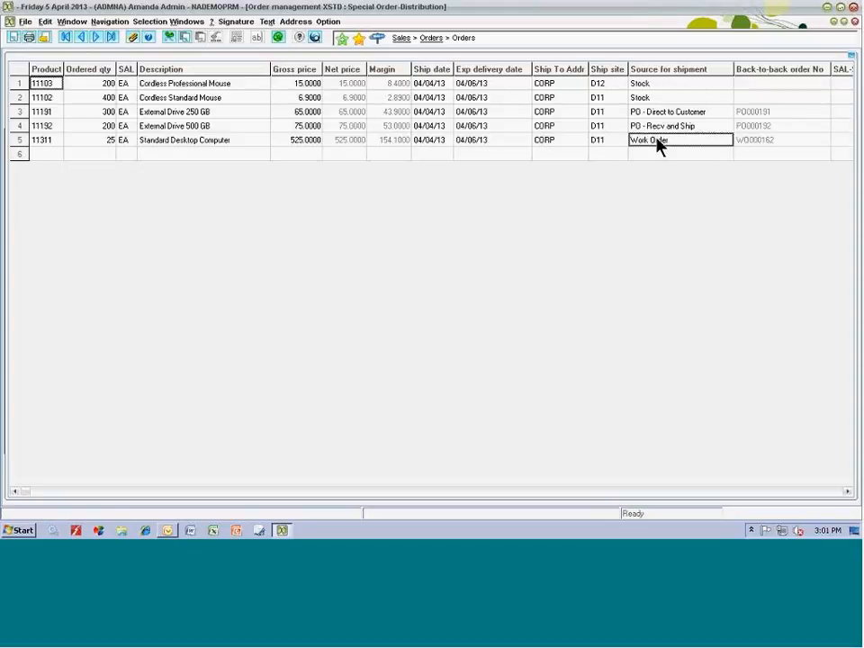
pyautogui.click(851, 56)
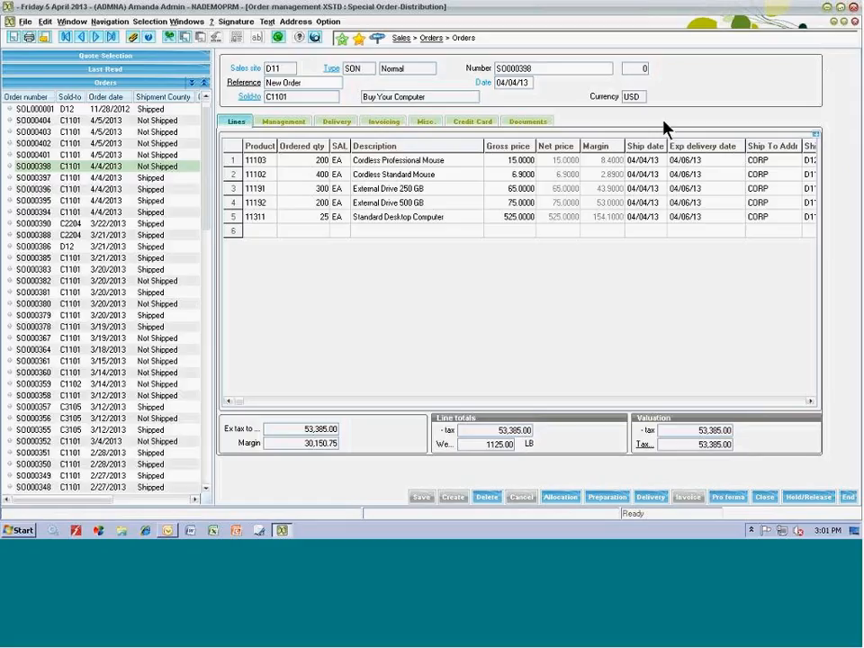
# - Open the work order linked to the Standard Desktop Computer line and display its schedule graphically
pyautogui.click(262, 226)
pyautogui.rightClick(260, 225)
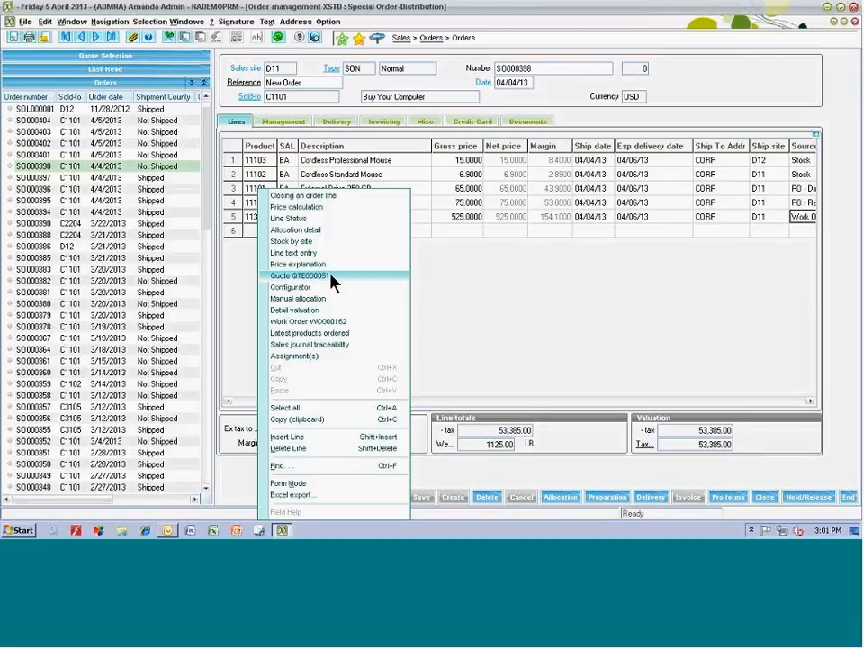
pyautogui.click(338, 322)
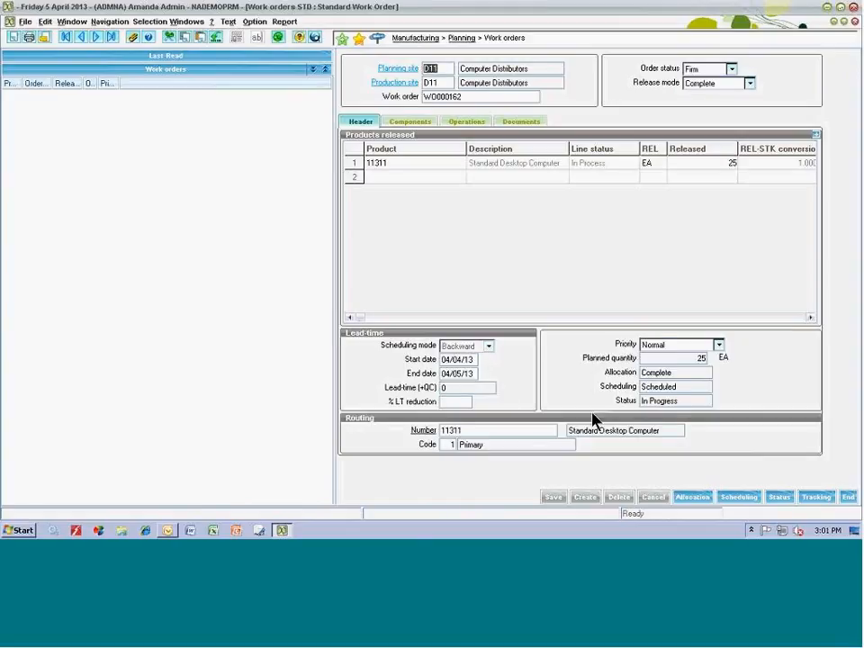
pyautogui.click(738, 498)
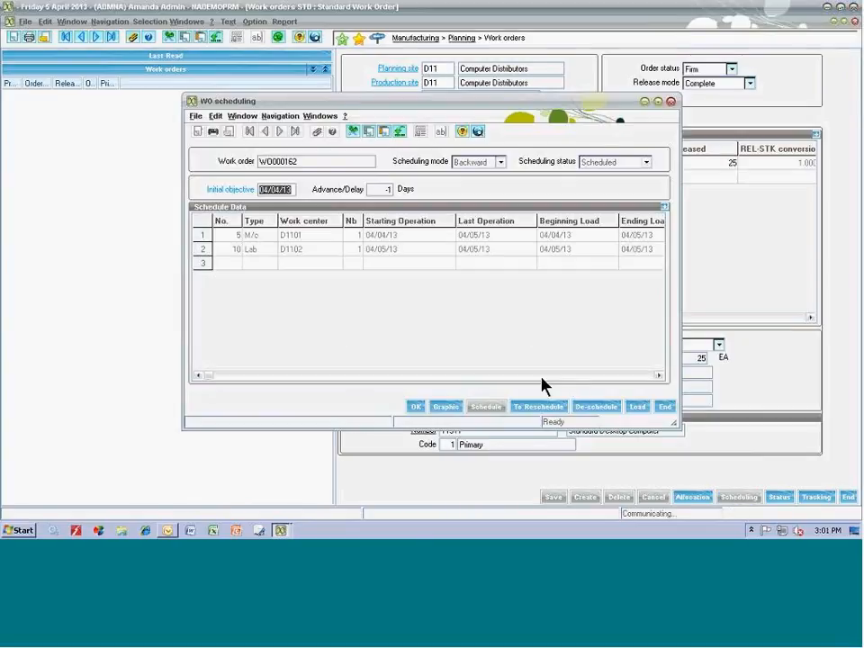
pyautogui.click(446, 407)
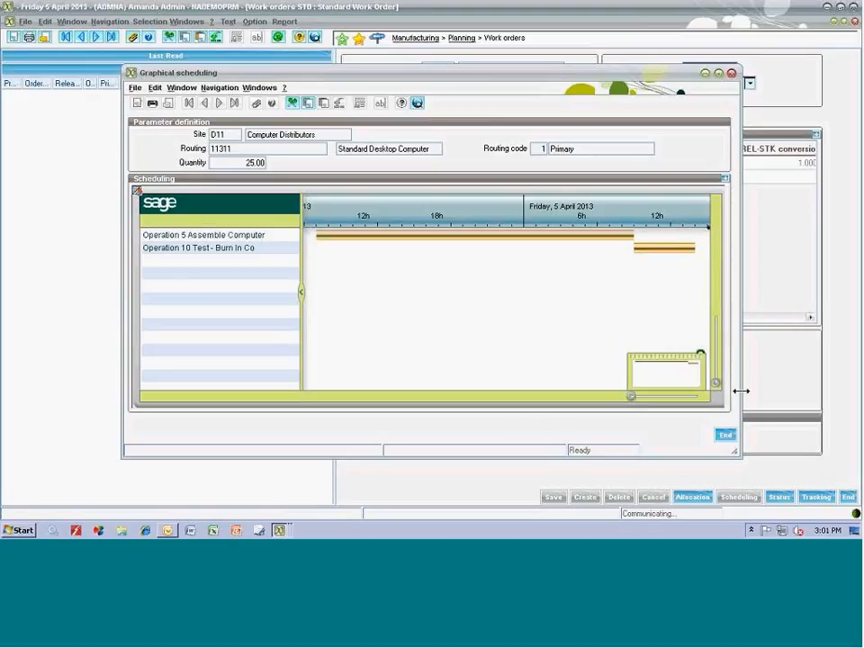
# - Leave the work order's scheduling and compare planned with completed quantities for the Standard Desktop Computer in the work order status
pyautogui.click(726, 438)
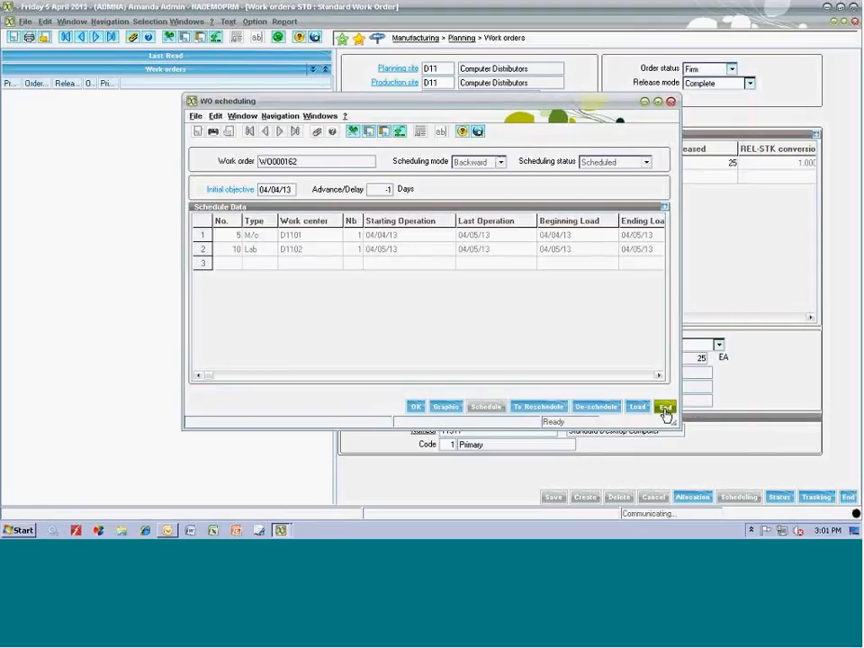
pyautogui.click(666, 407)
pyautogui.click(780, 497)
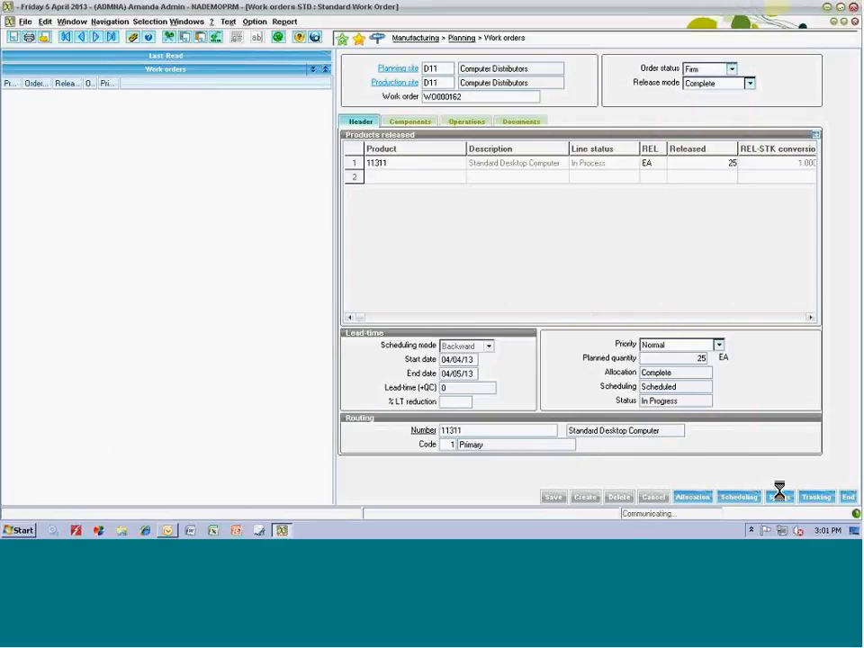
pyautogui.click(406, 123)
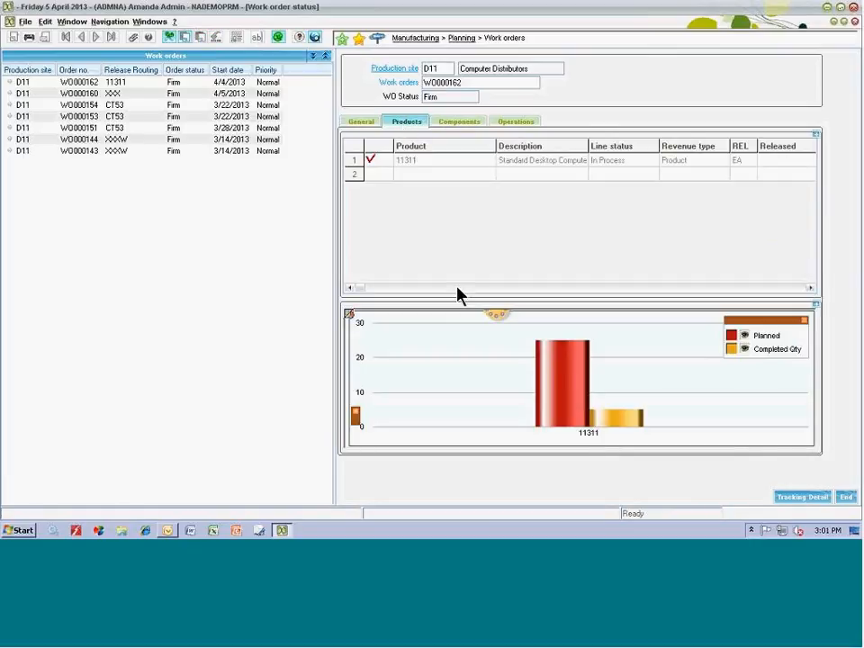
pyautogui.moveTo(560, 378)
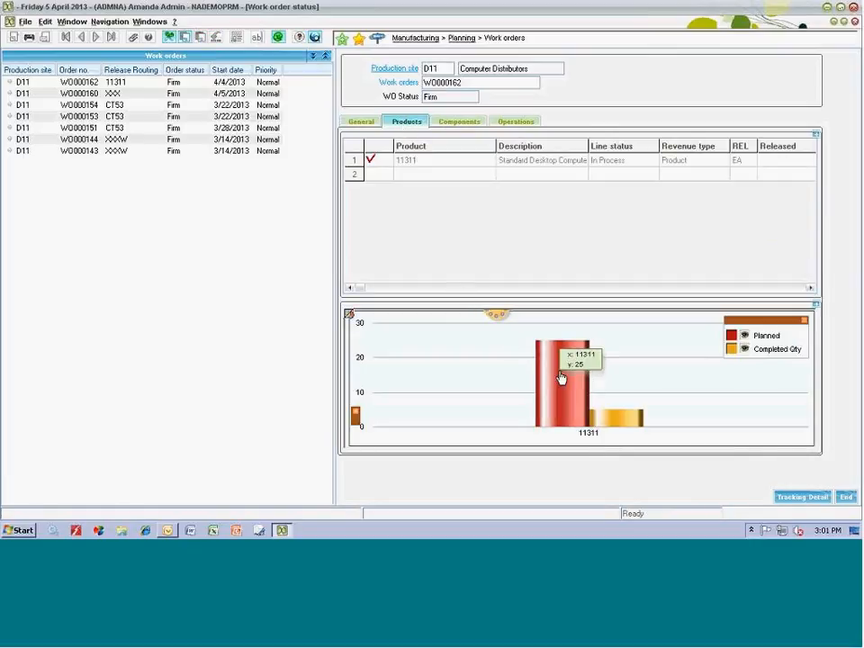
pyautogui.moveTo(621, 423)
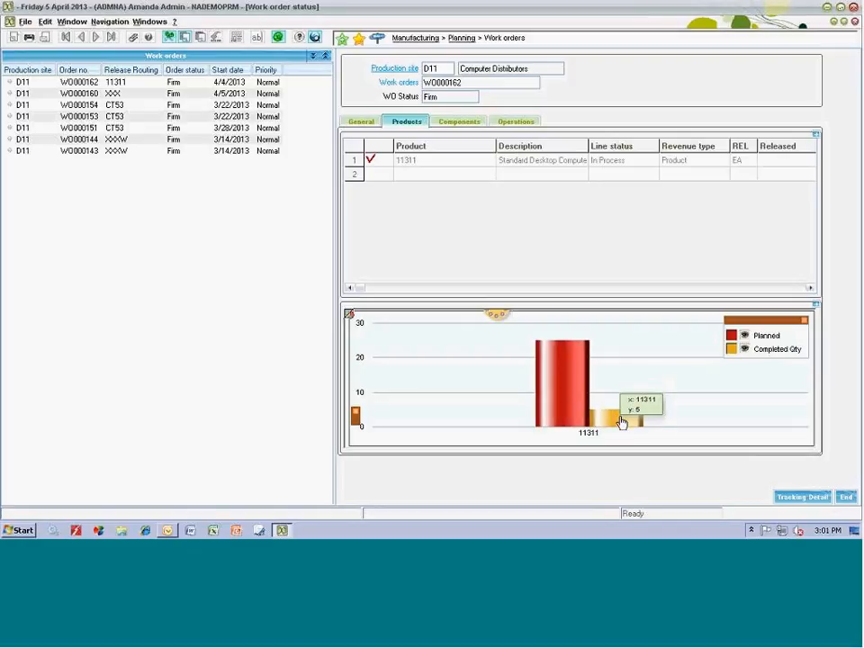
# - Examine the work order's component consumption and operation progress, and return to the sales order
pyautogui.click(458, 124)
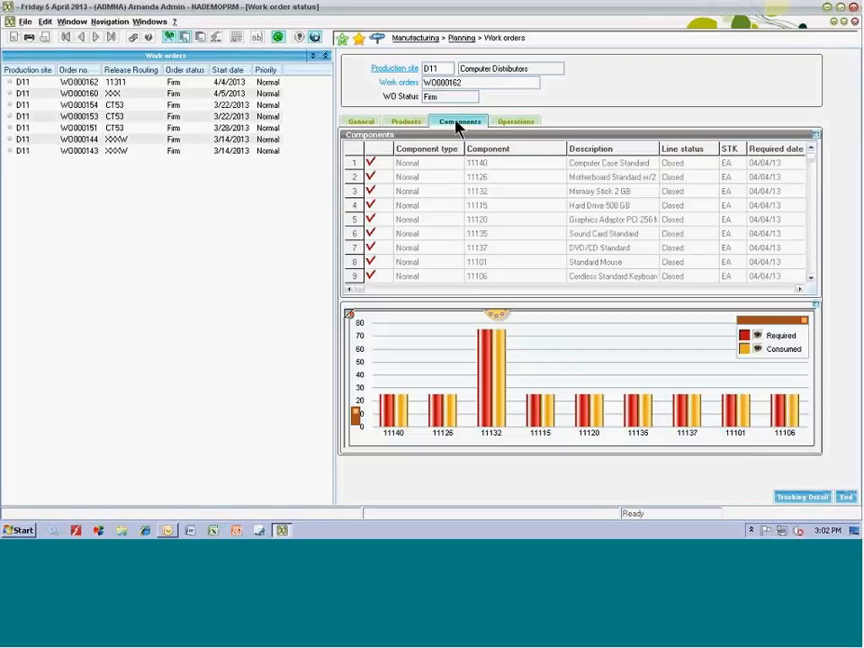
pyautogui.click(515, 125)
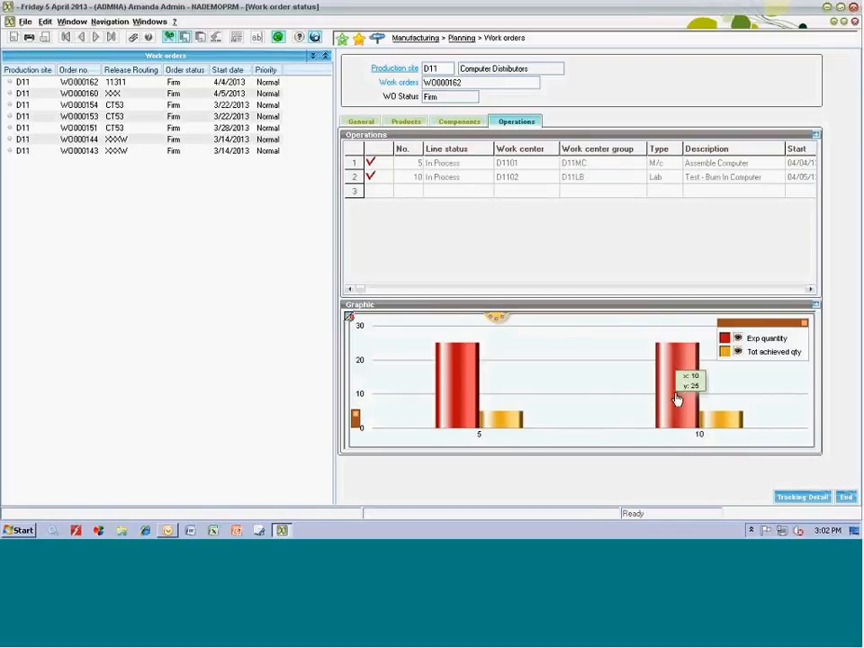
pyautogui.click(849, 500)
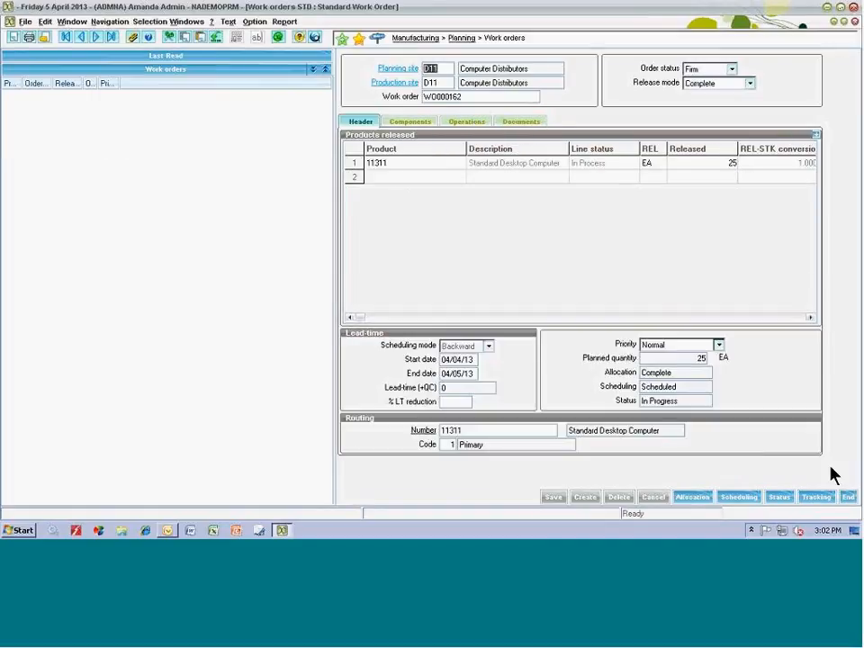
pyautogui.click(846, 497)
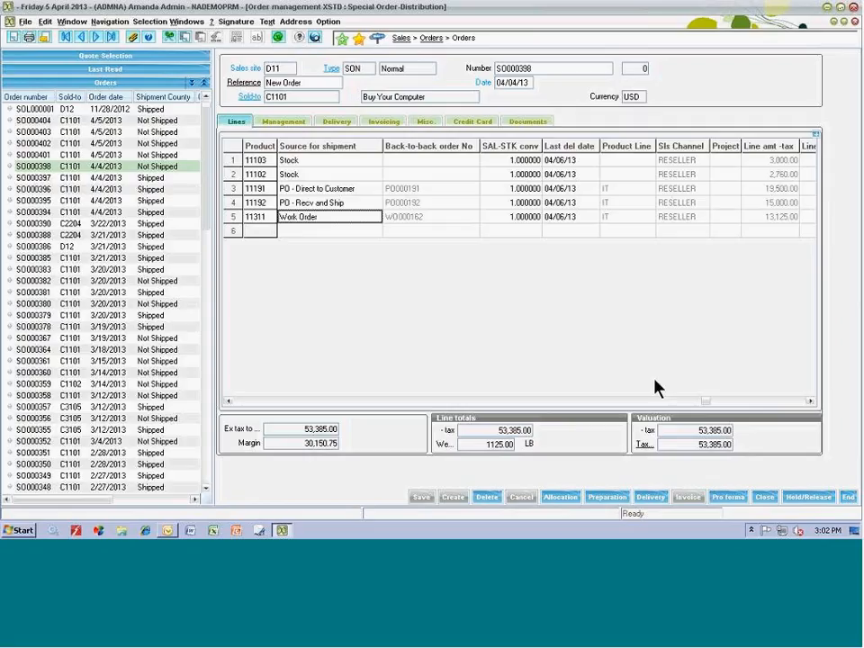
# - Look up the linked purchase order among the available actions for the External Drive 500 GB order line
pyautogui.click(239, 403)
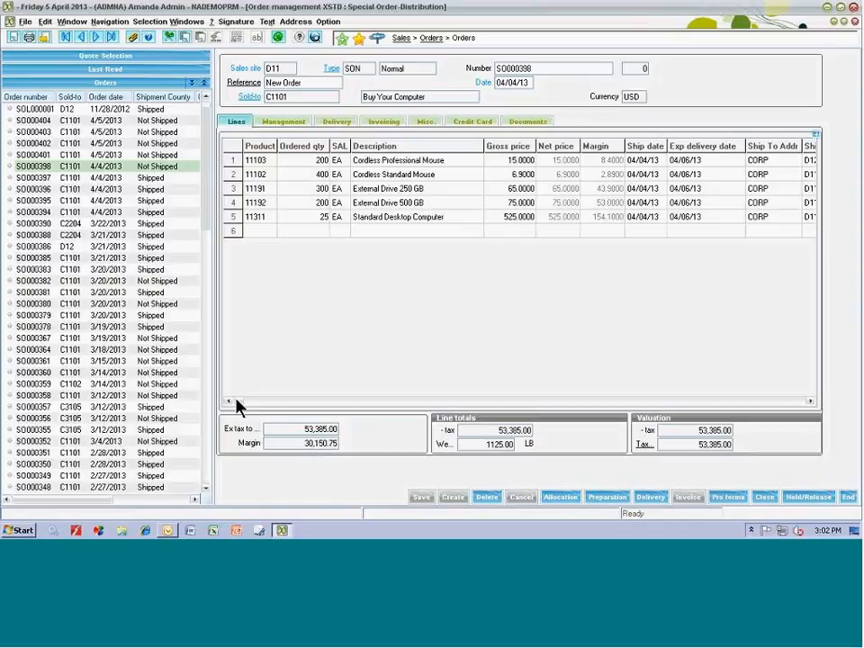
pyautogui.click(236, 218)
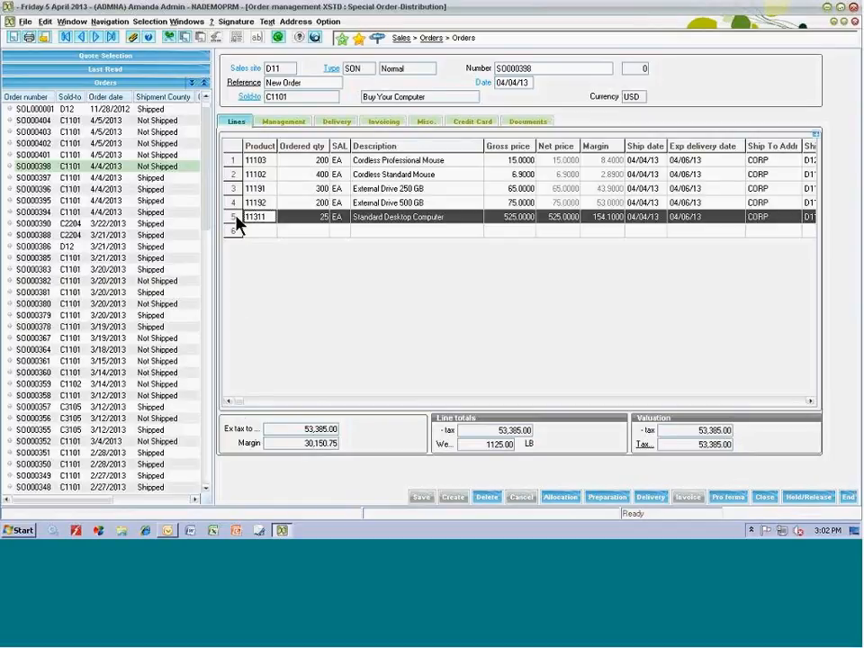
pyautogui.click(235, 203)
pyautogui.rightClick(236, 204)
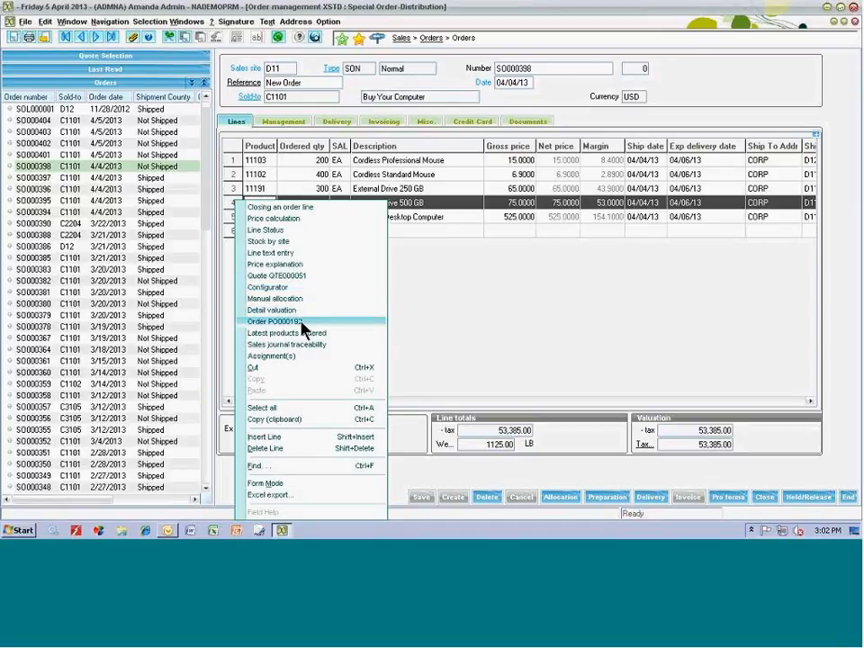
# - View the Cordless Professional Mouse line's details in Form Mode and cancel out without changes
pyautogui.click(232, 160)
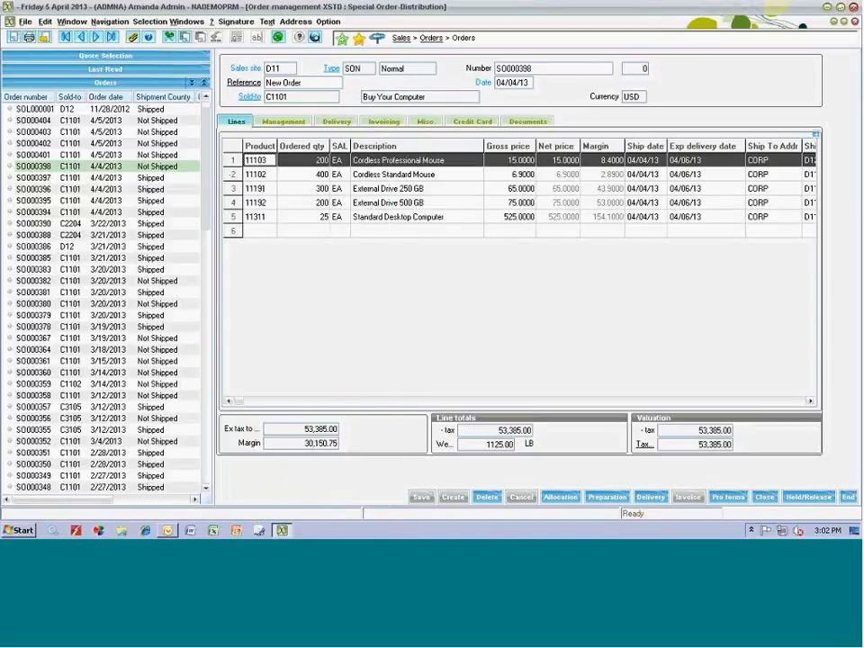
pyautogui.rightClick(232, 160)
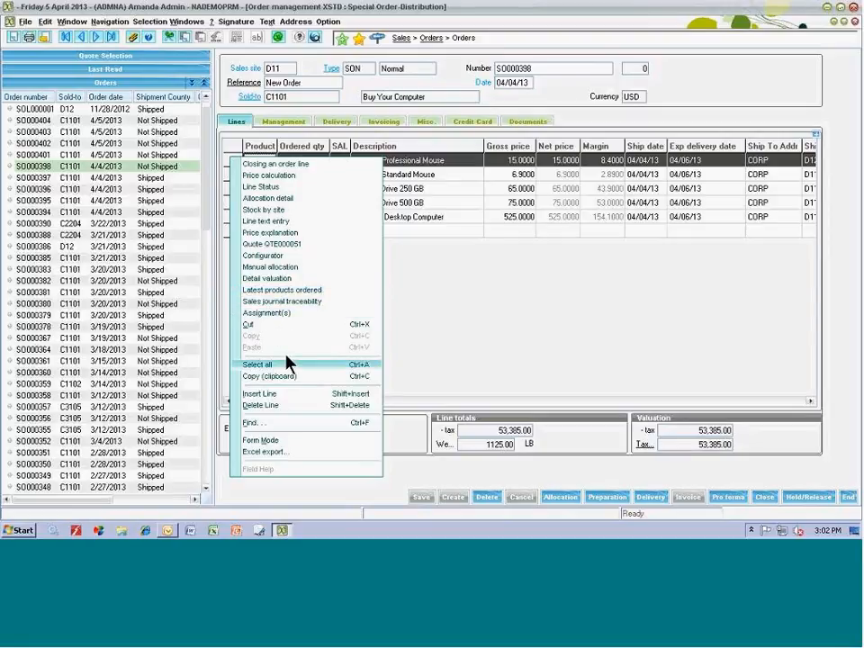
pyautogui.click(263, 450)
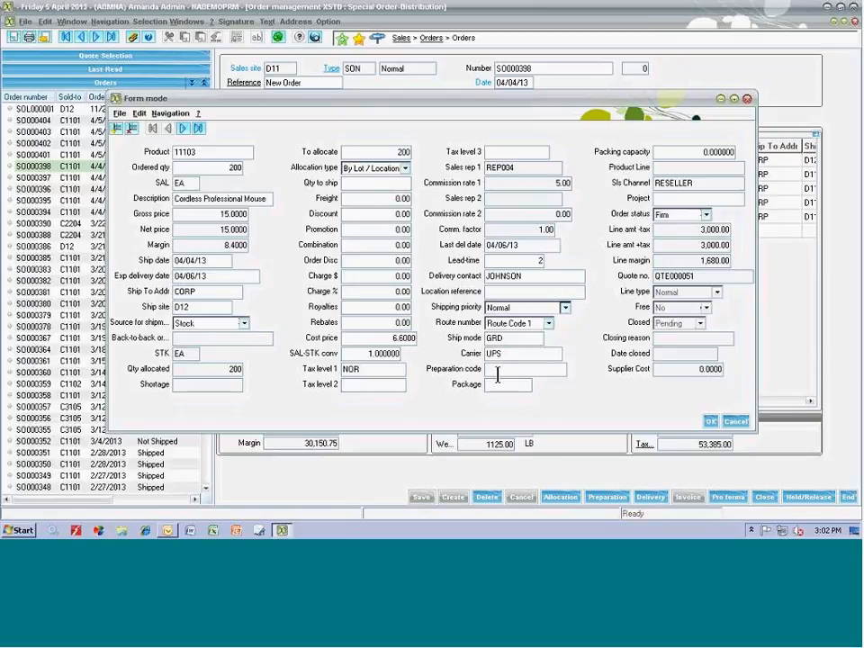
pyautogui.click(733, 421)
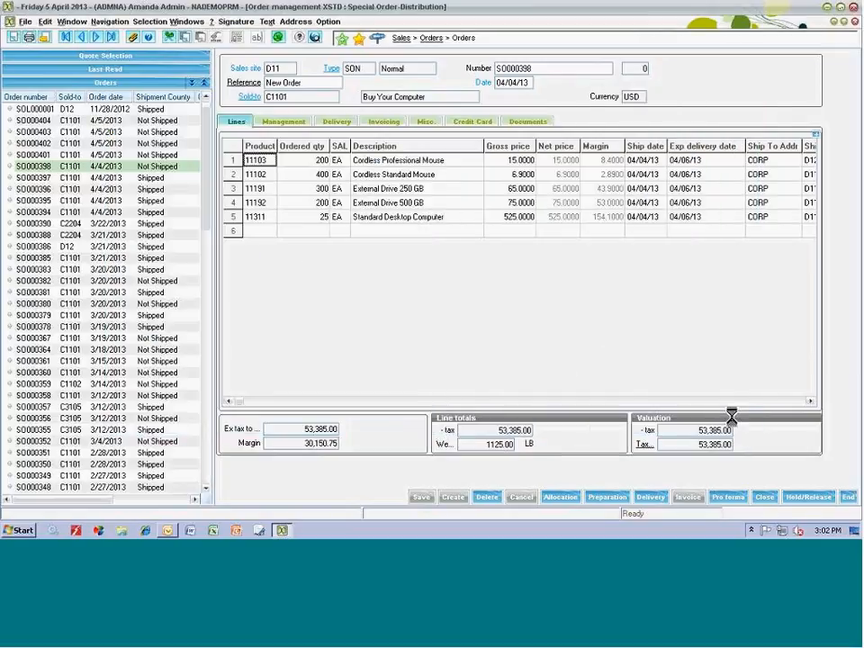
# - View the full ship-to customer address behind the order's CORP delivery address
pyautogui.click(283, 122)
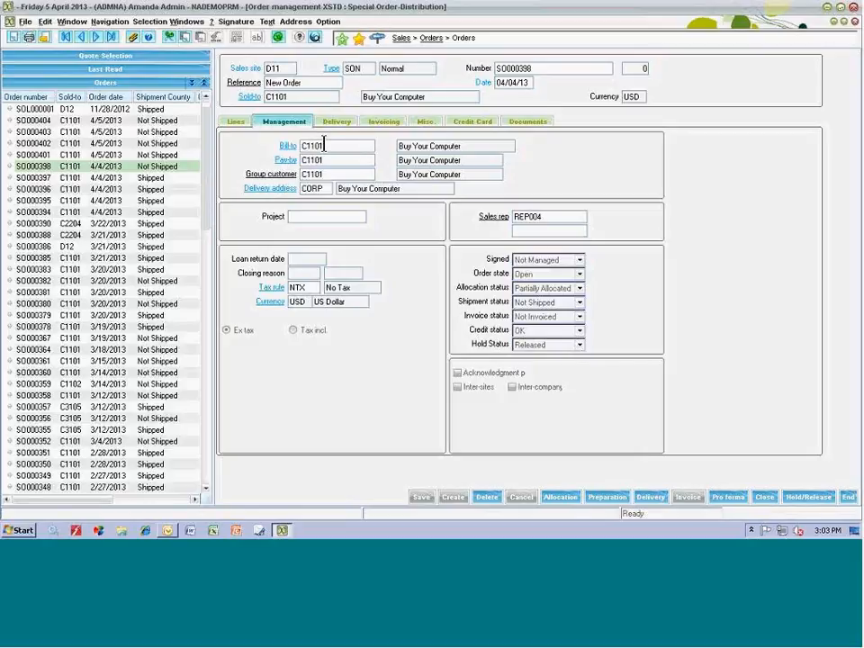
pyautogui.click(312, 189)
pyautogui.rightClick(312, 190)
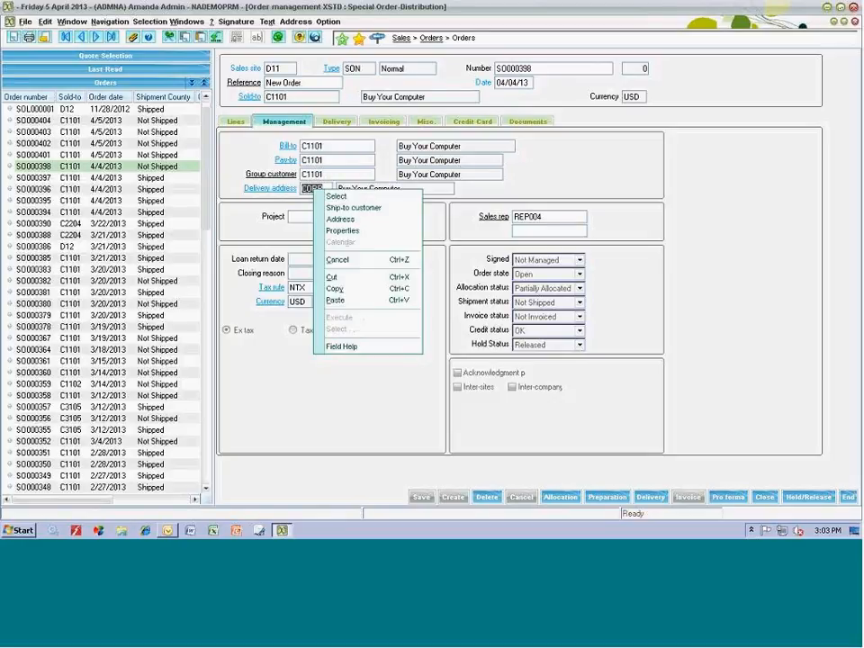
pyautogui.click(348, 219)
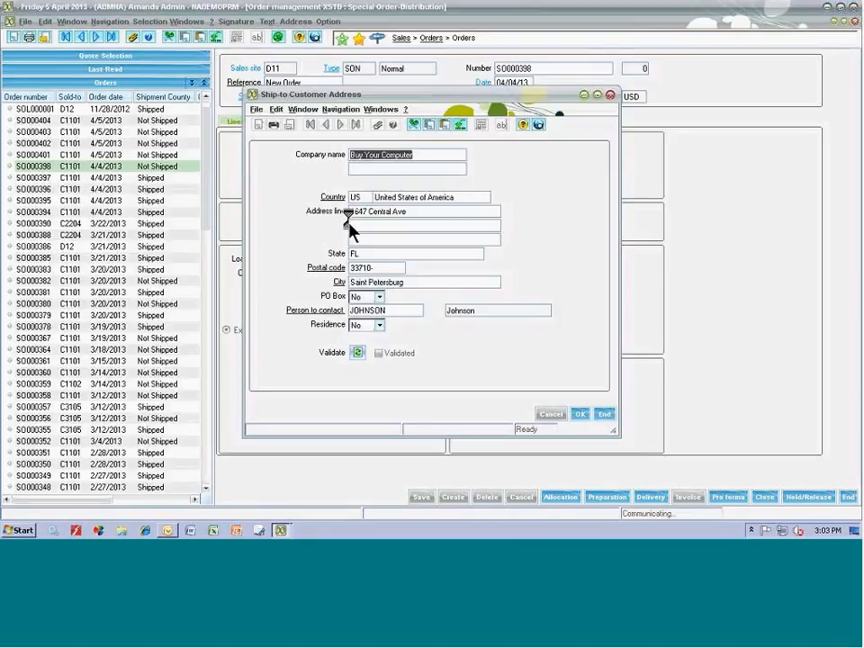
# - Map the ship-to city in a separate Google Maps window, and close the map and address to return to the order
pyautogui.rightClick(365, 282)
pyautogui.click(387, 301)
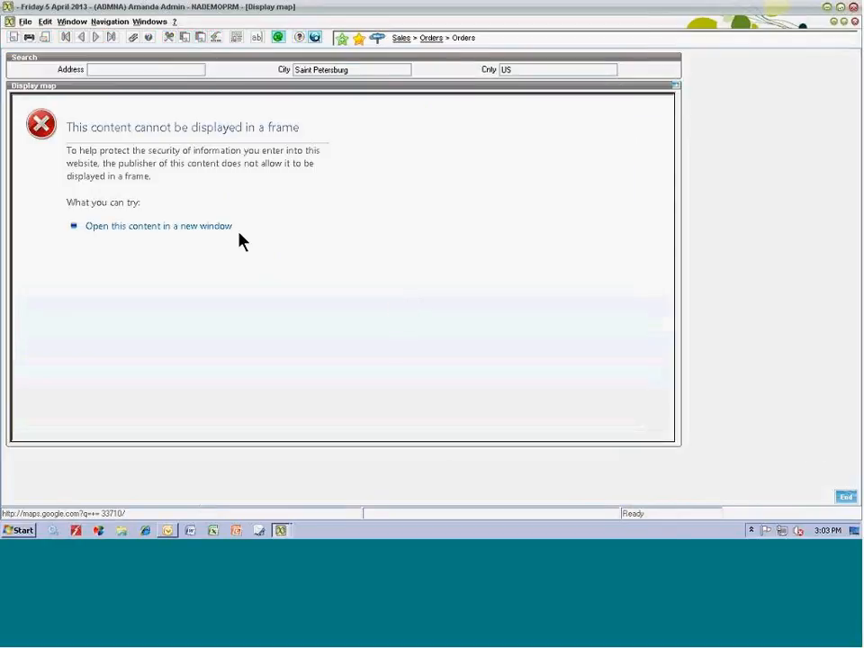
pyautogui.click(199, 227)
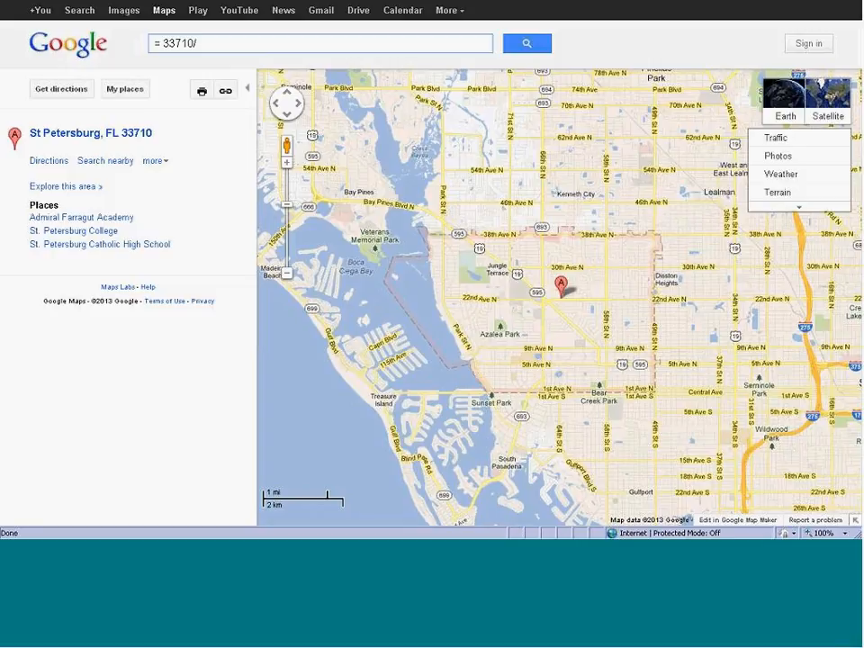
pyautogui.moveTo(846, 11)
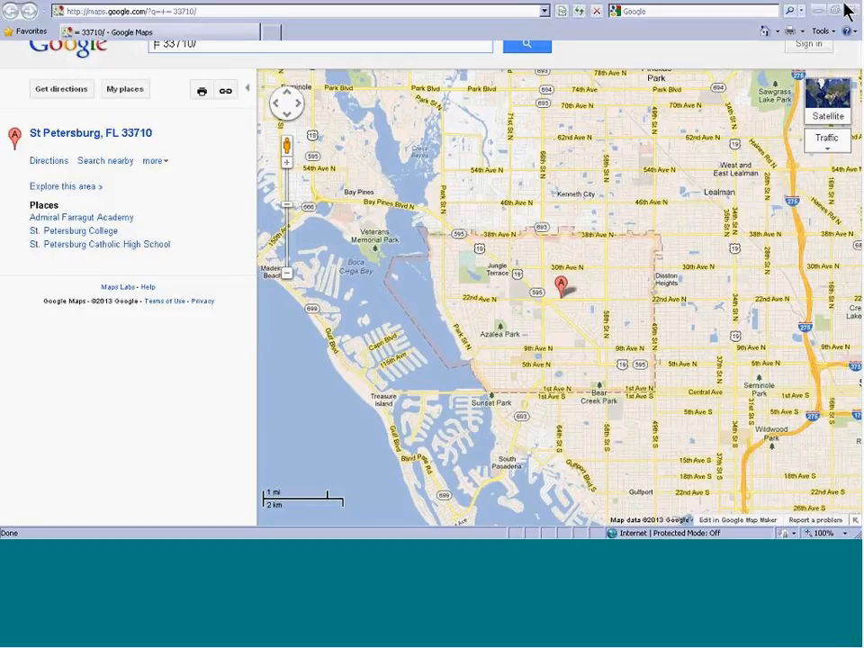
pyautogui.click(851, 11)
pyautogui.click(846, 497)
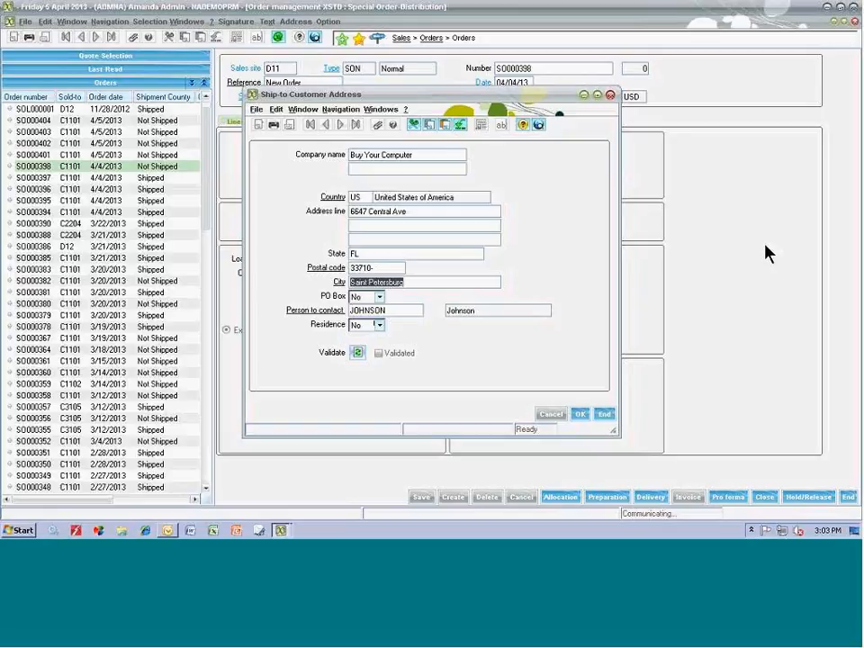
pyautogui.click(604, 415)
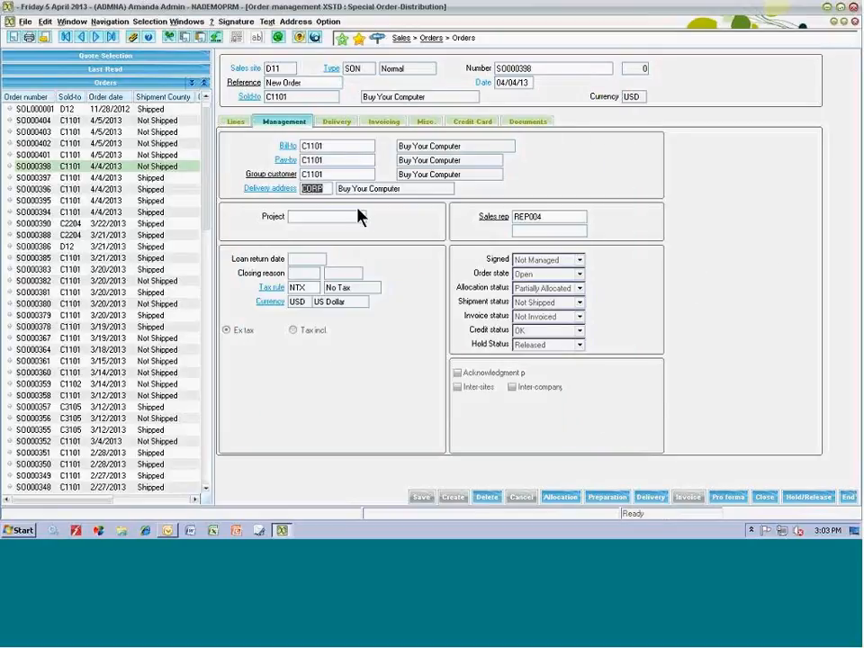
# - Review the order's project and status fields, and its delivery settings including shipment site and partial shipment rules
pyautogui.click(297, 217)
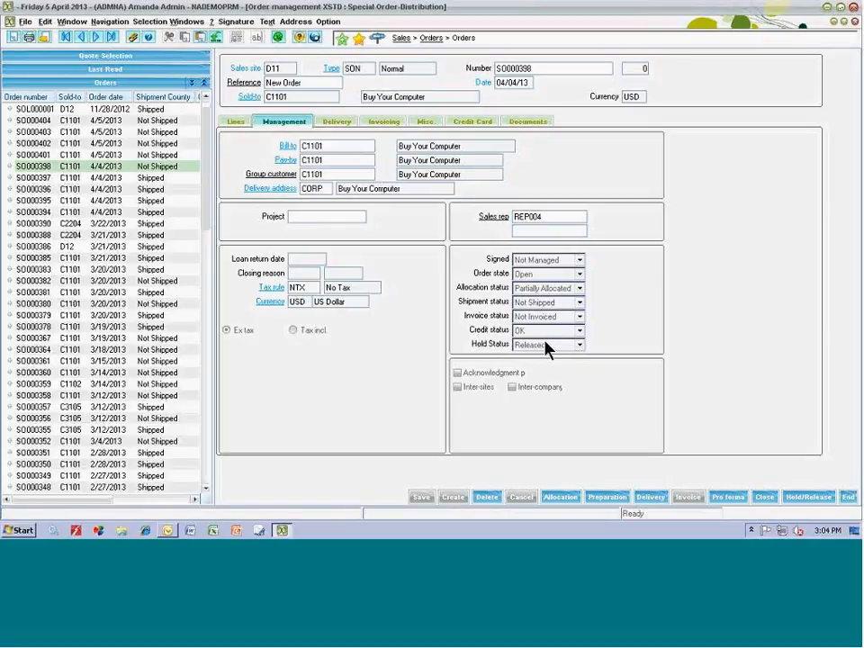
pyautogui.click(336, 122)
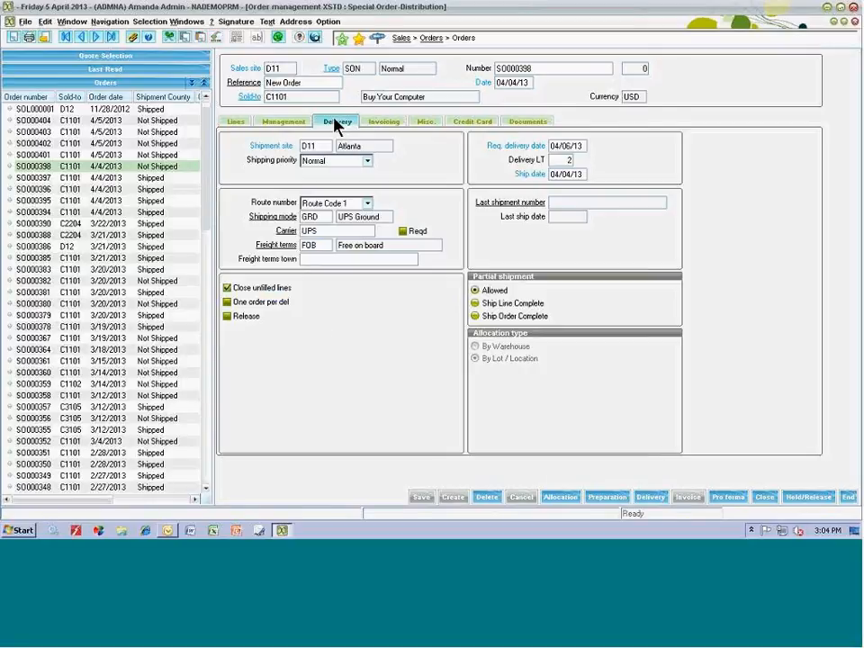
pyautogui.click(319, 145)
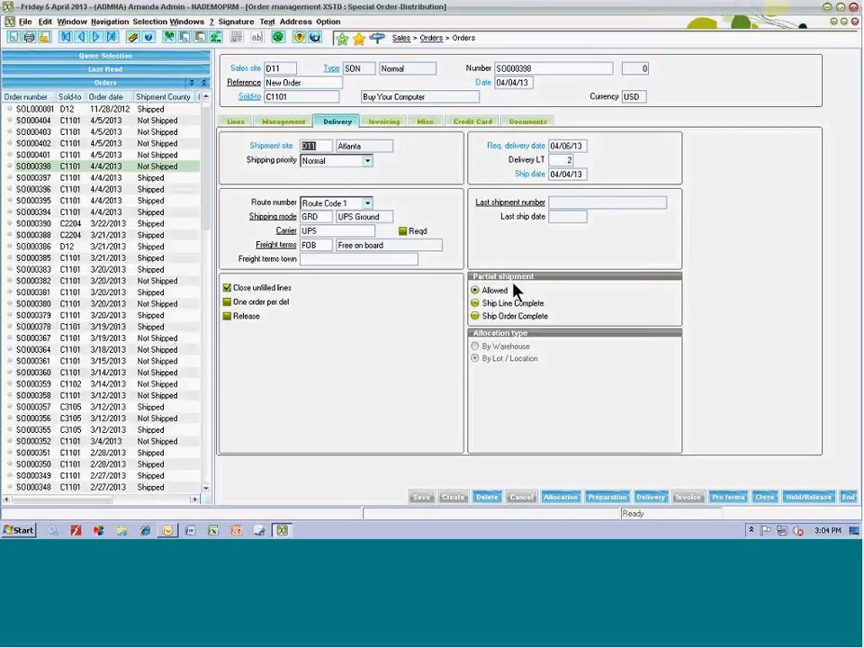
# - Review the order's invoicing terms, hold and freight information, credit card authorization and document output settings
pyautogui.click(382, 120)
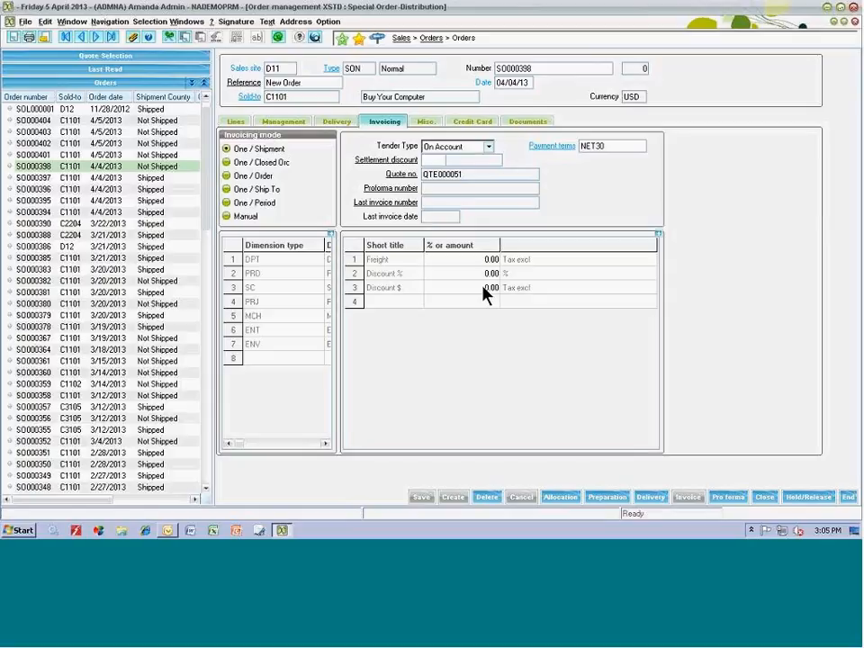
pyautogui.click(429, 125)
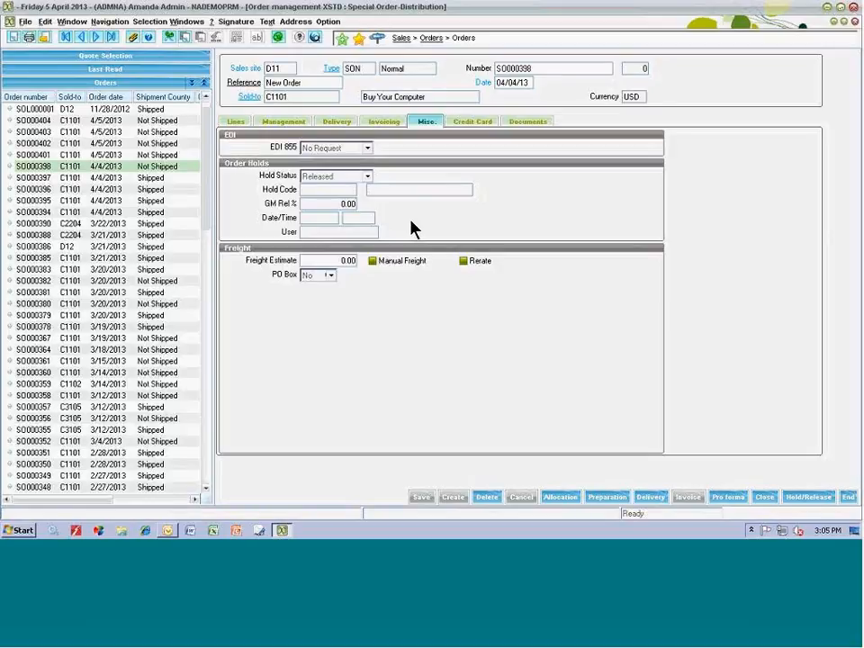
pyautogui.click(472, 124)
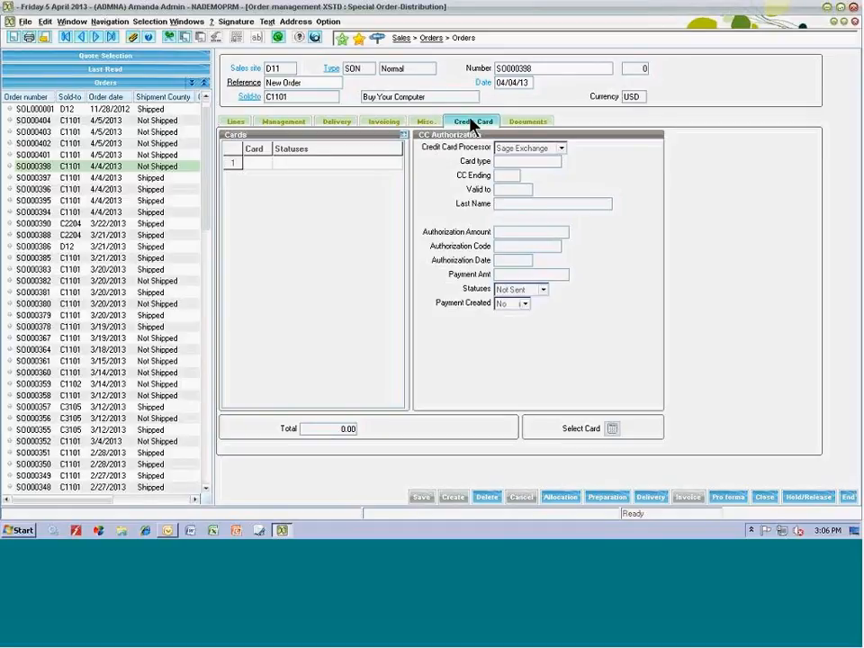
pyautogui.click(536, 126)
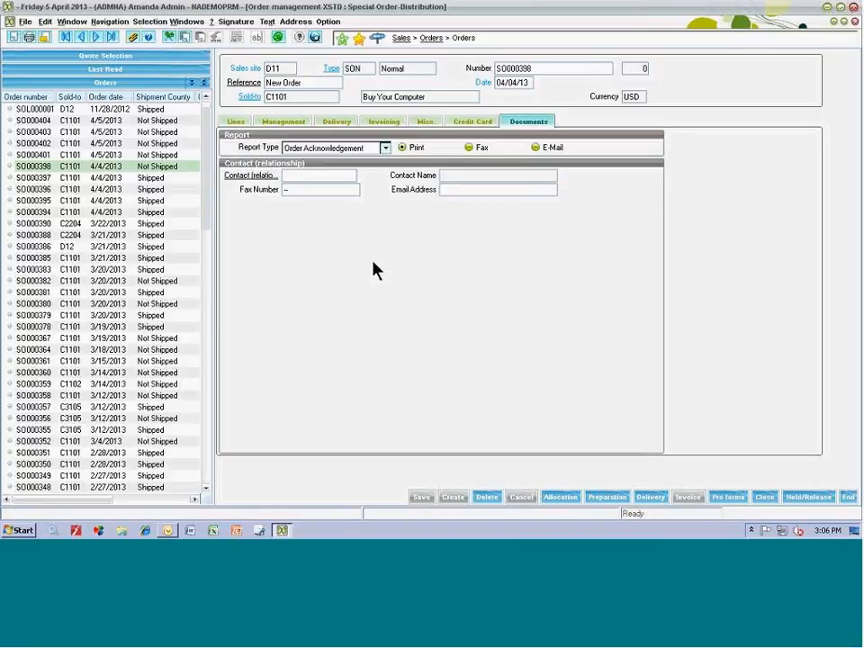
# - Return to the order lines, check the Order Status for allocations, shortages and line statuses, and close it
pyautogui.click(235, 122)
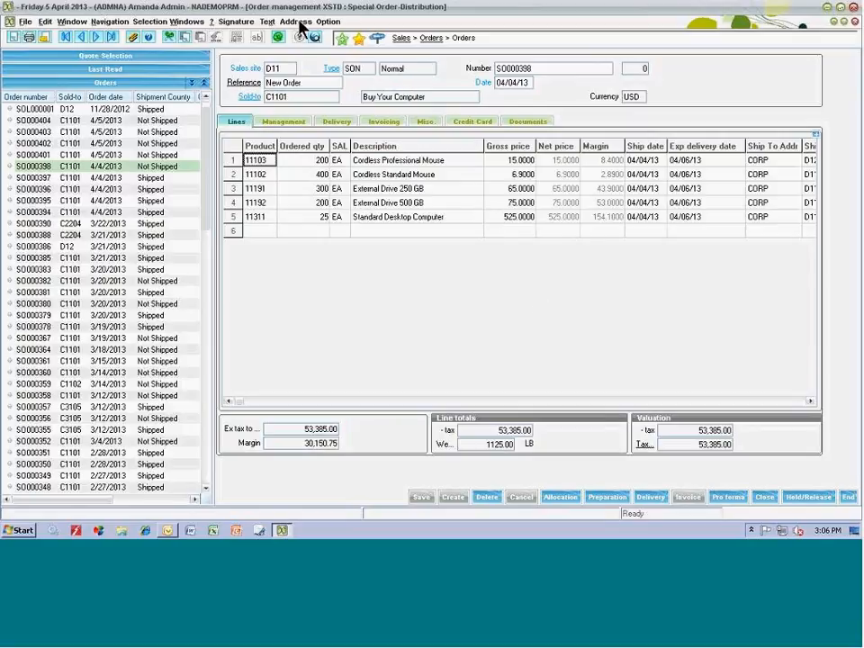
pyautogui.click(328, 22)
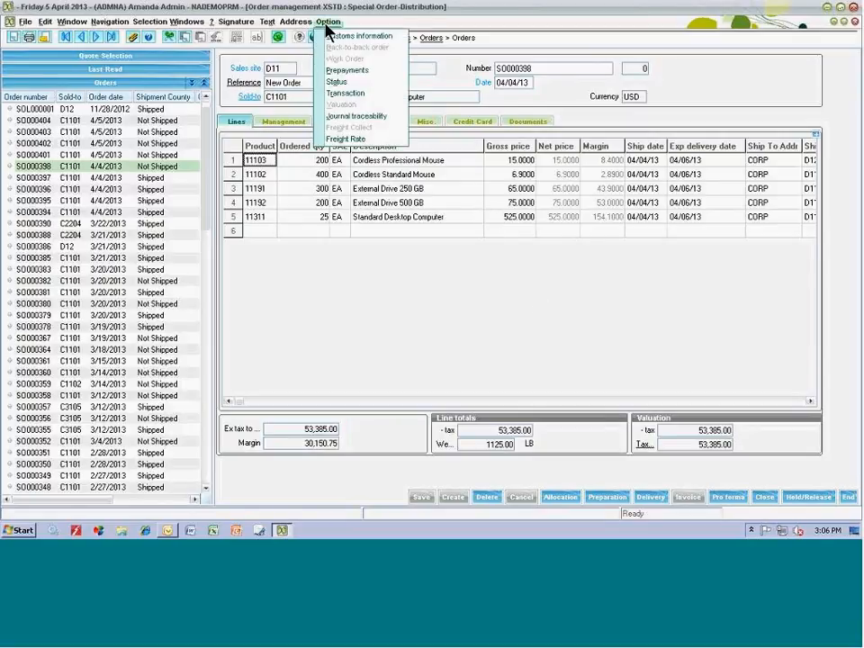
pyautogui.click(336, 81)
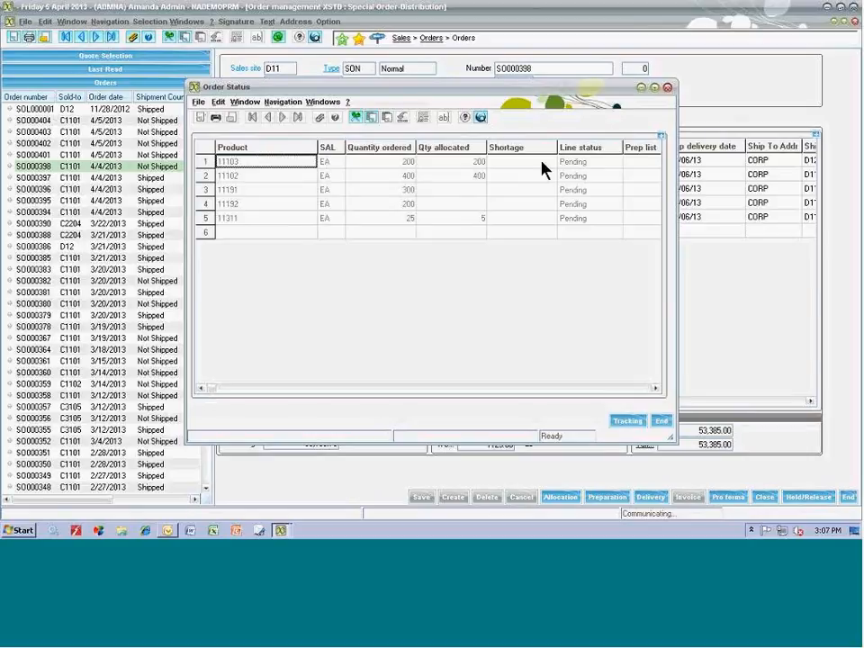
pyautogui.click(663, 422)
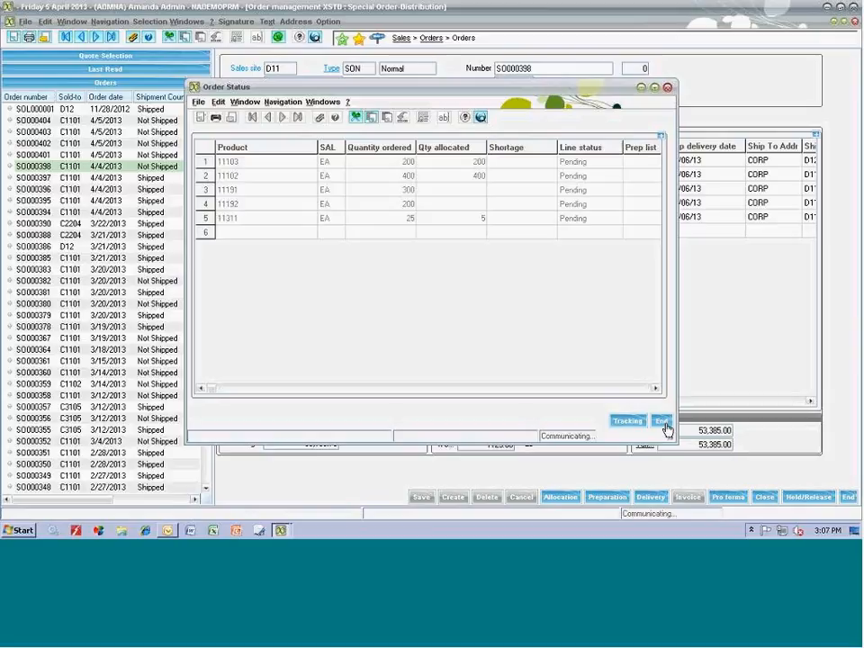
# - Close the order and open the Project Receipts Assignments map from the Quote and Order Processing process map
pyautogui.click(849, 496)
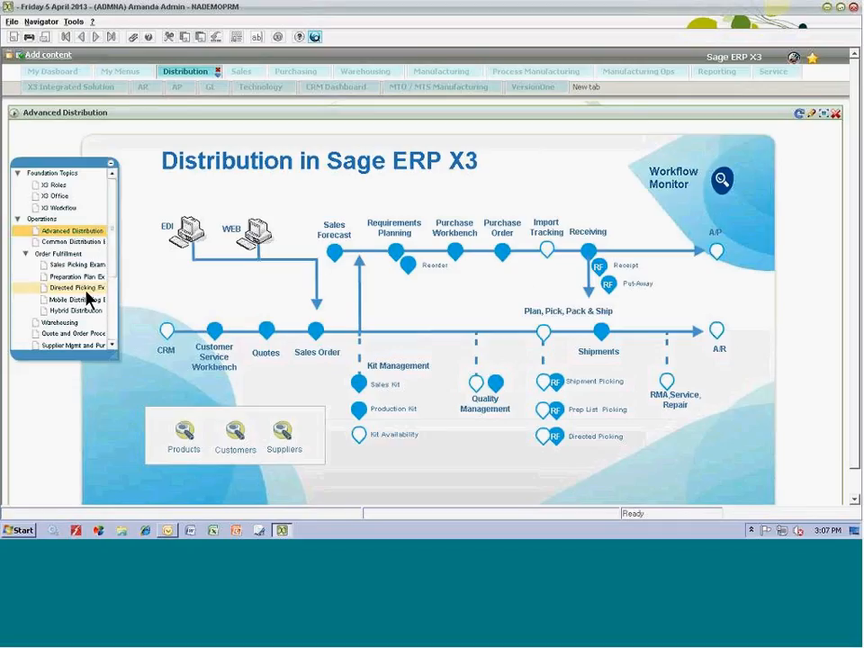
pyautogui.click(26, 254)
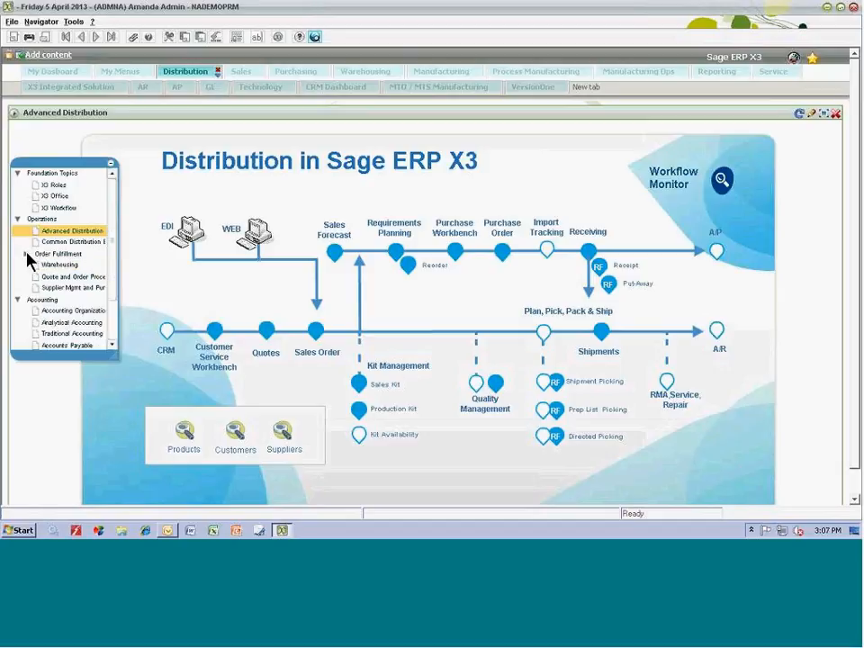
pyautogui.click(57, 288)
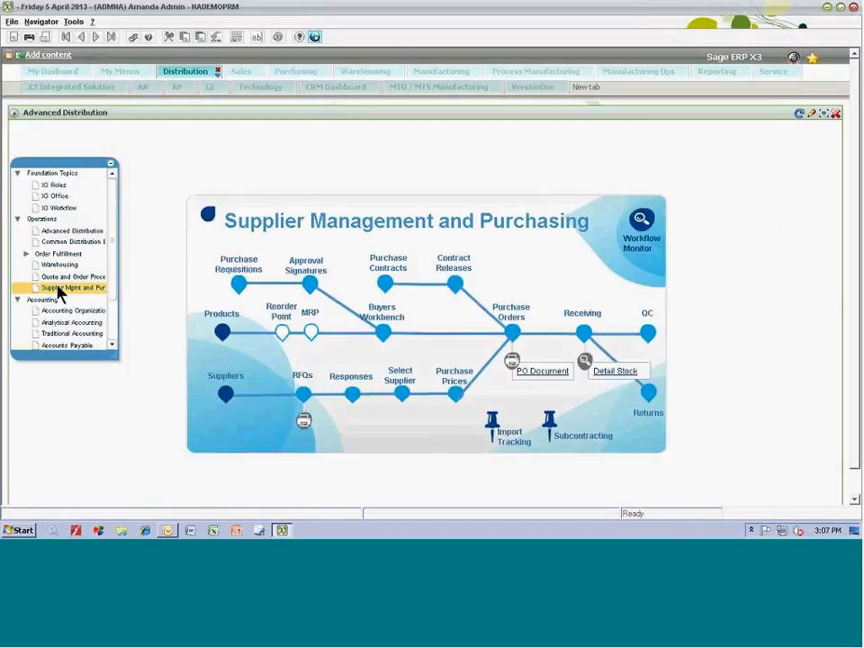
pyautogui.click(61, 277)
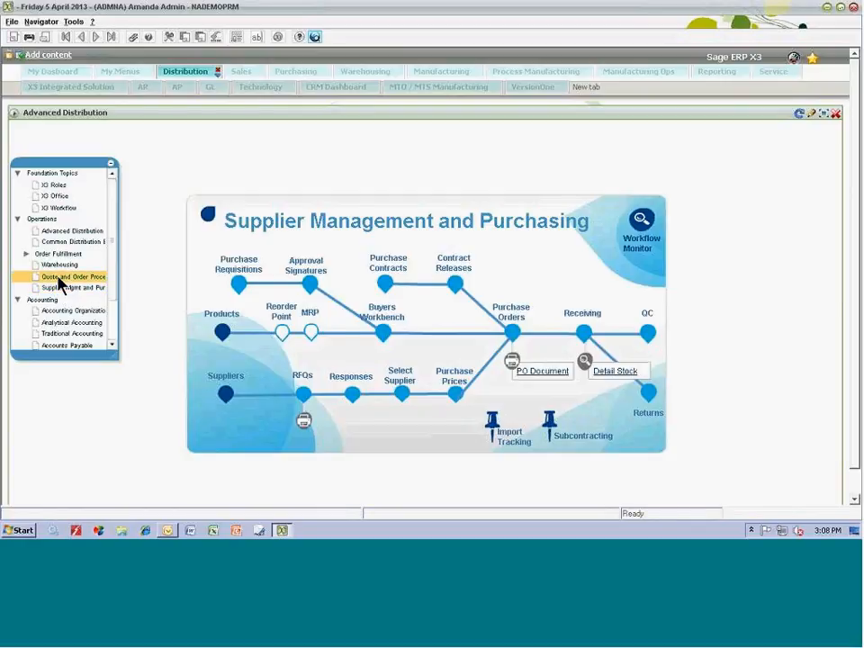
pyautogui.click(366, 429)
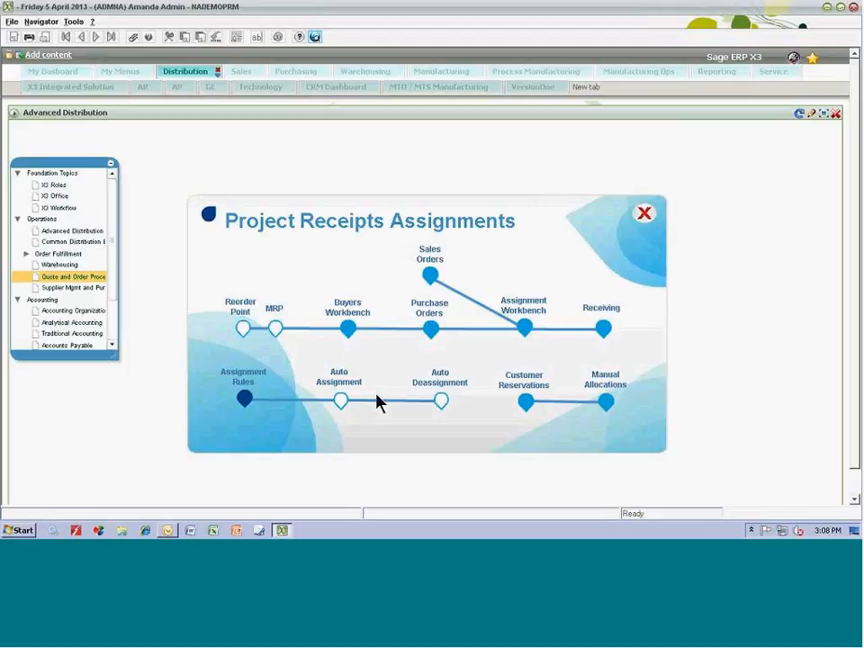
# - Look up the customer reservations held for Acme Computer Stores in company 010, and close them without purging expired allocations
pyautogui.click(526, 402)
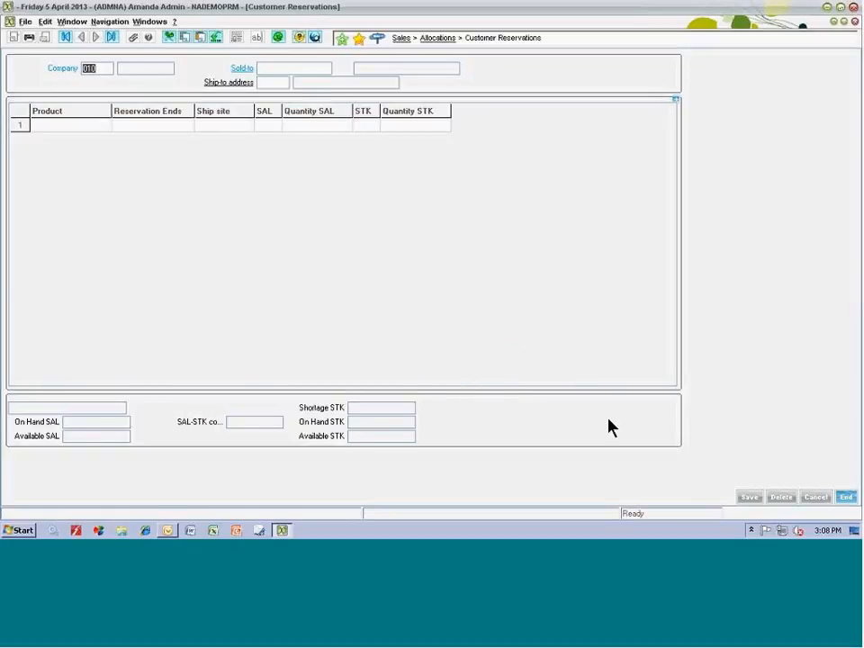
pyautogui.click(262, 69)
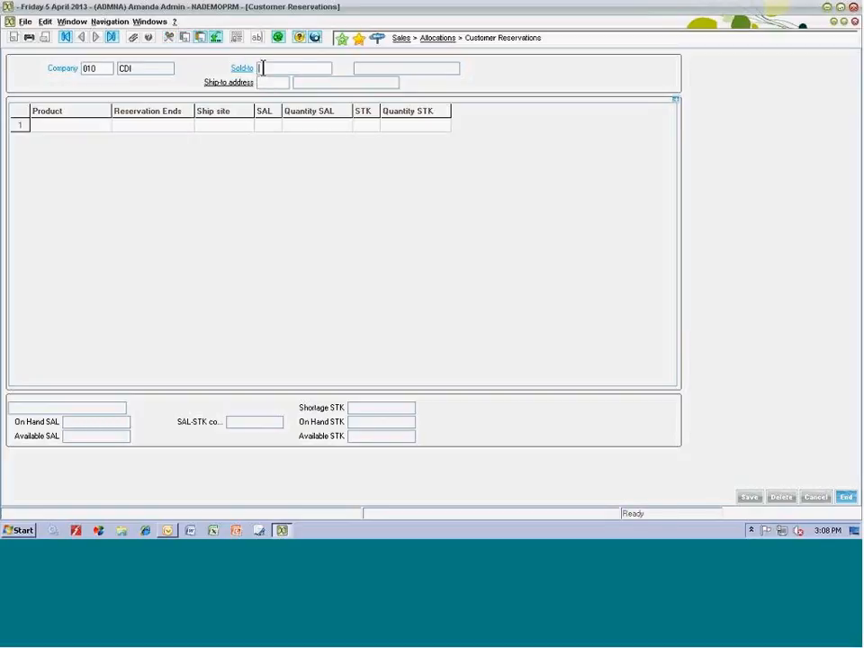
pyautogui.rightClick(262, 68)
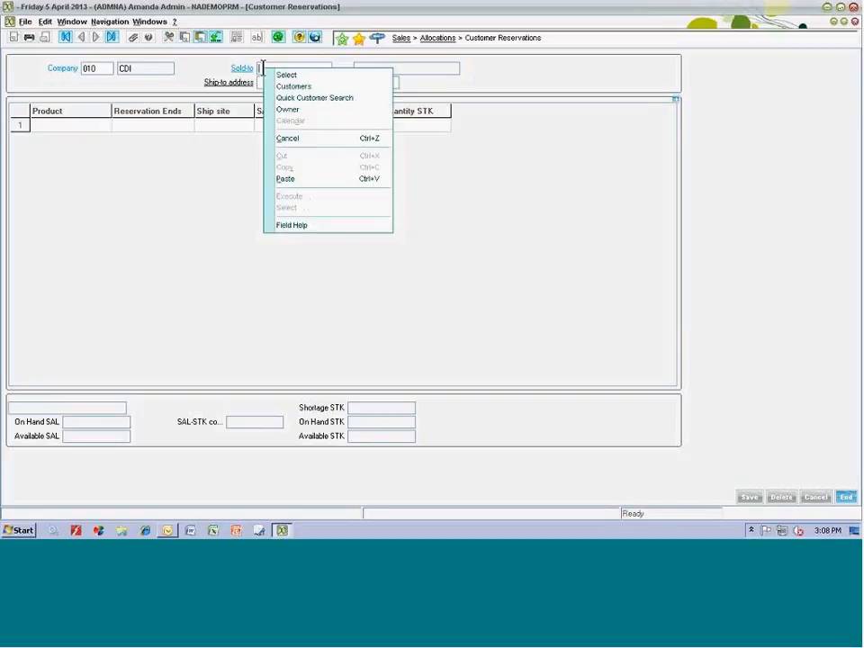
pyautogui.click(294, 86)
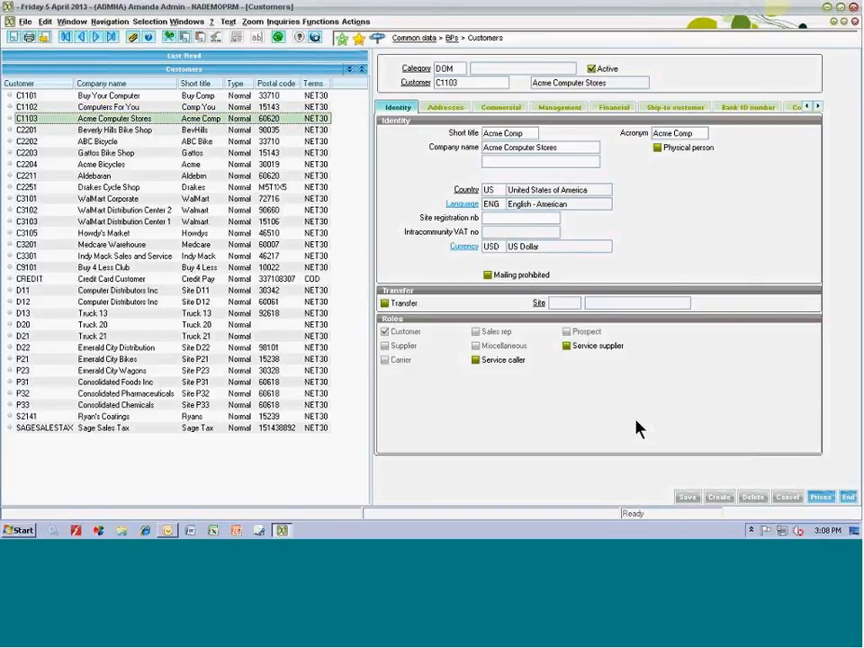
pyautogui.click(848, 496)
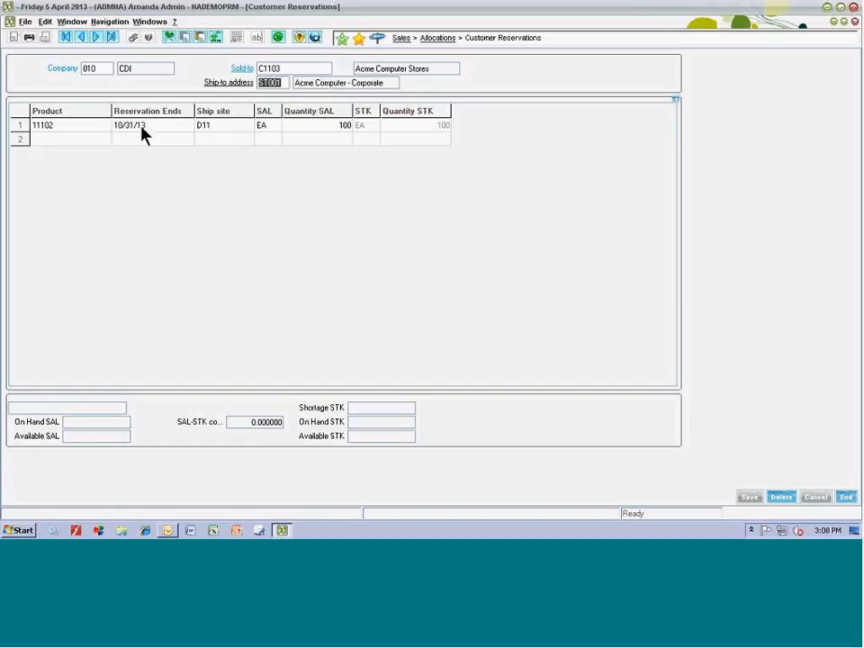
pyautogui.click(848, 499)
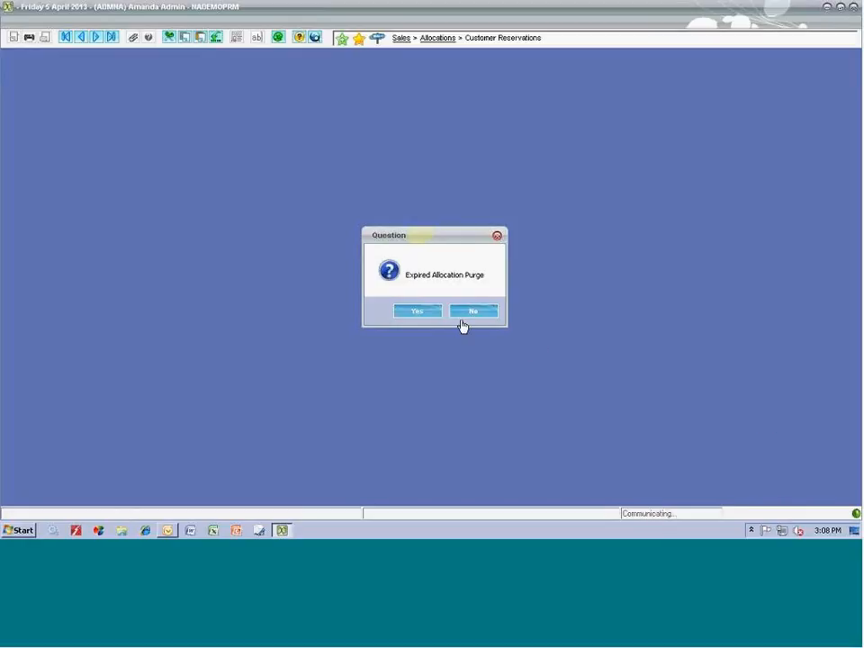
pyautogui.click(460, 320)
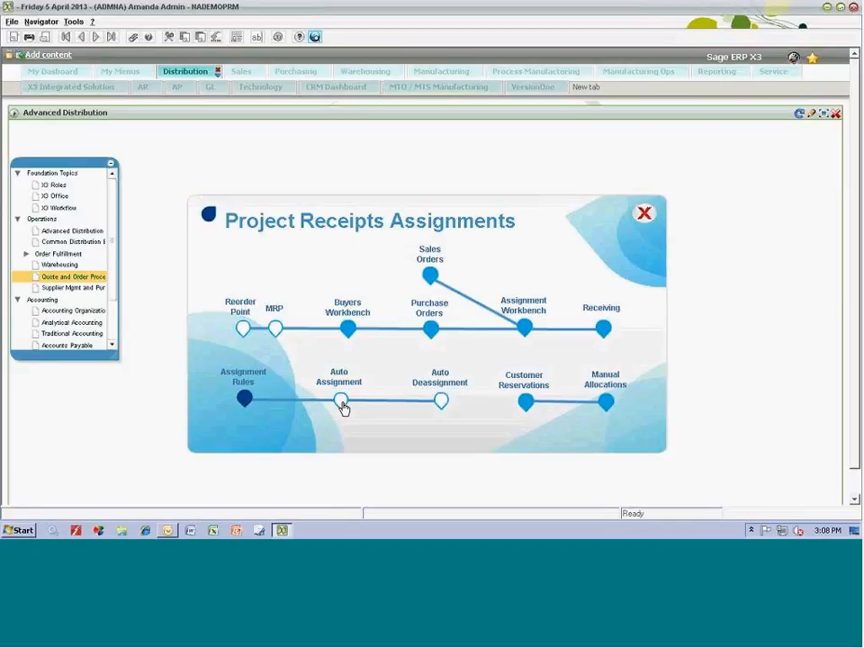
# - Check the sales orders assigned to product 11107's supplier order in the Full Planning assignment workbench, and return to the distribution process maps
pyautogui.click(524, 332)
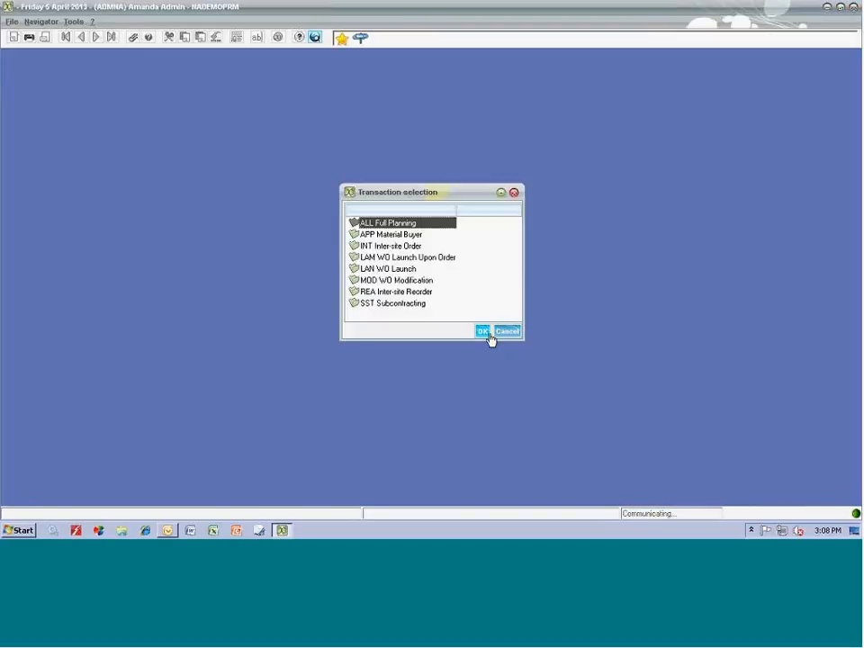
pyautogui.click(484, 331)
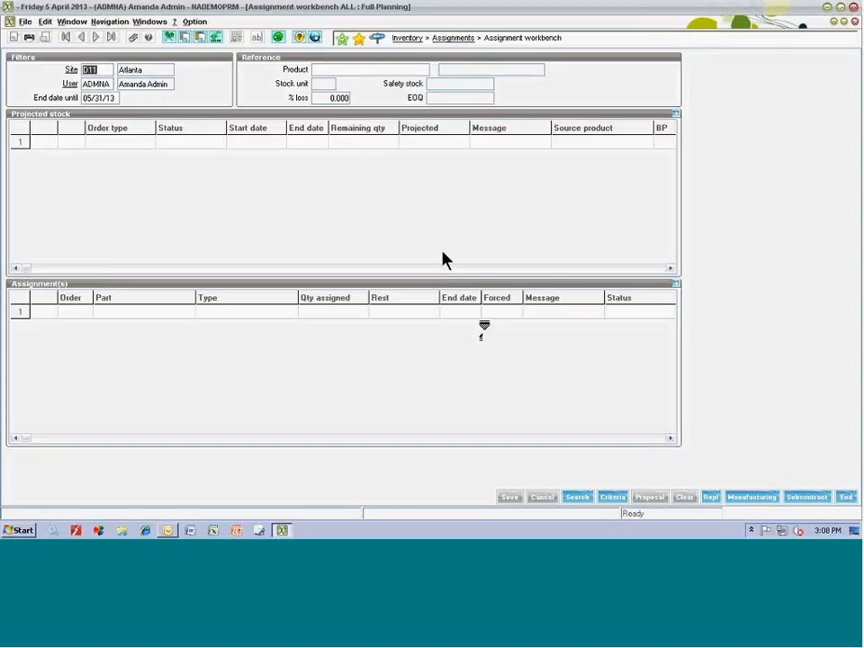
pyautogui.click(328, 71)
pyautogui.write('11107')
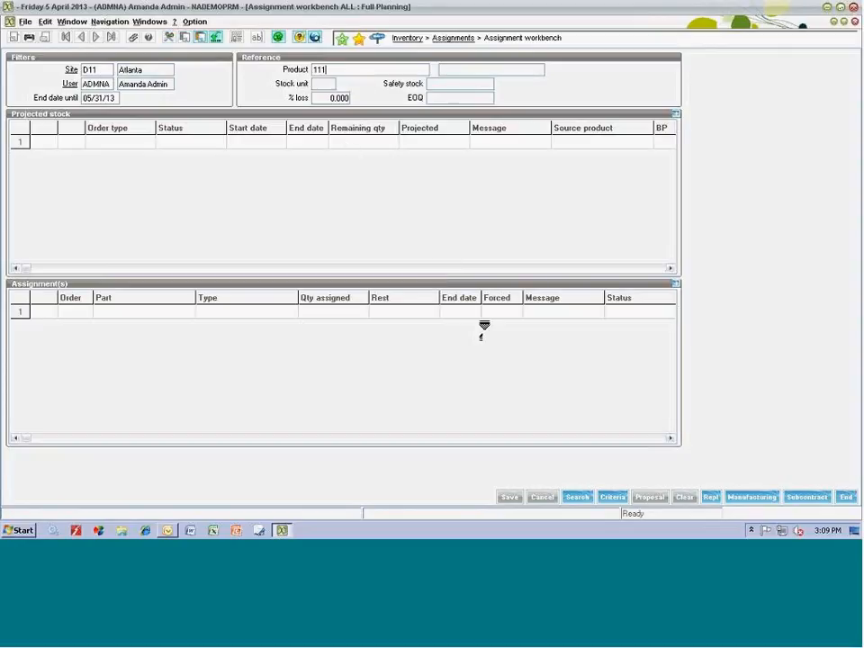
pyautogui.press('Tab')
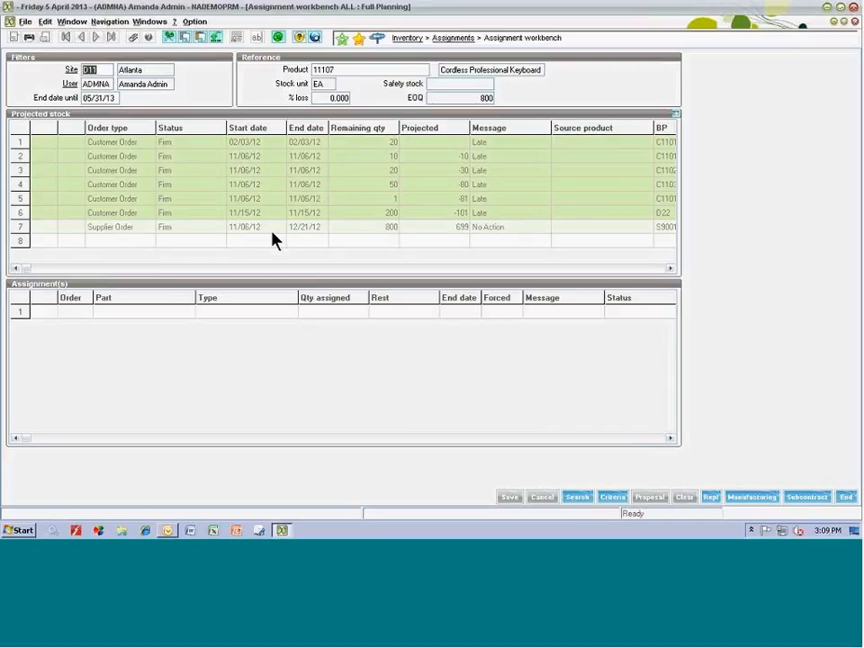
pyautogui.click(44, 227)
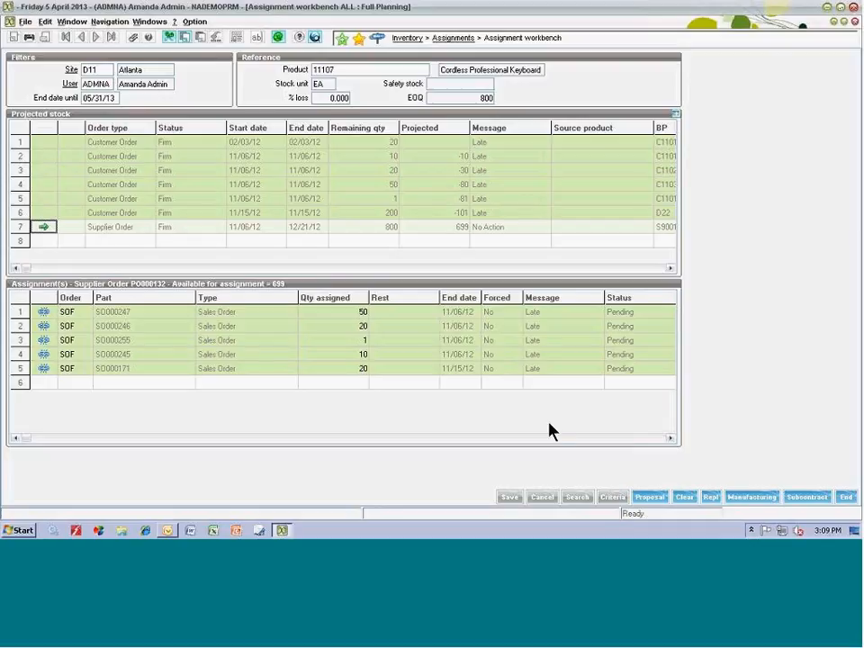
pyautogui.click(846, 497)
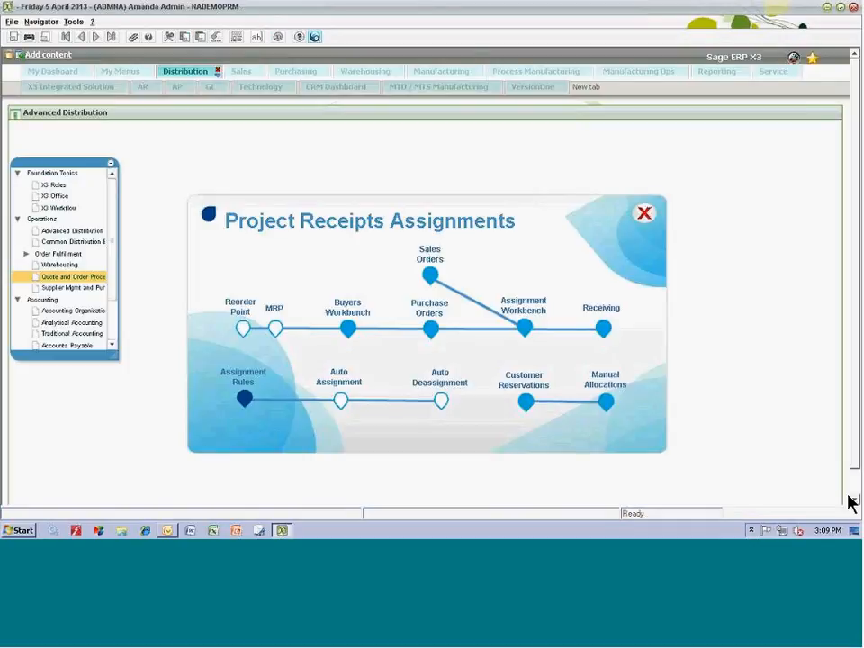
pyautogui.click(67, 231)
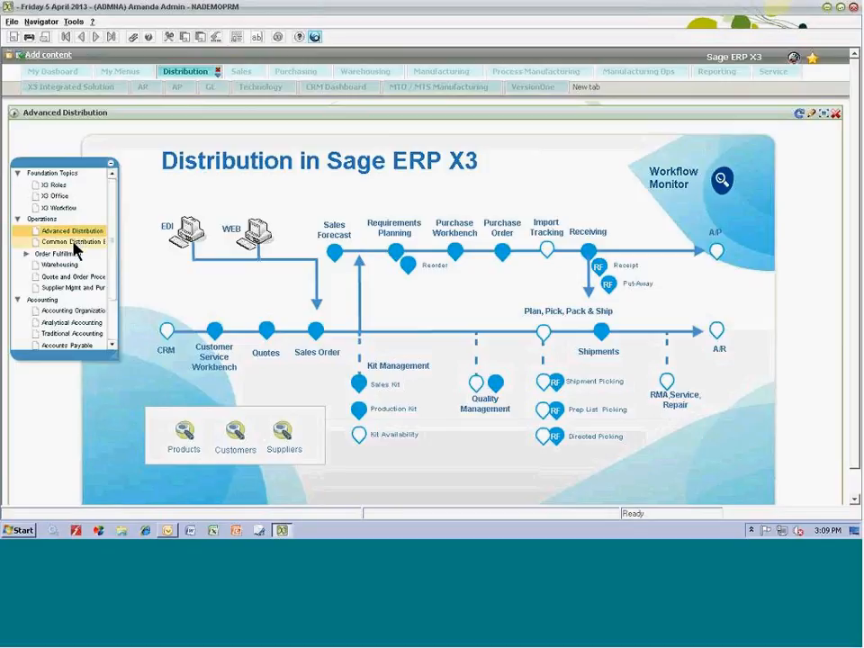
pyautogui.click(75, 243)
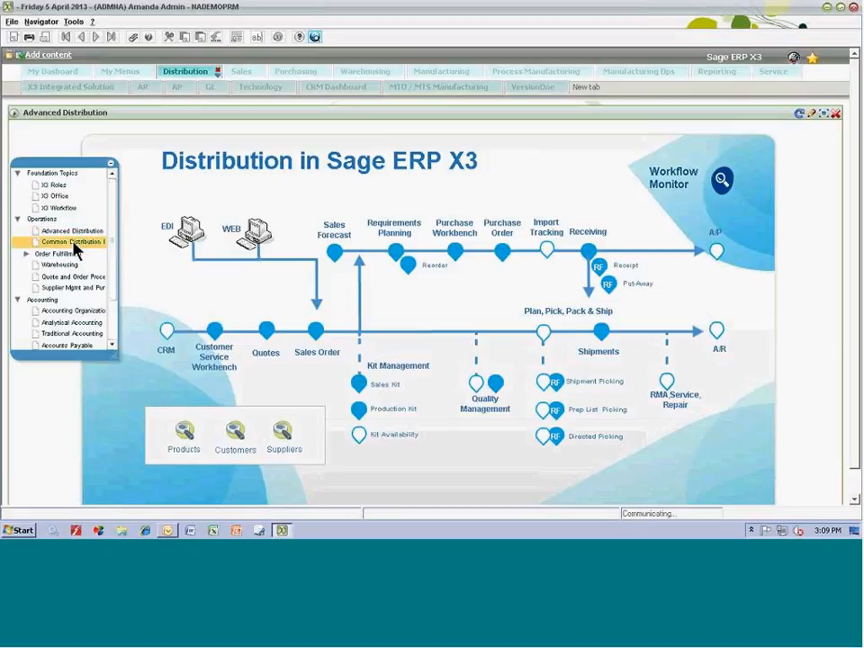
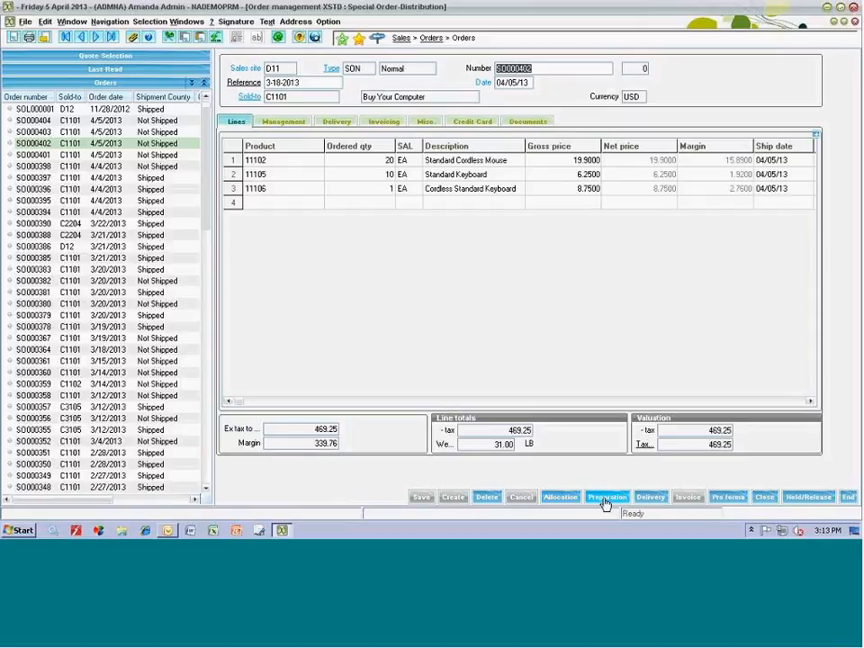
# - Generate a delivery from the open Buy Your Computer sales order with the STD Standard Shipment transaction
pyautogui.click(651, 501)
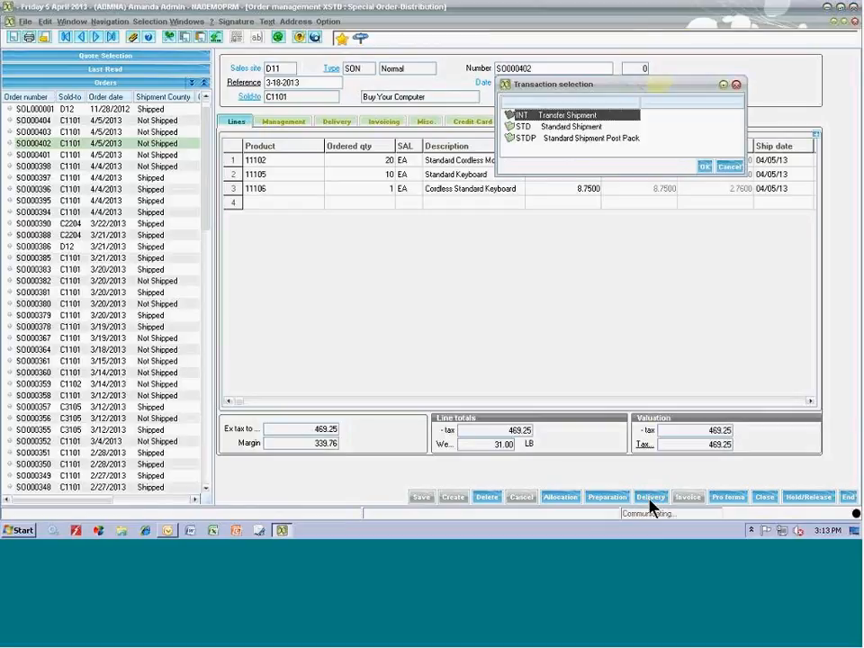
pyautogui.click(561, 129)
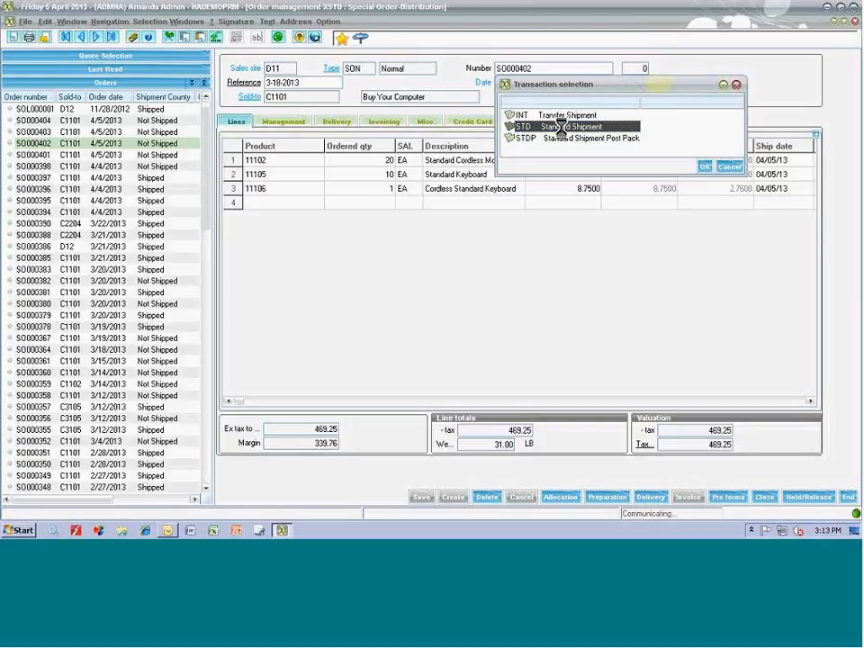
pyautogui.click(704, 168)
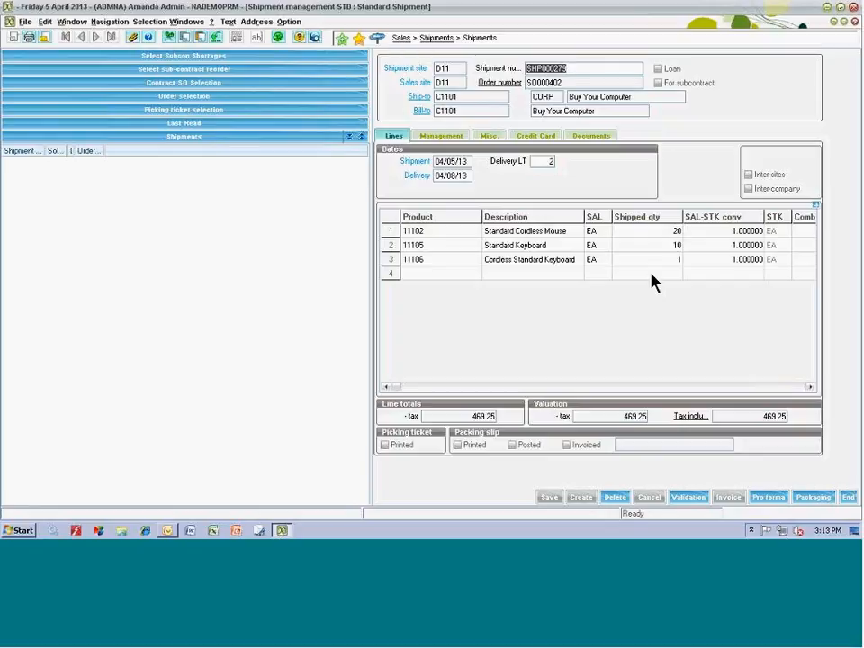
# - Start packing the shipment by package, with C03 Large Box as the package type
pyautogui.click(813, 497)
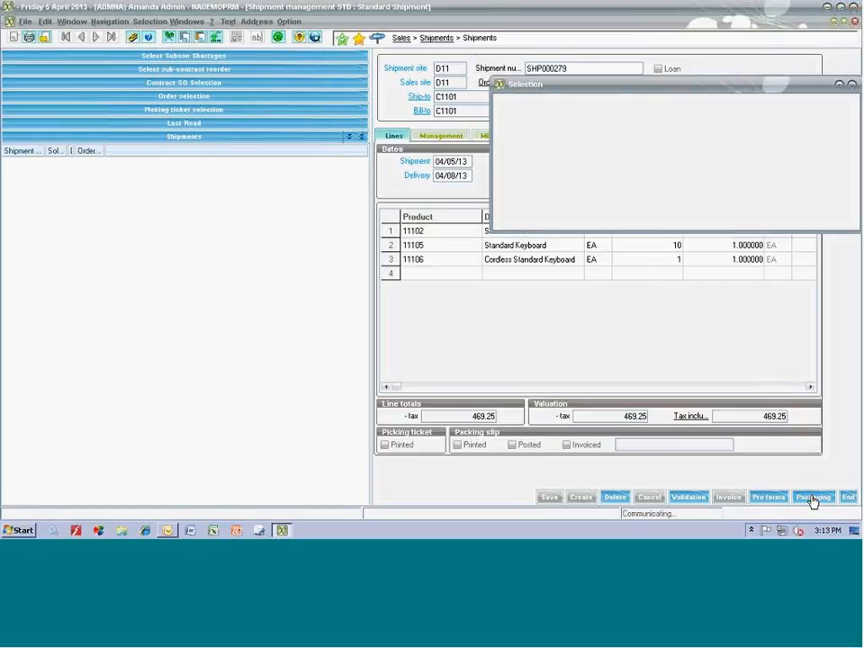
pyautogui.doubleClick(576, 127)
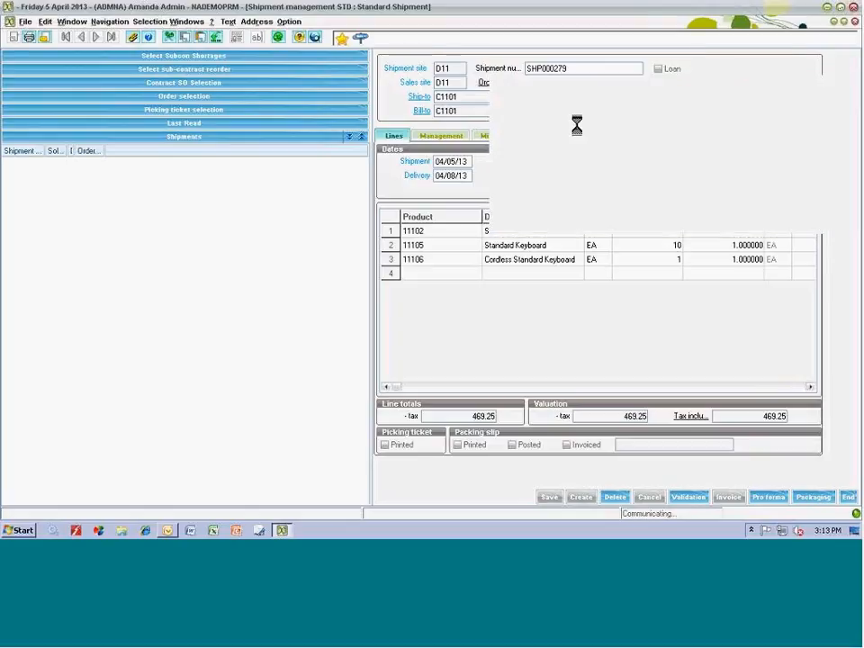
pyautogui.rightClick(438, 149)
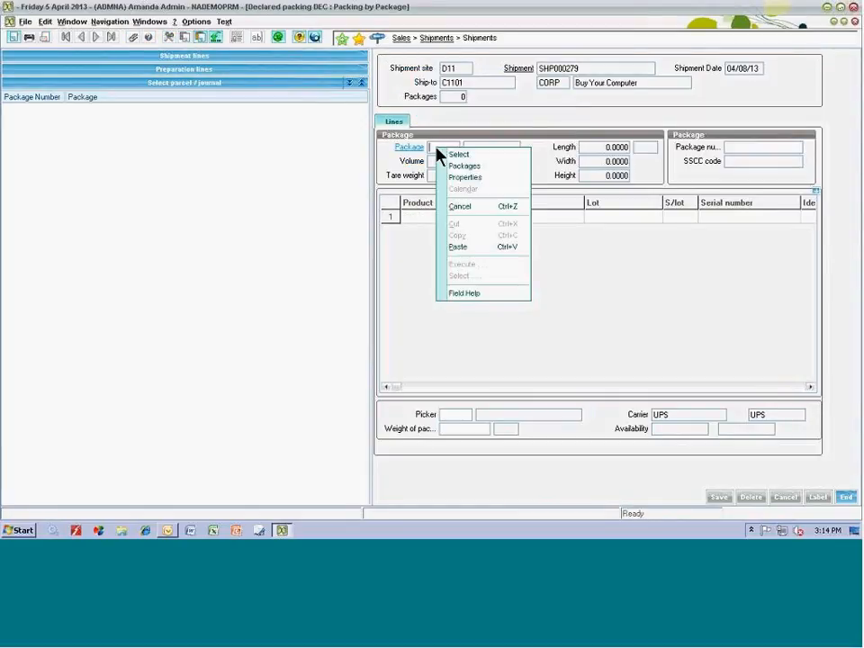
pyautogui.click(459, 154)
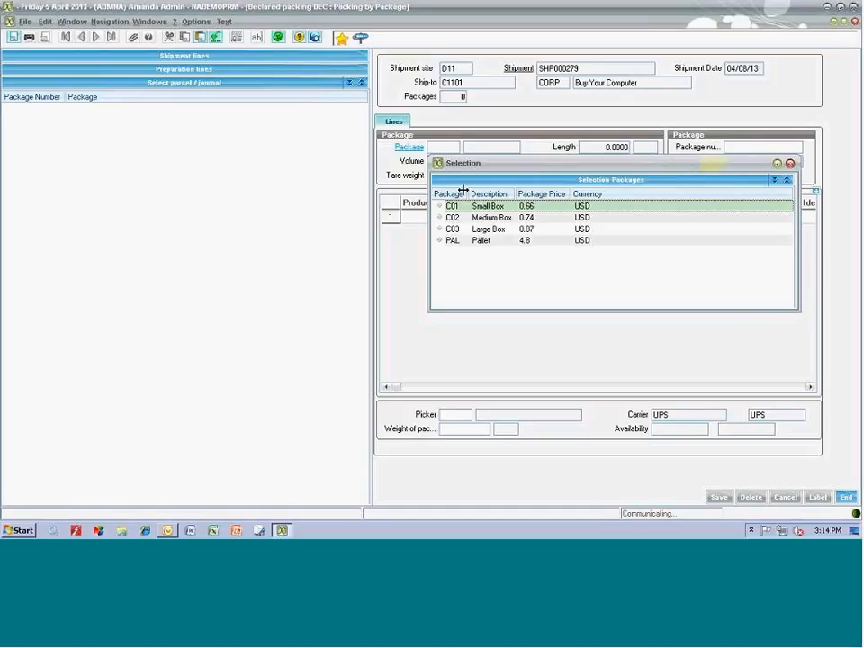
pyautogui.click(480, 233)
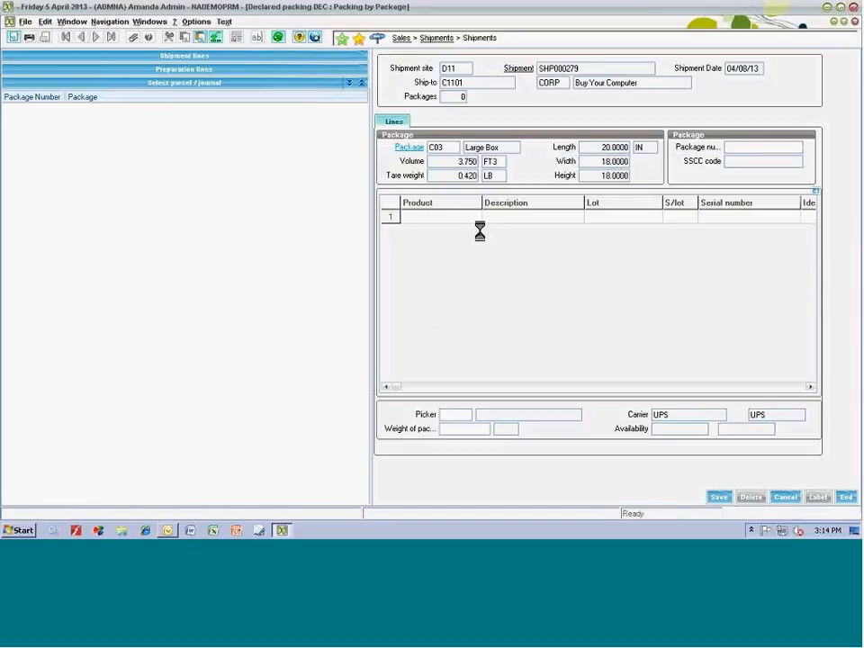
# - Add shipment lines 11102, 11105 and 11106 to the large box, save the package and select its package number
pyautogui.click(266, 58)
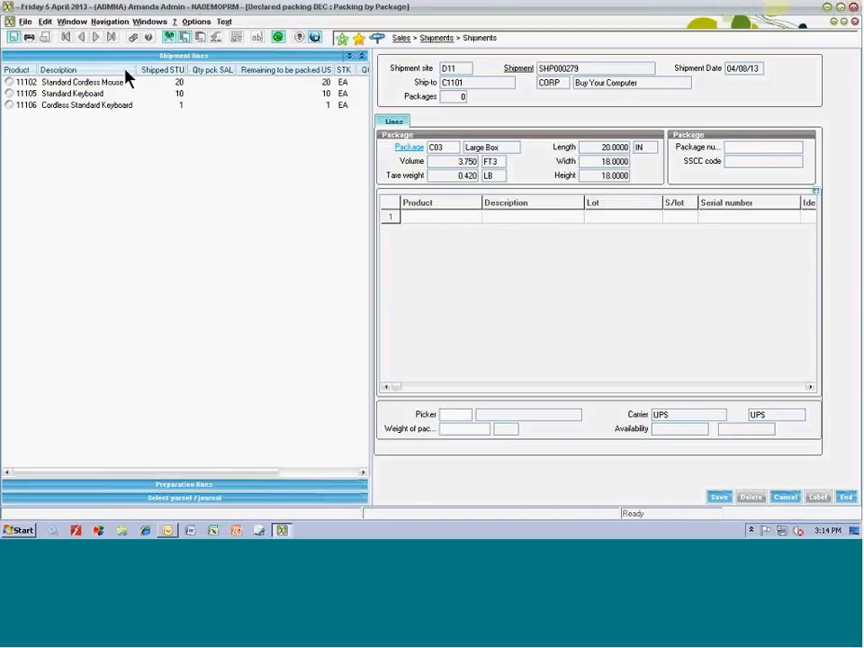
pyautogui.click(9, 82)
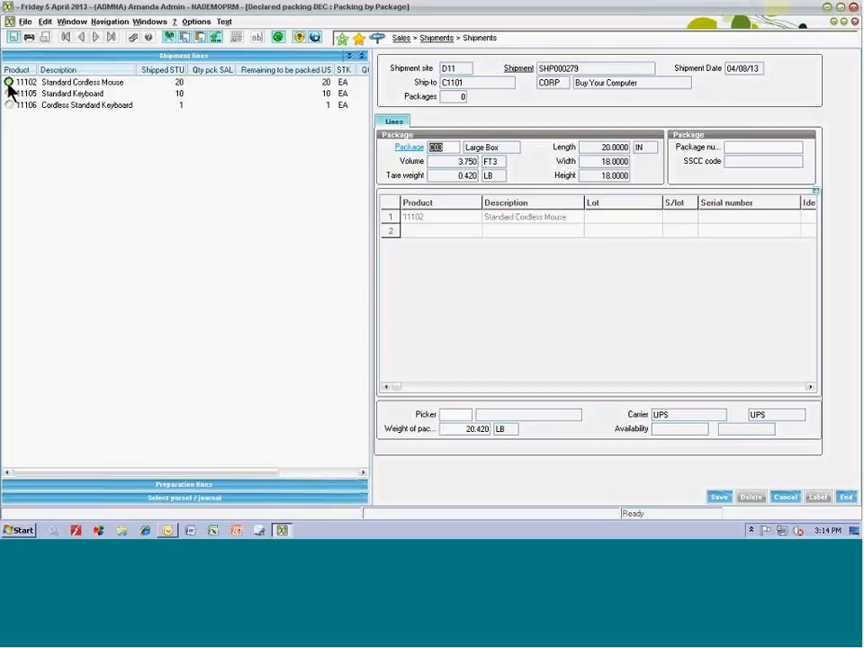
pyautogui.click(9, 94)
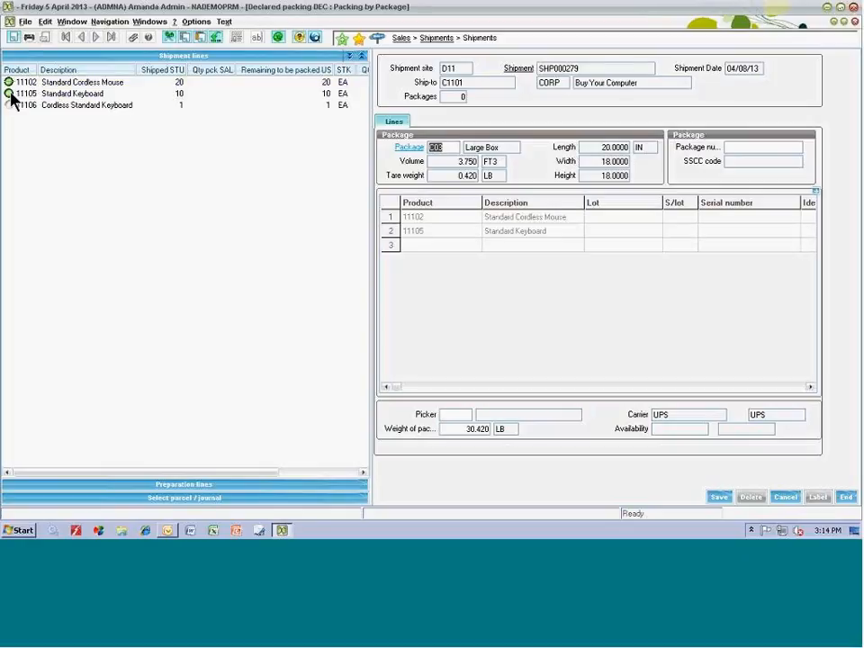
pyautogui.click(9, 106)
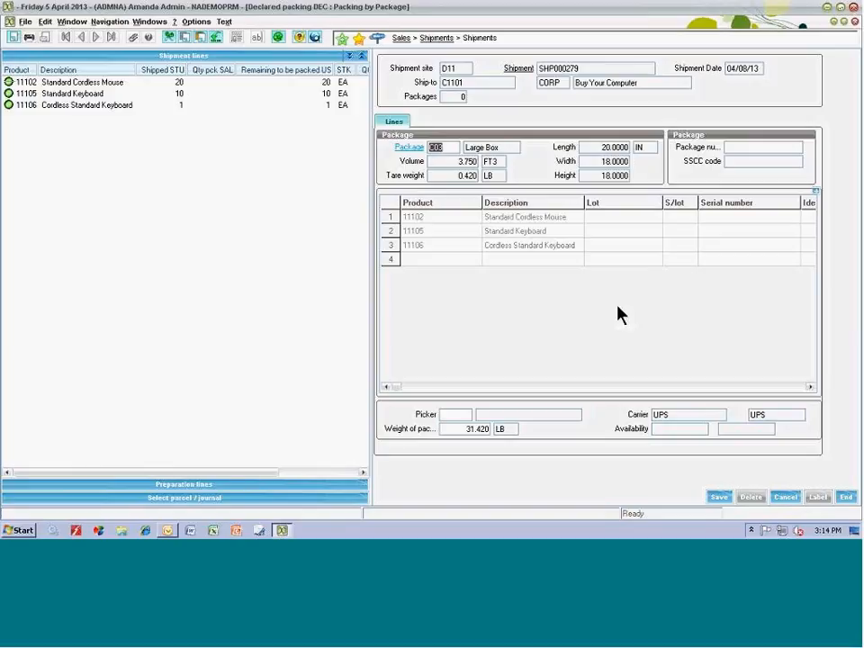
pyautogui.click(719, 499)
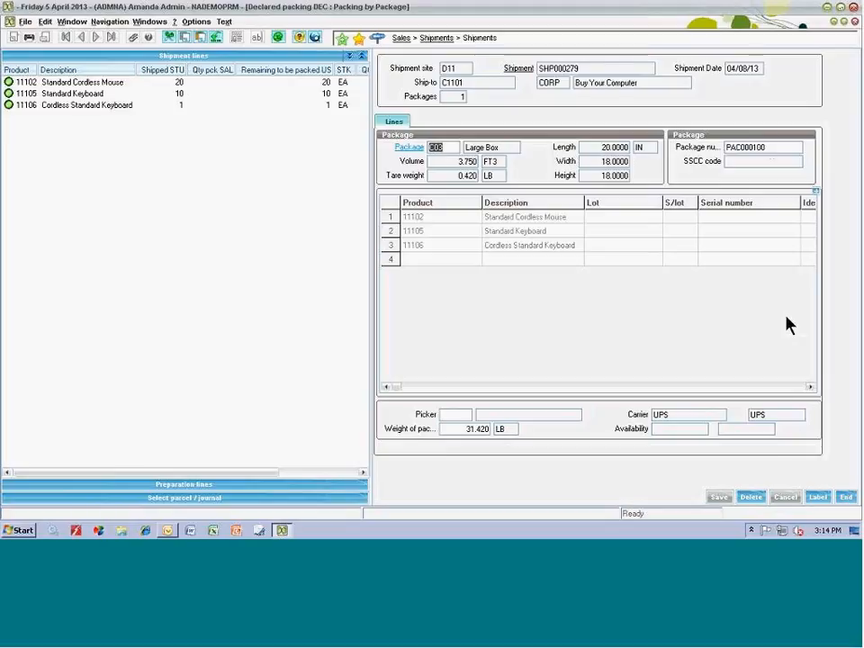
pyautogui.click(772, 149)
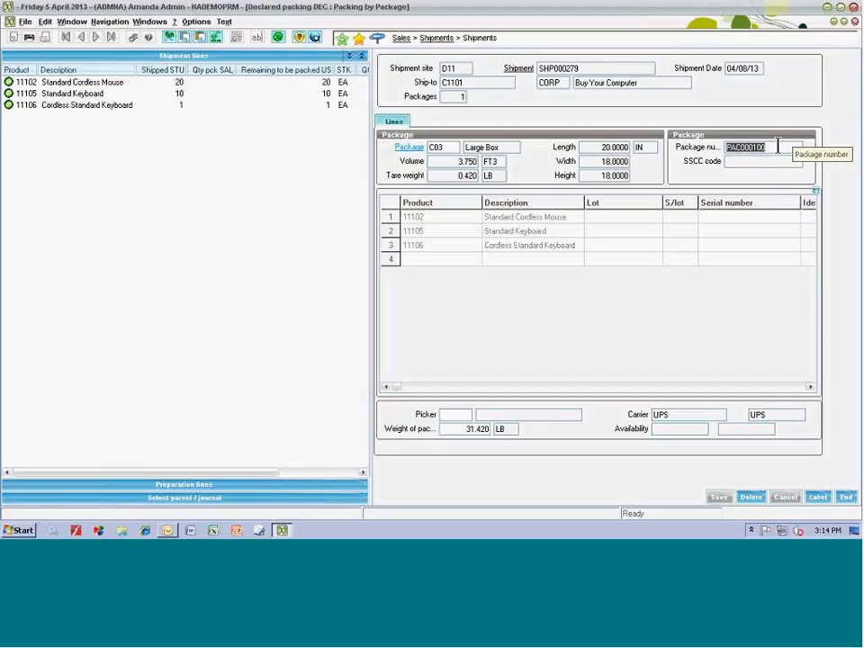
# - Leave package entry and validate the packed Buy Your Computer shipment
pyautogui.click(848, 498)
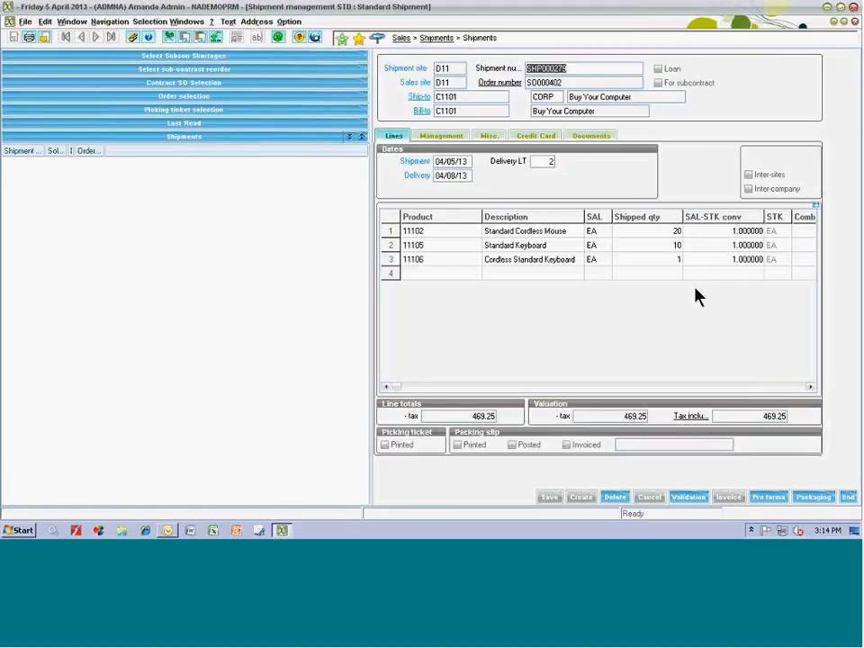
pyautogui.click(690, 498)
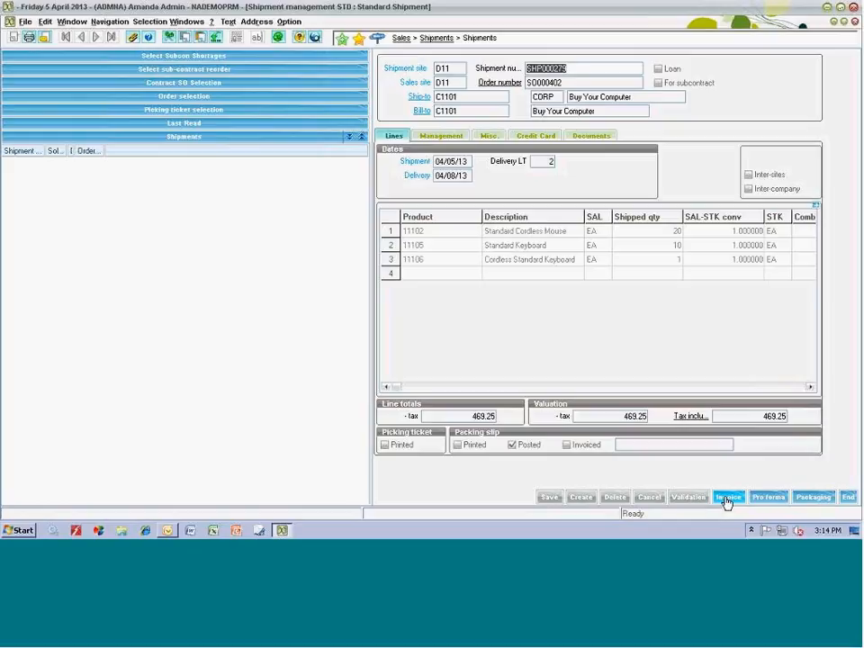
# - Generate an invoice from the validated shipment with the ALL Full Invoice transaction, and post it
pyautogui.click(725, 500)
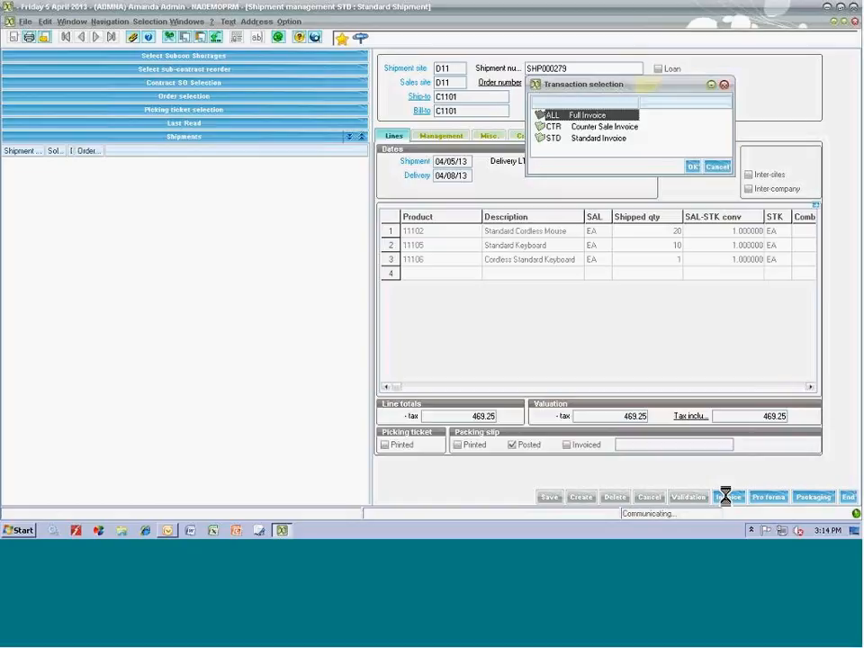
pyautogui.click(692, 169)
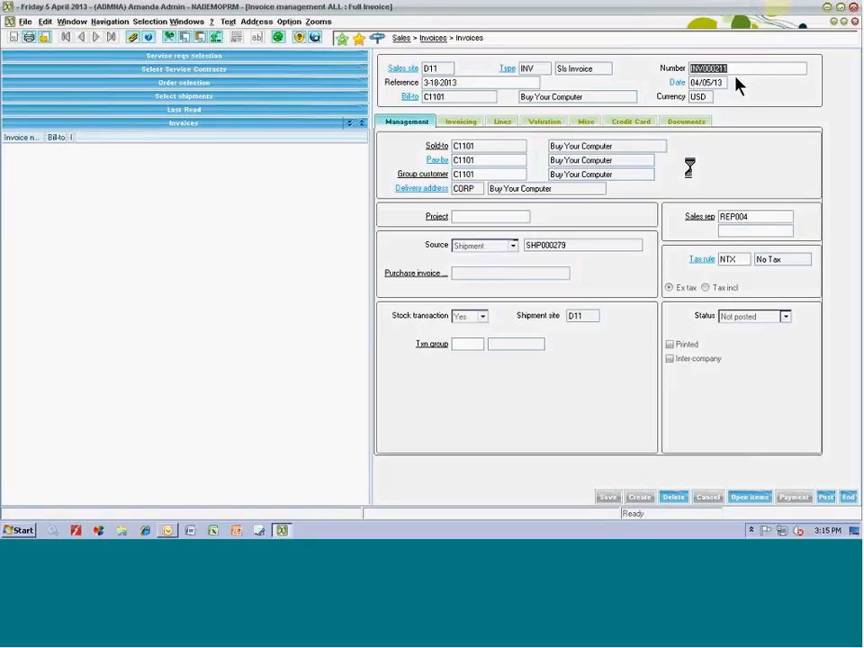
pyautogui.click(825, 498)
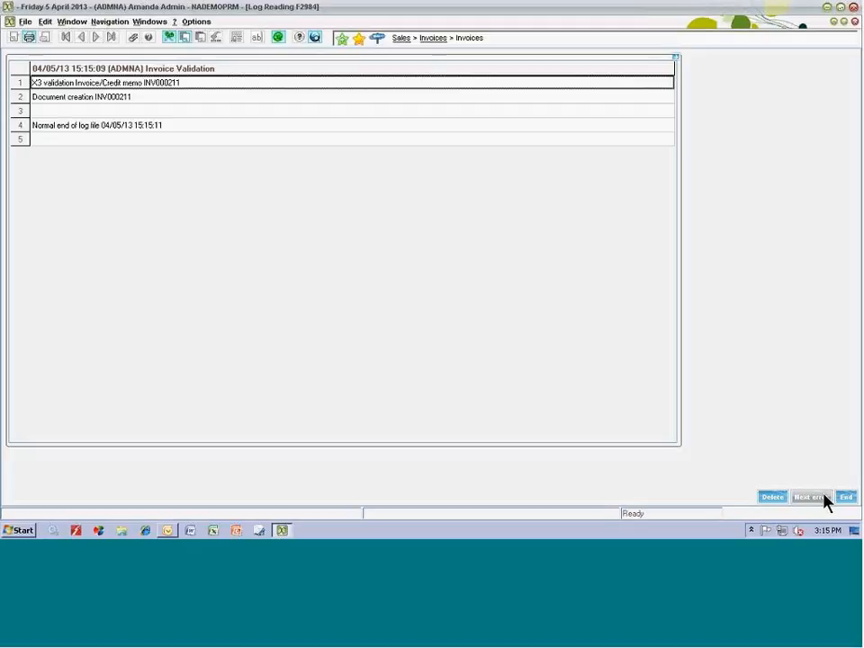
pyautogui.click(847, 498)
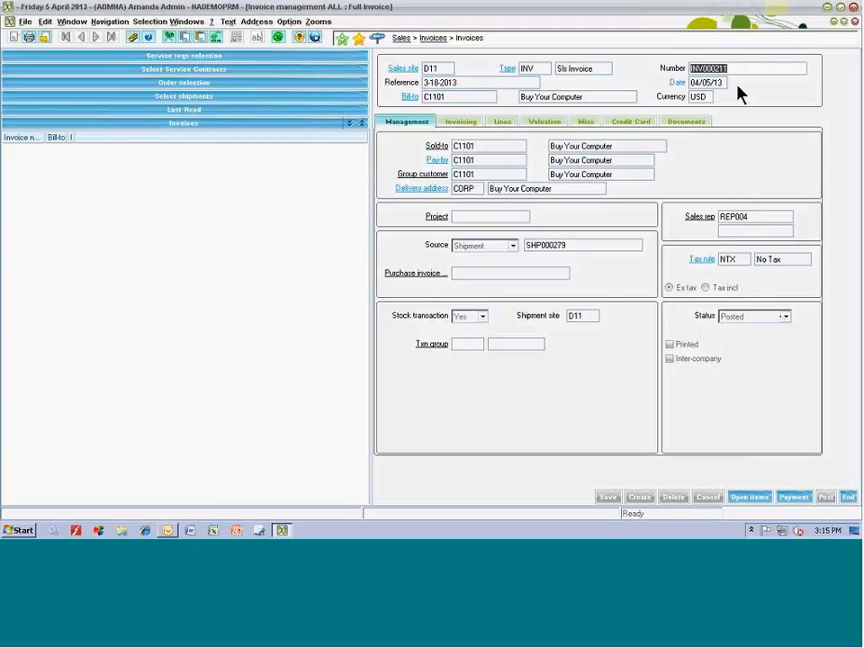
# - Record a check payment on the posted invoice with WELLS as the bank, entering the check number
pyautogui.click(791, 499)
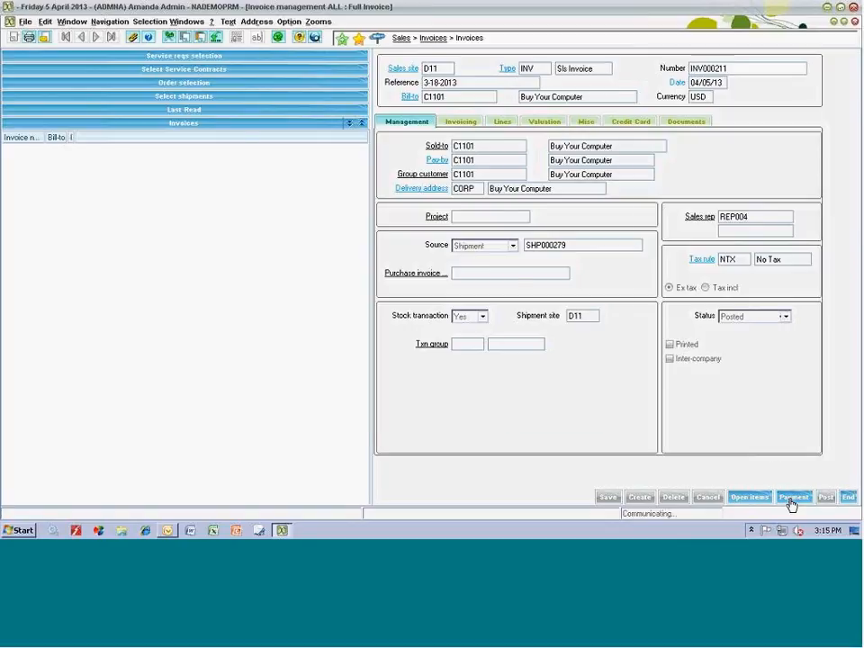
pyautogui.click(332, 218)
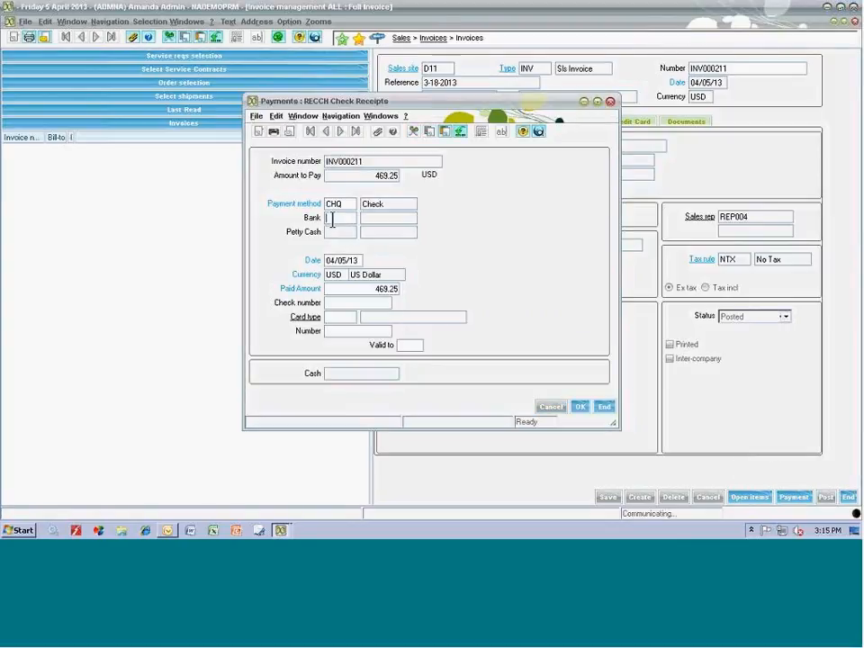
pyautogui.rightClick(332, 218)
pyautogui.click(359, 226)
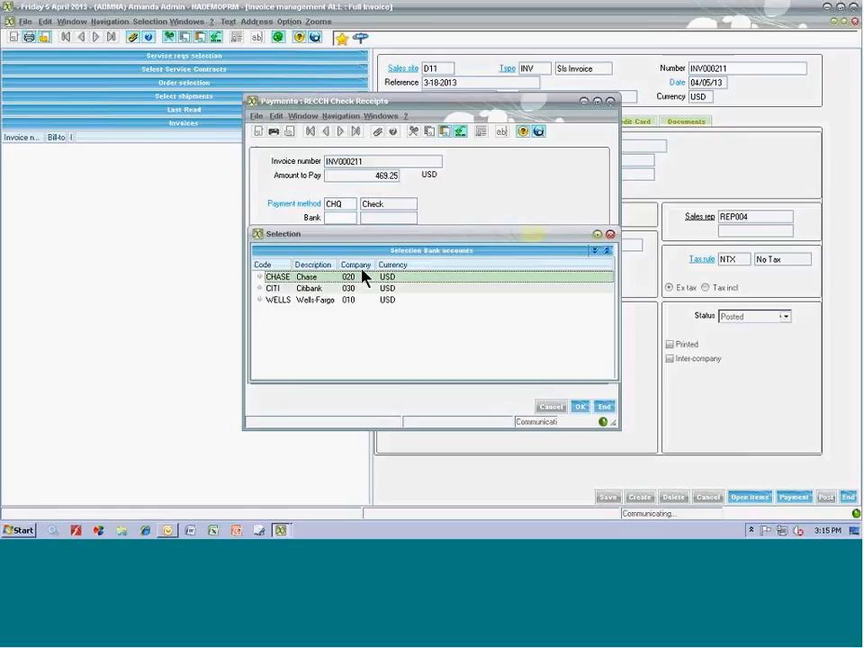
pyautogui.click(309, 298)
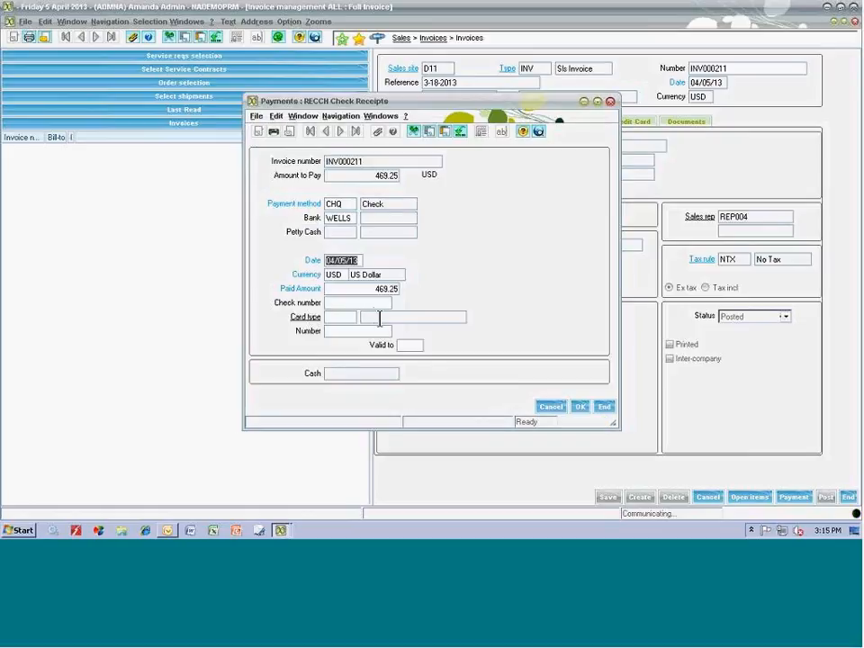
pyautogui.click(333, 300)
pyautogui.write('8765456789')
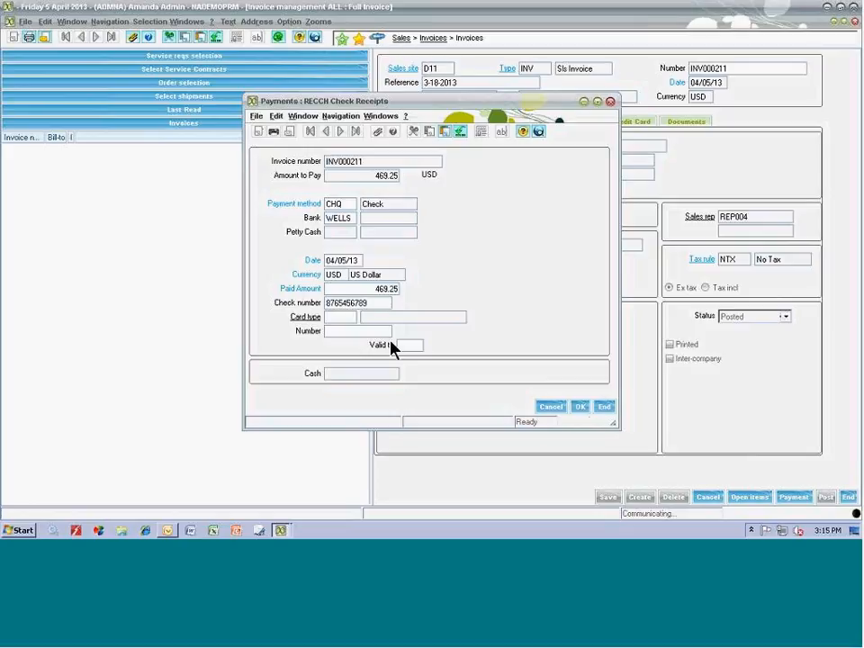
pyautogui.click(581, 408)
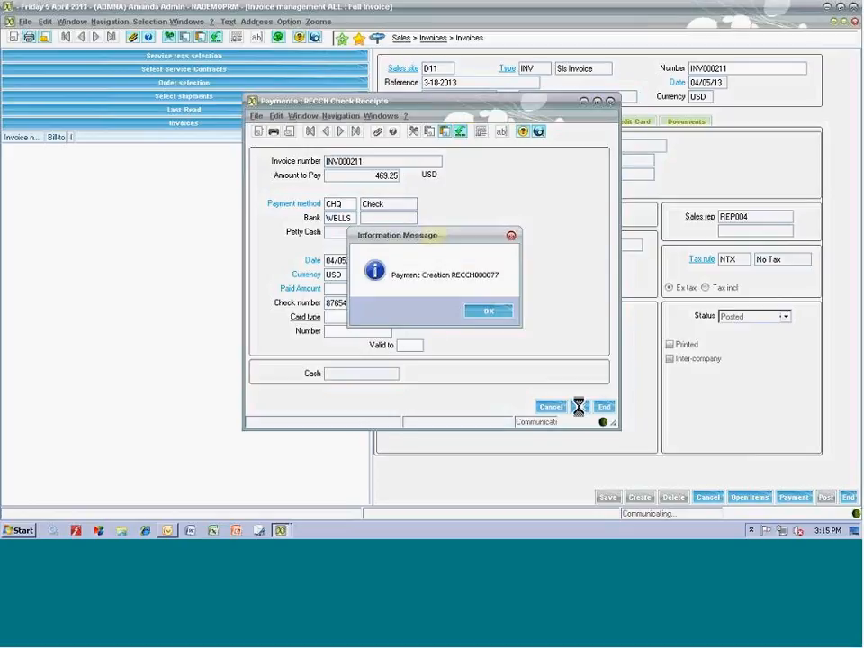
pyautogui.click(489, 311)
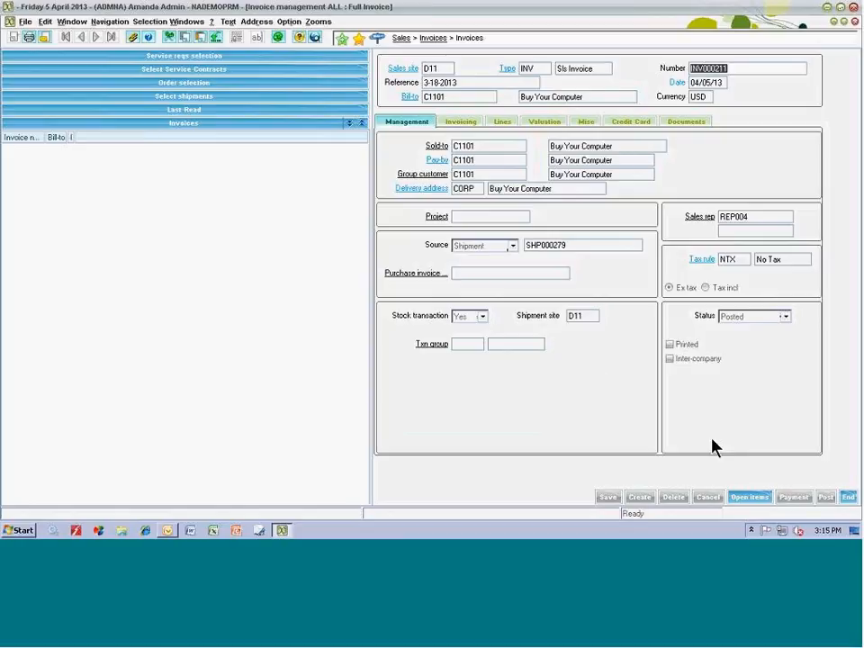
# - Close the invoice and the shipment to return to the distribution process map
pyautogui.click(848, 498)
pyautogui.click(849, 497)
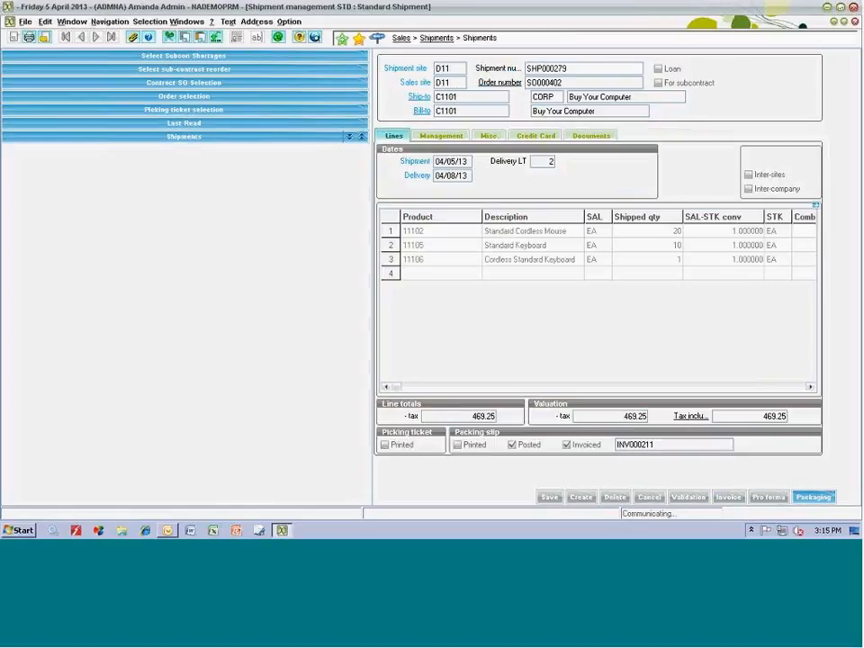
pyautogui.click(816, 467)
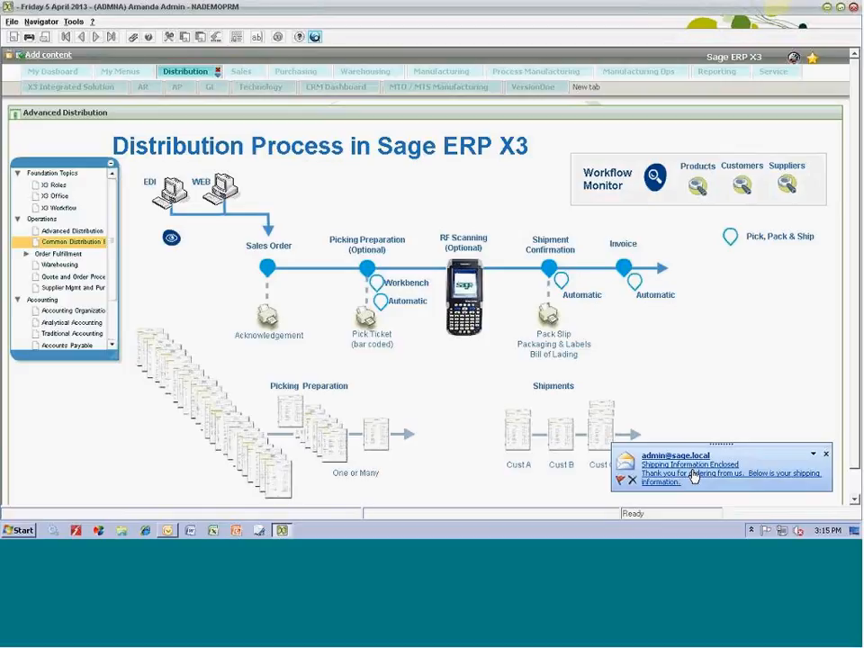
# - Check the unshipped 04/05/13 order for one Standard Cordless Mouse in the sales orders, and return to the process map
pyautogui.click(267, 275)
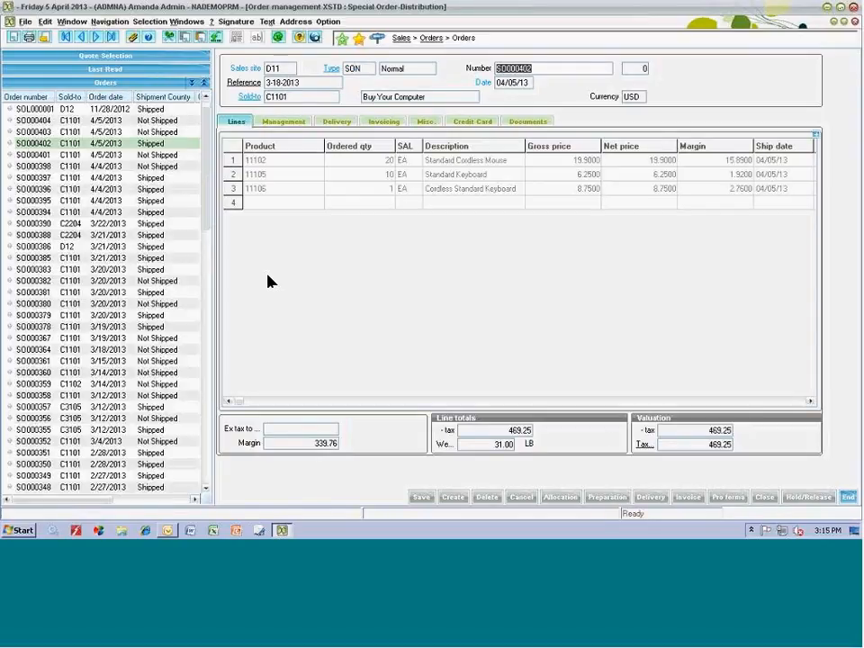
pyautogui.click(129, 156)
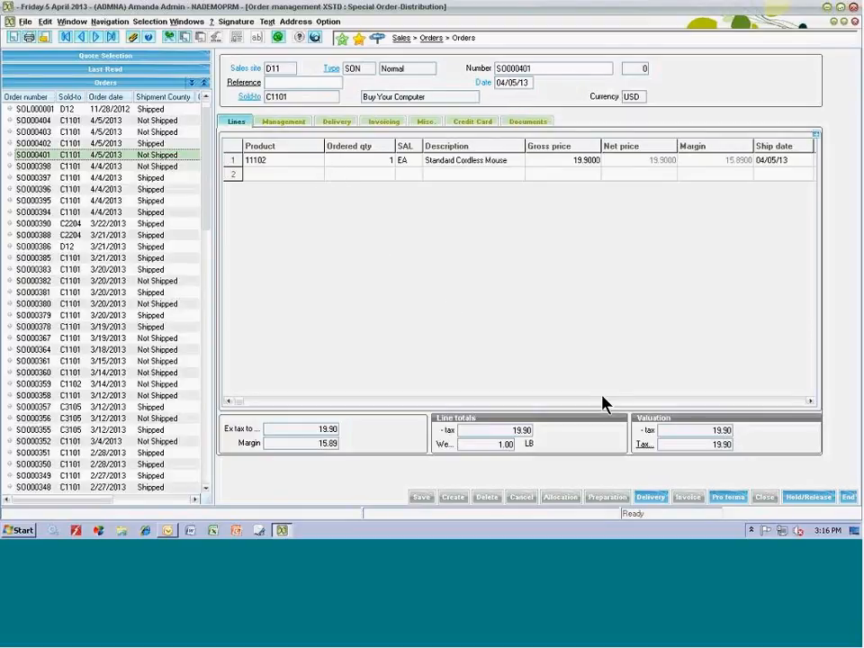
pyautogui.click(848, 497)
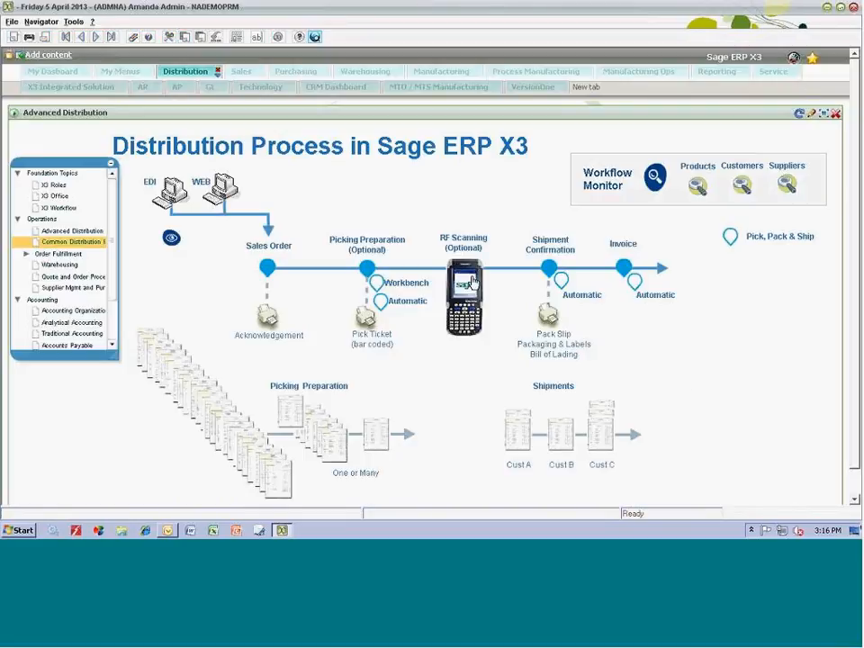
# - Open the automatic picking preparation plan, list the stock to be prepared for site D11, and look through its lines
pyautogui.click(381, 306)
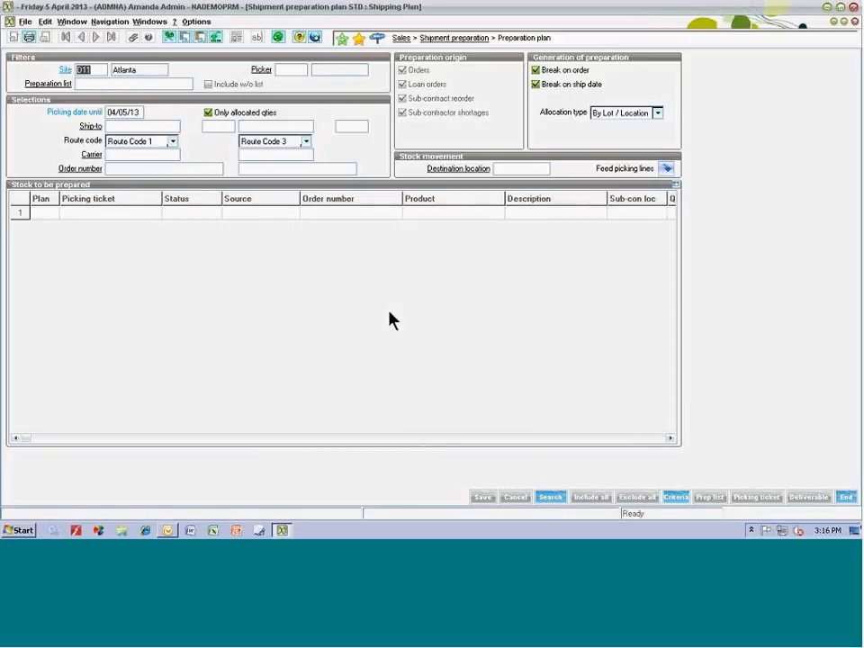
pyautogui.click(549, 501)
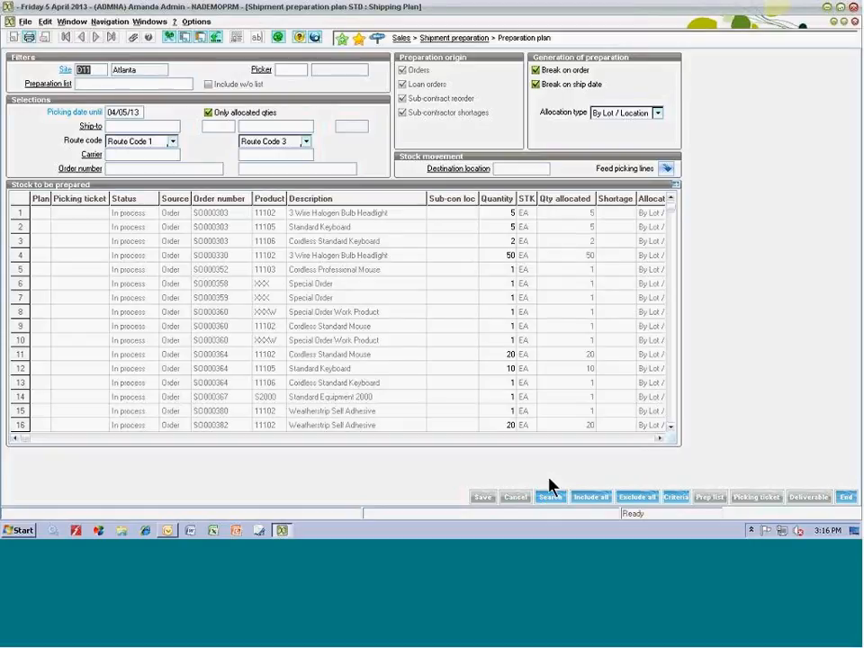
pyautogui.scroll(-7, 675, 399)
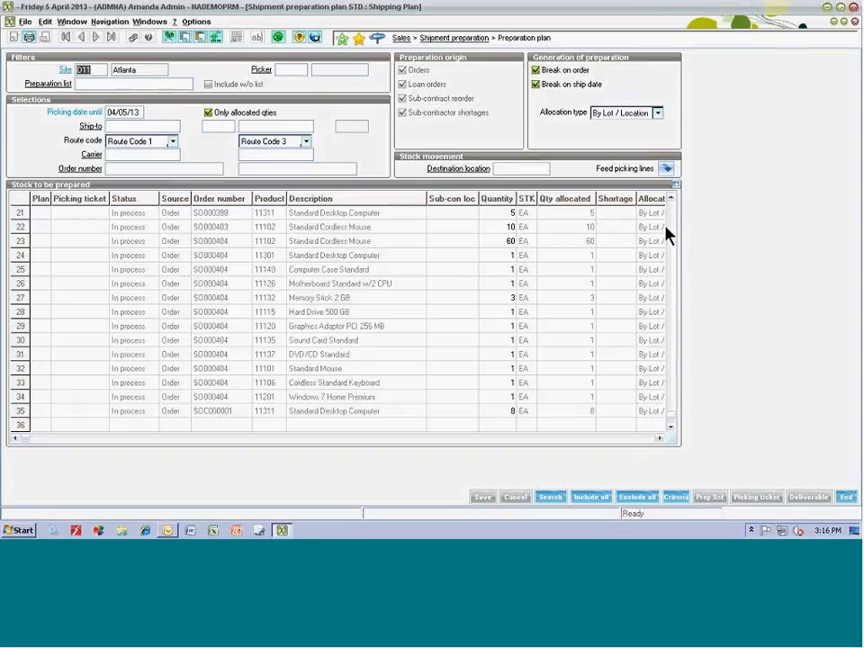
pyautogui.scroll(7, 671, 218)
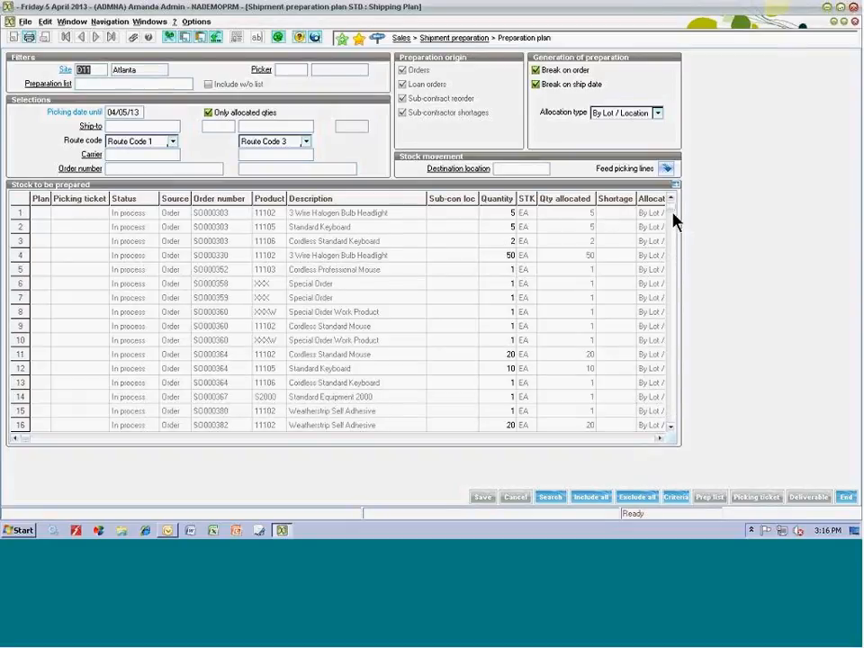
# - Sort the stock to be prepared by descending order number, and restore the original line sequence
pyautogui.click(223, 200)
pyautogui.click(229, 200)
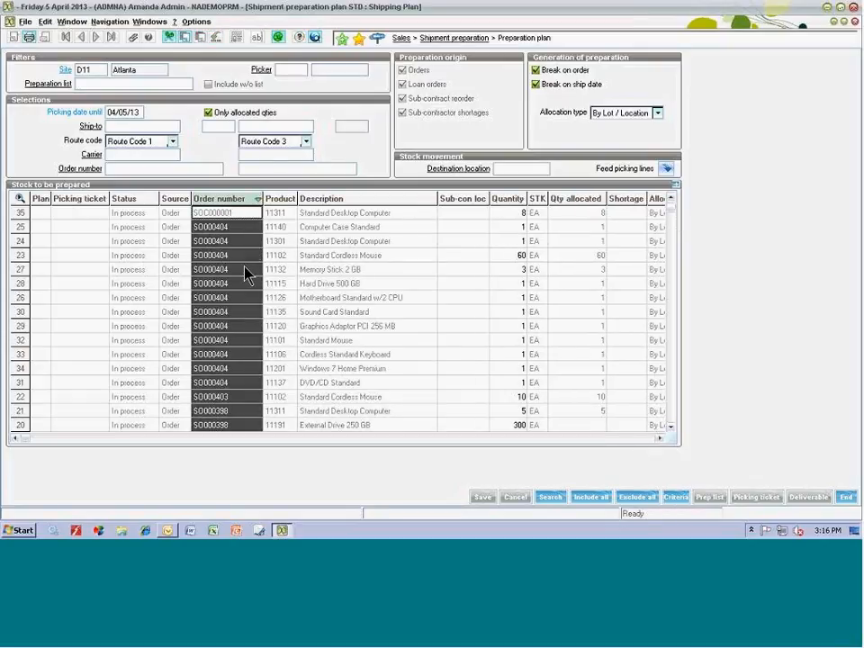
pyautogui.scroll(-1, 252, 389)
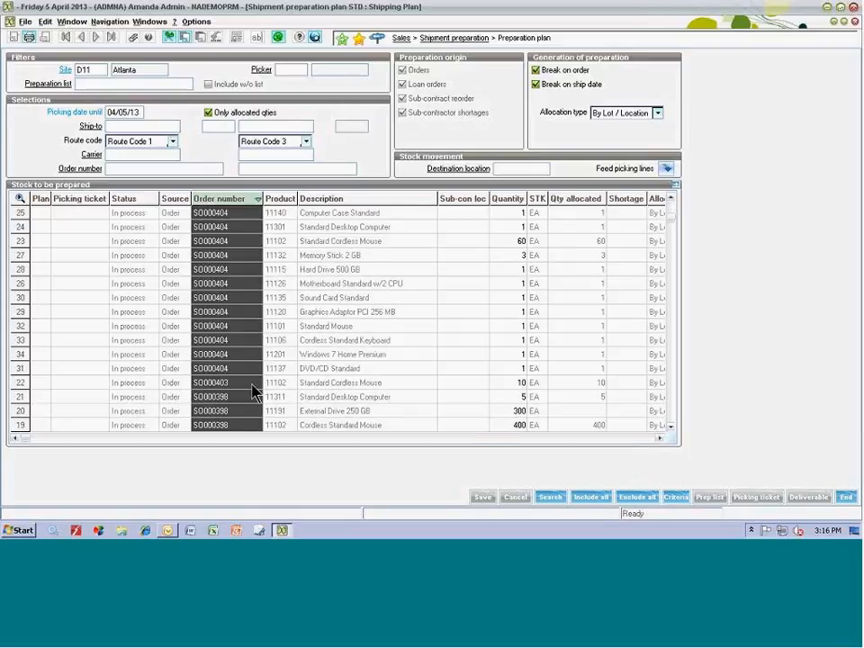
pyautogui.scroll(-1, 252, 393)
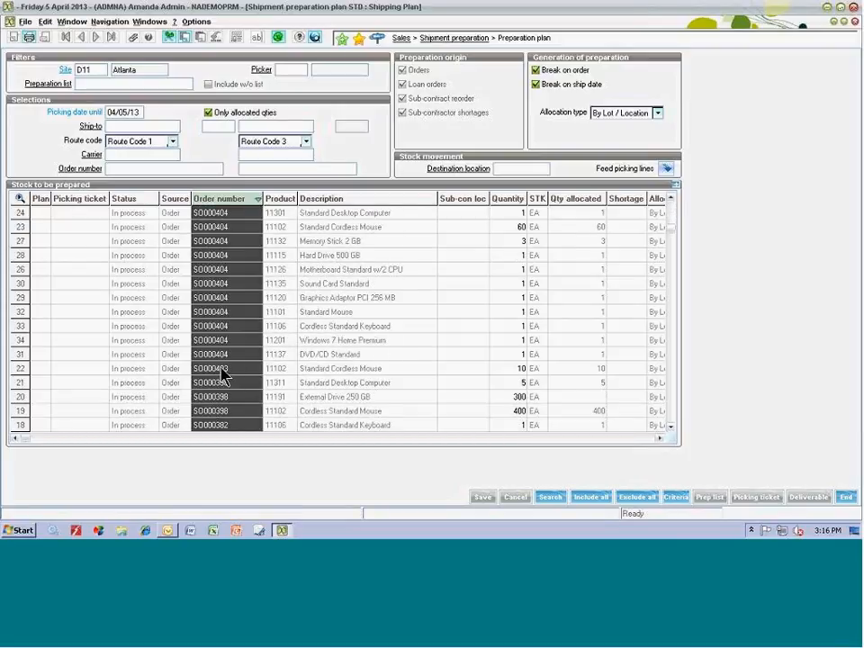
pyautogui.click(19, 200)
pyautogui.click(19, 200)
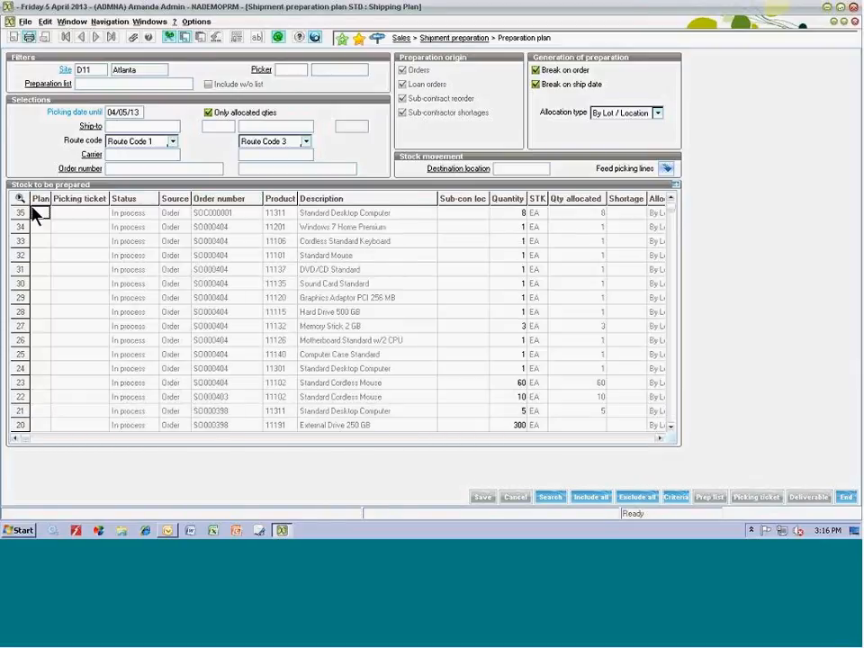
pyautogui.click(33, 209)
pyautogui.click(20, 198)
pyautogui.scroll(5, 675, 241)
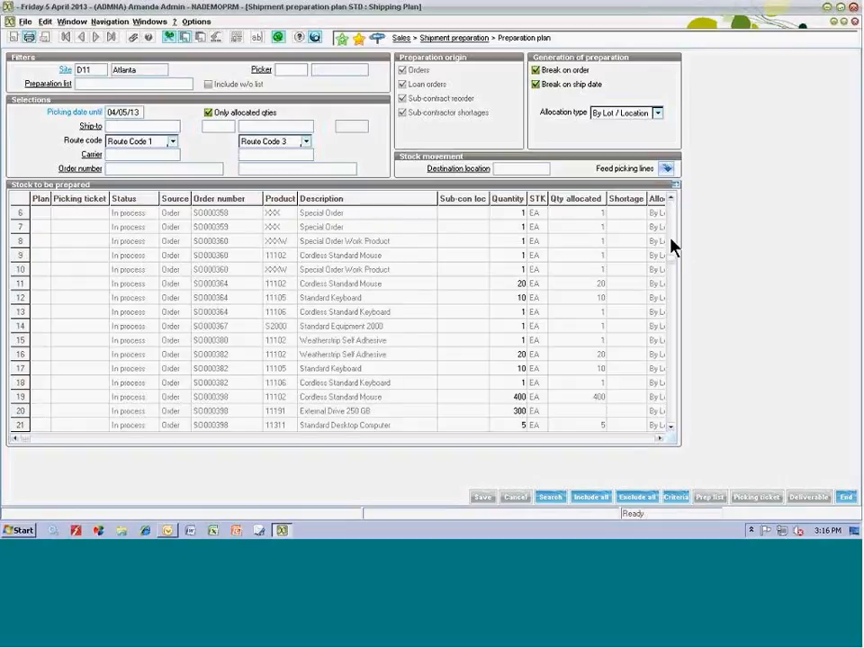
pyautogui.scroll(2, 671, 209)
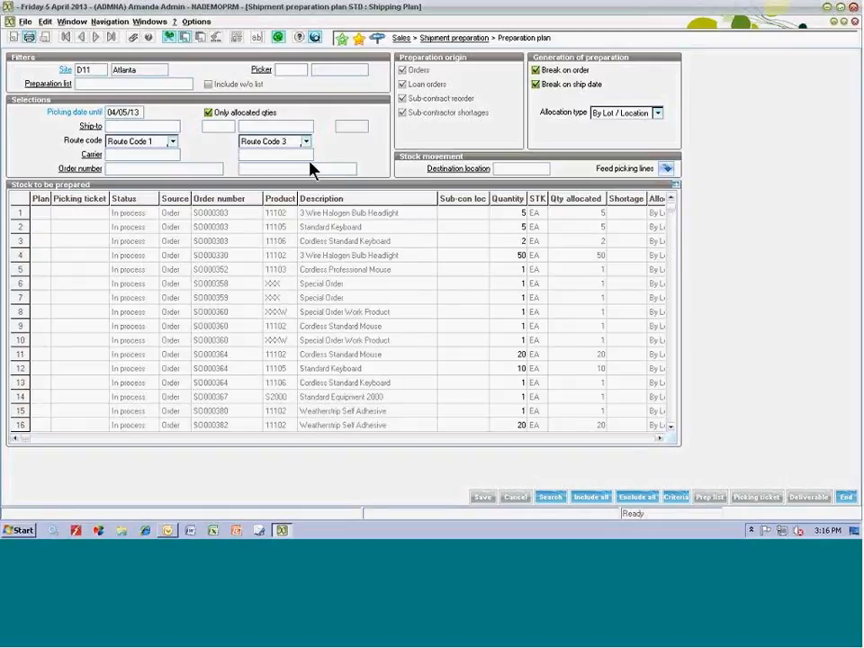
# - Limit the preparation plan to the 04/05/2013 order for 10 Standard Cordless Mouse units and rerun the search
pyautogui.click(112, 168)
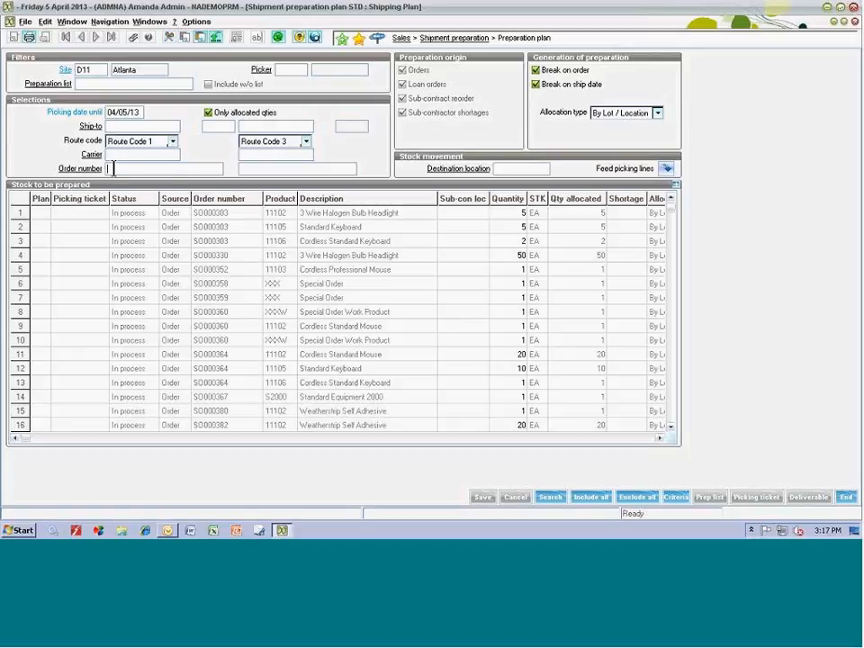
pyautogui.rightClick(113, 168)
pyautogui.click(134, 174)
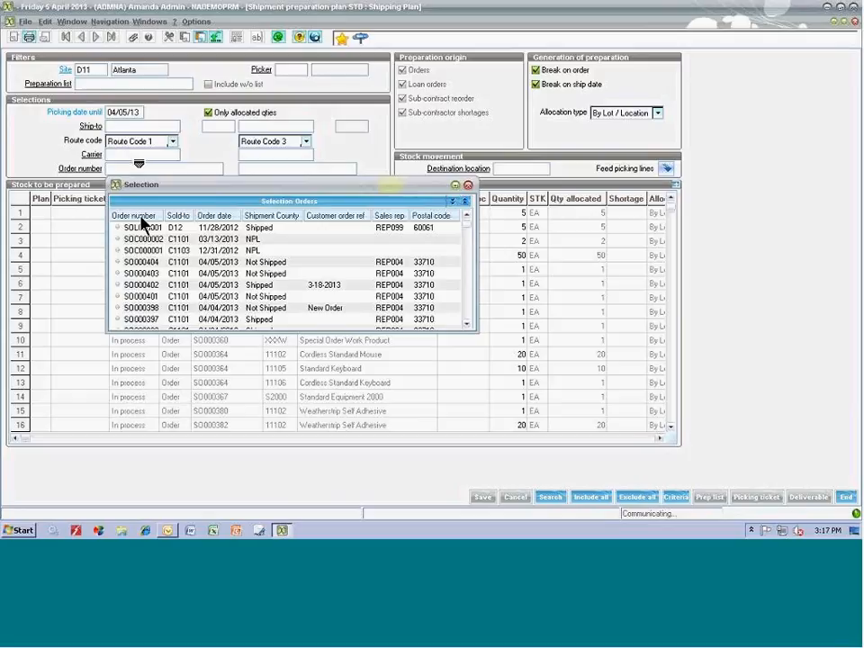
pyautogui.doubleClick(150, 283)
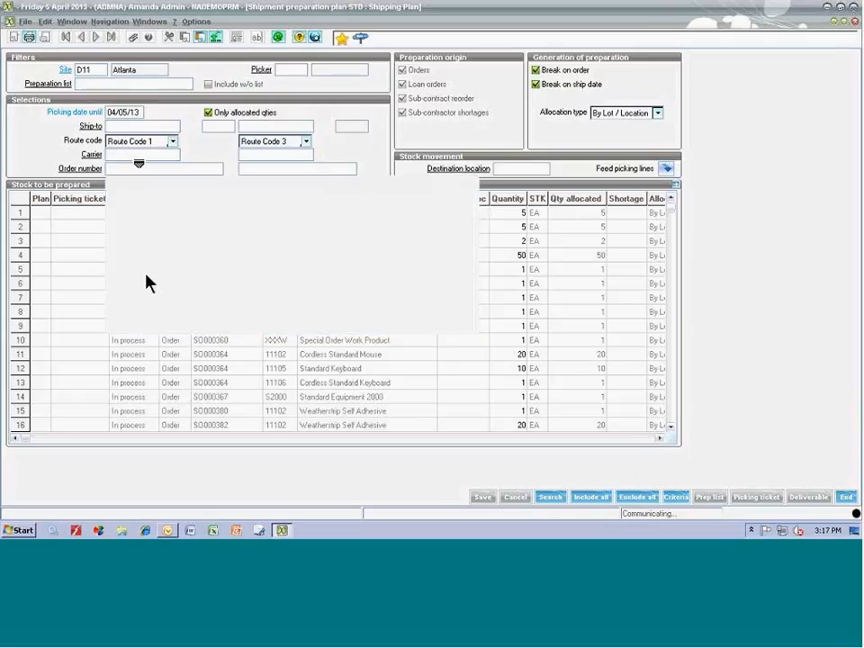
pyautogui.click(551, 497)
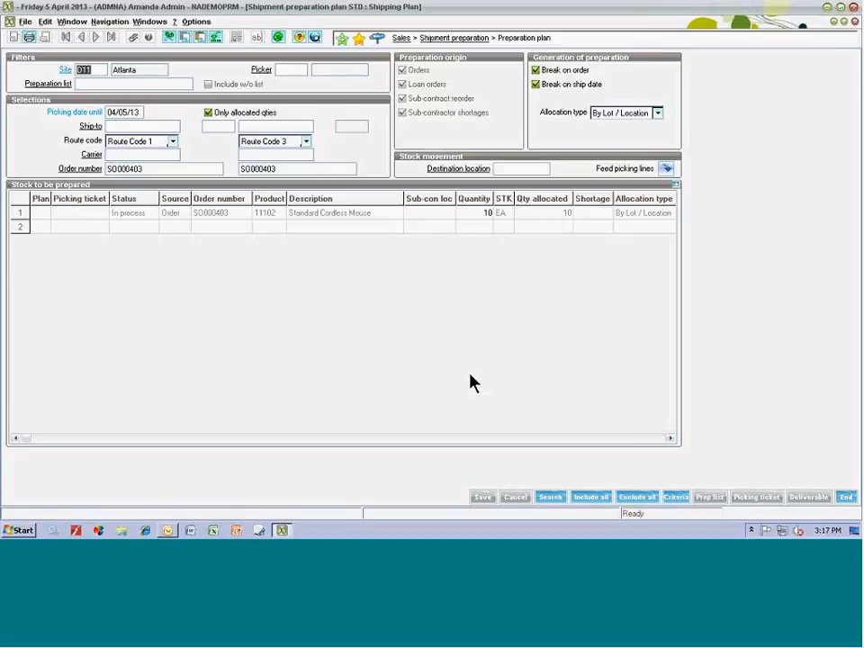
# - Include the Standard Cordless Mouse line in the plan, and generate its preparation list and picking ticket
pyautogui.click(37, 213)
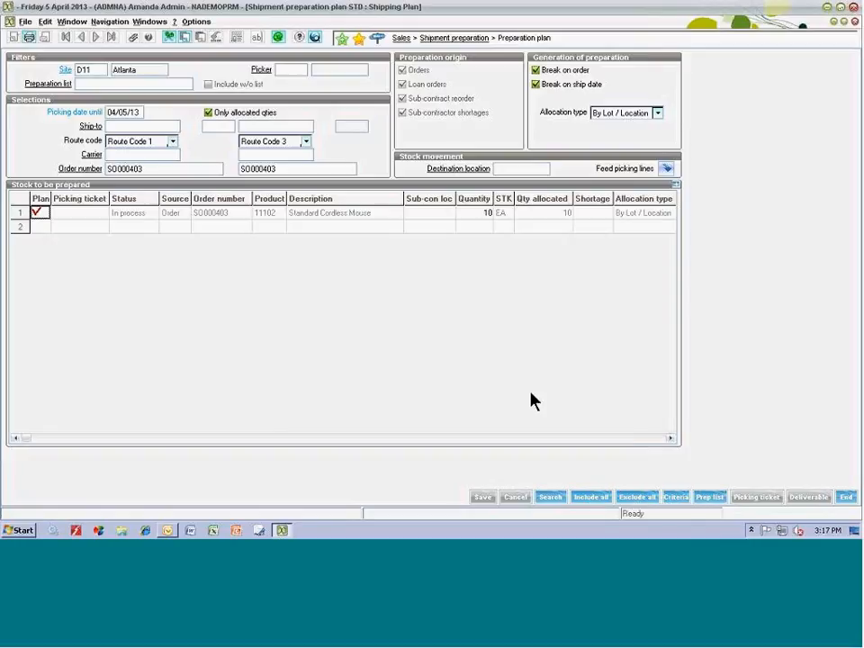
pyautogui.click(710, 497)
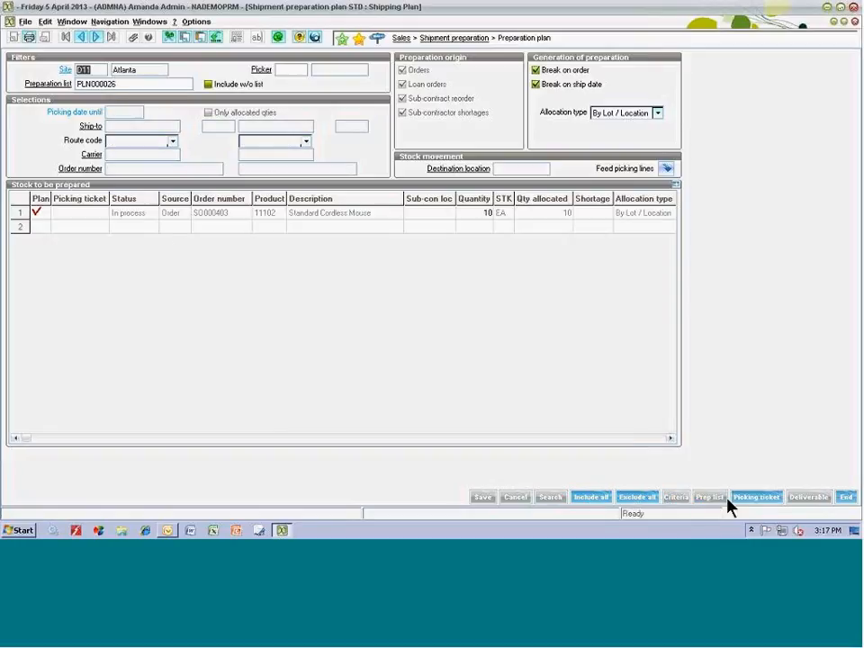
pyautogui.click(752, 501)
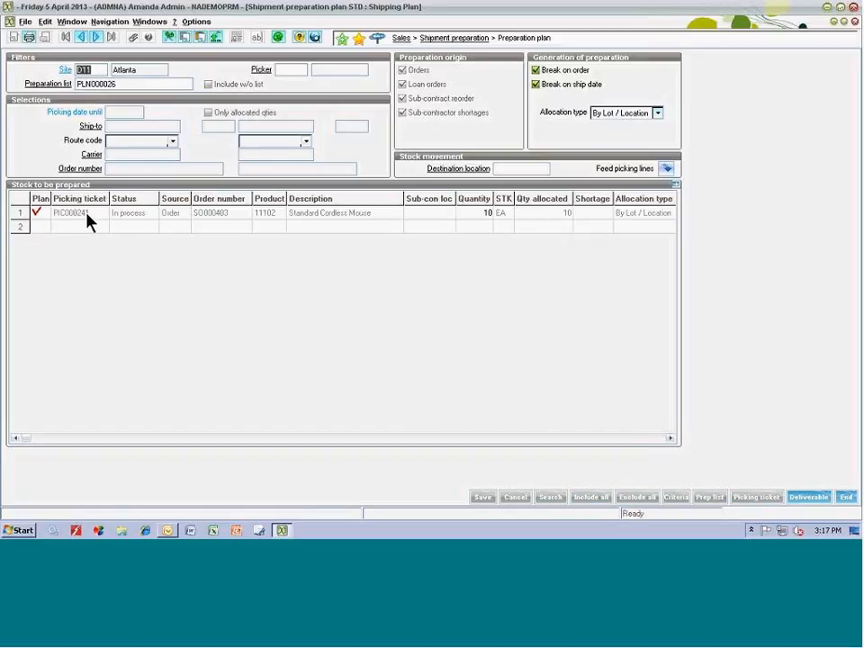
# - Leave the preparation plan and open the RF scanning pickings form as a floating window in the middle of the workspace
pyautogui.click(845, 497)
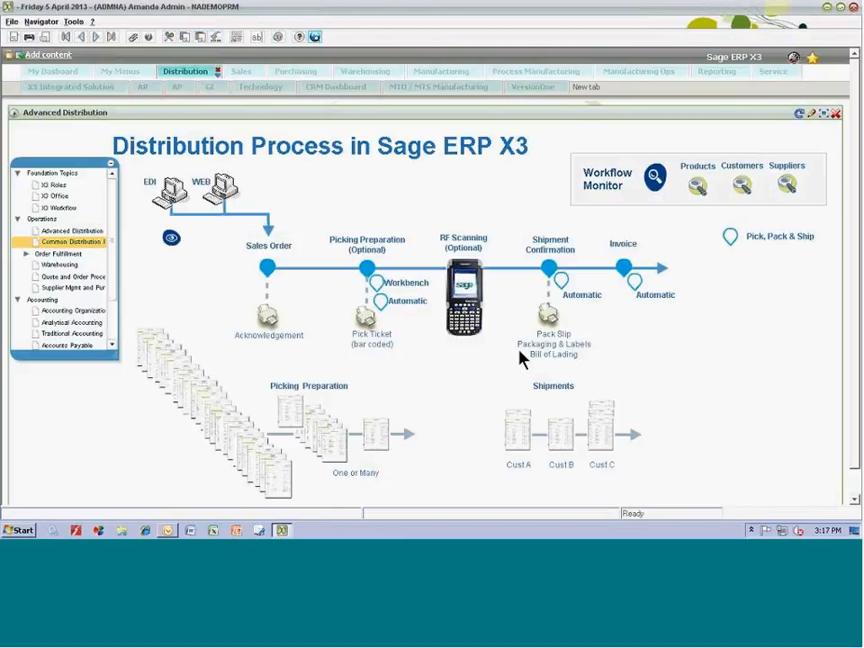
pyautogui.click(466, 304)
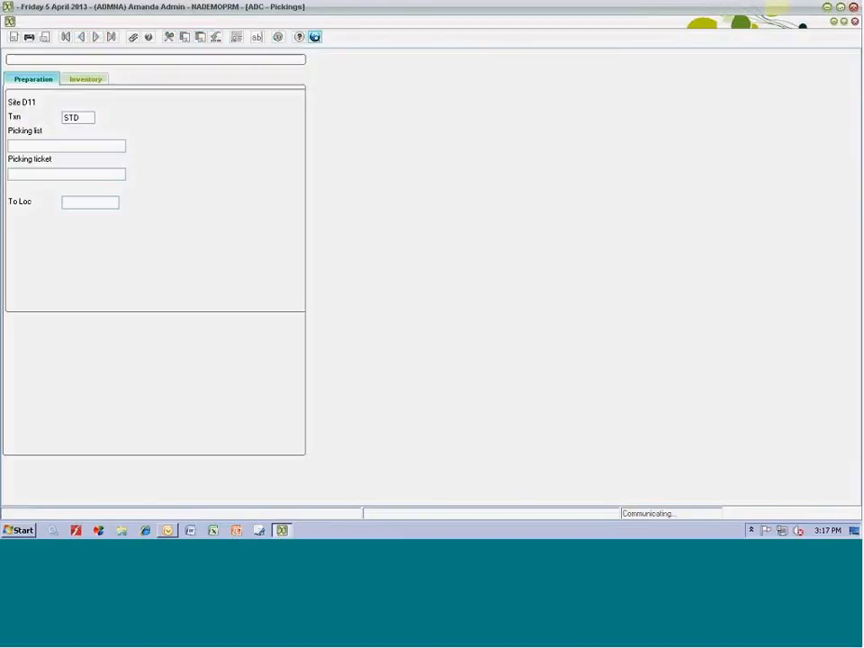
pyautogui.click(844, 21)
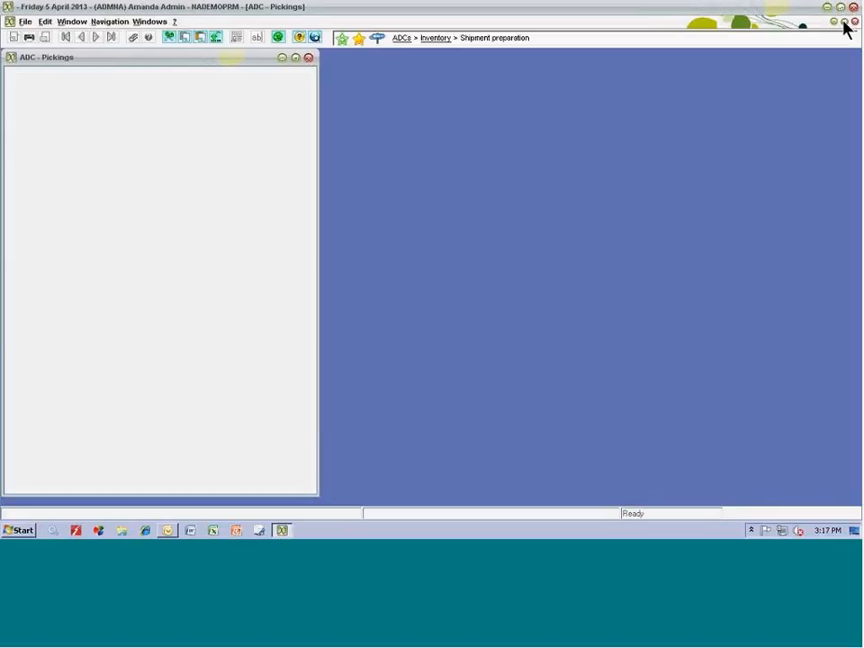
pyautogui.moveTo(213, 58); pyautogui.dragTo(468, 63)
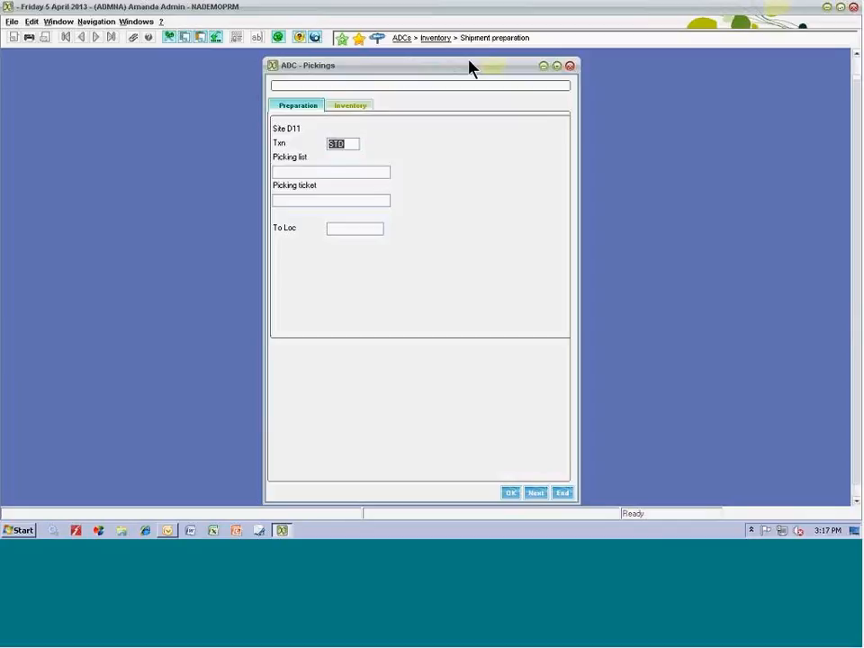
# - Load picking ticket PIC000241 in the pickings form with SHP01 as the destination location
pyautogui.rightClick(285, 200)
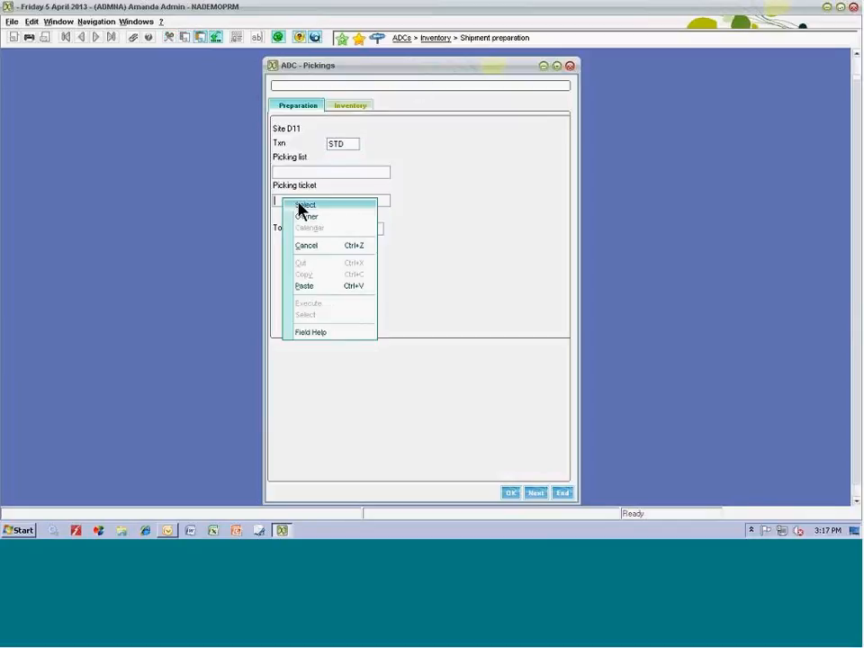
pyautogui.click(299, 209)
pyautogui.click(308, 248)
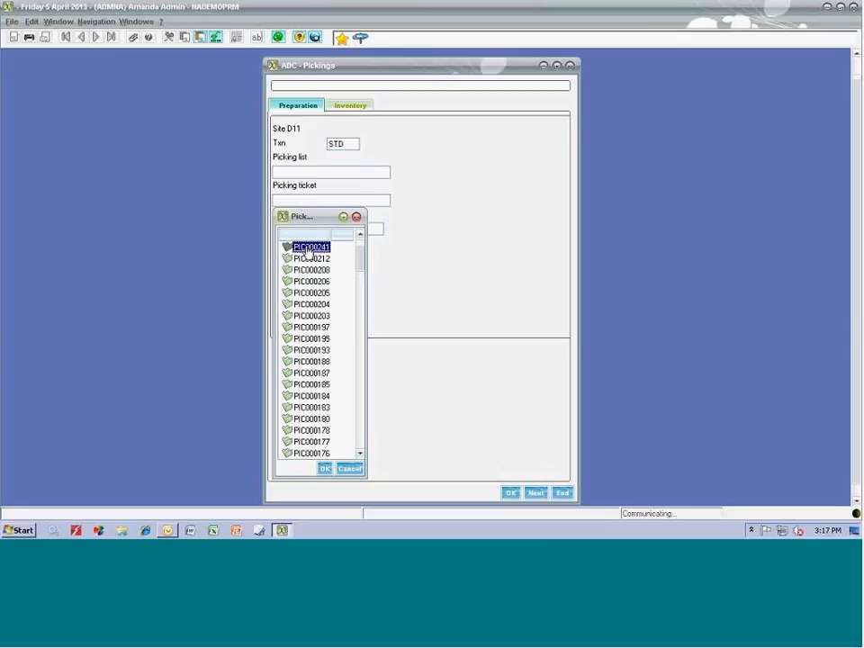
pyautogui.doubleClick(308, 249)
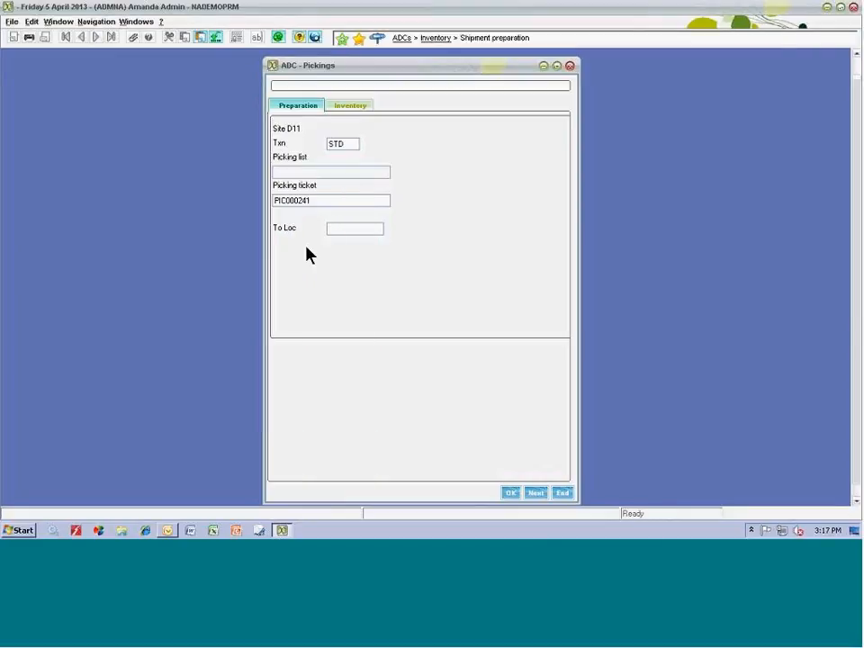
pyautogui.write('SHP01')
pyautogui.press('Return')
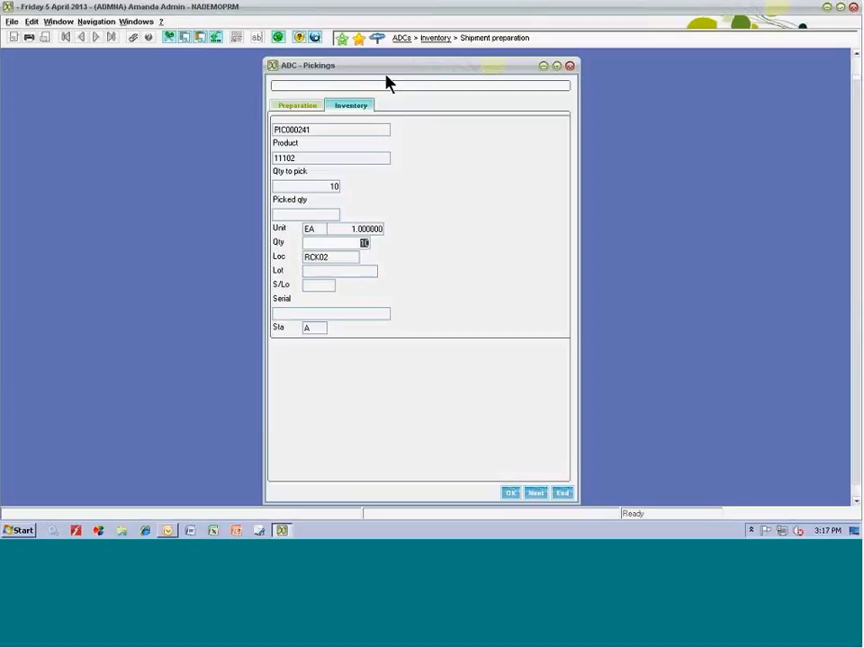
# - Confirm the pick of 10 units of product 11102 and move the picking ticket to Deliverable status
pyautogui.moveTo(389, 65); pyautogui.dragTo(390, 60)
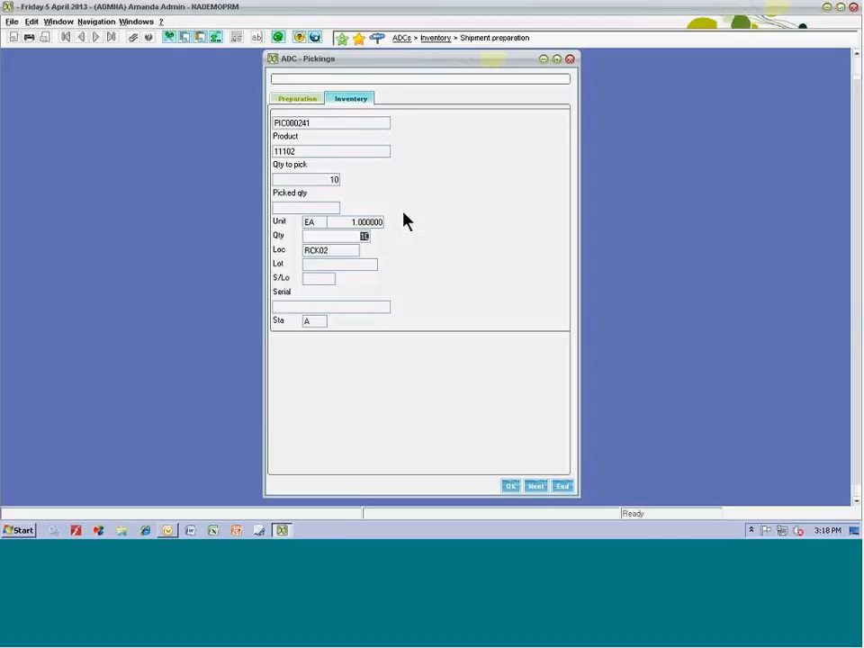
pyautogui.click(511, 487)
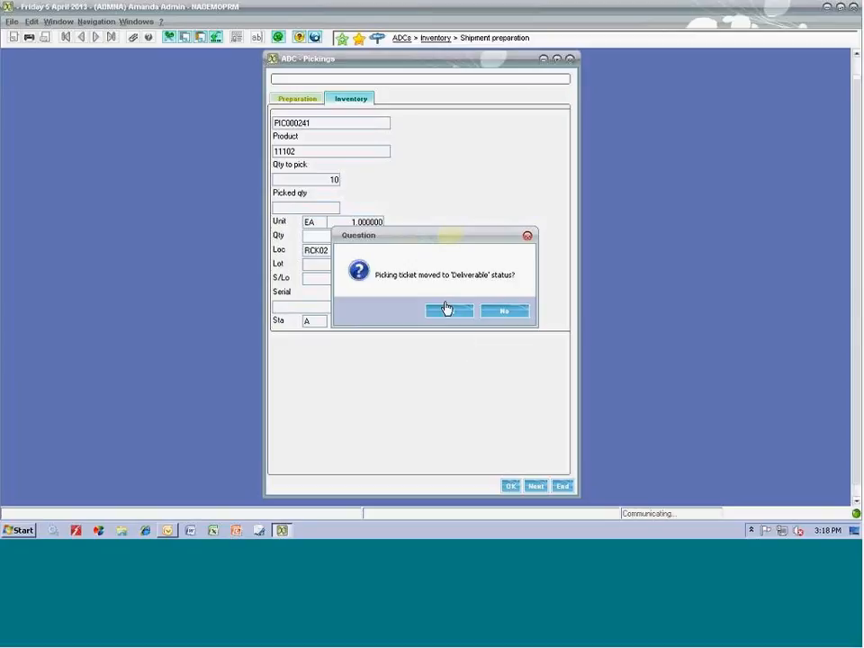
pyautogui.click(450, 312)
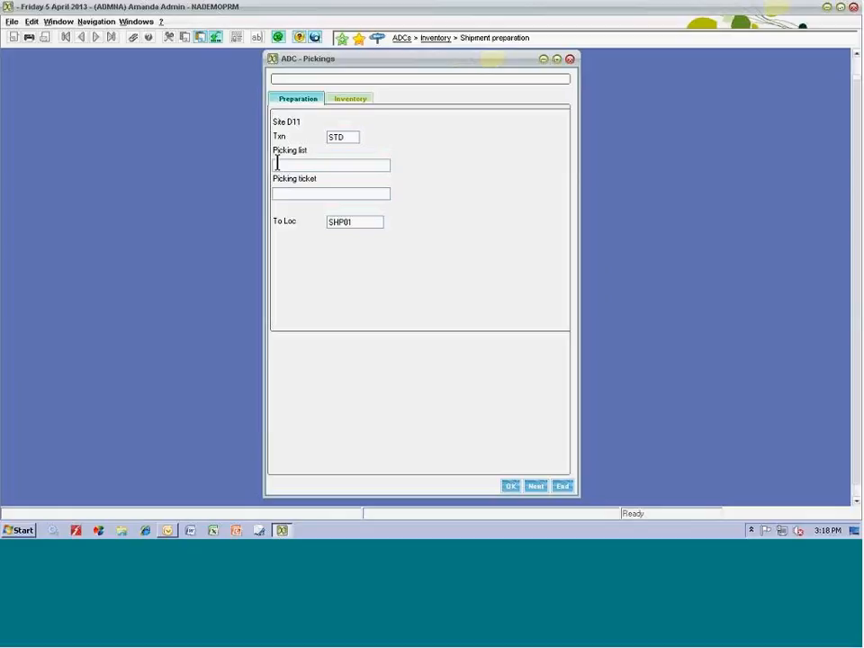
pyautogui.click(564, 487)
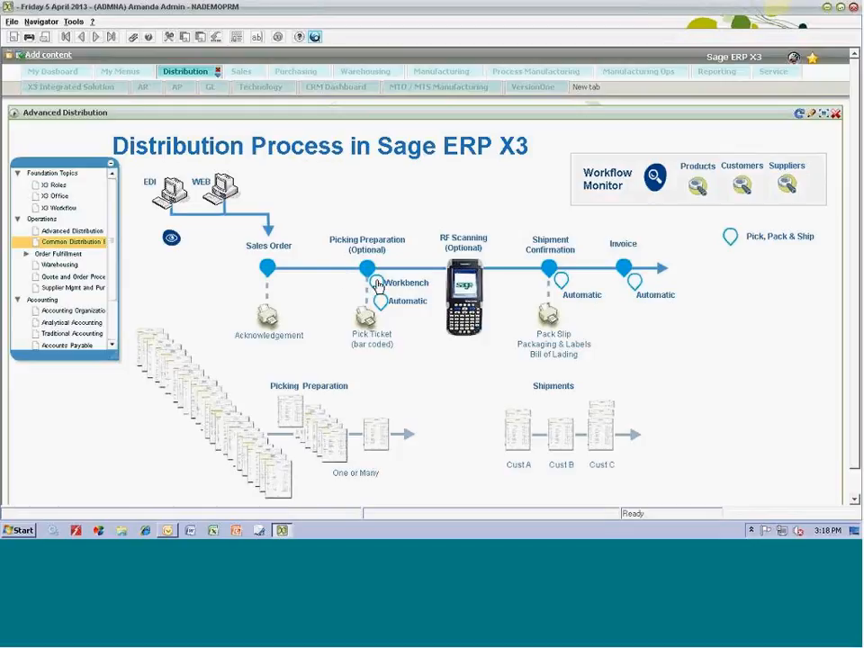
# - Create a new shipment for site D11 from picking ticket PIC000241
pyautogui.click(468, 284)
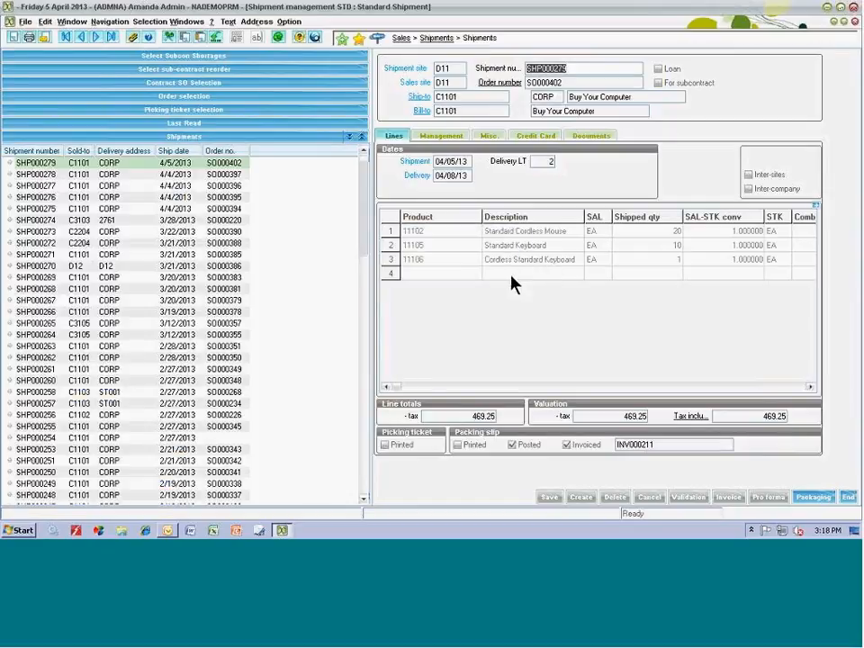
pyautogui.click(14, 39)
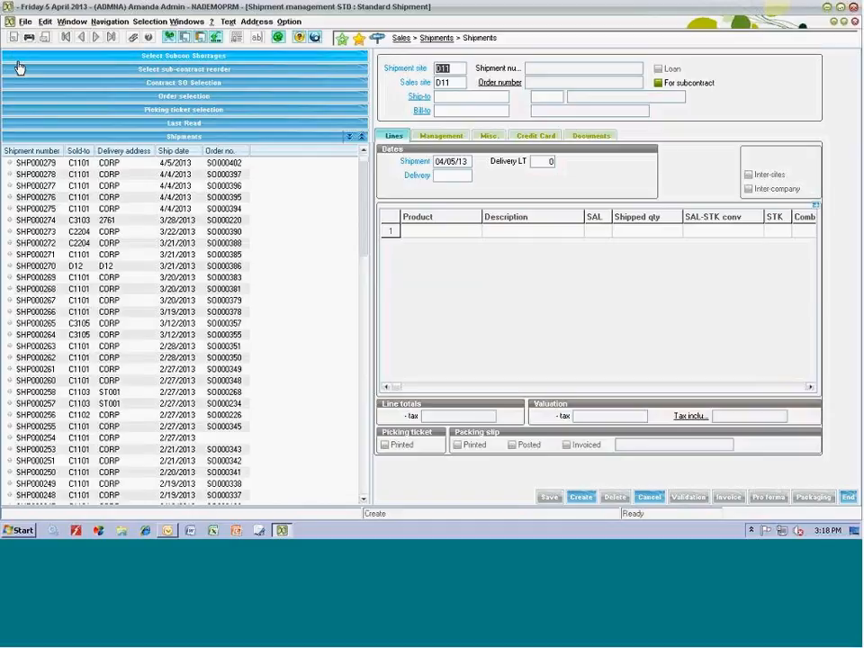
pyautogui.click(62, 111)
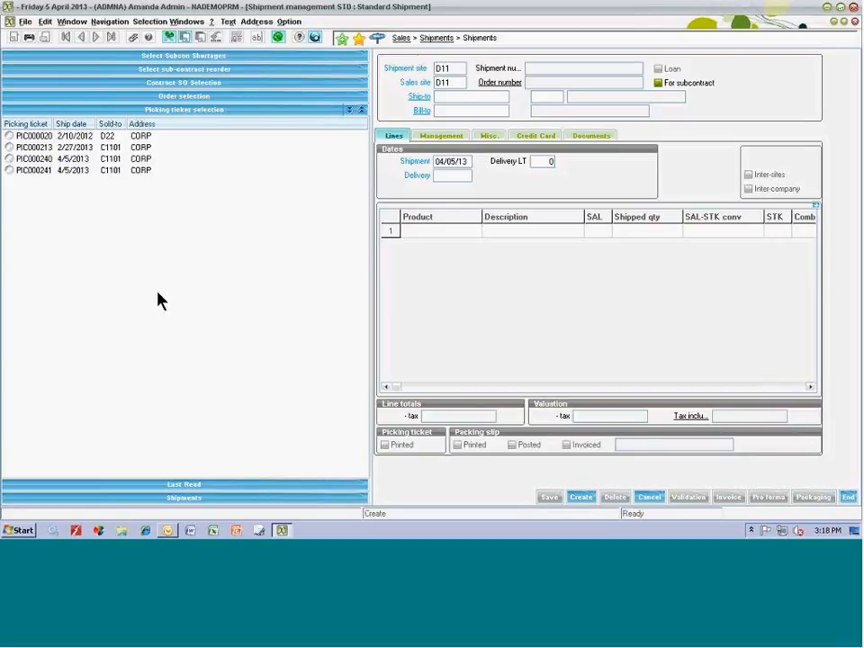
pyautogui.click(10, 171)
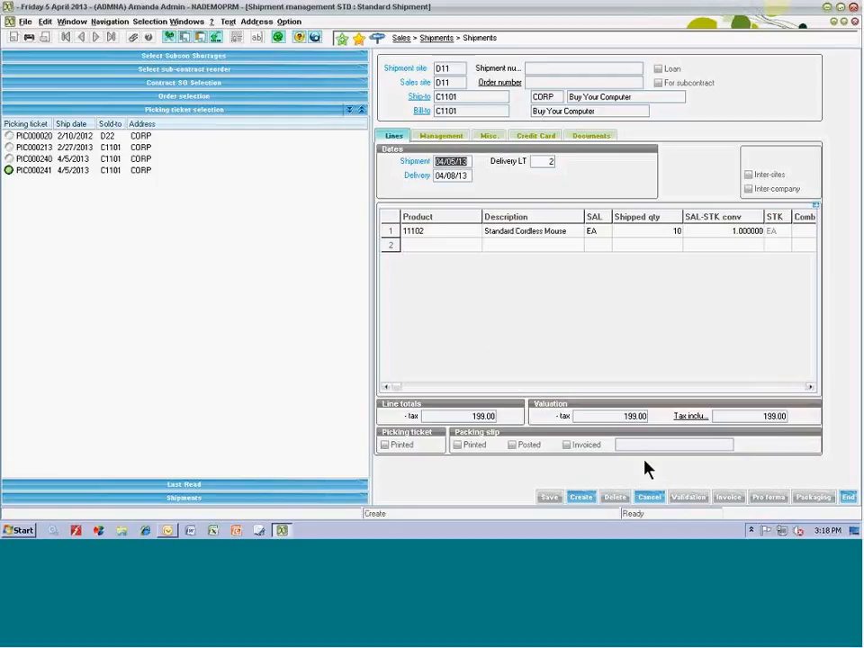
pyautogui.click(580, 497)
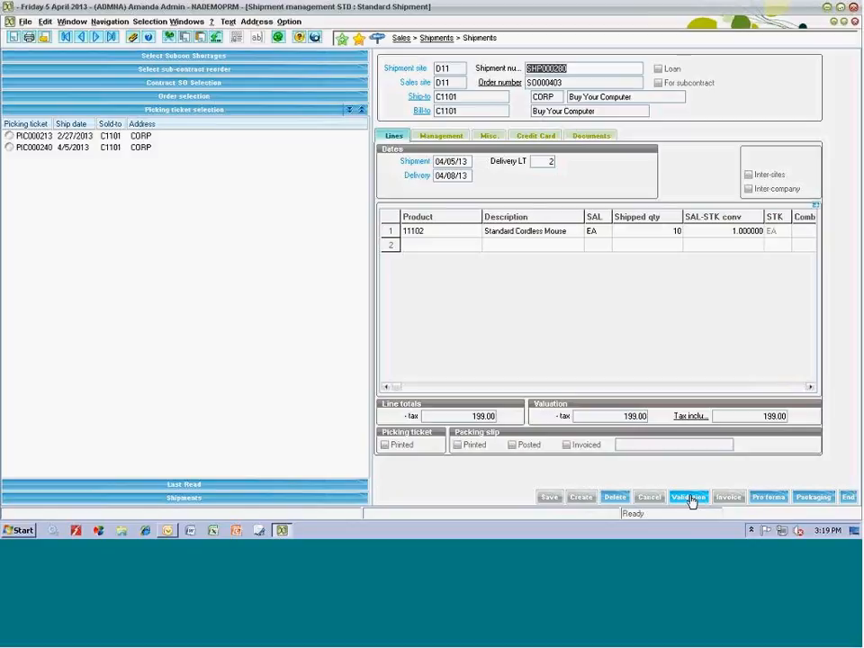
pyautogui.click(849, 500)
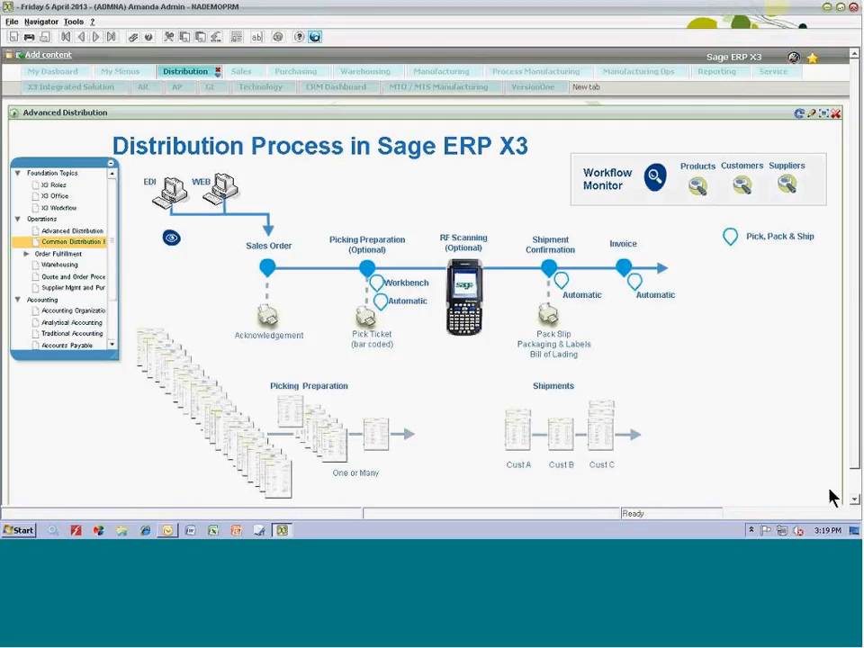
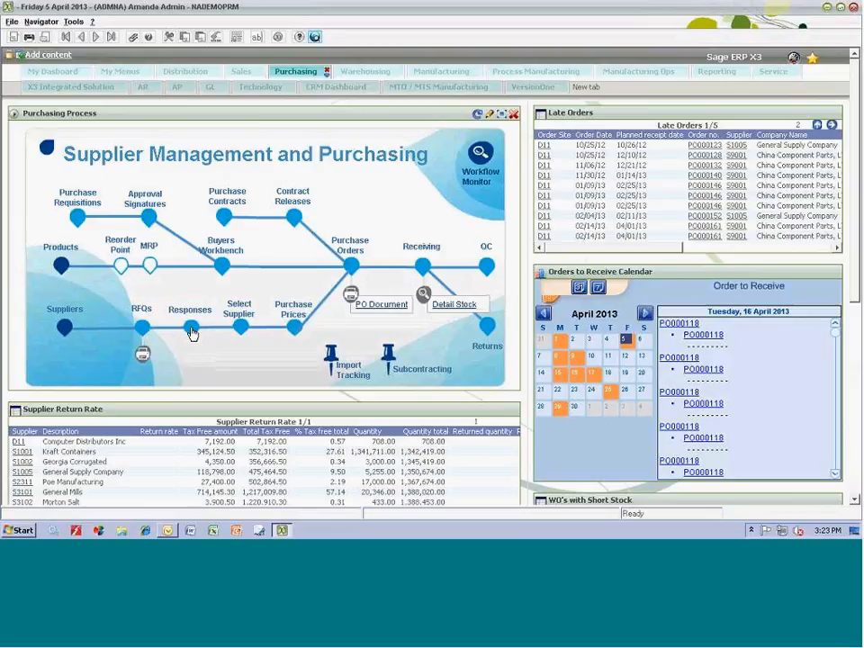
# - Examine the products and invited suppliers on the most recent request for quotation
pyautogui.click(144, 331)
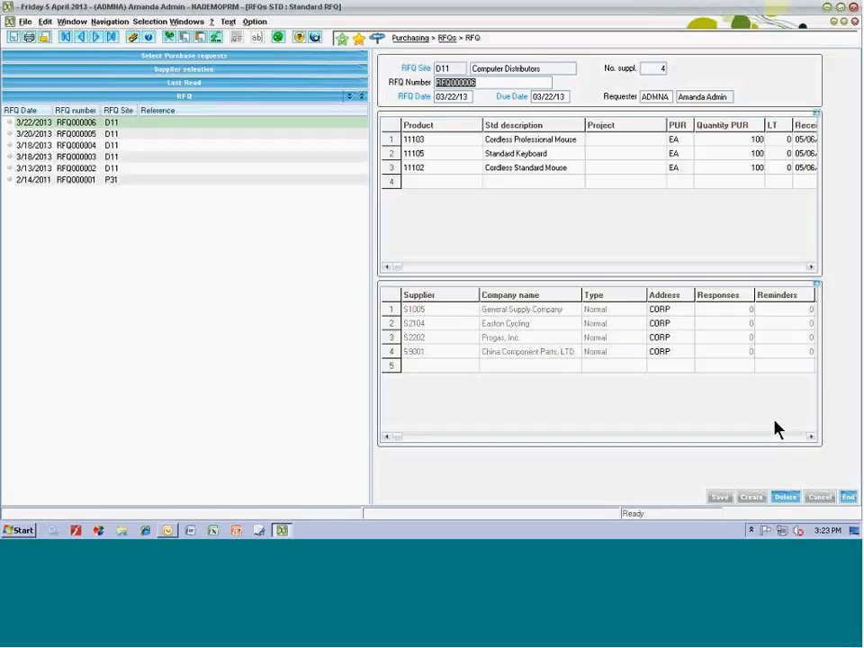
pyautogui.click(848, 496)
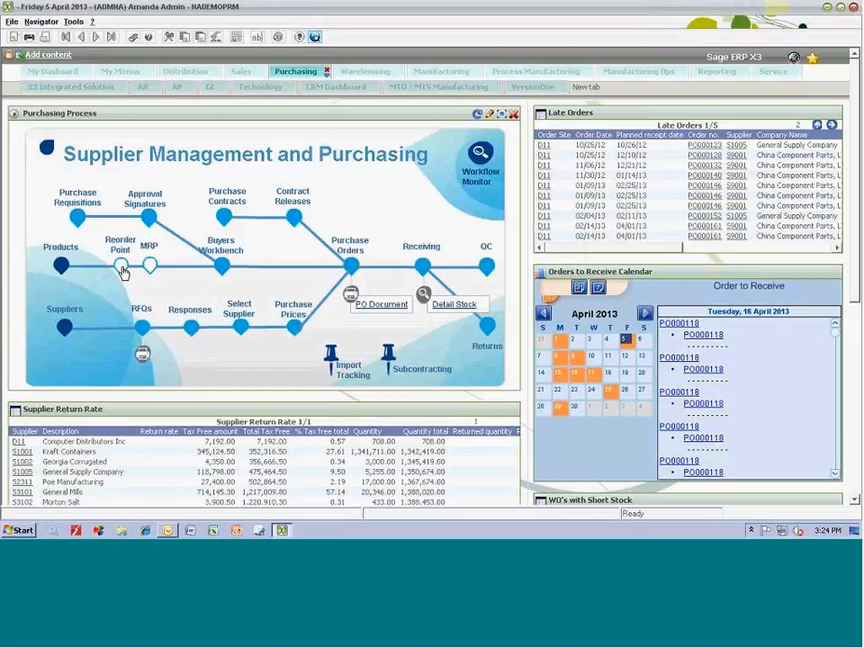
# - Open the second listed 04/05/2013 purchase order for China Component Parts, LTD and examine its line quantities, expected receipt dates and gross prices
pyautogui.click(352, 266)
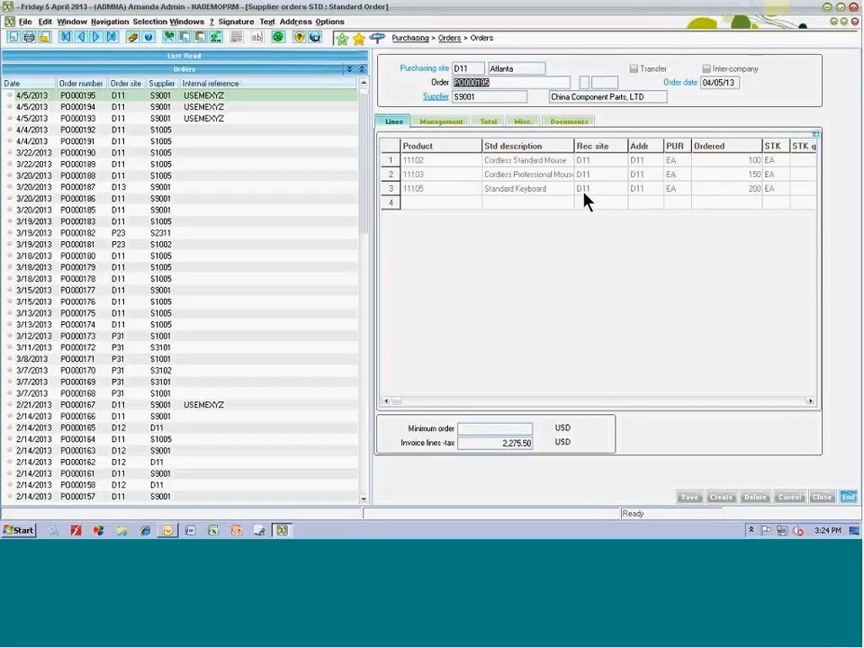
pyautogui.click(153, 107)
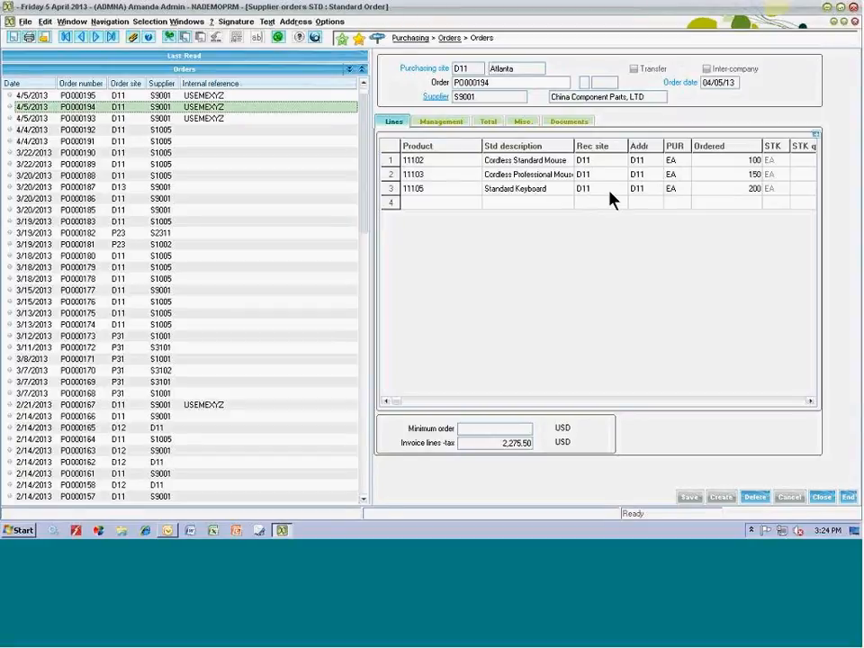
pyautogui.click(810, 402)
pyautogui.click(810, 402)
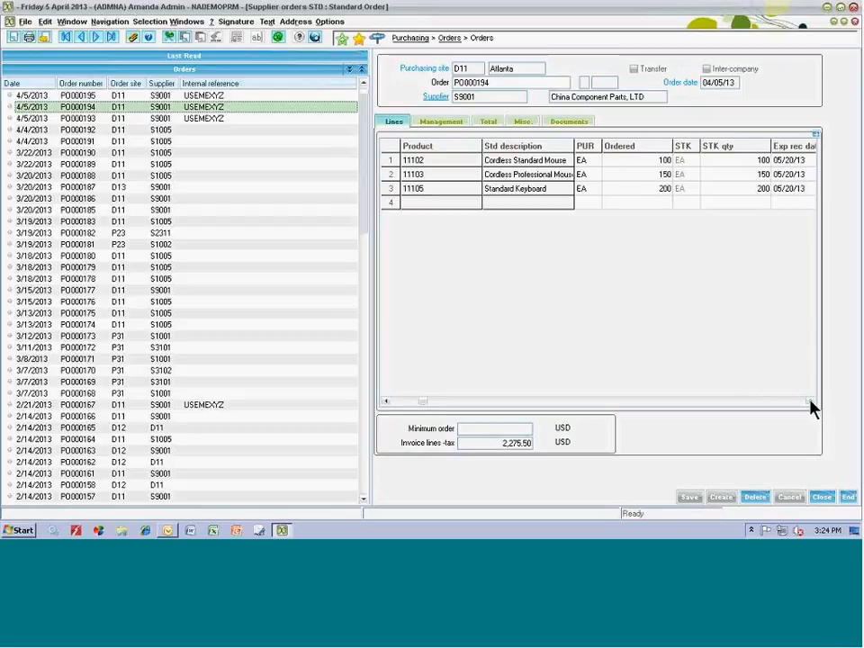
pyautogui.click(810, 403)
pyautogui.click(810, 402)
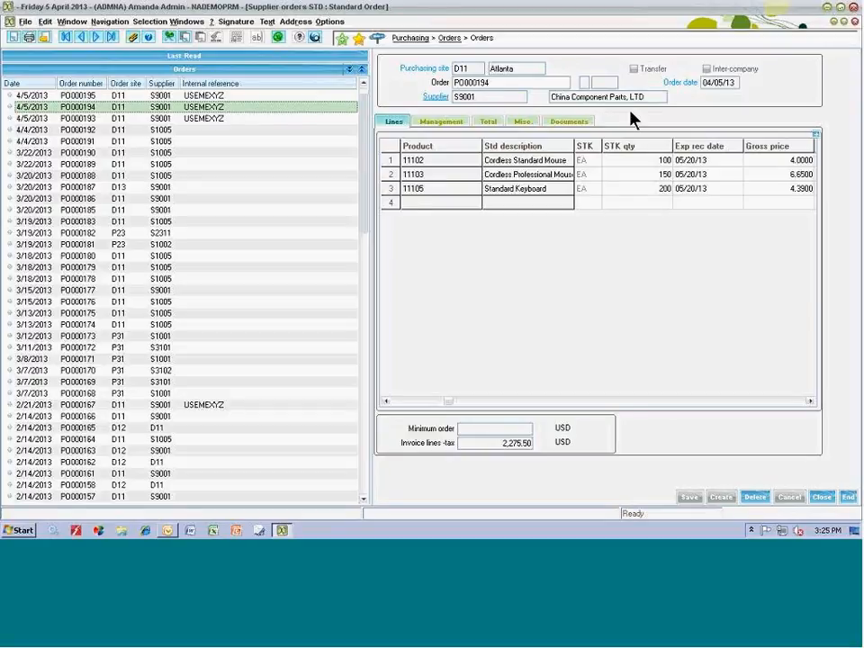
# - Review the last order prices for the Cordless Standard Mouse line of the purchase order
pyautogui.click(783, 162)
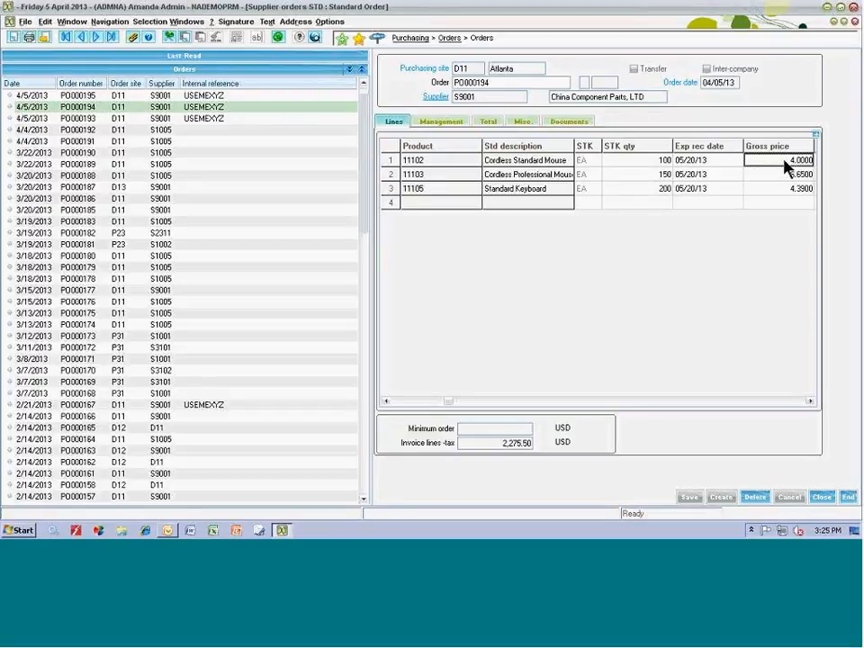
pyautogui.rightClick(783, 162)
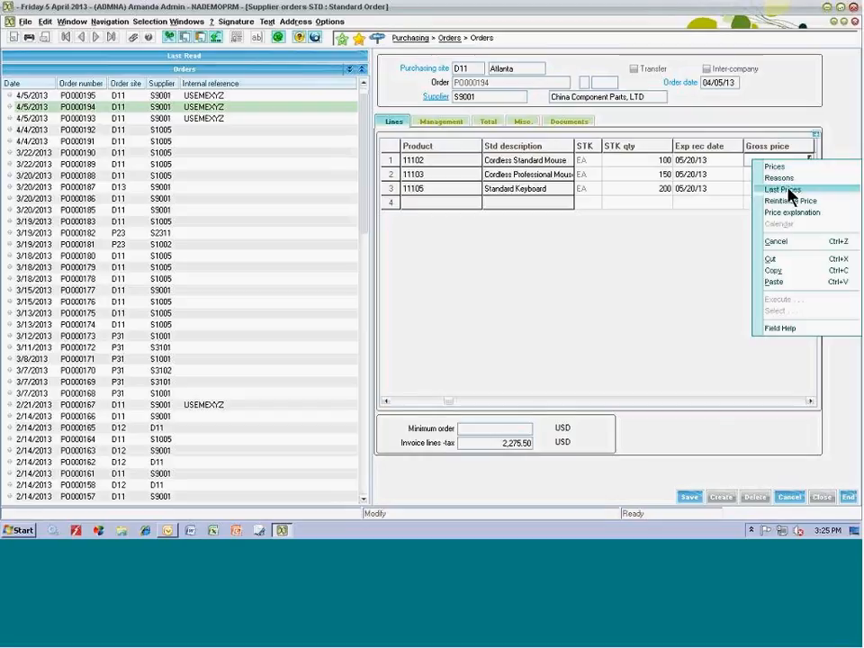
pyautogui.click(790, 189)
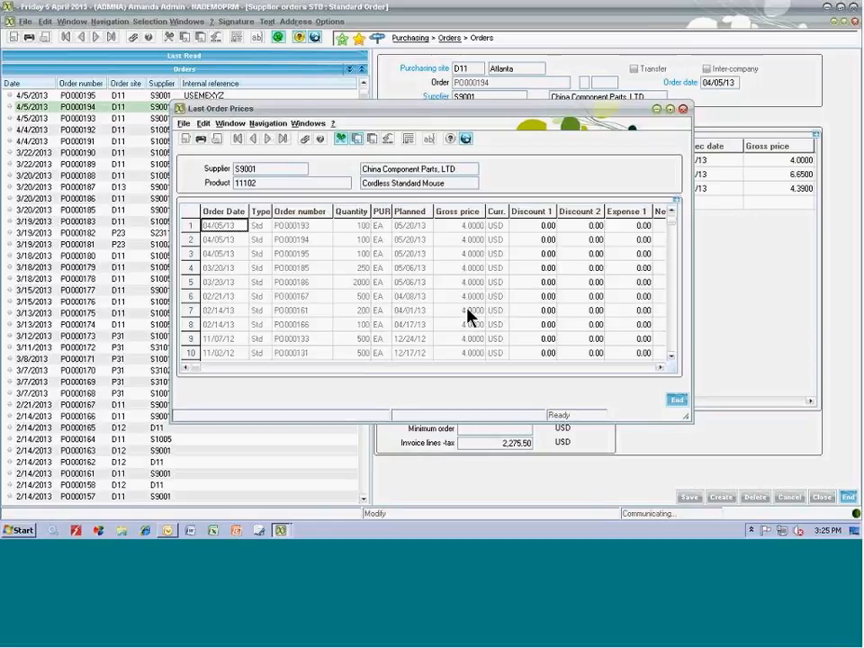
pyautogui.click(676, 400)
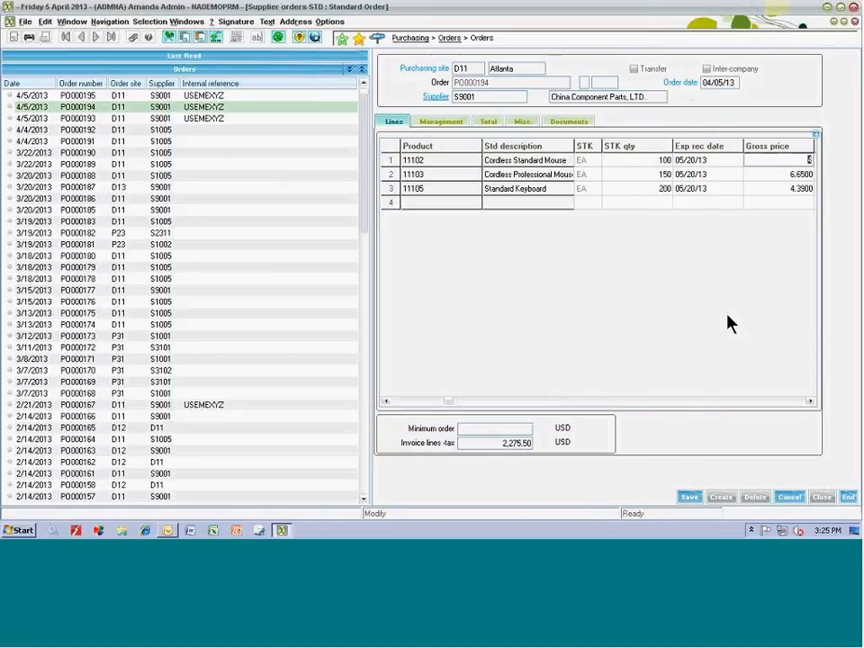
# - Check the supplier price inquiry for the Cordless Standard Mouse line, including the price detail's validity dates, quantity range and unit price
pyautogui.rightClick(779, 161)
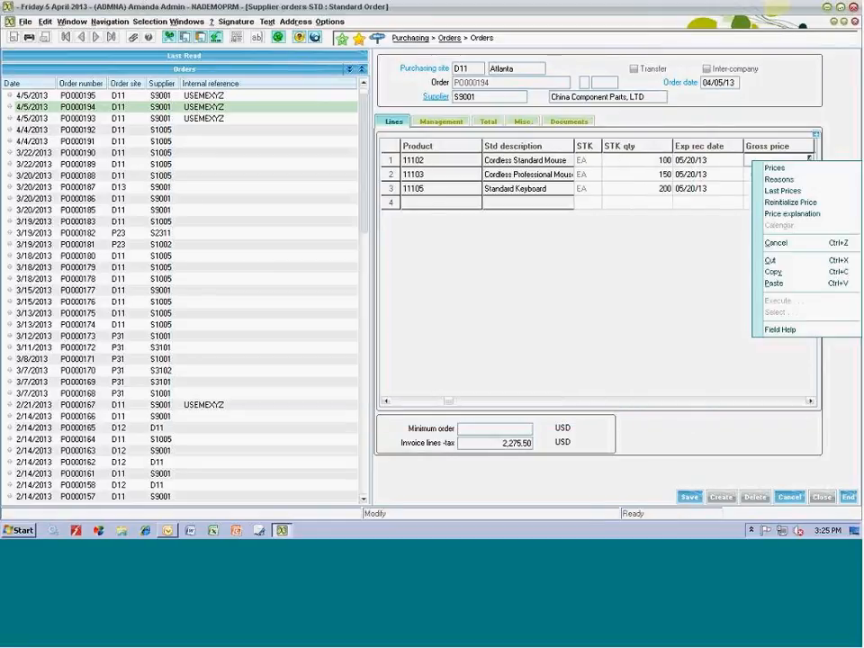
pyautogui.click(776, 168)
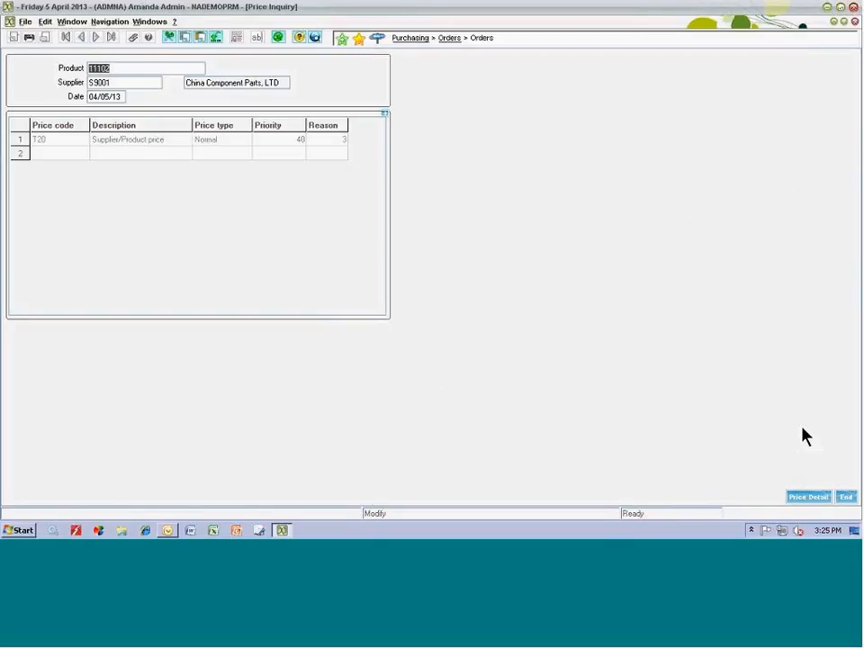
pyautogui.click(820, 496)
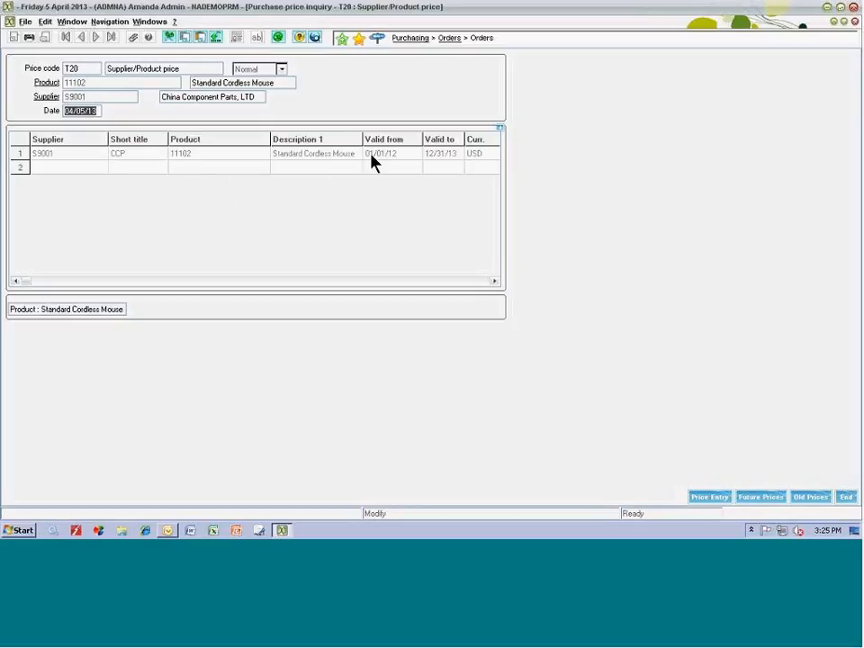
pyautogui.click(434, 280)
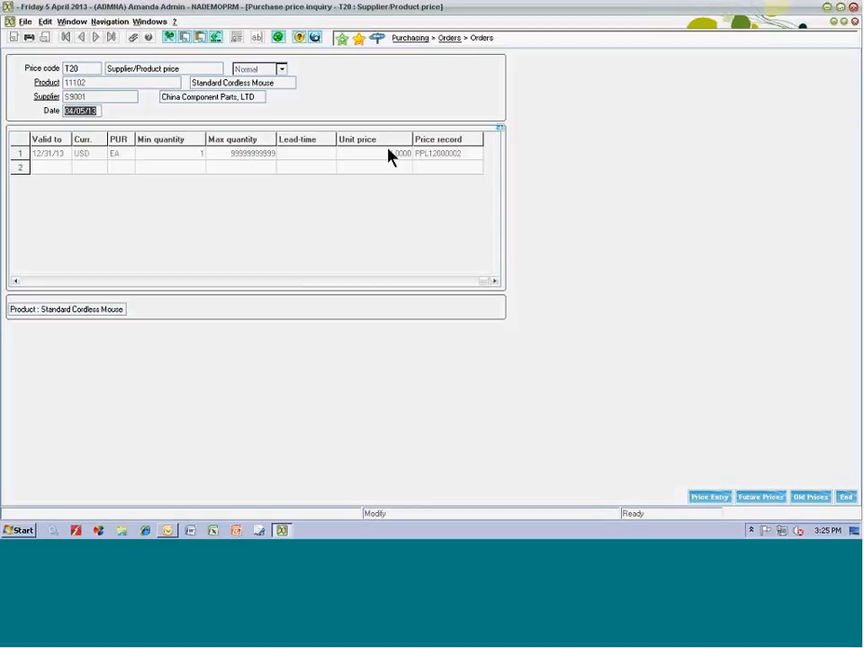
pyautogui.click(846, 497)
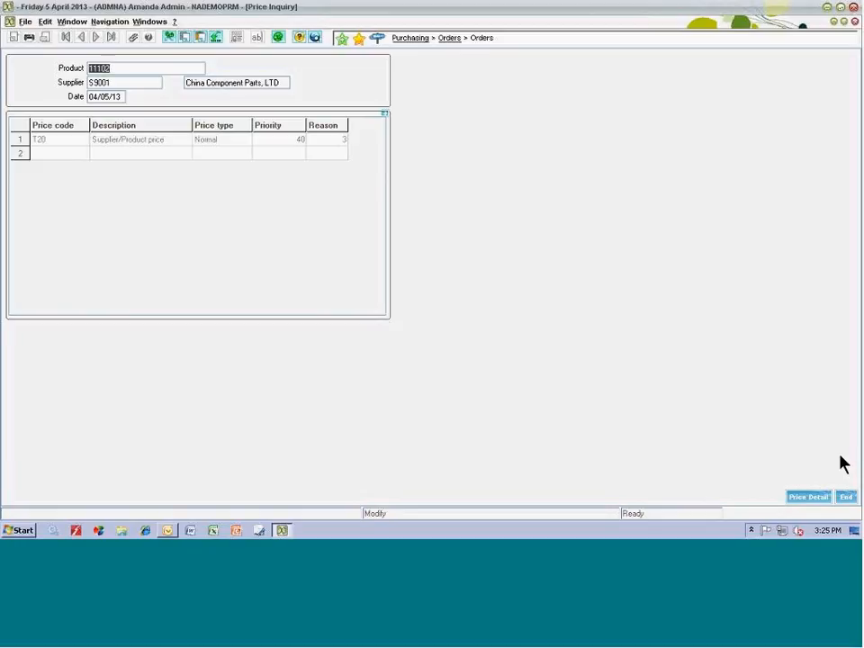
pyautogui.click(847, 497)
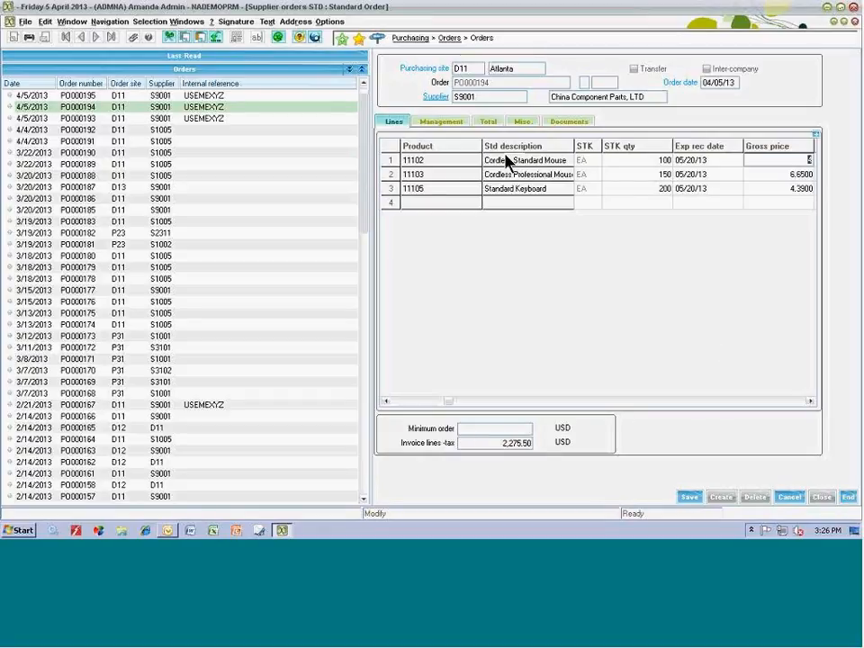
# - Close the China Component Parts, LTD purchase order and discard its pending modifications
pyautogui.click(434, 125)
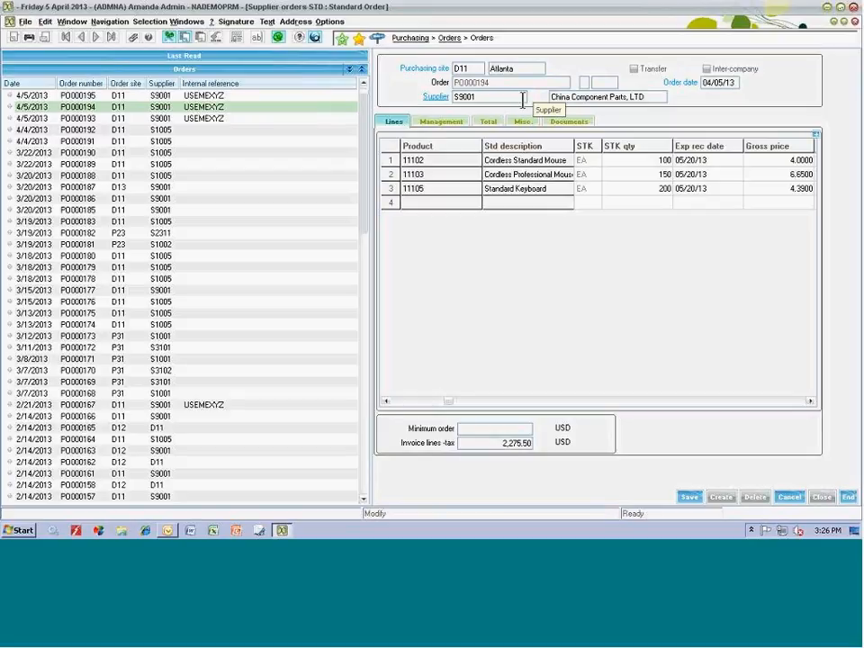
pyautogui.click(86, 118)
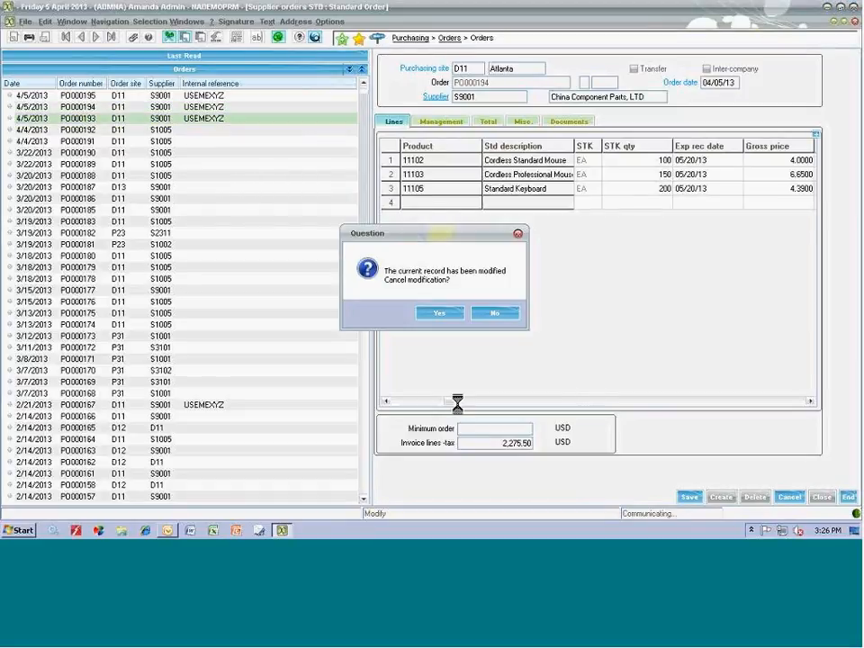
pyautogui.click(496, 314)
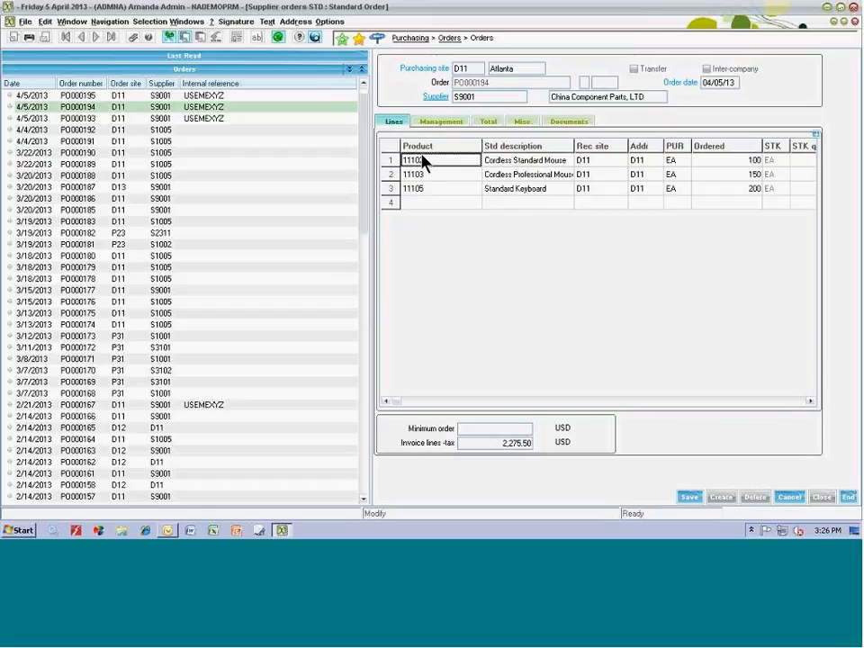
pyautogui.click(848, 498)
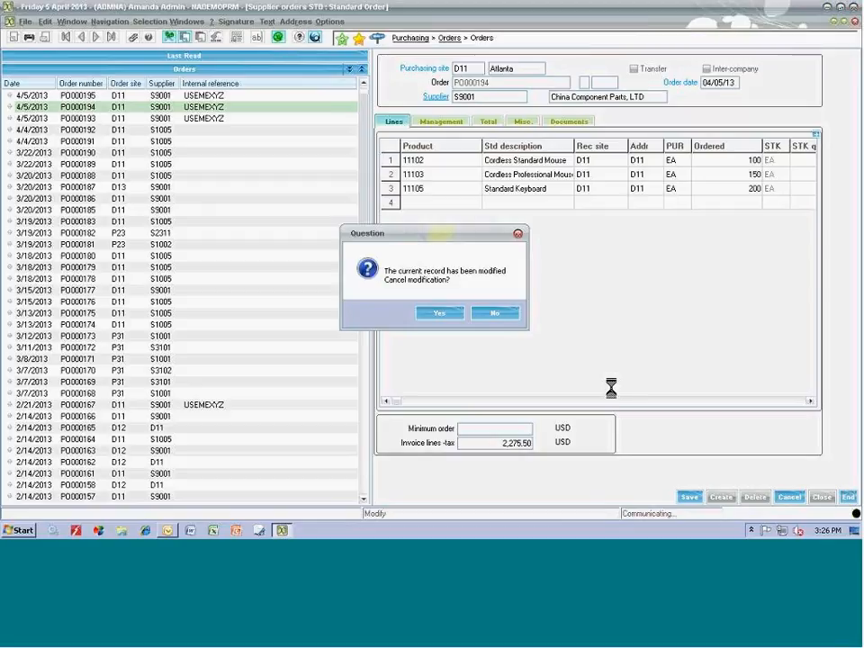
pyautogui.click(449, 314)
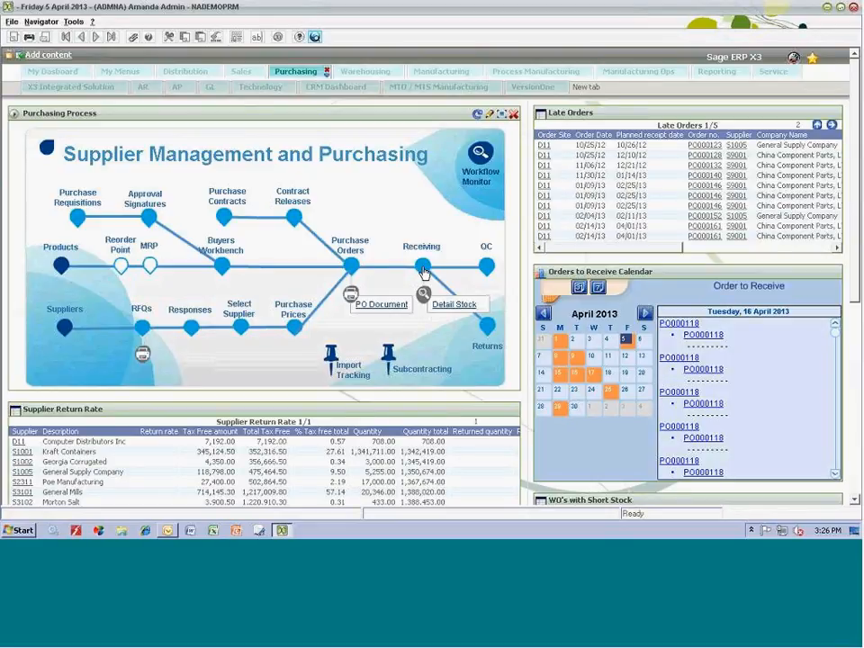
# - Start a new purchase receipt with all lines of the last listed 04/05/2013 order, and expand the lines of the other 04/05/2013 order
pyautogui.click(424, 270)
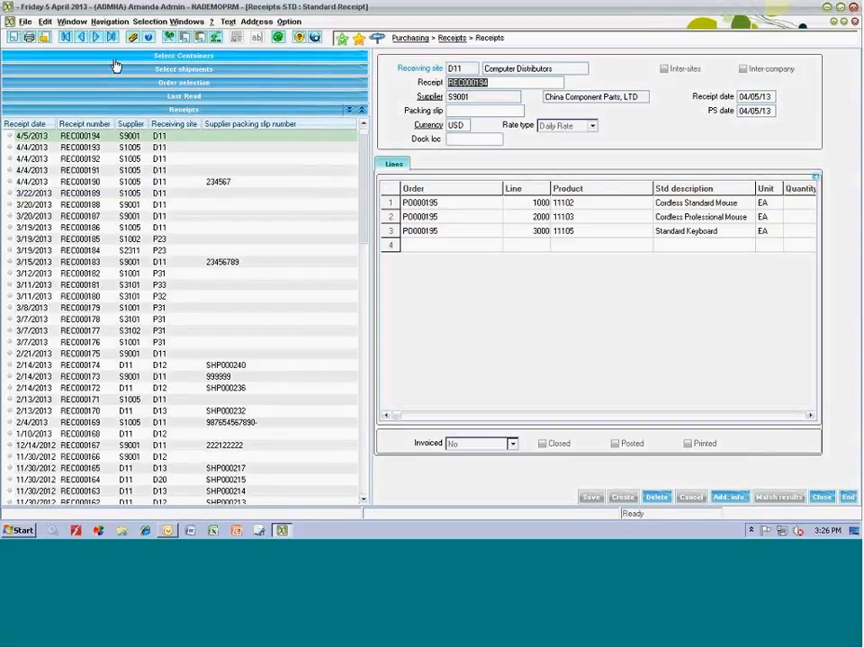
pyautogui.click(13, 37)
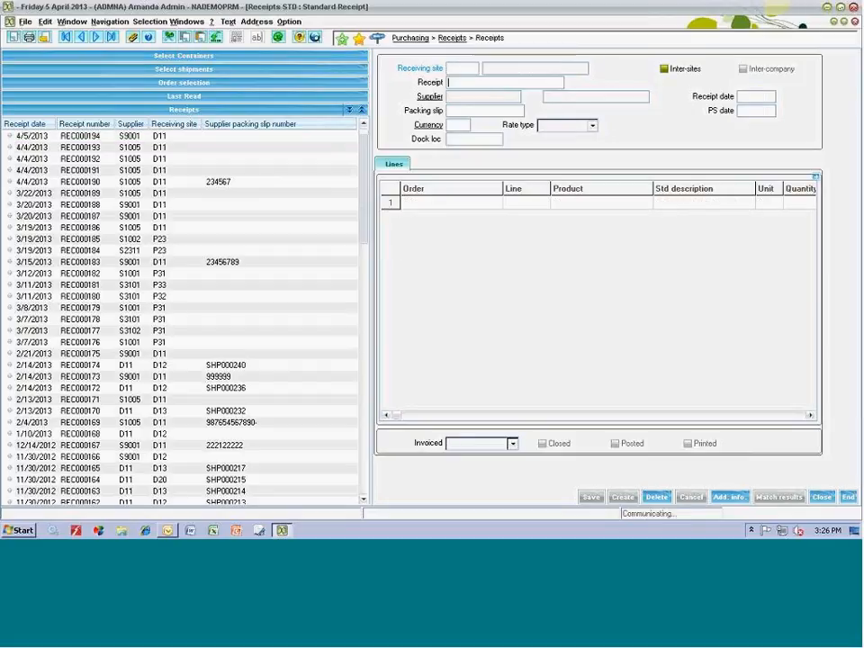
pyautogui.click(50, 82)
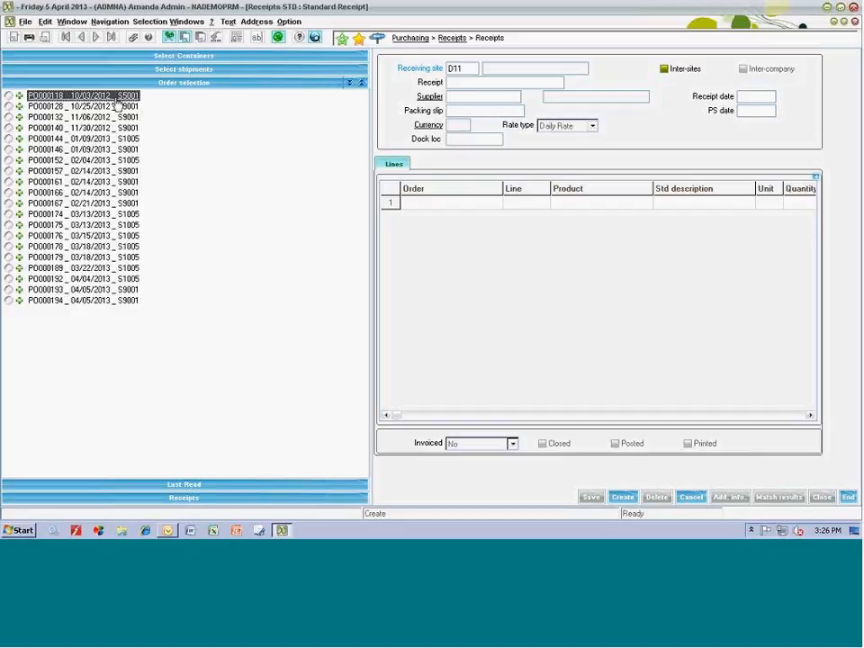
pyautogui.click(23, 304)
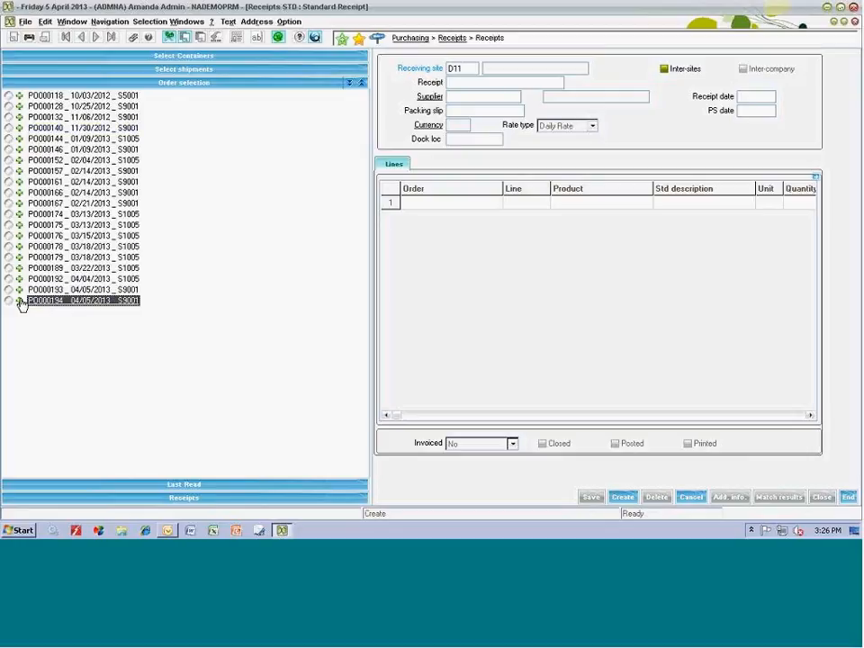
pyautogui.click(19, 301)
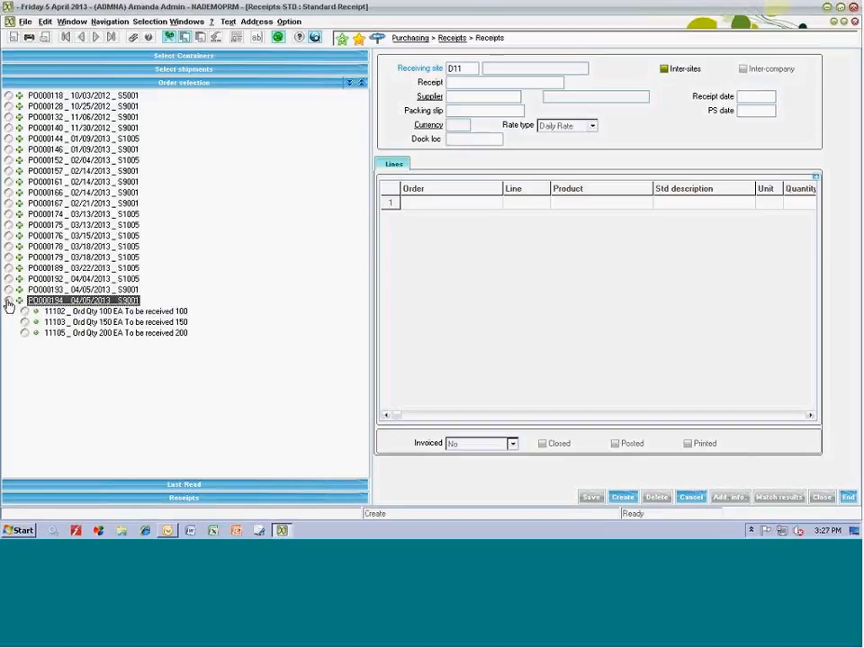
pyautogui.click(8, 300)
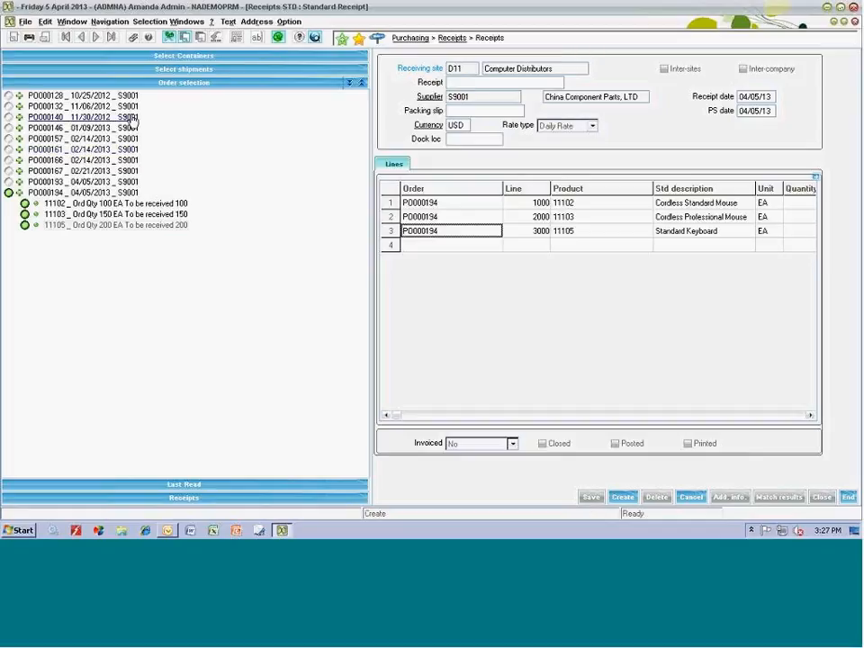
pyautogui.click(17, 183)
pyautogui.click(18, 184)
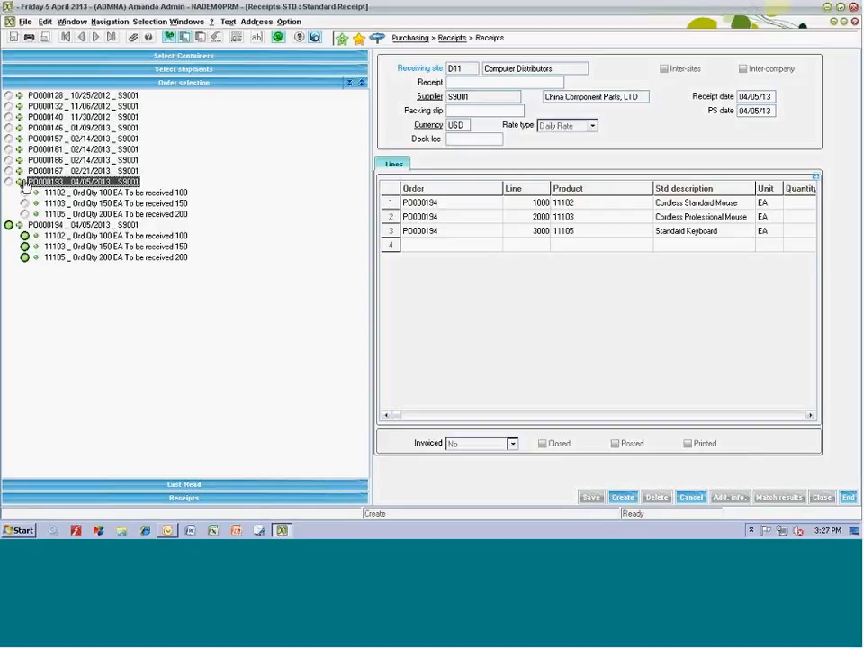
# - Examine the receipt's Standard Keyboard line in form mode, checking the available stock statuses, location type and location
pyautogui.click(408, 231)
pyautogui.rightClick(408, 233)
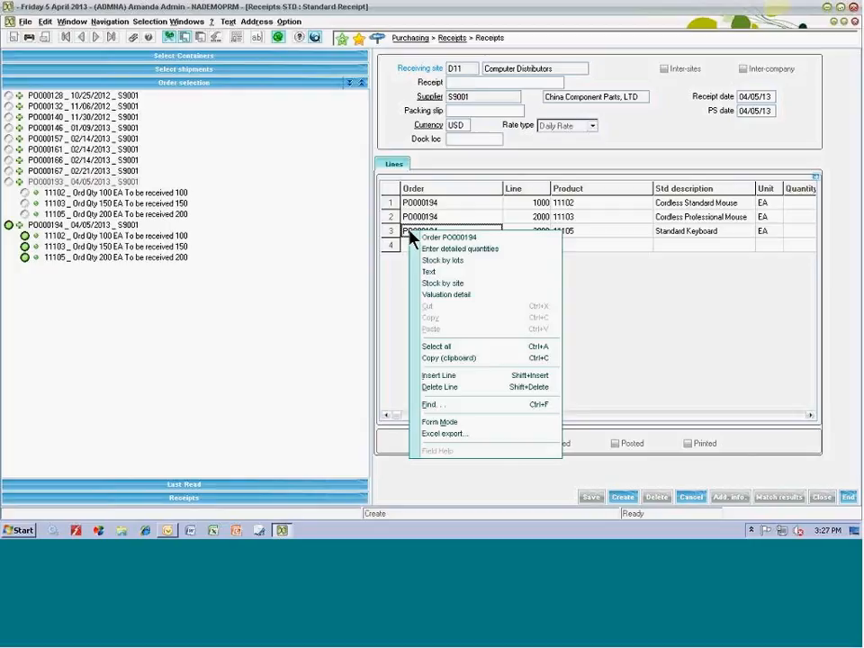
pyautogui.click(445, 422)
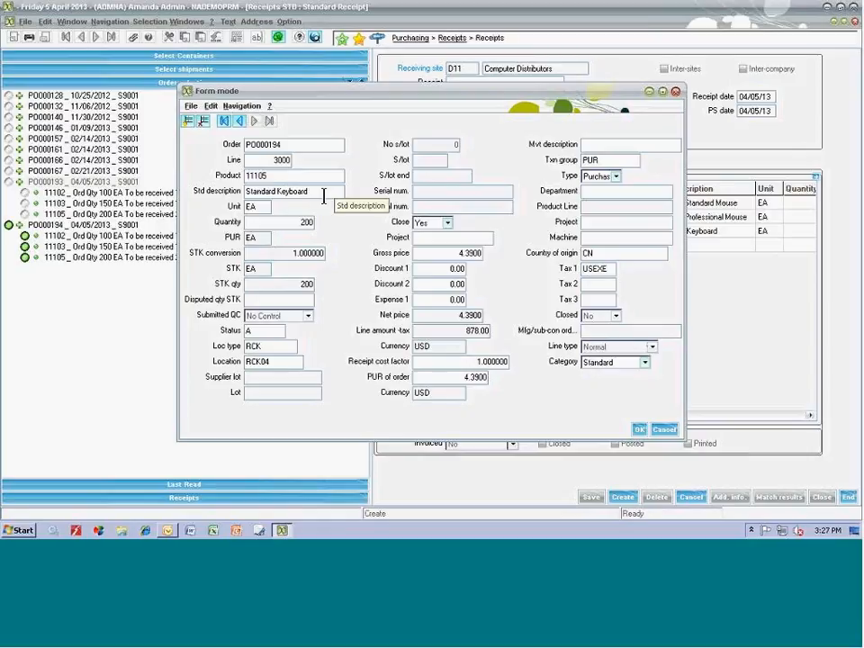
pyautogui.rightClick(253, 331)
pyautogui.click(275, 337)
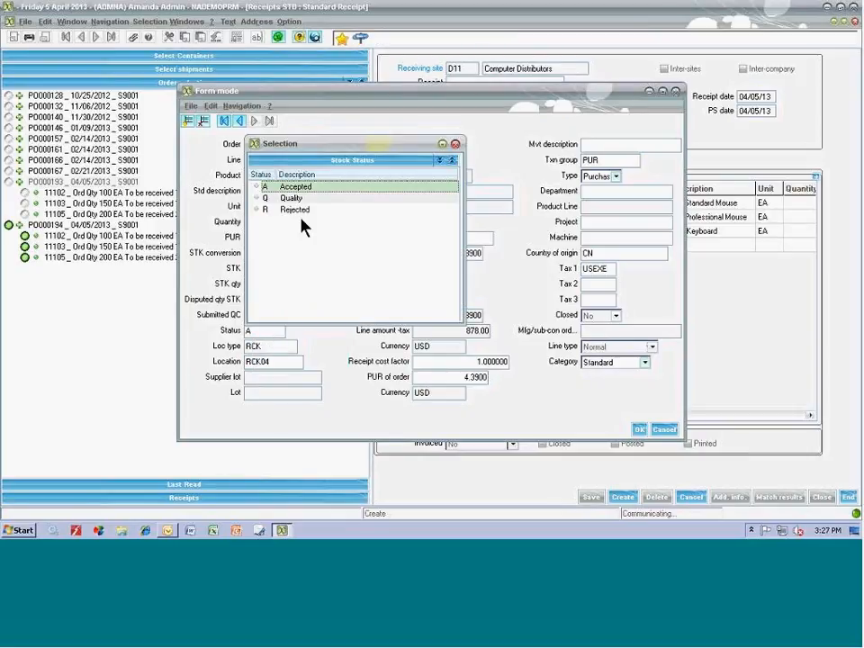
pyautogui.click(455, 145)
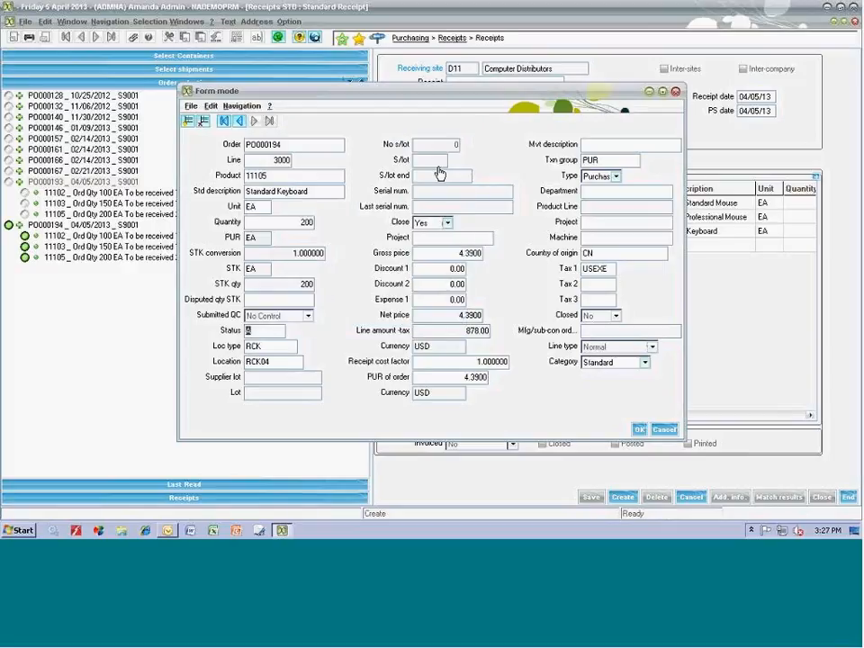
pyautogui.click(267, 346)
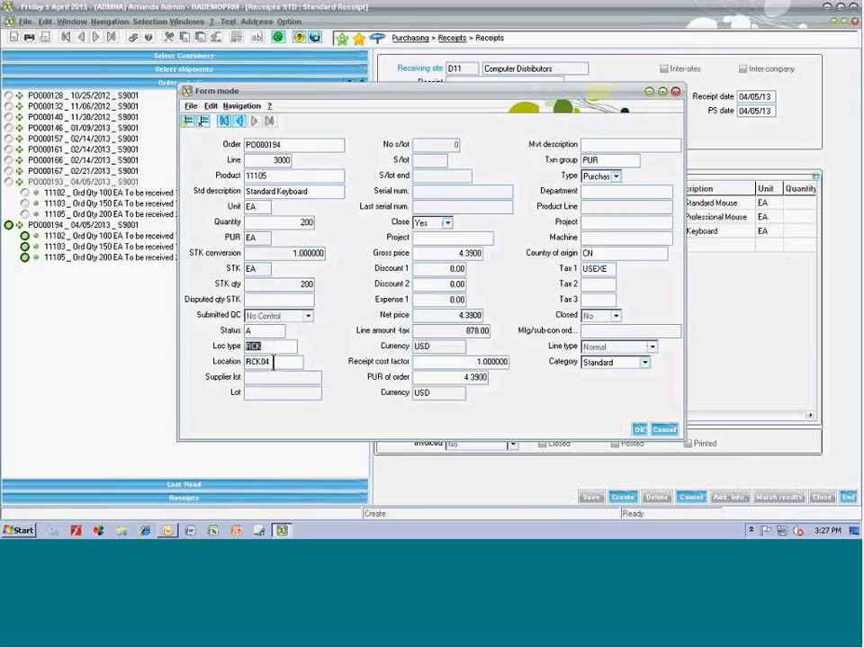
pyautogui.press('Tab')
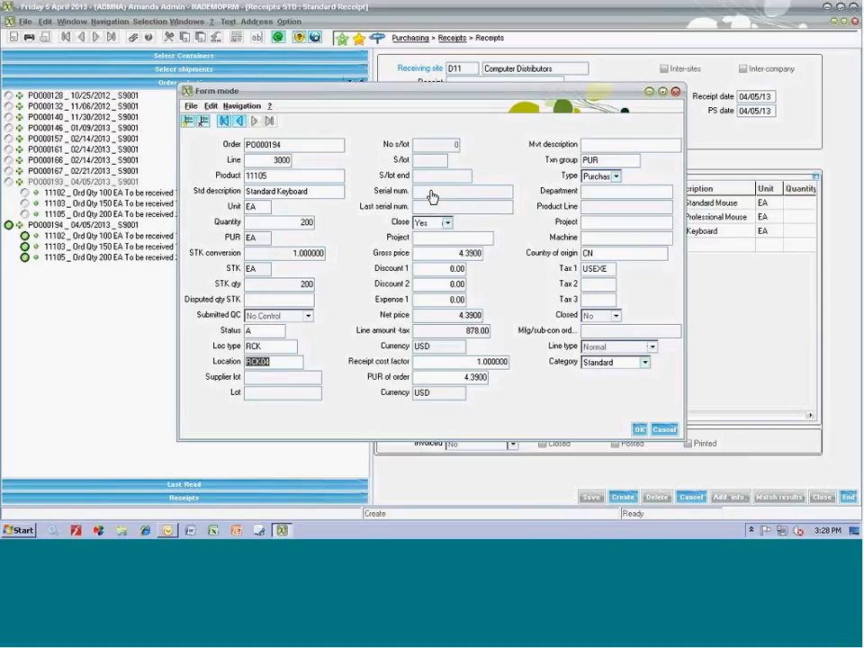
pyautogui.click(638, 431)
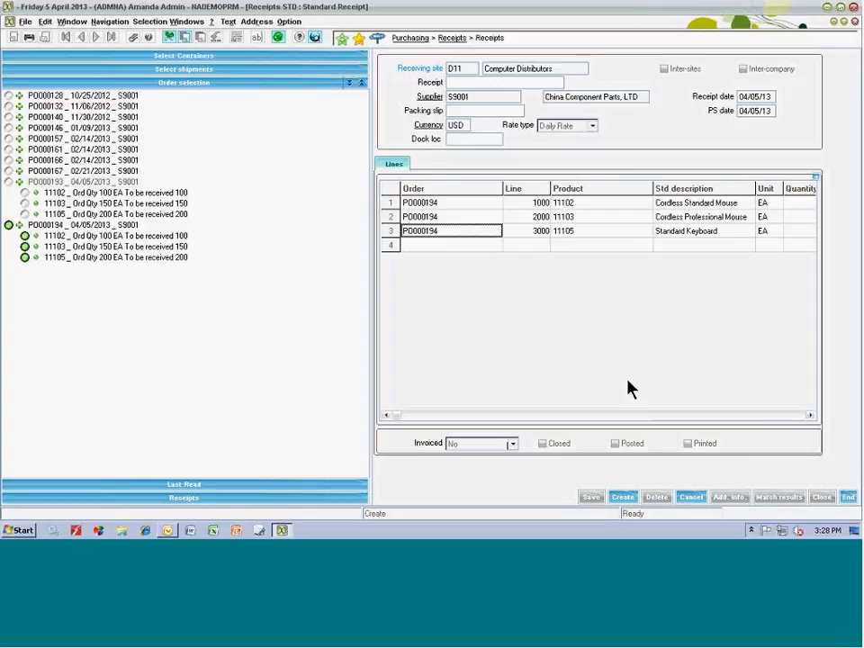
# - Create the purchase receipt and close the receipts function
pyautogui.click(624, 500)
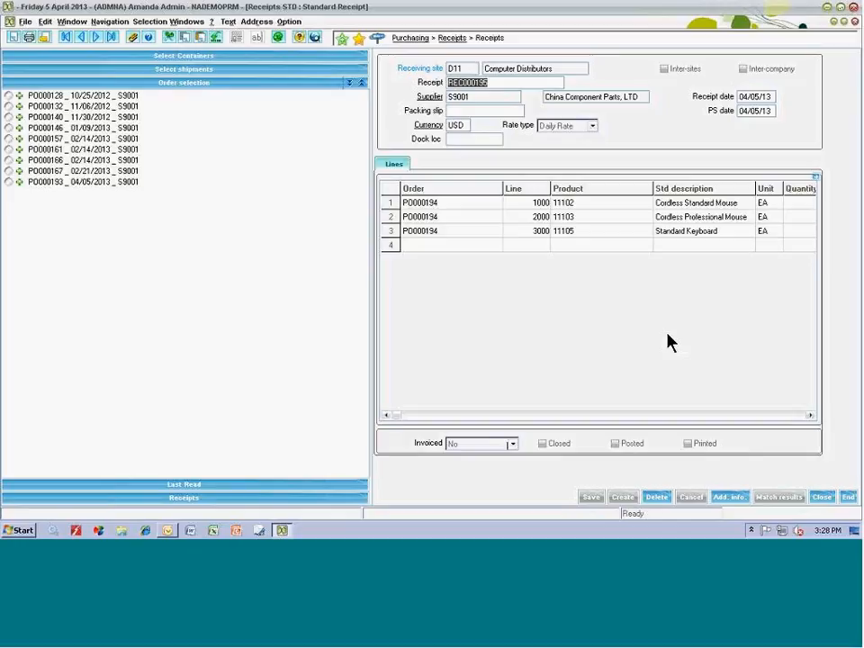
pyautogui.click(849, 499)
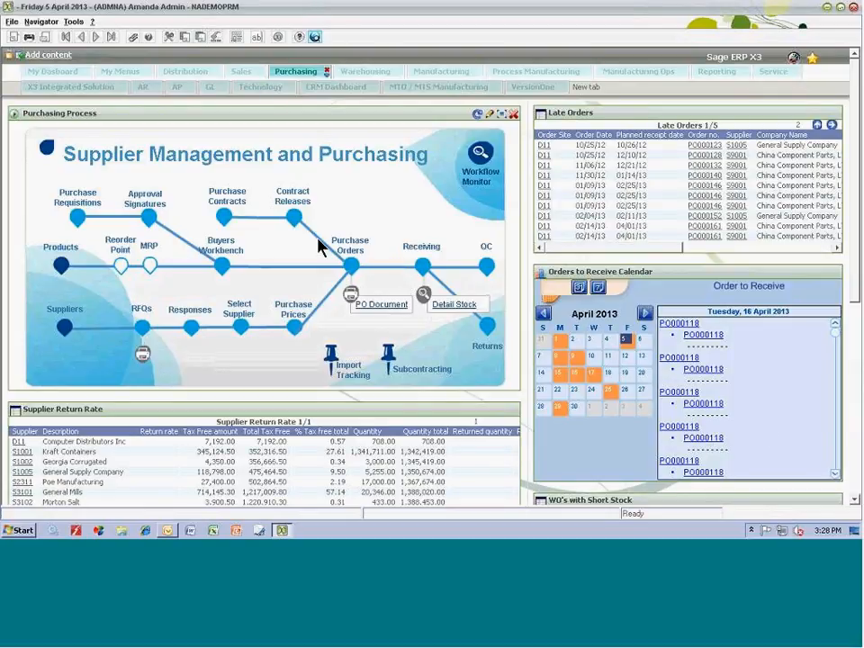
# - Open the product-site records from the Distribution warehousing process and check product 11102's inventory controls and default locations at site D11
pyautogui.click(184, 72)
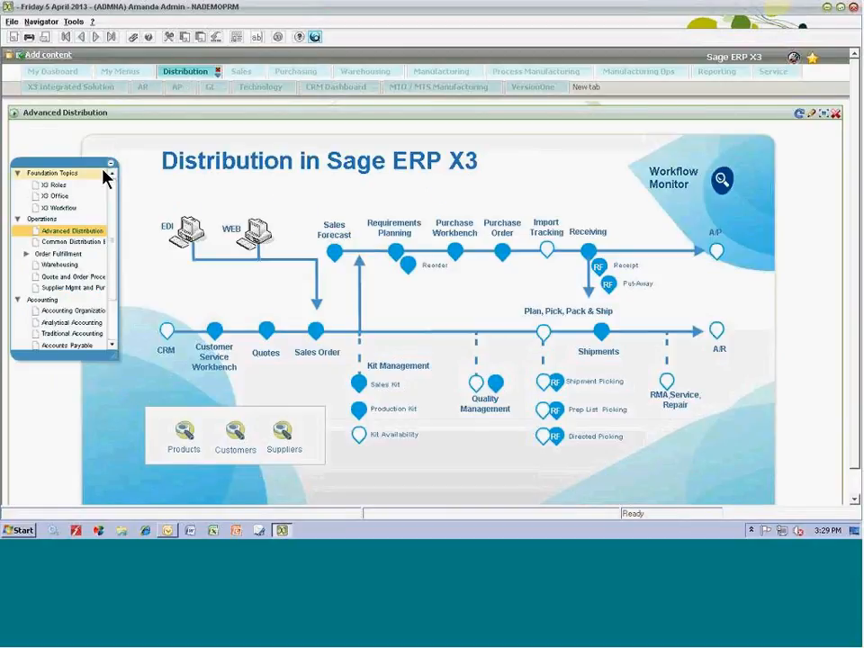
pyautogui.click(56, 266)
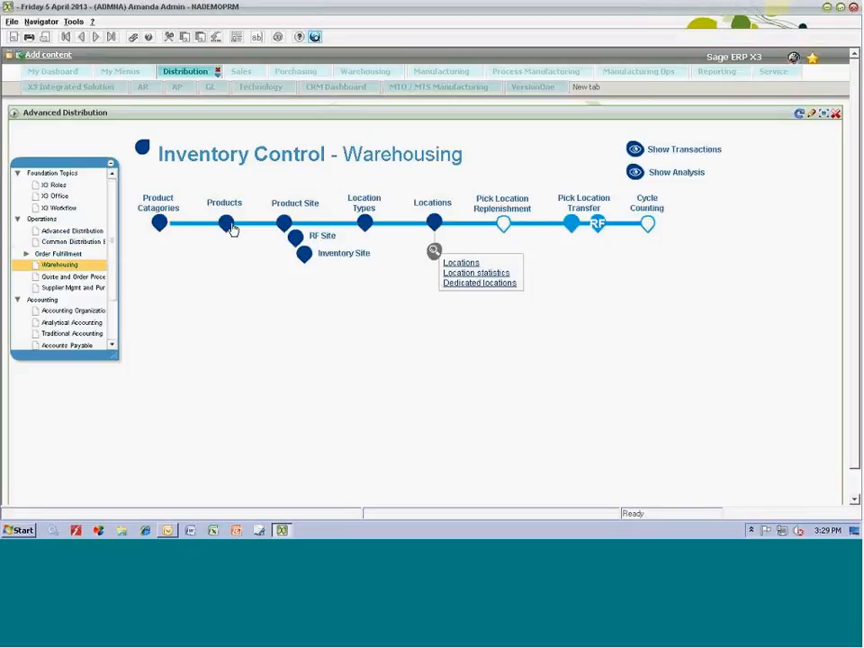
pyautogui.click(284, 227)
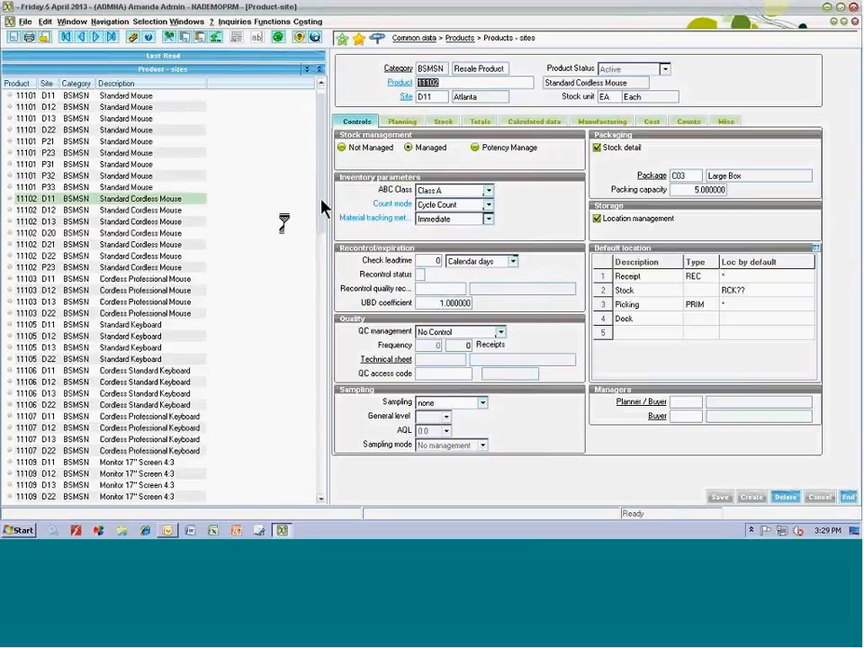
pyautogui.click(430, 96)
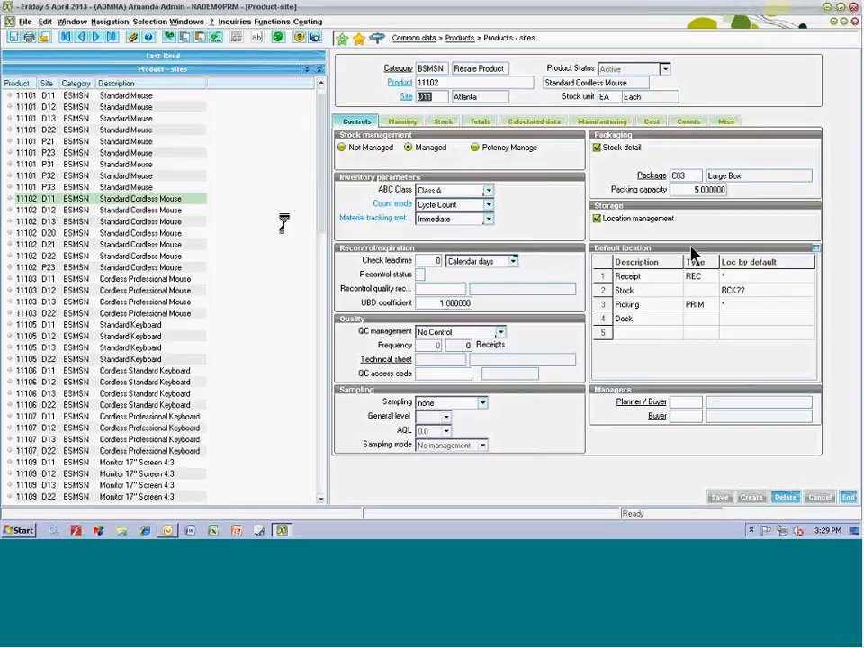
# - Review product 11102's planning setup at site D11, including the reorder mode choices, and compare it with the calculated data
pyautogui.click(405, 124)
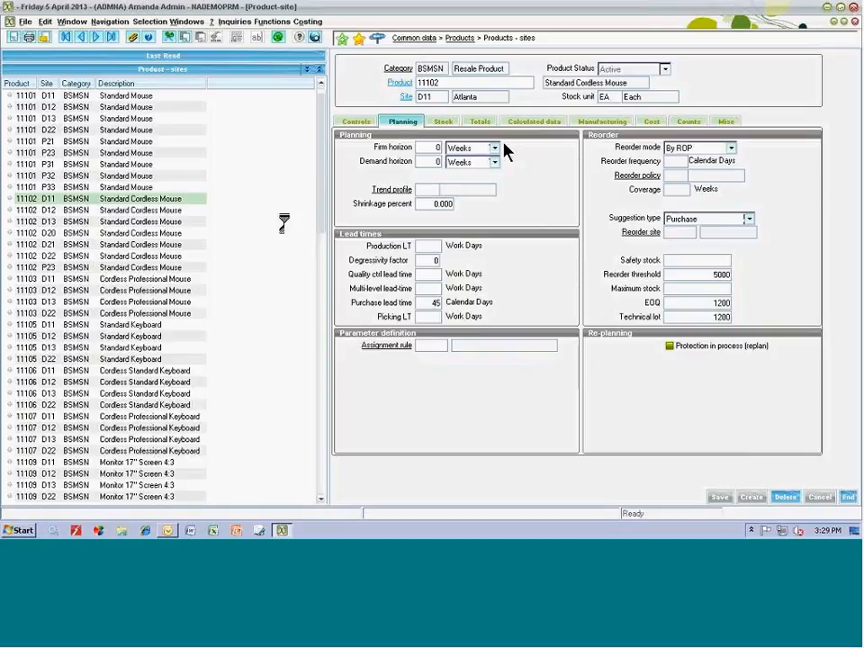
pyautogui.click(731, 147)
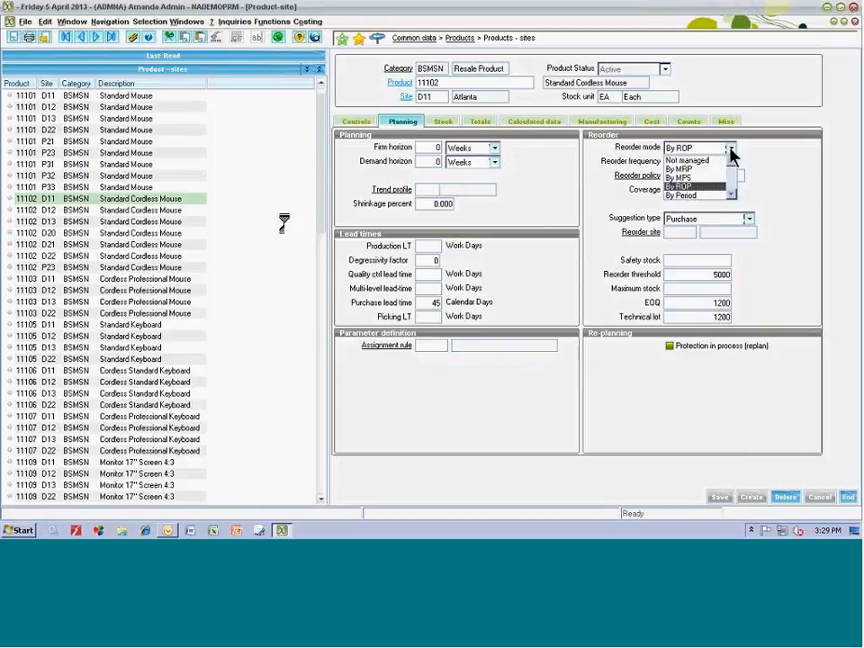
pyautogui.click(693, 186)
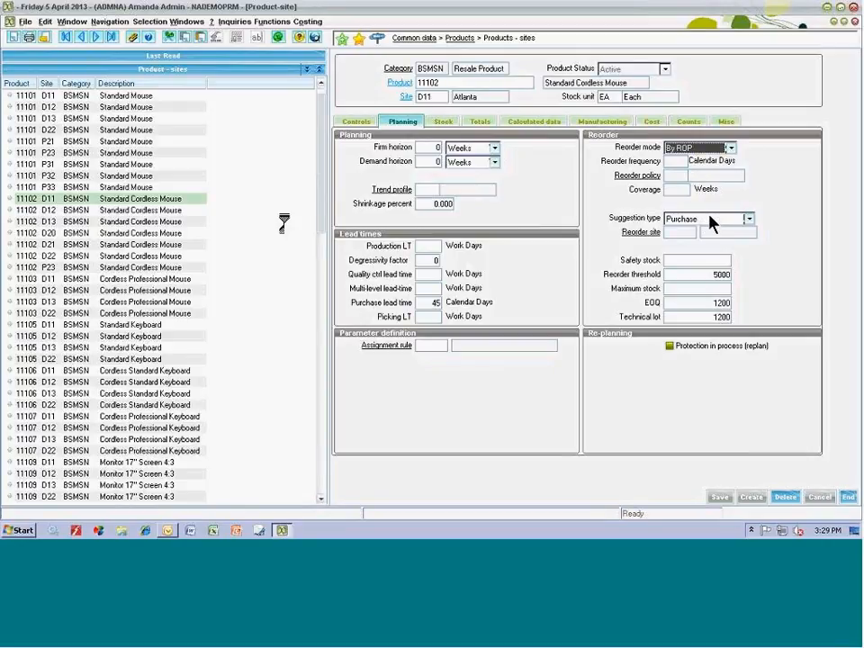
pyautogui.click(535, 121)
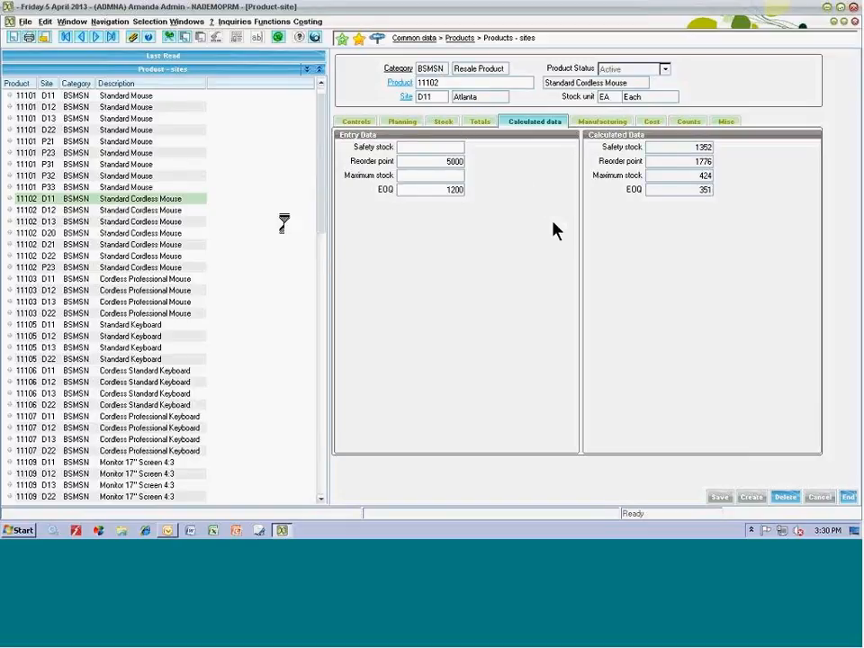
pyautogui.click(403, 122)
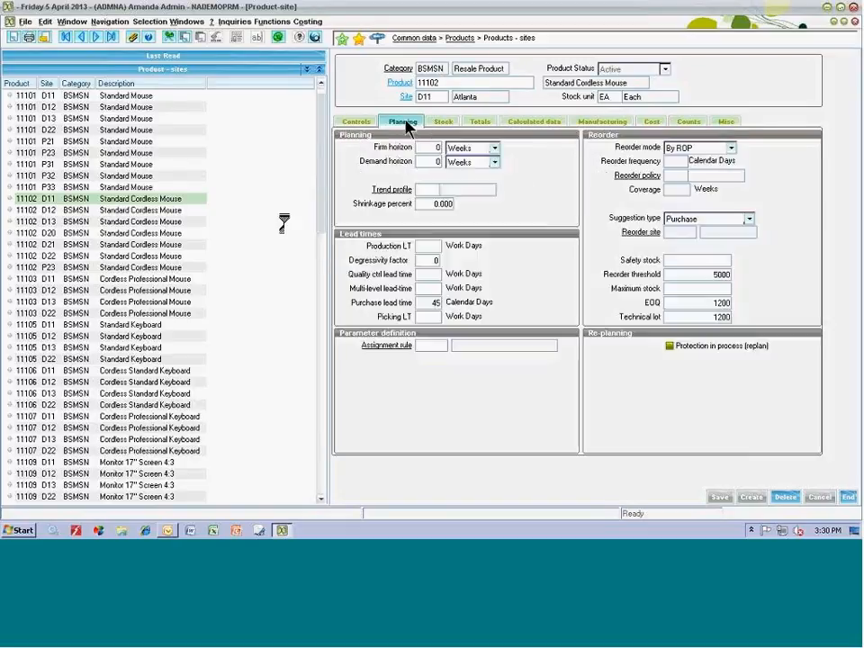
# - Open product 11102's record for site D12 and examine its reorder settings, stock situation and period totals
pyautogui.click(48, 214)
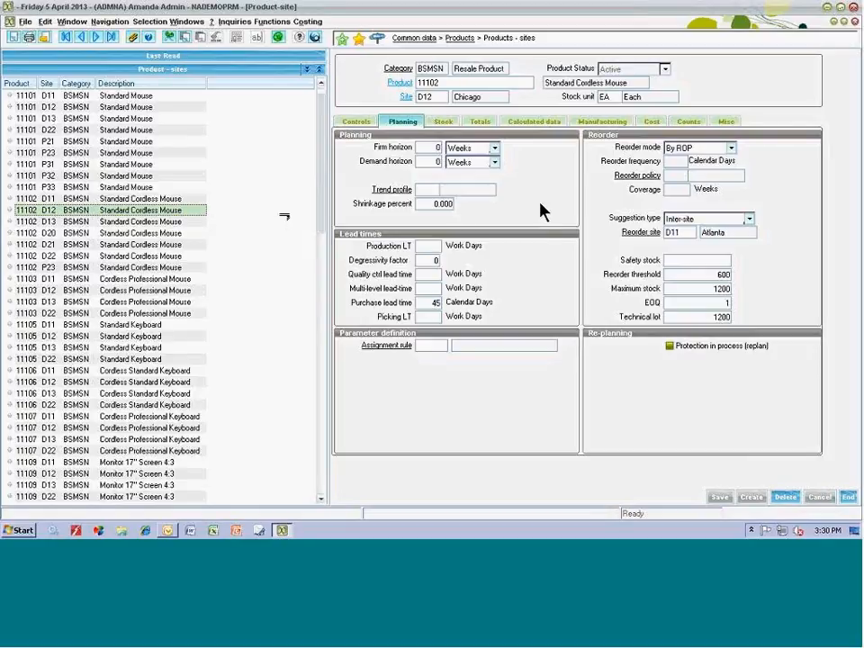
pyautogui.click(439, 96)
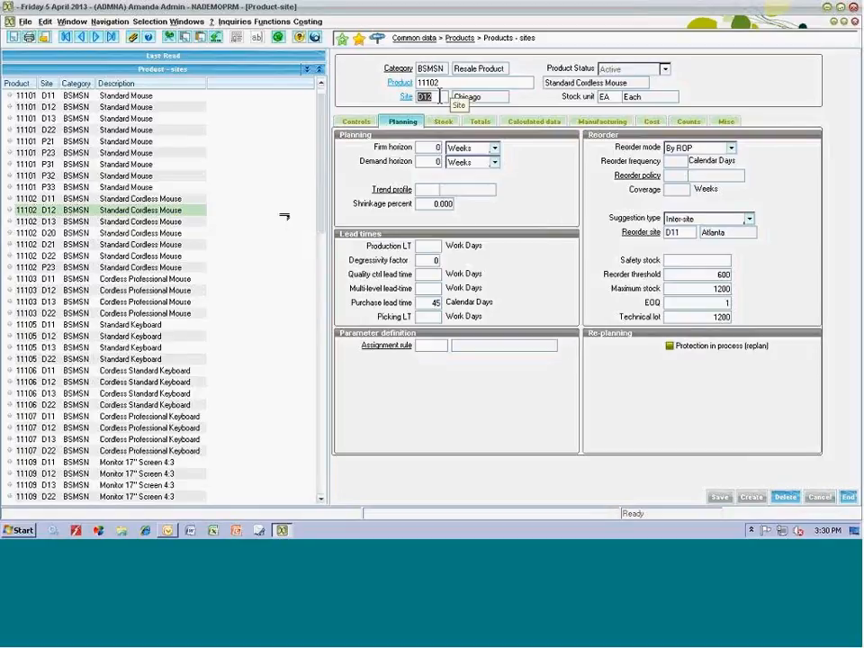
pyautogui.click(679, 151)
pyautogui.click(680, 187)
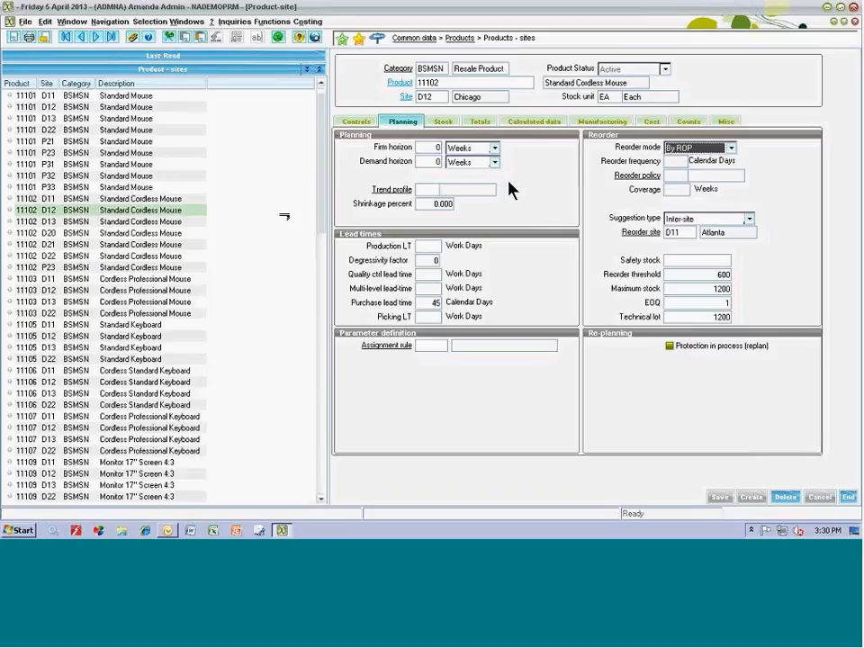
pyautogui.click(443, 123)
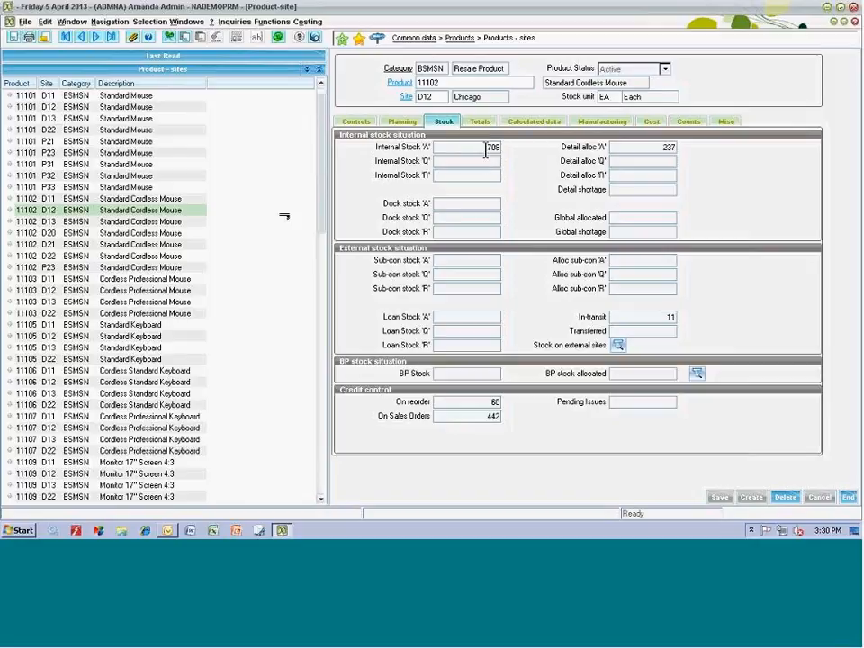
pyautogui.click(481, 124)
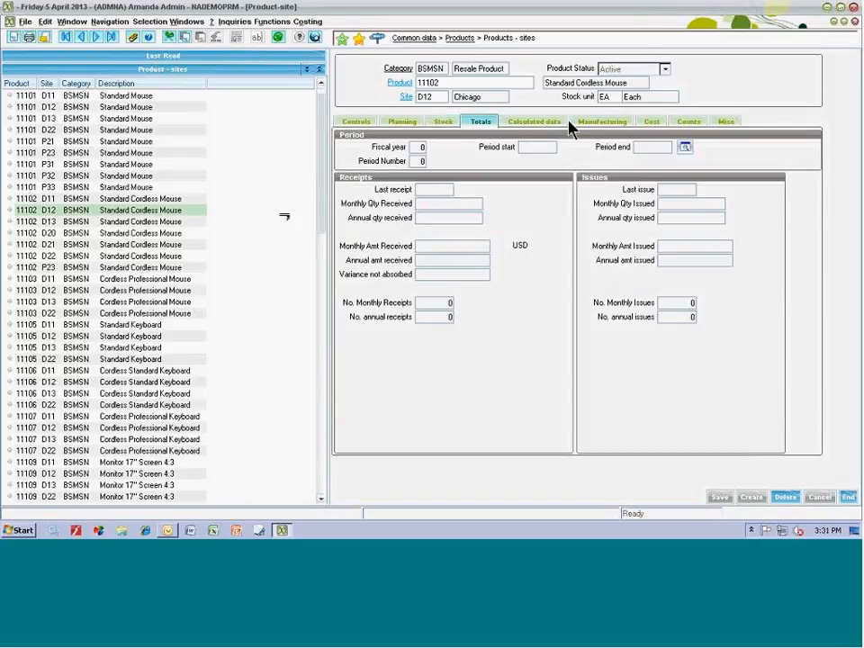
# - Review the valuation method and average cost breakdown of product 11102 at site D12, and close the product-site records
pyautogui.click(652, 122)
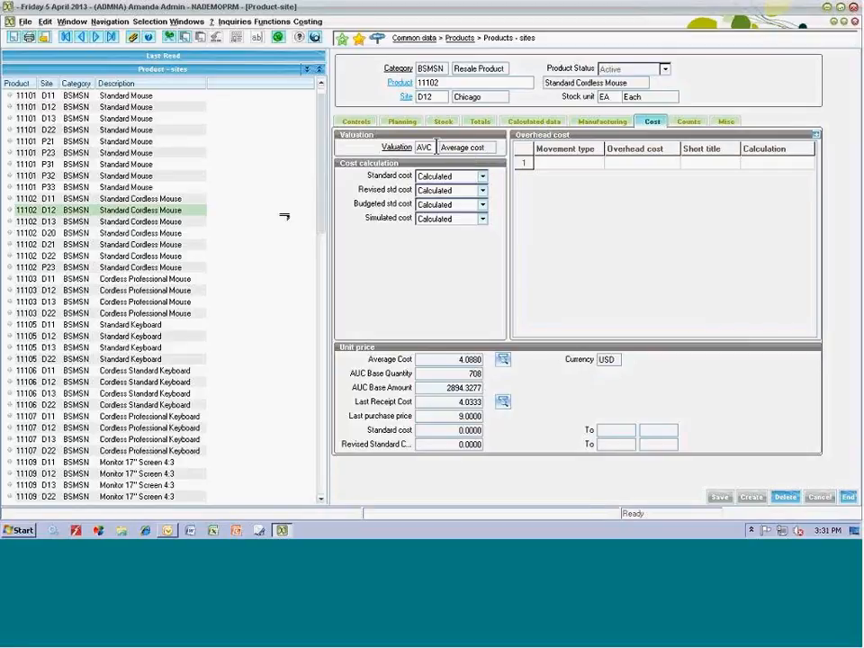
pyautogui.doubleClick(437, 146)
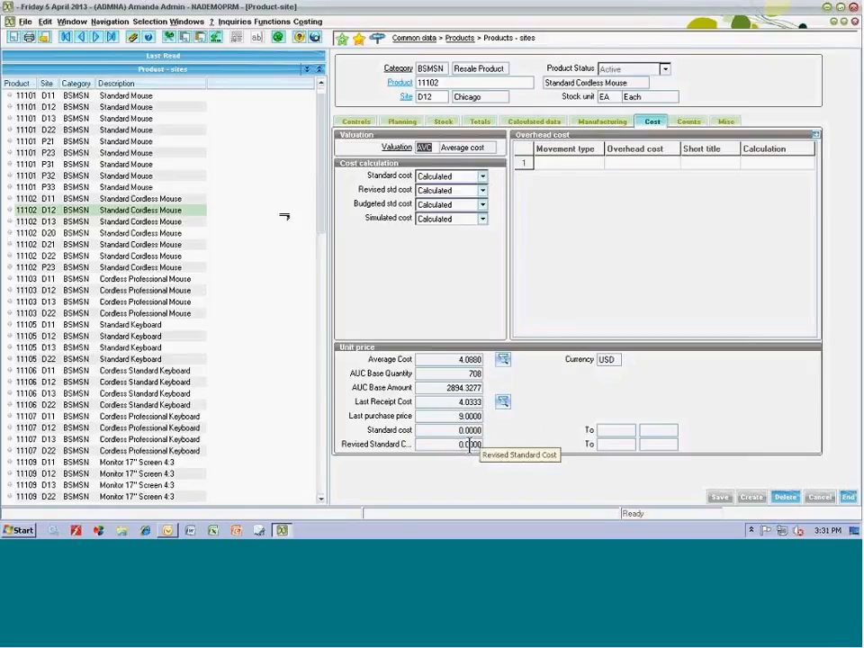
pyautogui.click(501, 359)
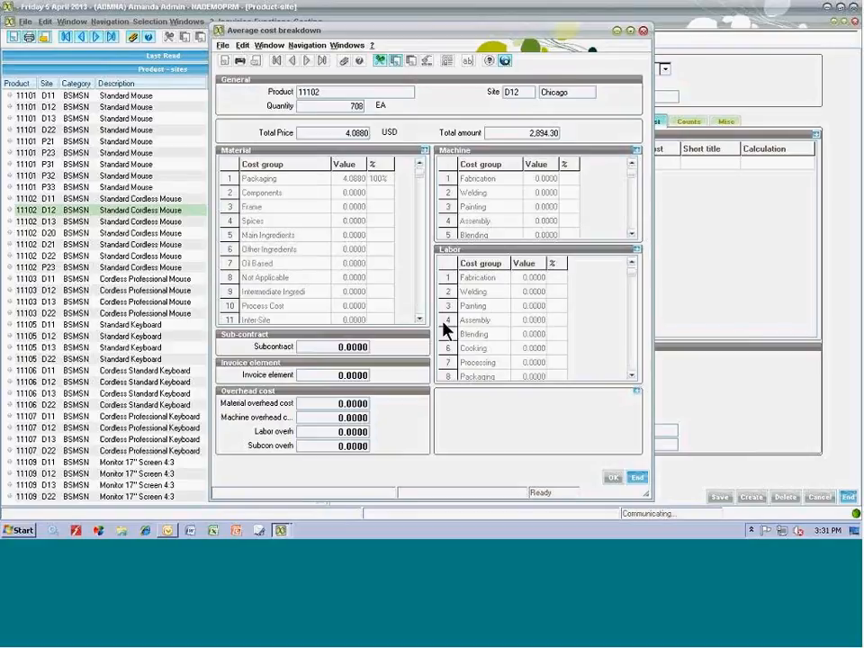
pyautogui.click(636, 480)
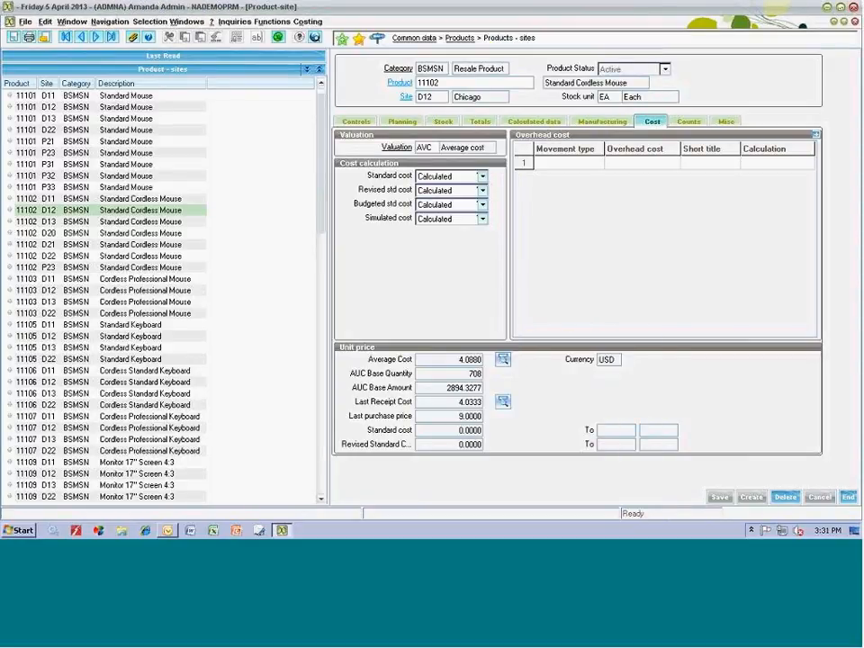
pyautogui.click(848, 497)
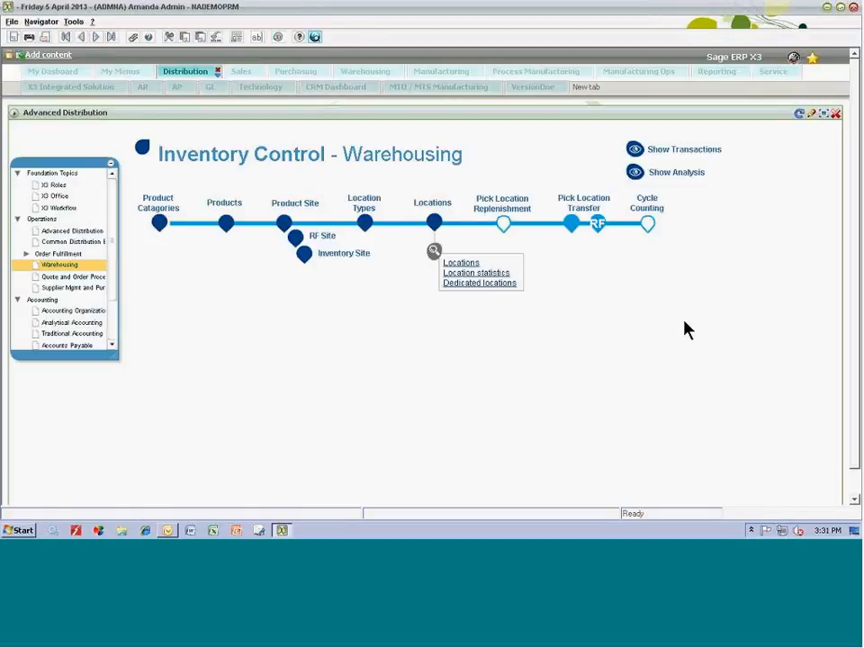
# - Open product 11102's master record from the Warehousing process and examine its identification, inventory controls, units of measure and sales data
pyautogui.click(226, 225)
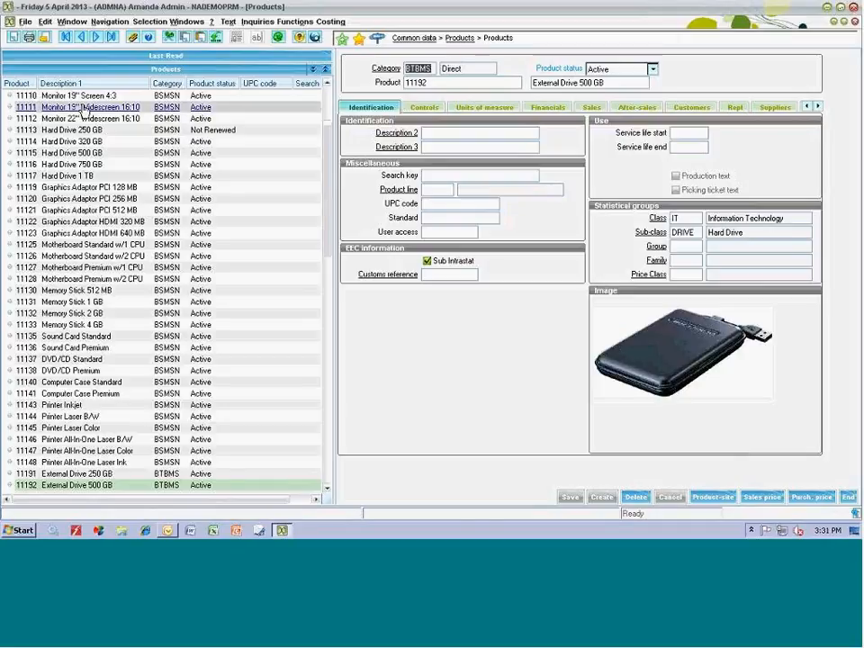
pyautogui.click(317, 141)
pyautogui.moveTo(328, 144); pyautogui.dragTo(328, 98)
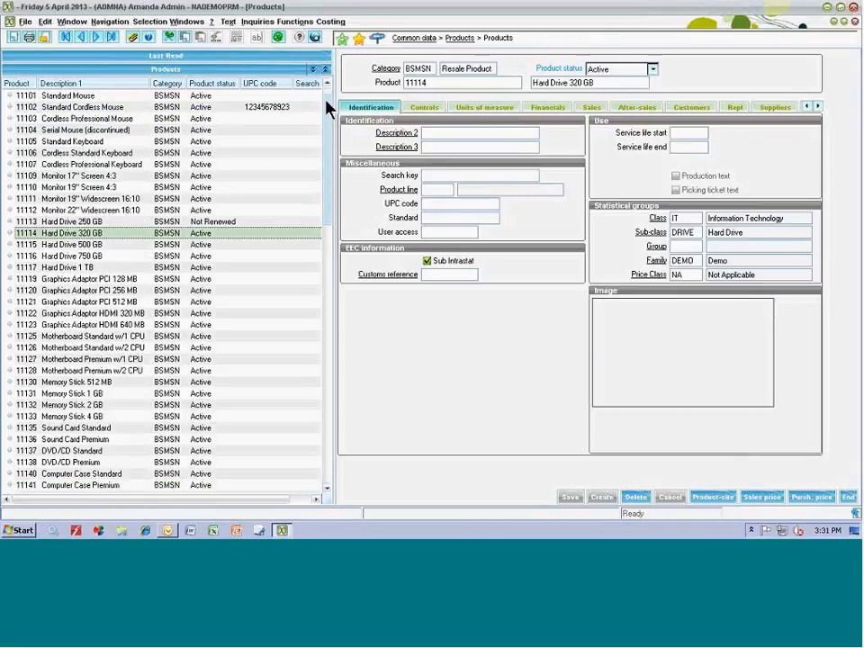
pyautogui.click(105, 107)
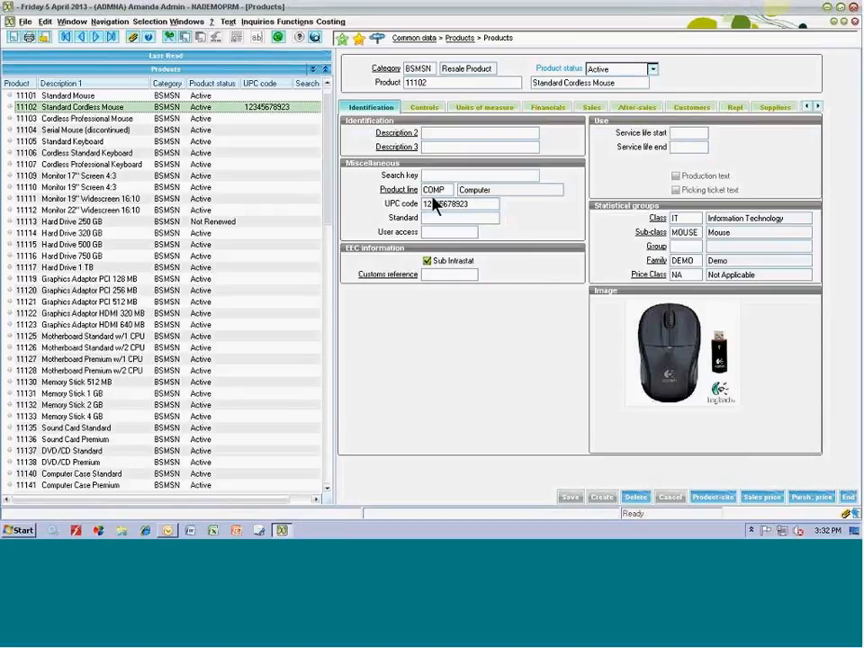
pyautogui.click(427, 108)
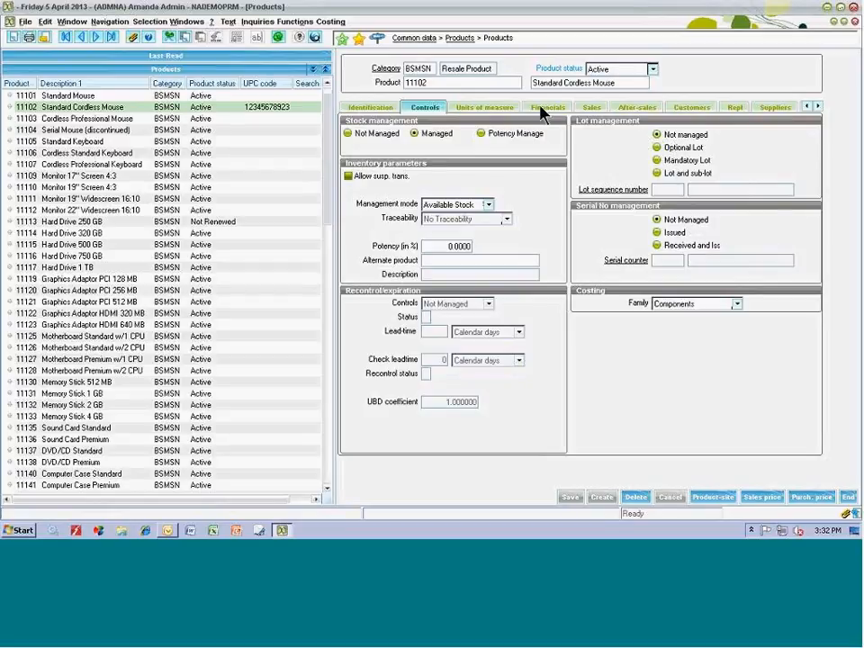
pyautogui.click(492, 109)
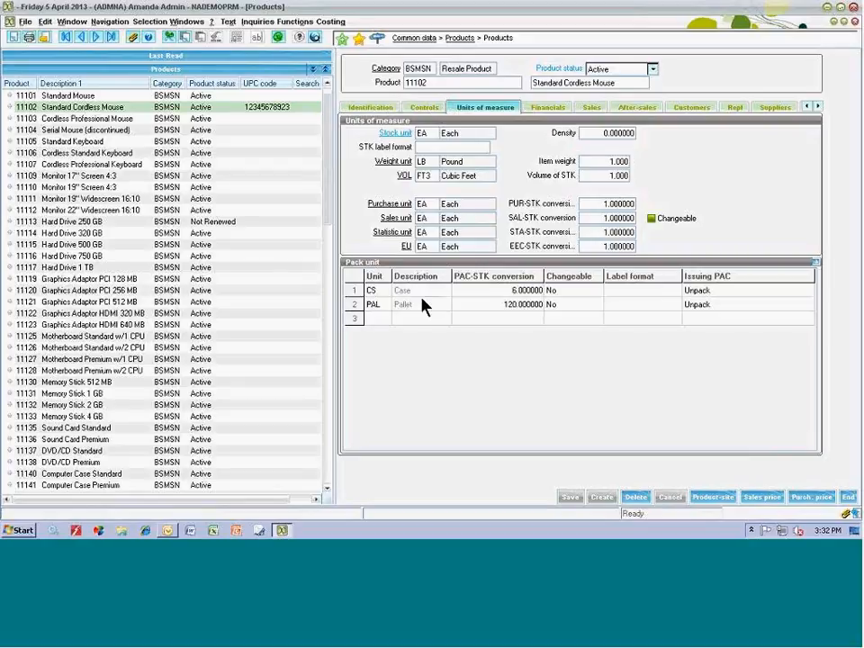
pyautogui.click(591, 108)
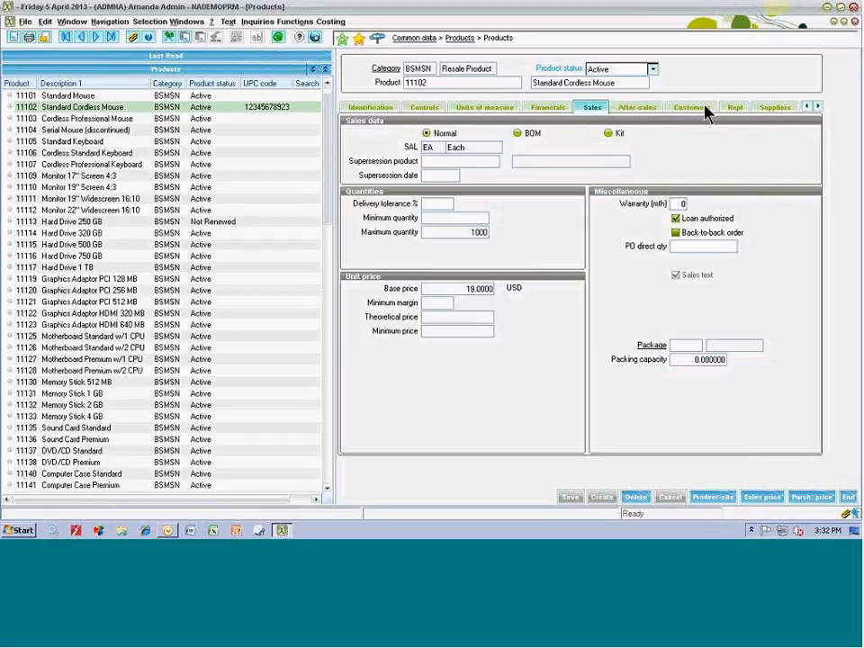
# - Compare product 11102's suppliers S1005 and S9001, check S9001's priority, supplier product reference and purchase unit, and close the product record
pyautogui.click(774, 108)
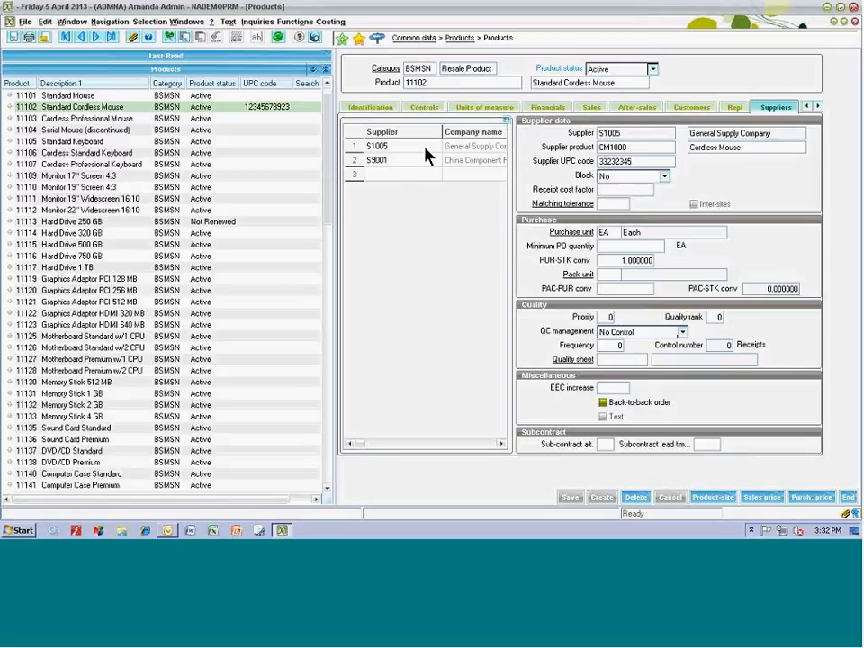
pyautogui.click(379, 149)
pyautogui.click(379, 162)
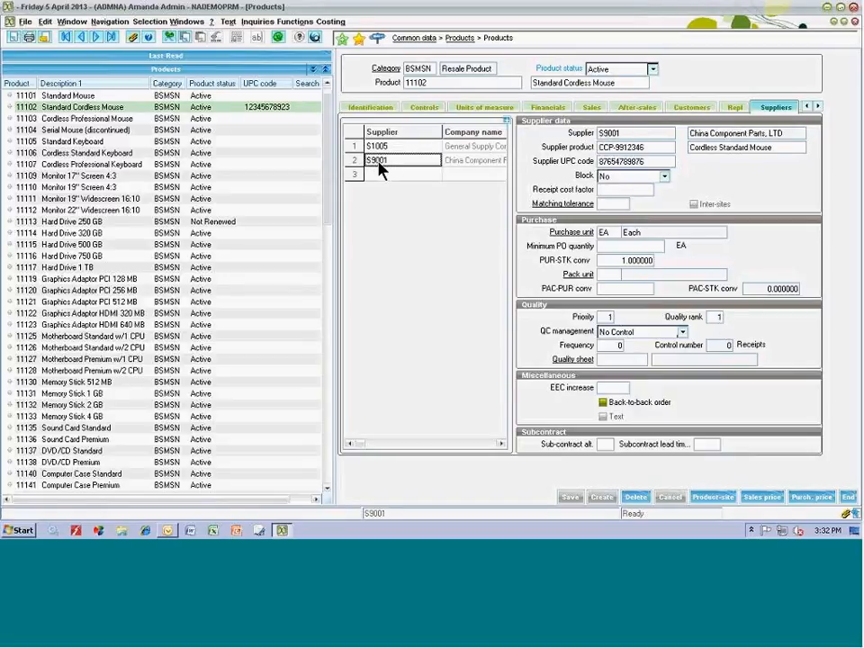
pyautogui.click(609, 317)
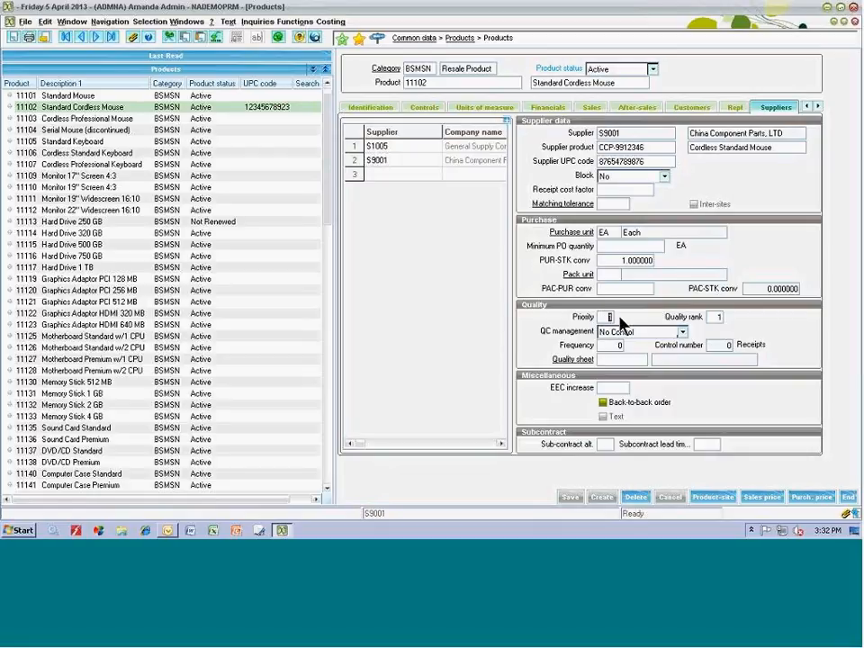
pyautogui.click(617, 148)
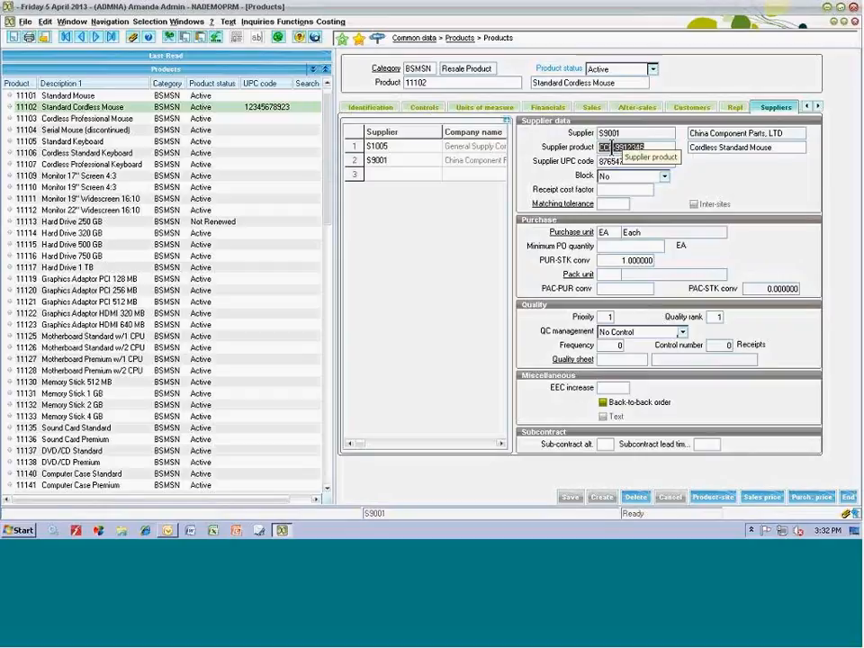
pyautogui.press('Tab')
pyautogui.click(720, 149)
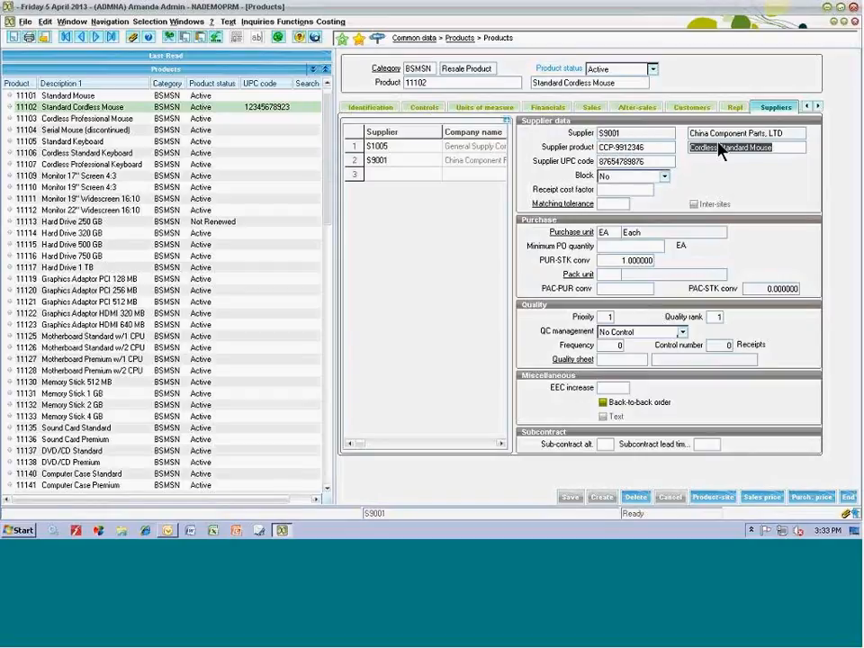
pyautogui.click(603, 232)
pyautogui.click(607, 248)
pyautogui.click(845, 498)
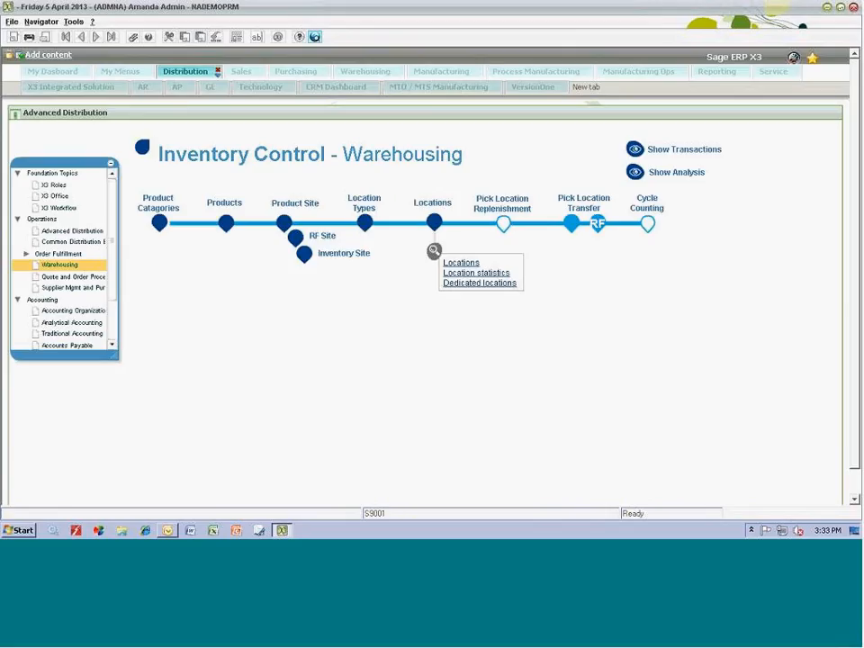
# - Review site D11's reordering and cycle count parameters in the inventory site setup, and return to the Advanced Distribution process
pyautogui.click(304, 254)
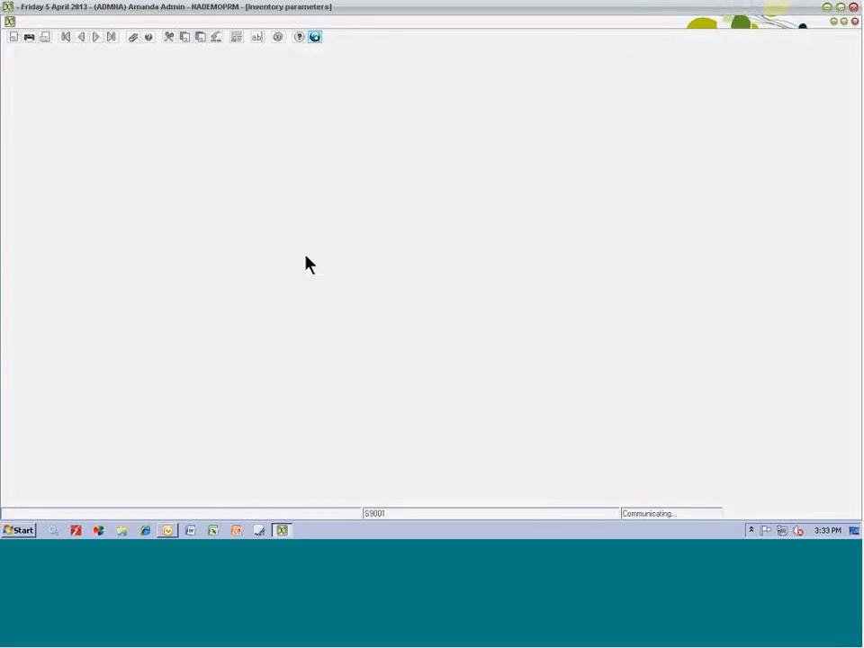
pyautogui.click(106, 95)
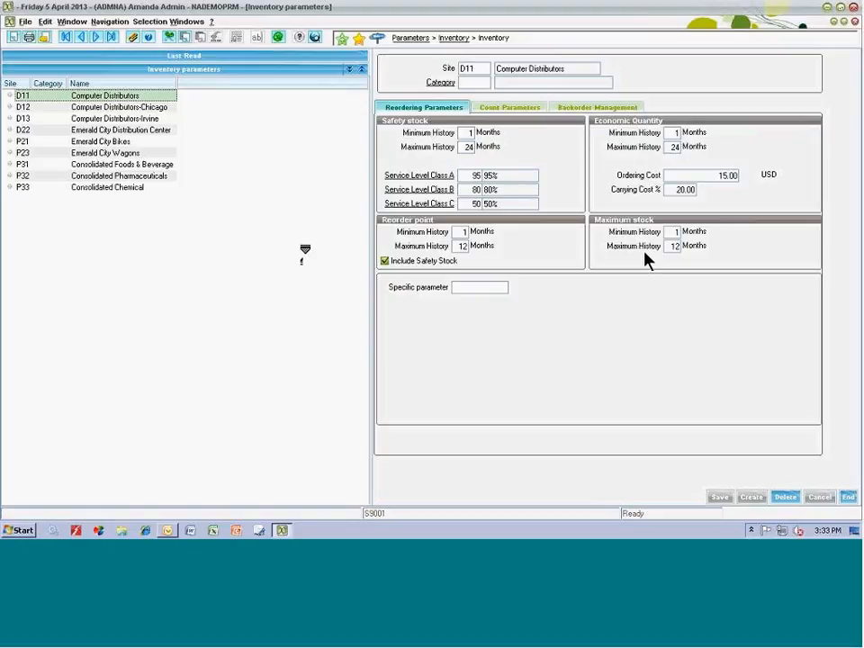
pyautogui.click(572, 115)
pyautogui.click(528, 113)
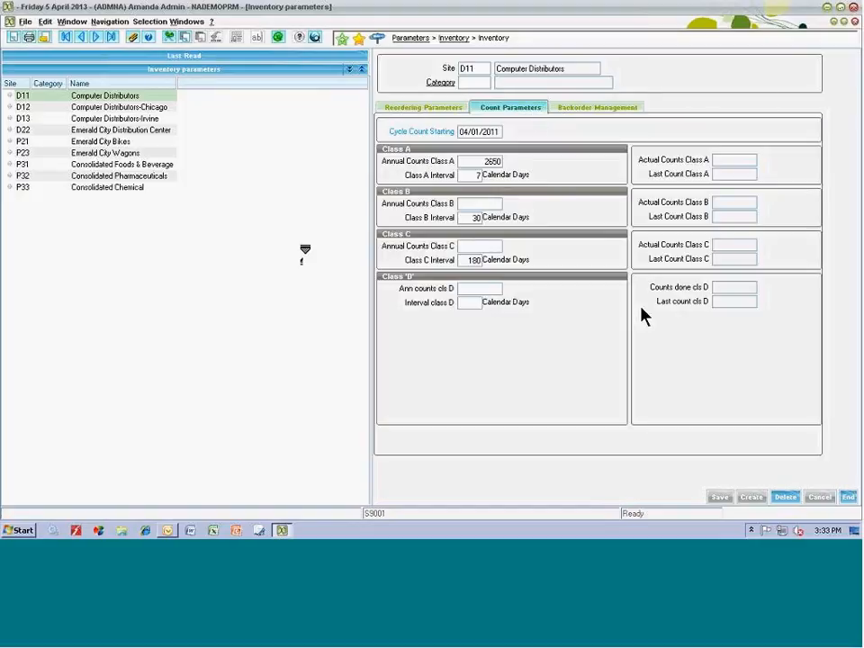
pyautogui.click(849, 498)
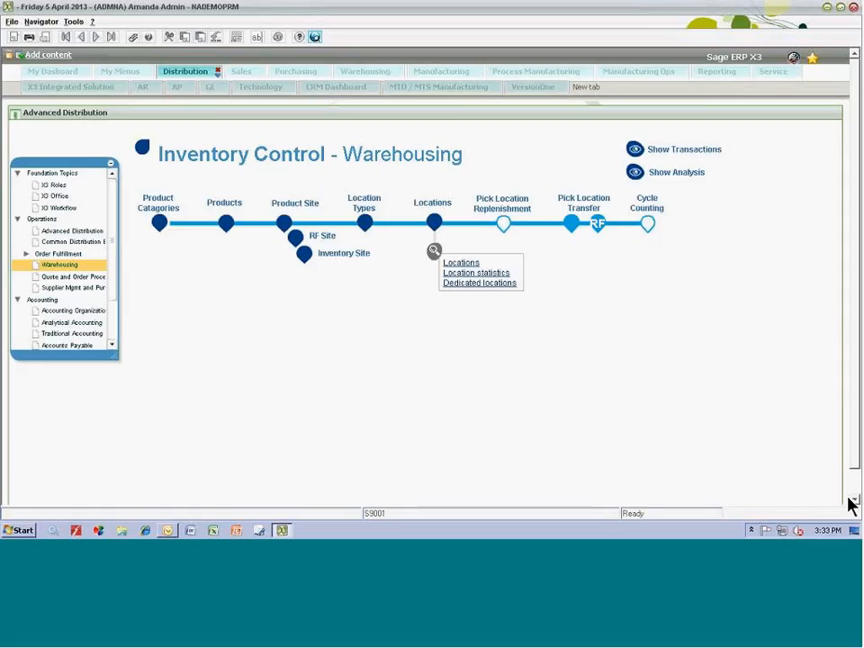
pyautogui.click(77, 234)
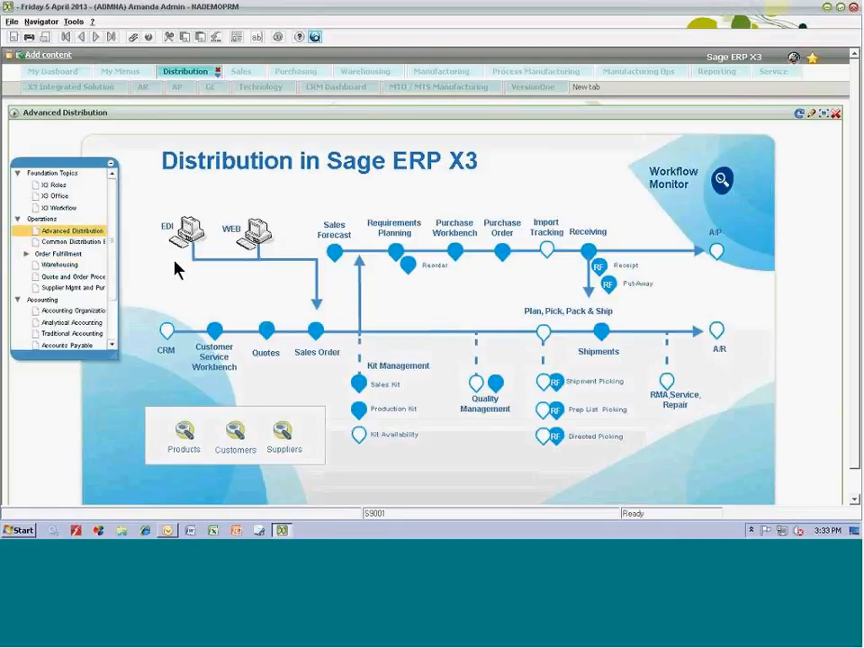
# - Fill in statistical reordering for site D11 with Reorder Point Yes and calculation base Entered, and close it without running
pyautogui.click(408, 267)
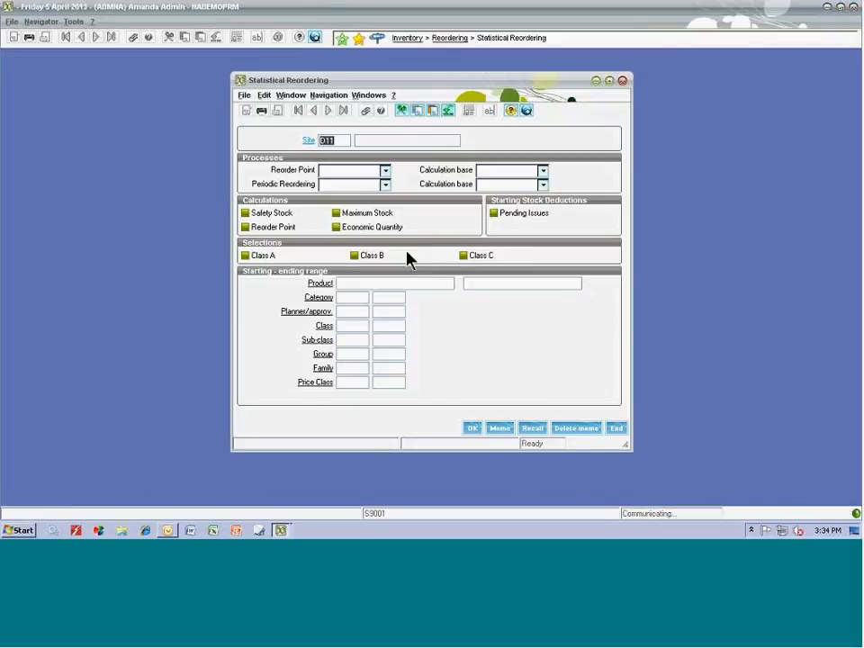
pyautogui.click(385, 171)
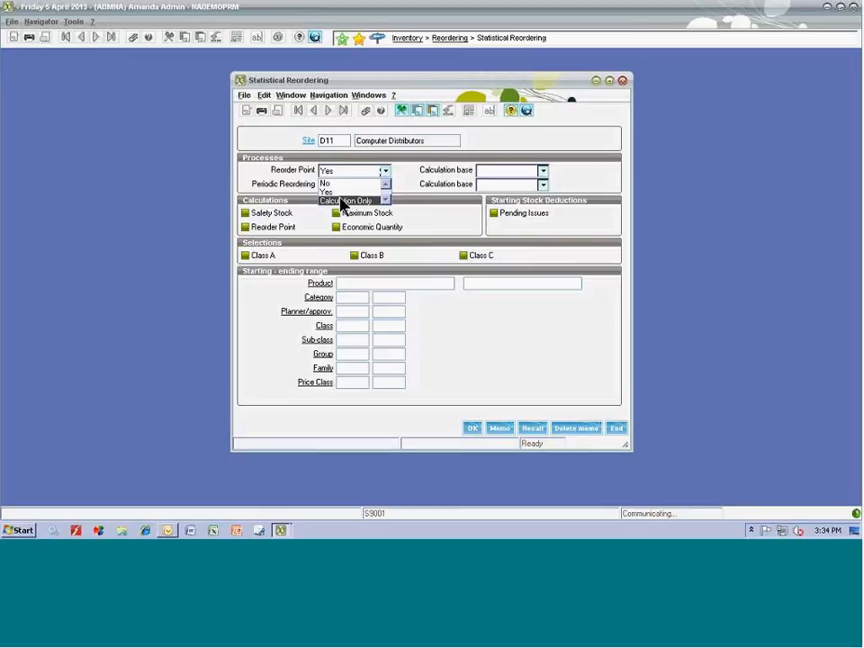
pyautogui.click(335, 198)
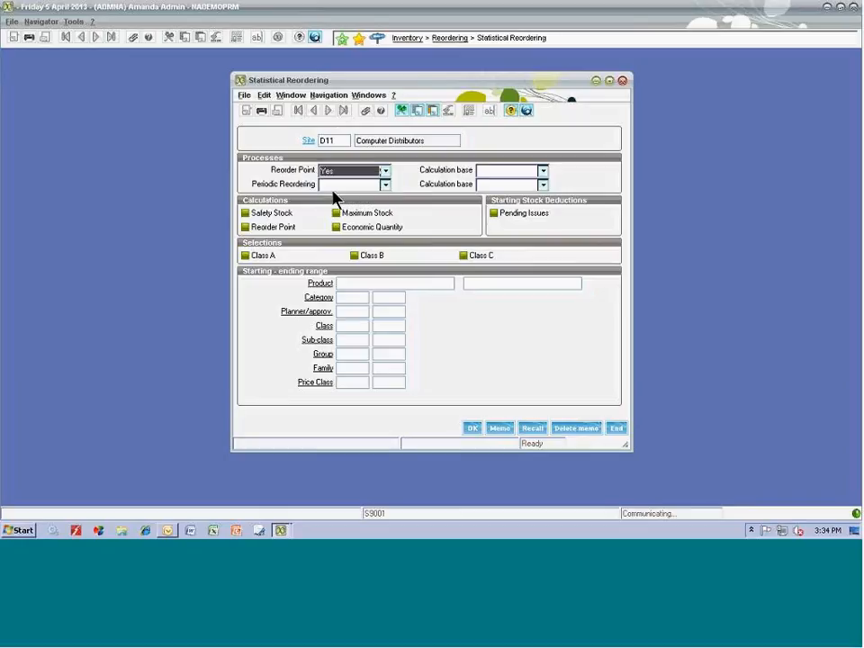
pyautogui.click(543, 171)
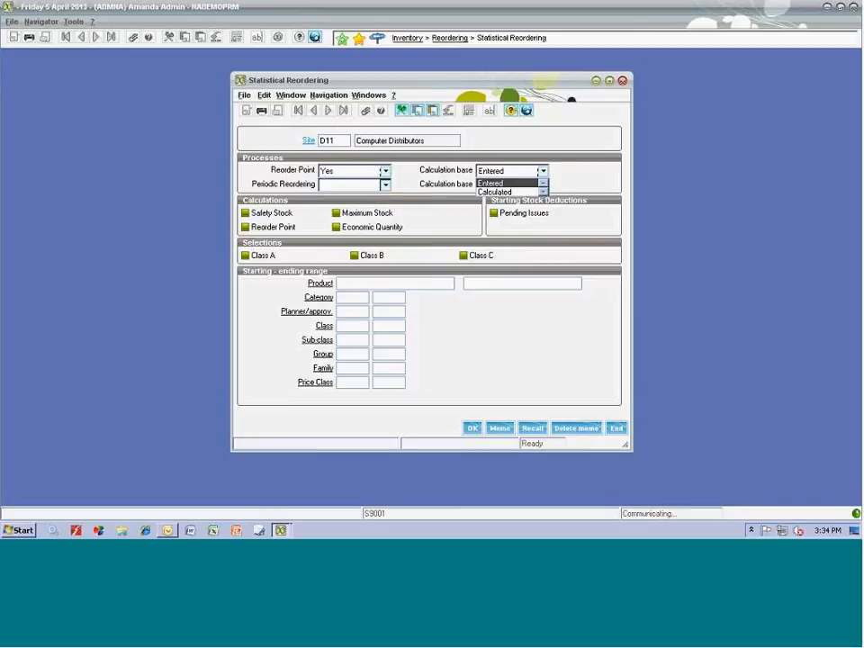
pyautogui.click(490, 185)
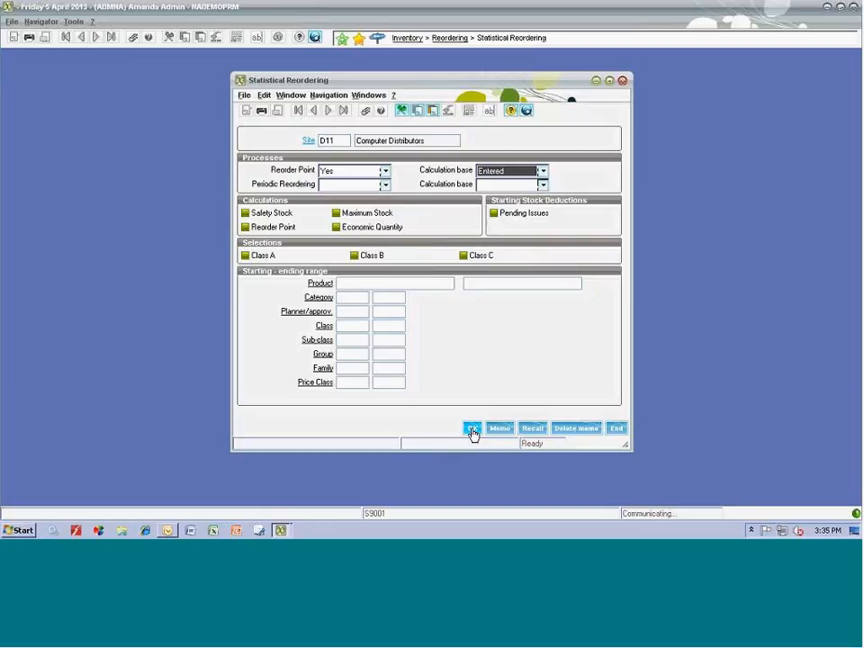
pyautogui.click(617, 429)
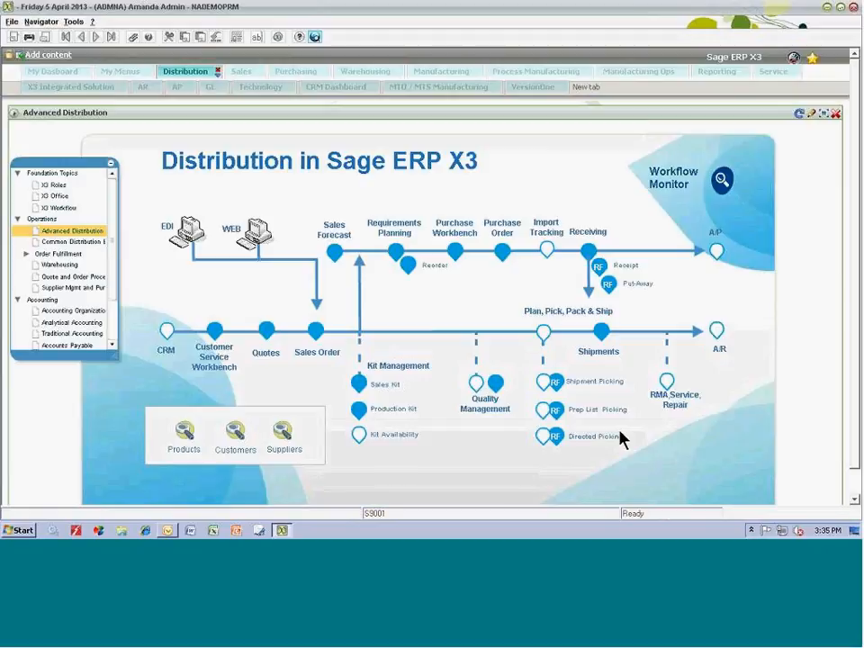
# - Open the purchase workbench and search for site D11's purchase requirements with end date 05/31/13
pyautogui.click(455, 256)
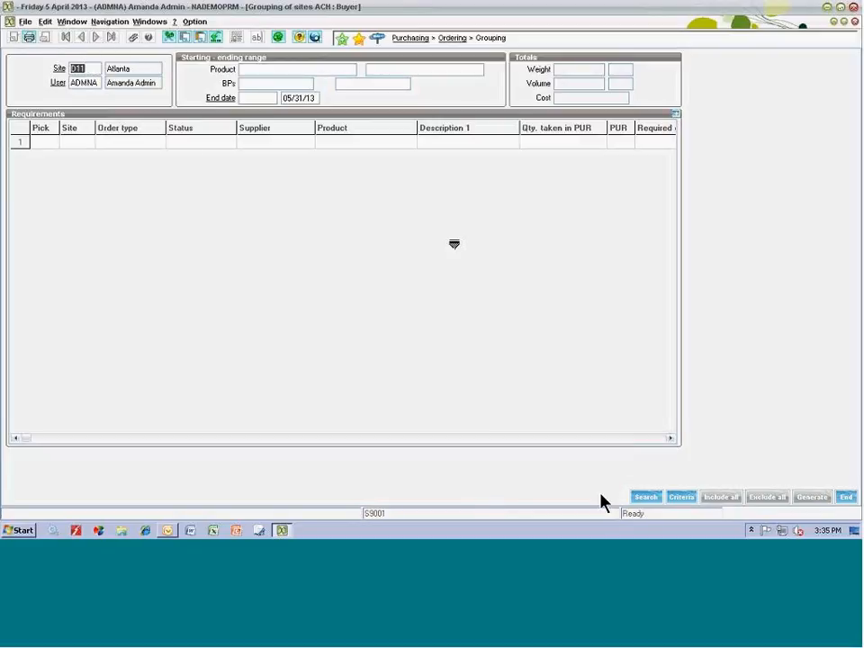
pyautogui.click(648, 498)
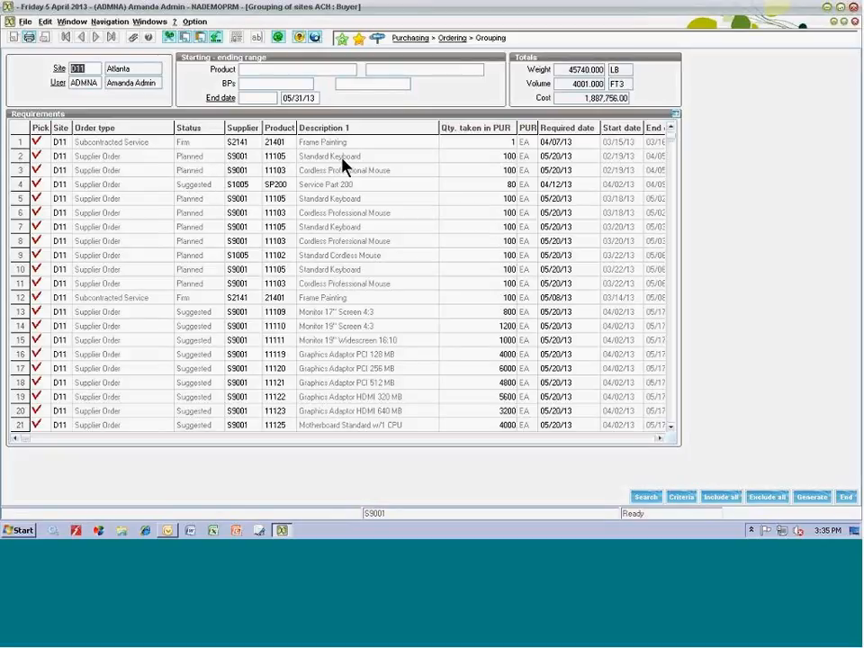
pyautogui.click(489, 171)
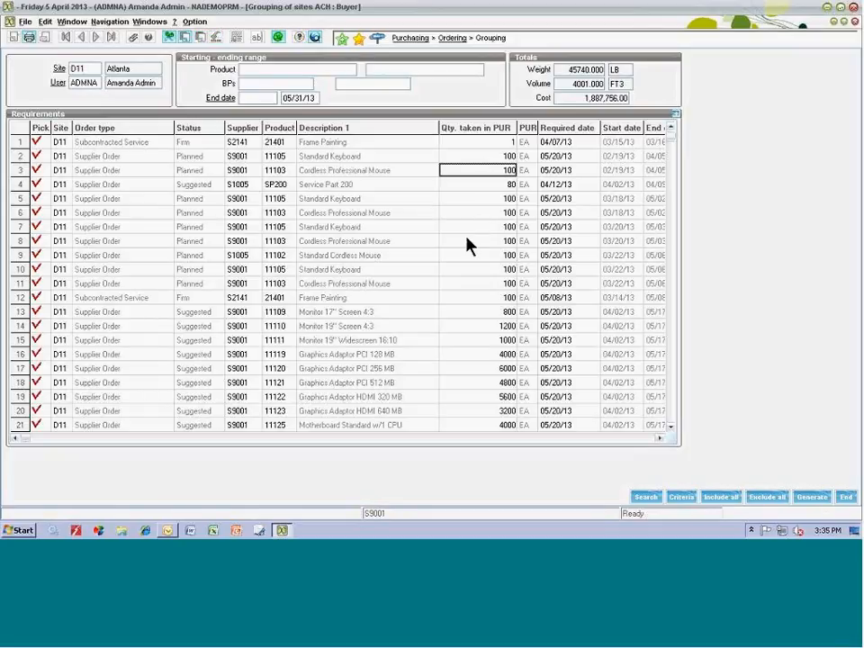
# - Recall the saved memo PO-01 in the regroupment criteria and apply it to the requirements list
pyautogui.click(677, 499)
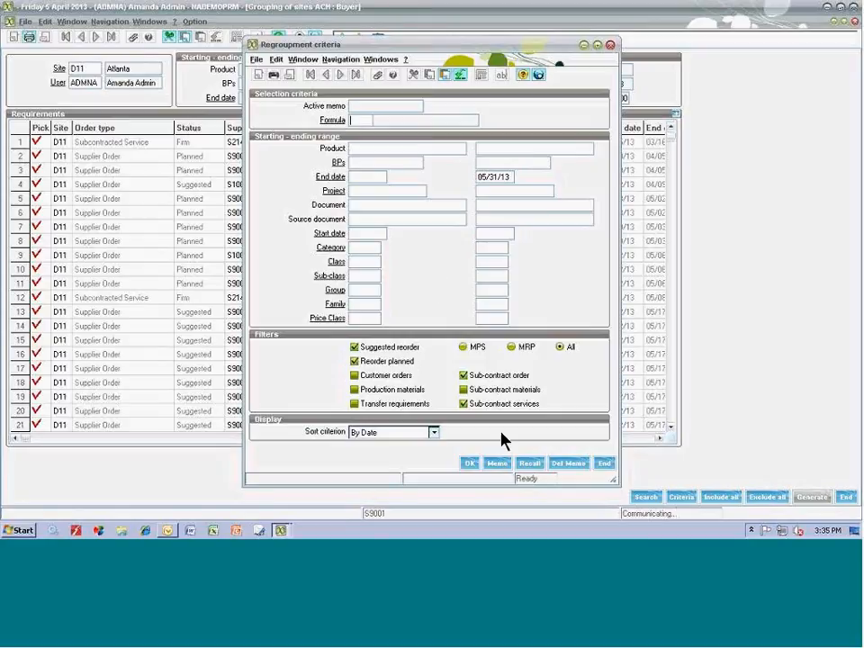
pyautogui.click(528, 463)
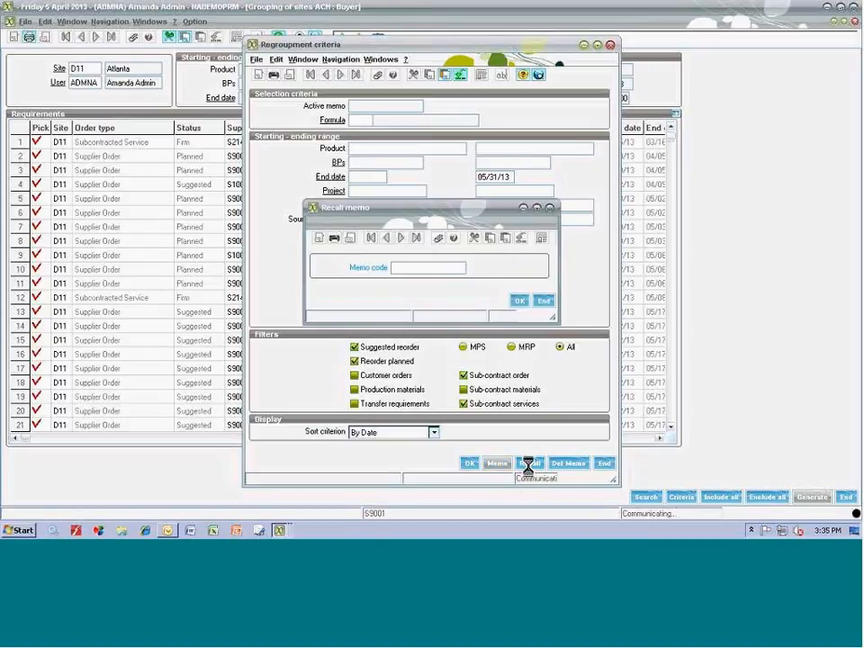
pyautogui.rightClick(405, 268)
pyautogui.click(420, 272)
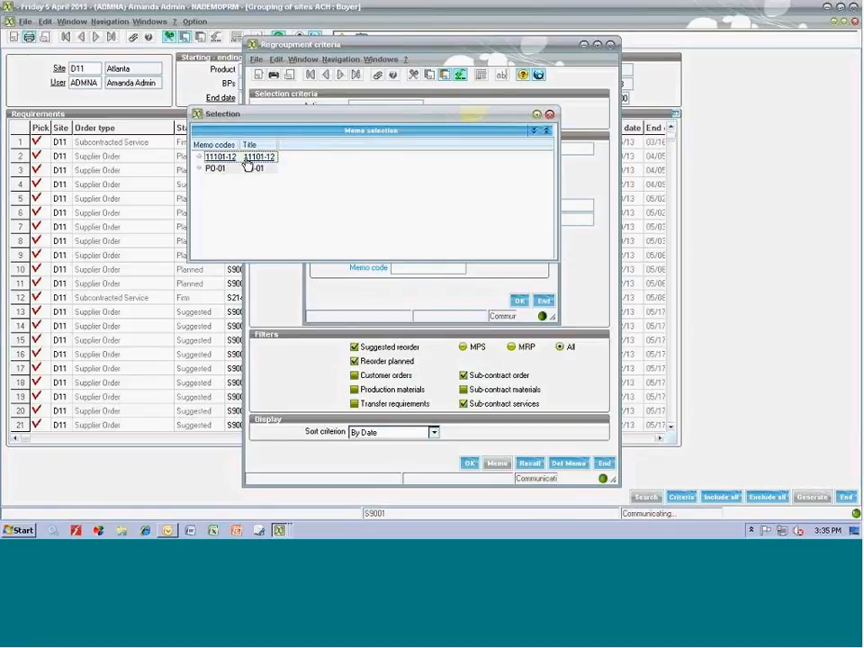
pyautogui.doubleClick(220, 168)
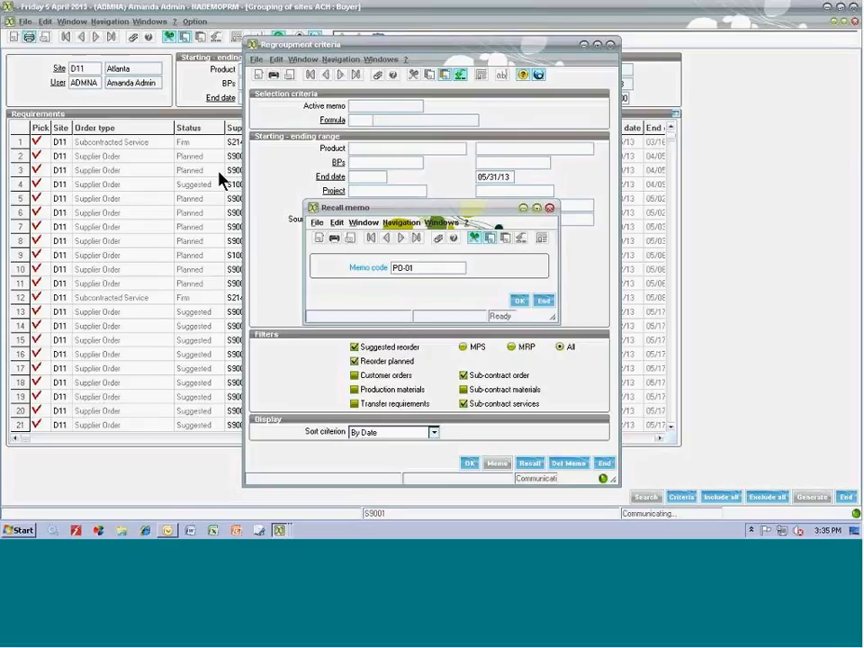
pyautogui.click(519, 299)
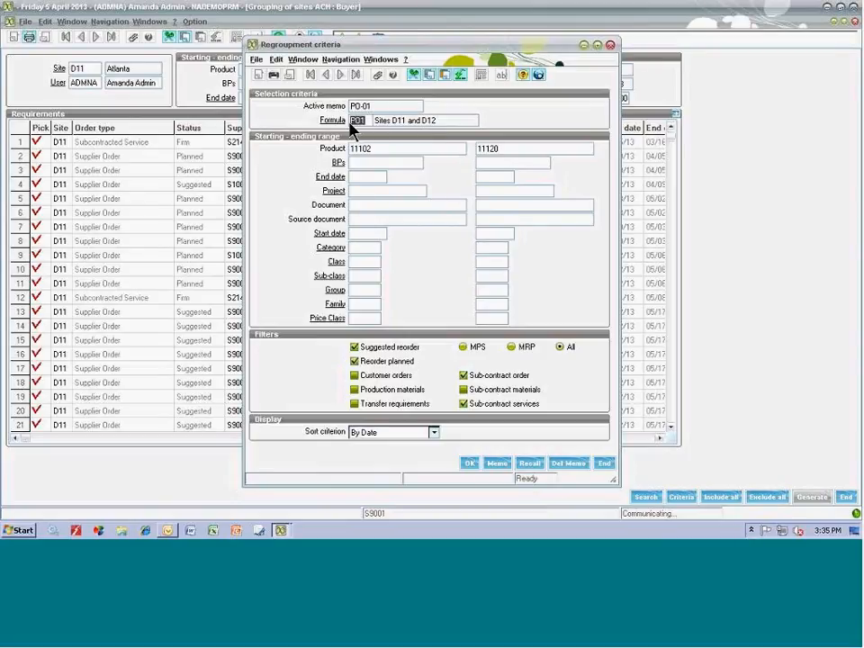
pyautogui.click(469, 464)
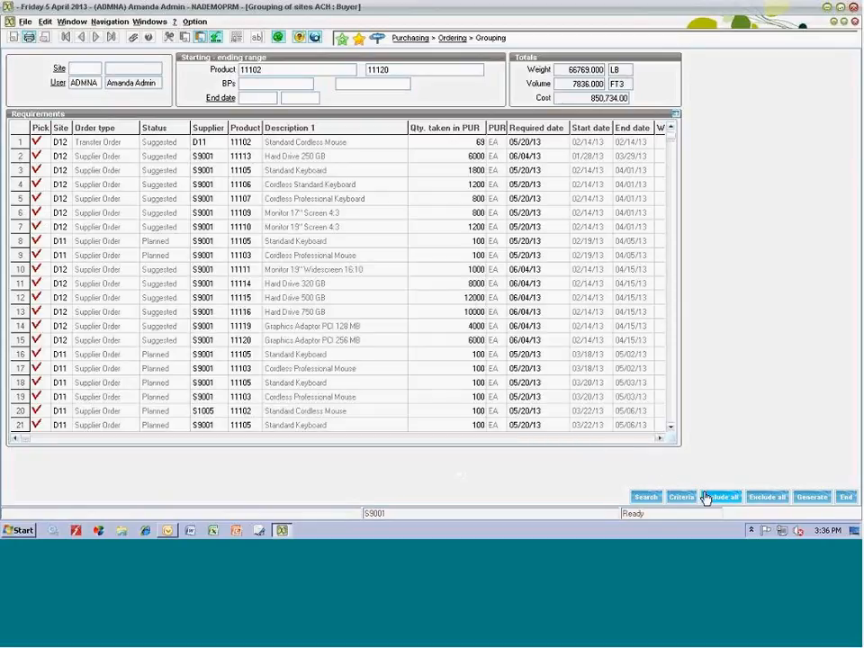
# - Exclude all requirements, and pick only site D12's first three lines for products 11102, 11113 and 11105
pyautogui.click(764, 496)
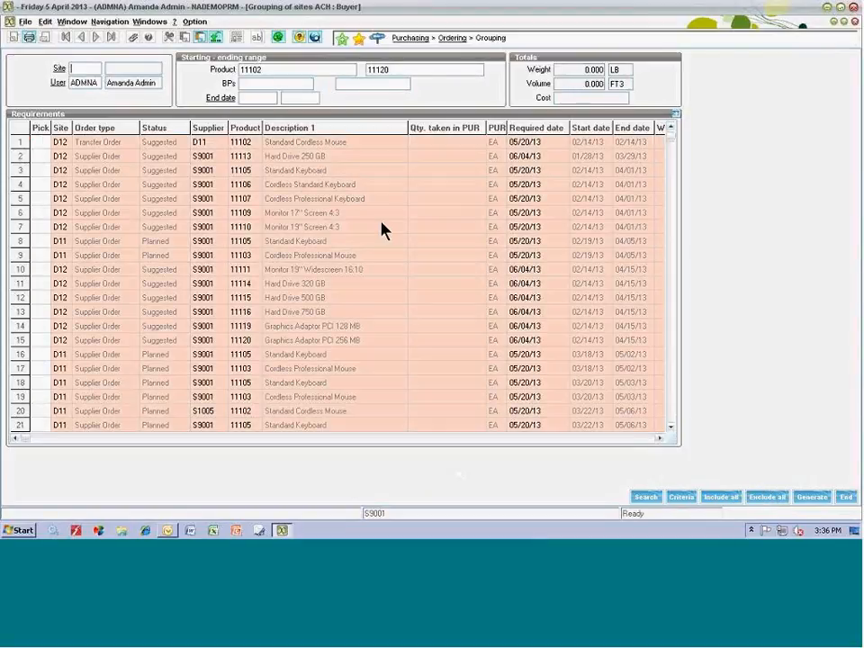
pyautogui.click(43, 155)
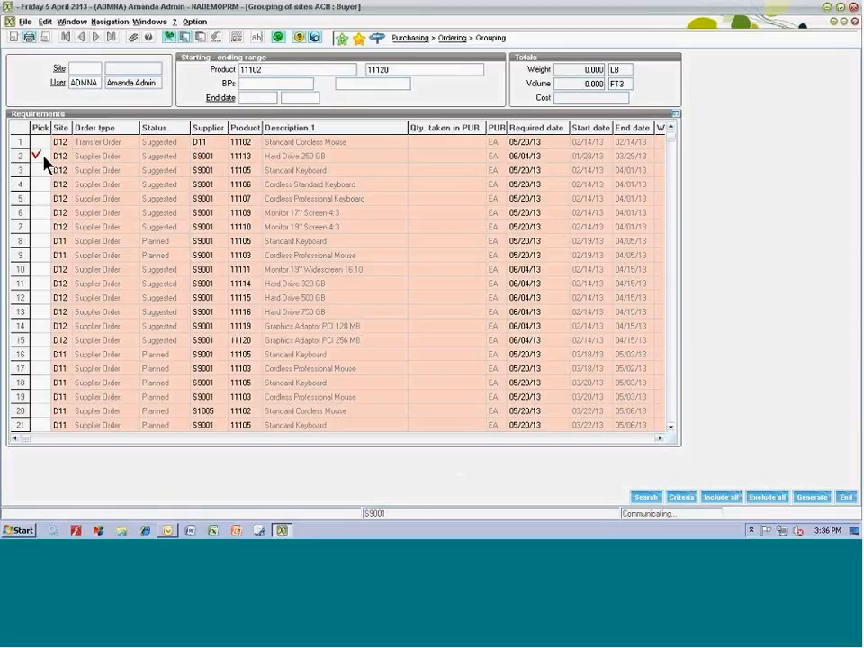
pyautogui.click(38, 170)
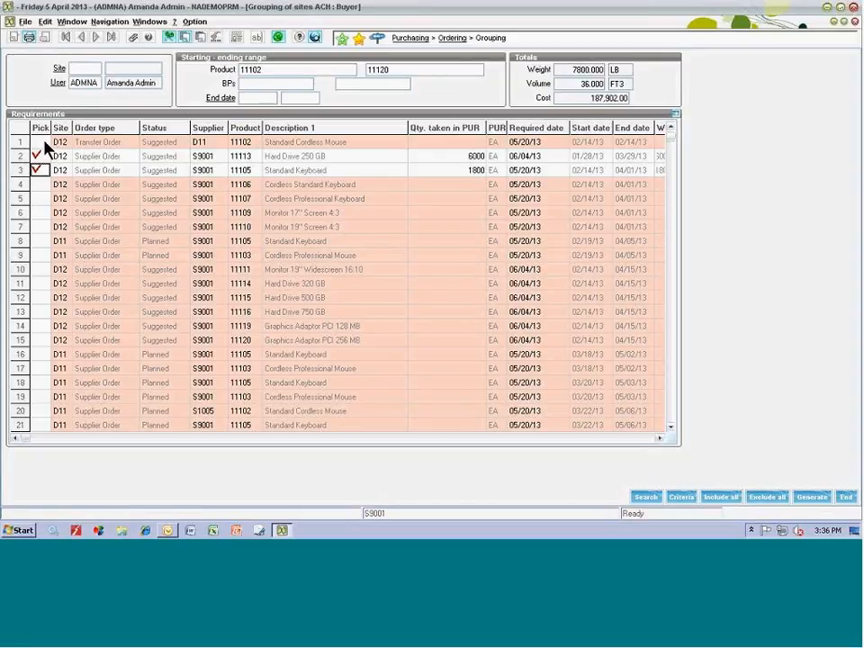
pyautogui.click(206, 149)
pyautogui.click(38, 143)
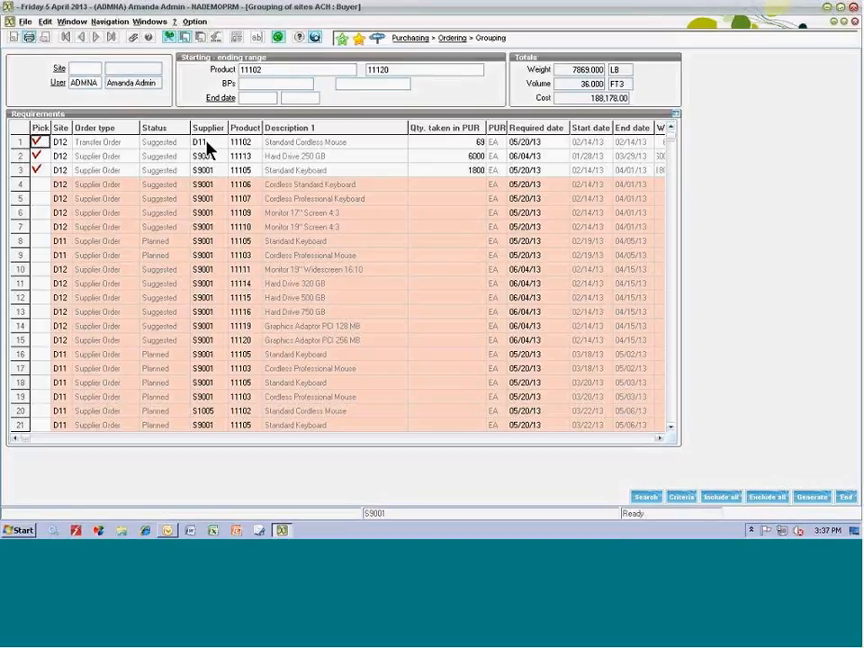
# - Review the product history of Standard Cordless Mouse 11102 from its requirement line, and return to the grouping
pyautogui.click(92, 158)
pyautogui.rightClick(91, 162)
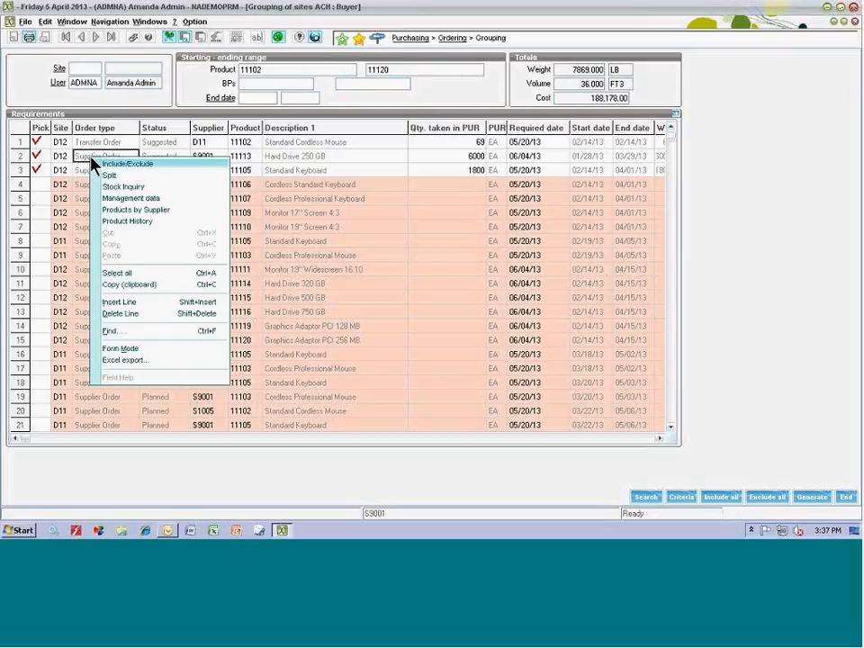
pyautogui.click(96, 145)
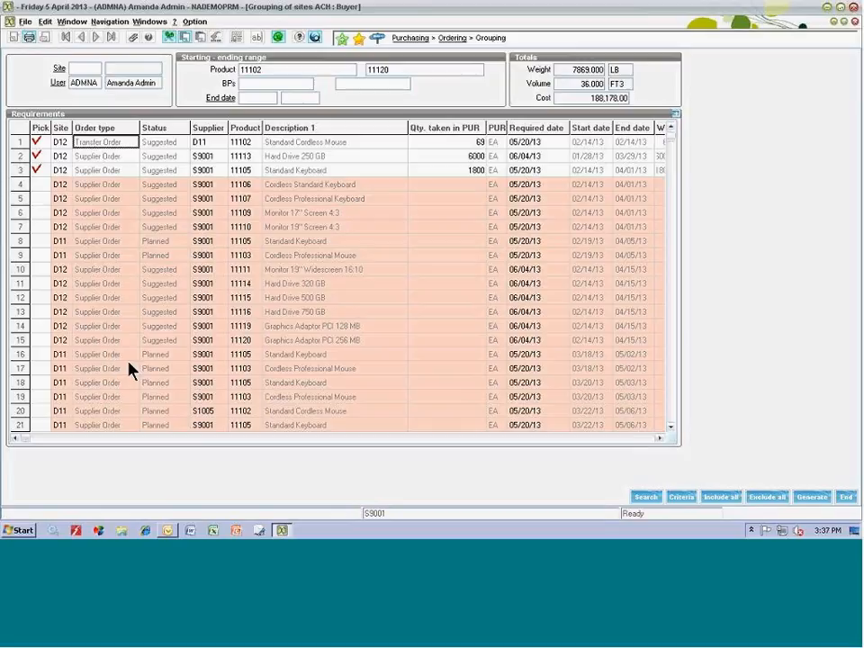
pyautogui.rightClick(99, 410)
pyautogui.click(137, 243)
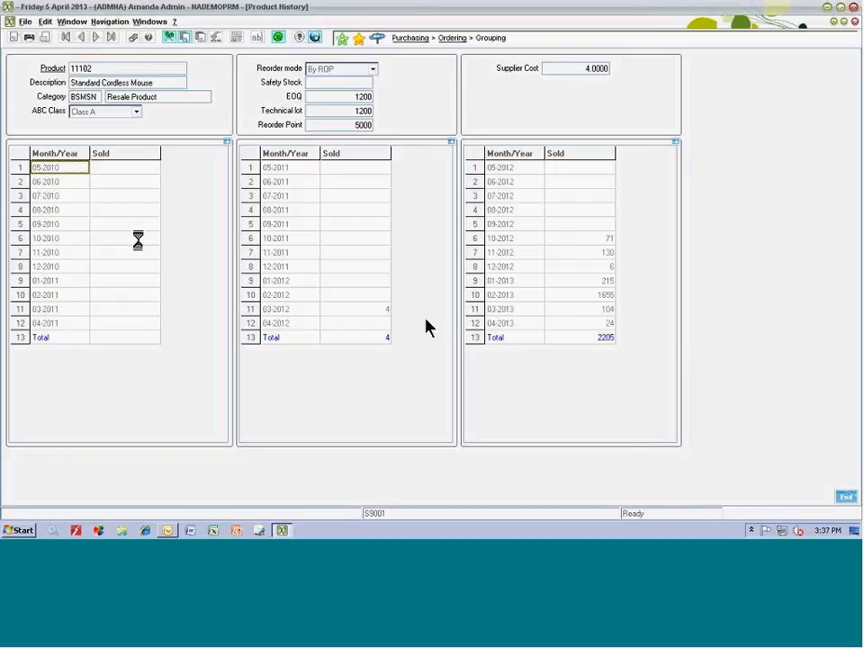
pyautogui.click(846, 498)
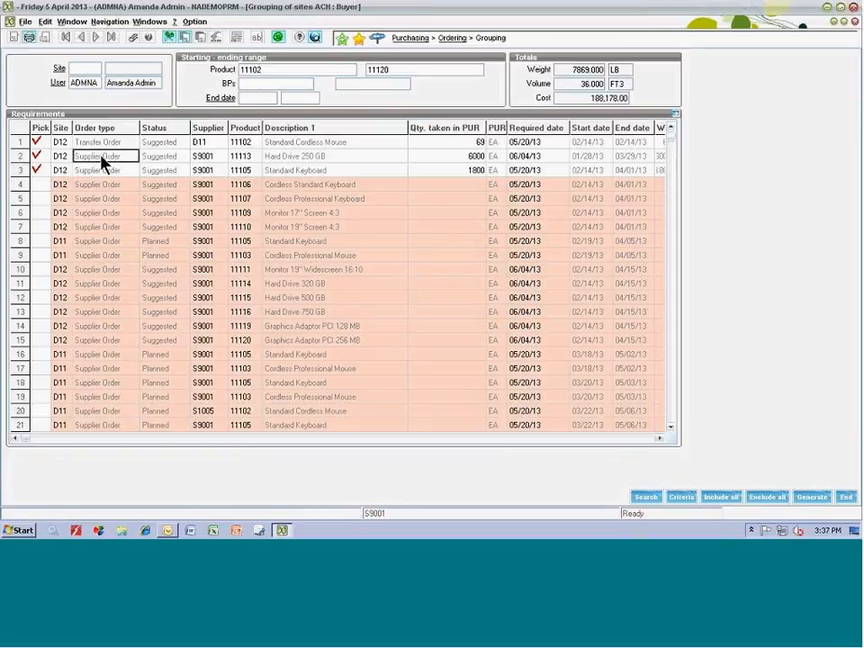
# - Check site D12's stock management data for Hard Drive 250 GB 11113, and return to its quantity in the requirements
pyautogui.rightClick(106, 159)
pyautogui.click(165, 200)
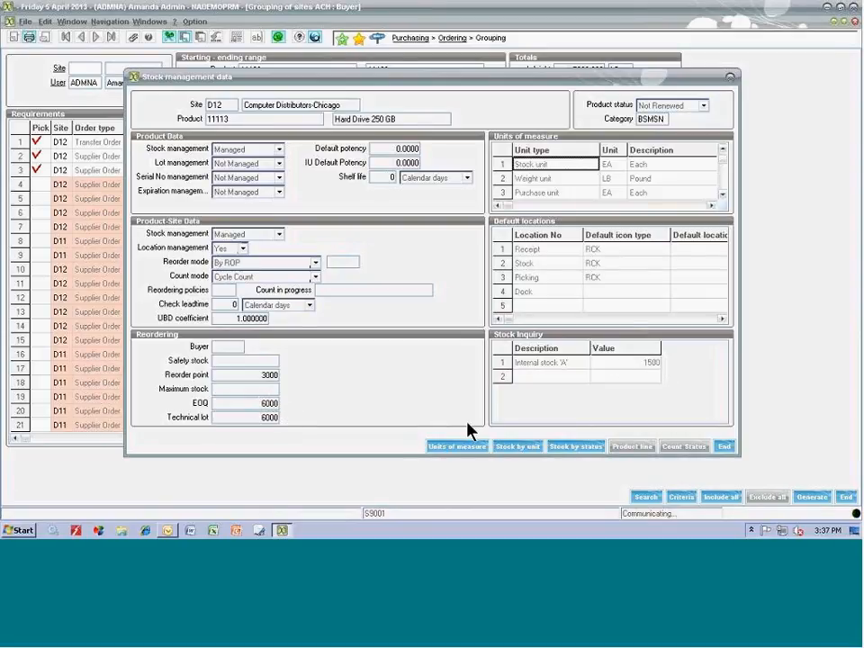
pyautogui.click(726, 446)
pyautogui.click(464, 157)
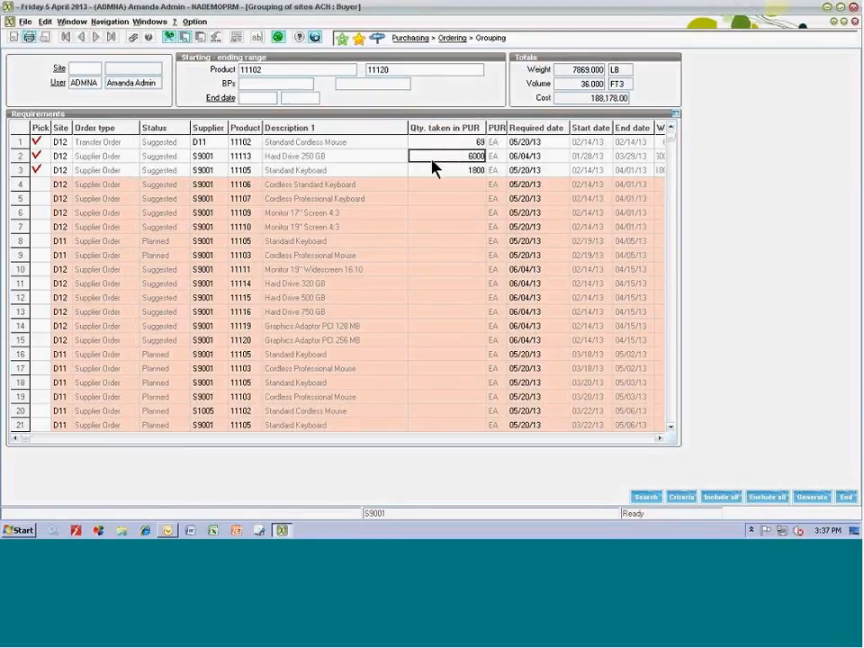
# - Review supplier S9001's products for site D12 from the 11113 requirement line, and exit without ordering any quantities
pyautogui.rightClick(131, 160)
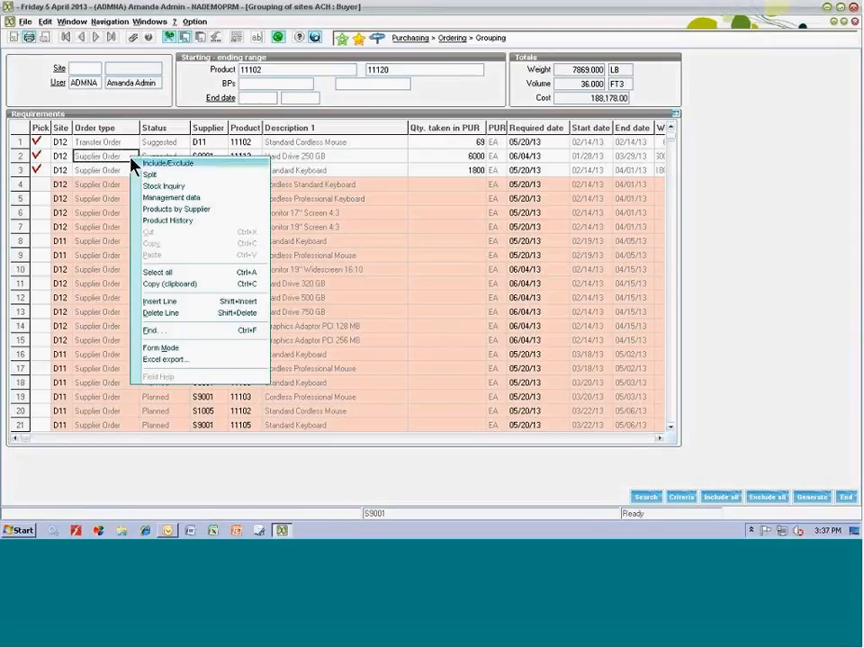
pyautogui.click(181, 209)
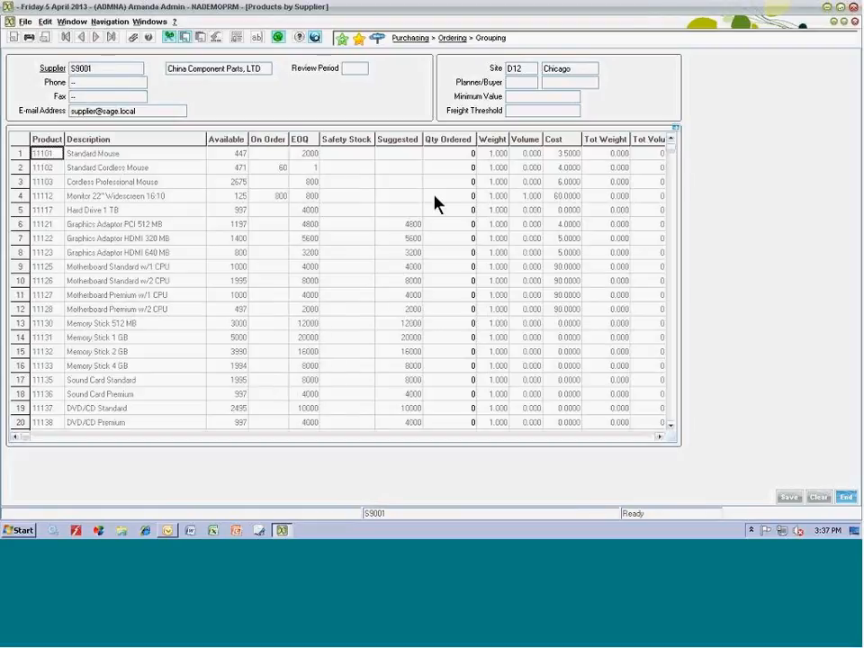
pyautogui.click(457, 224)
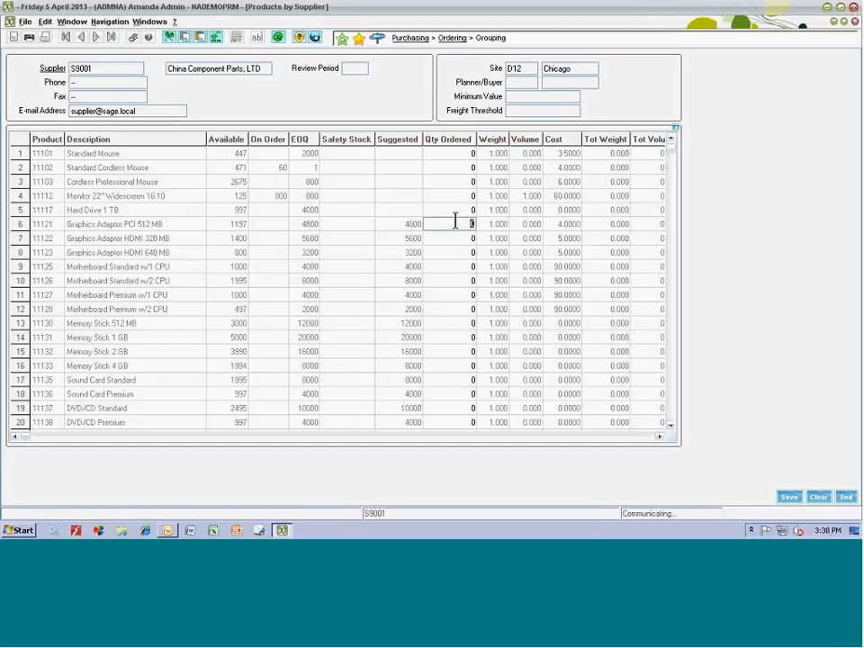
pyautogui.click(455, 268)
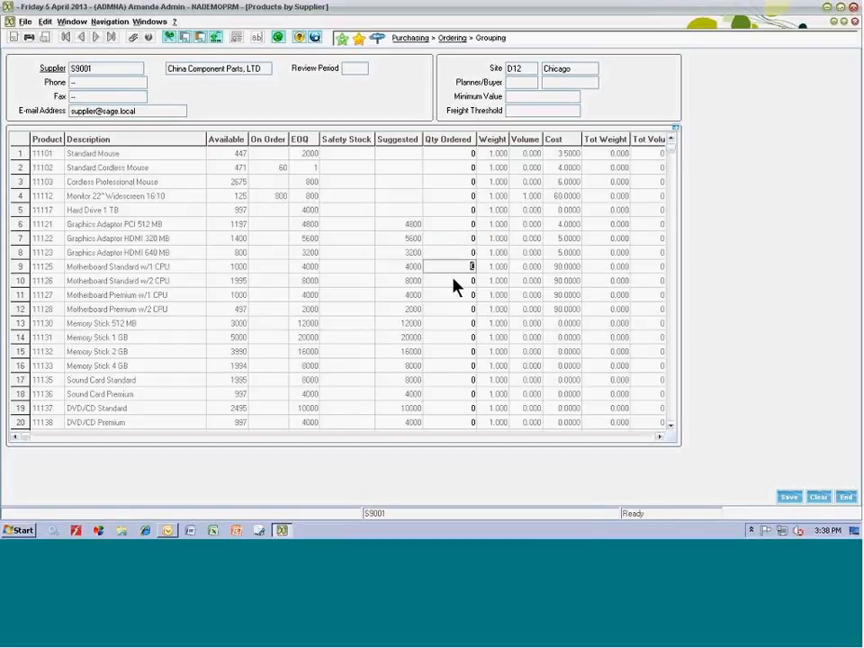
pyautogui.click(846, 497)
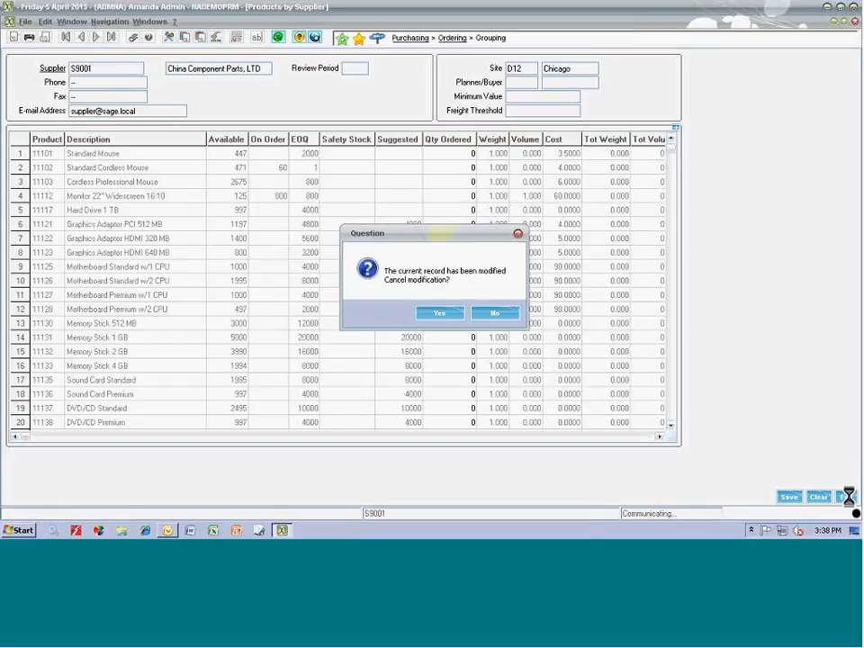
pyautogui.click(486, 313)
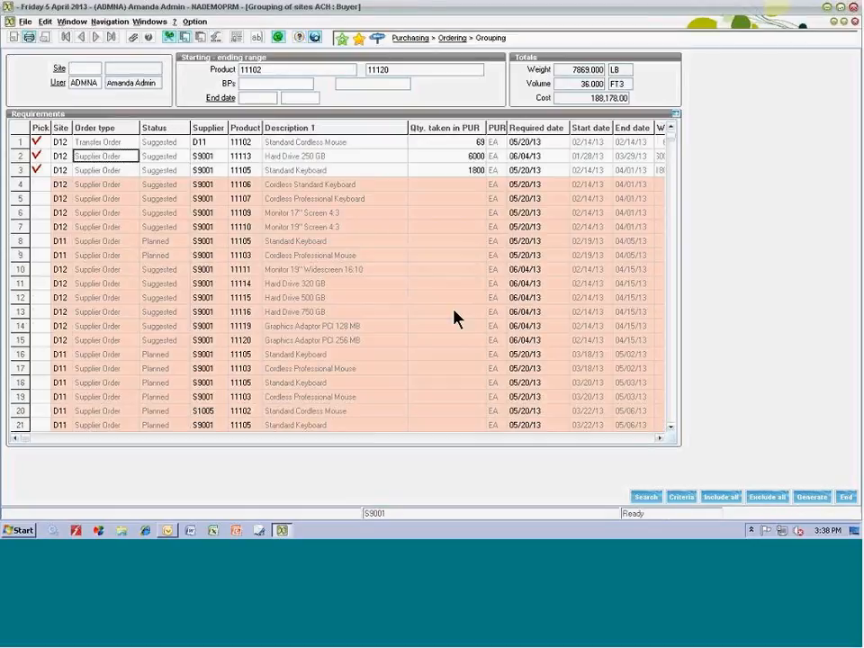
# - Unpick site D12's transfer order for product 11102, and close the grouping without generating orders
pyautogui.click(36, 142)
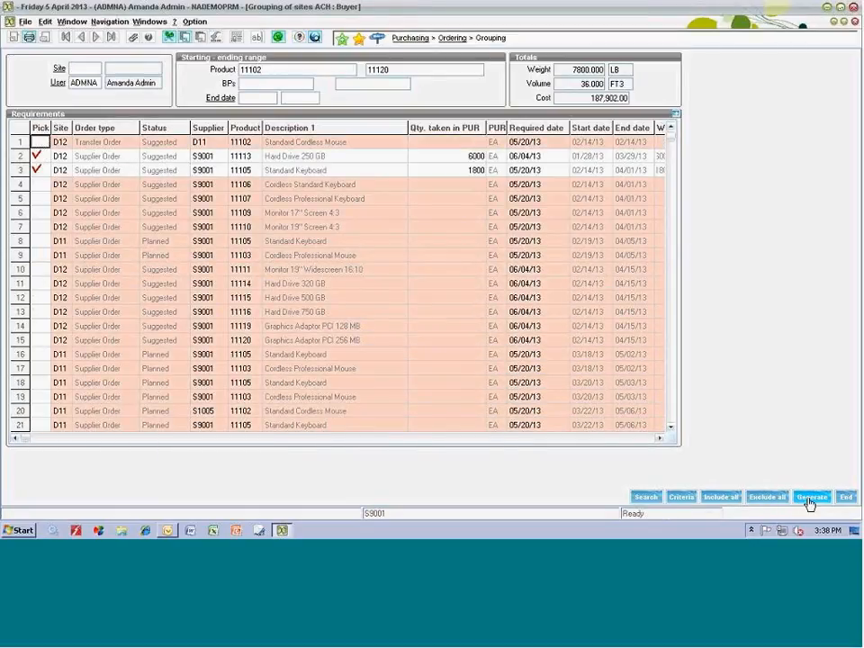
pyautogui.click(846, 498)
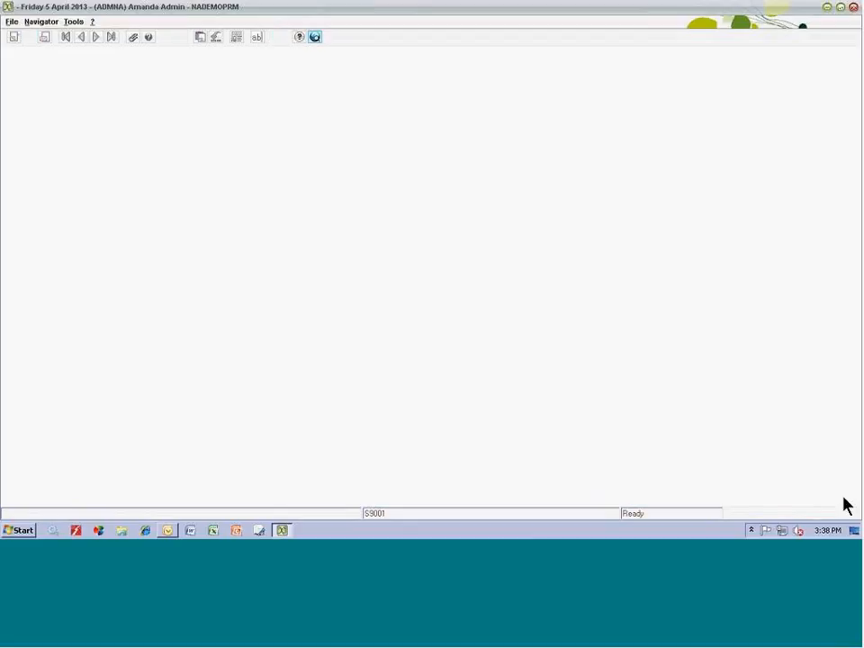